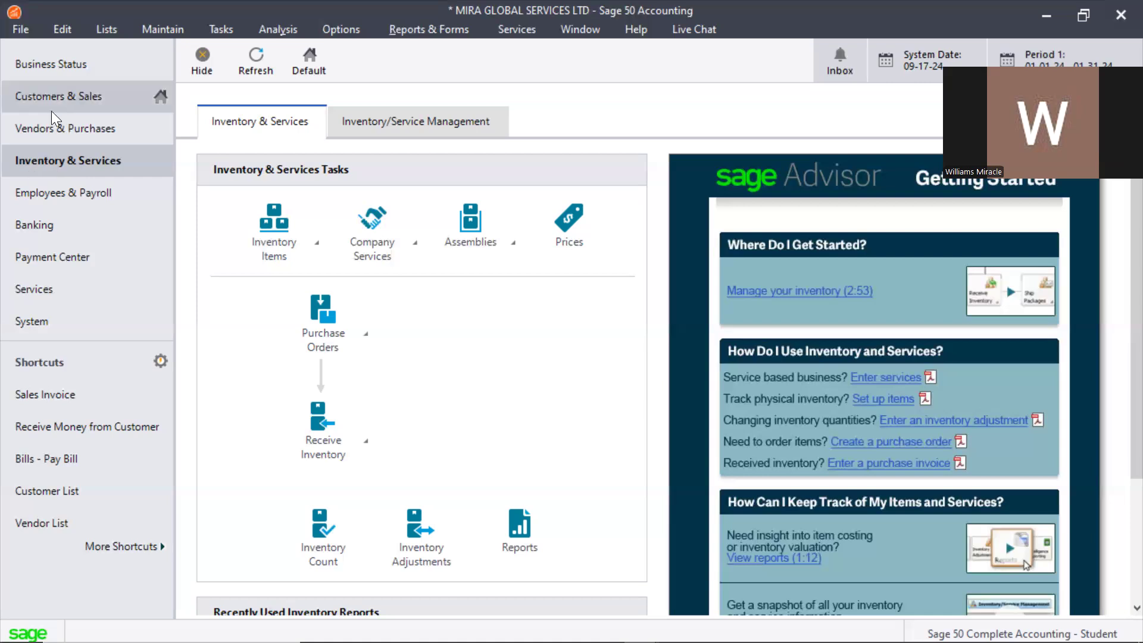
Step: View the list of existing vendors in Vendors & Purchases, then close it
click(66, 126)
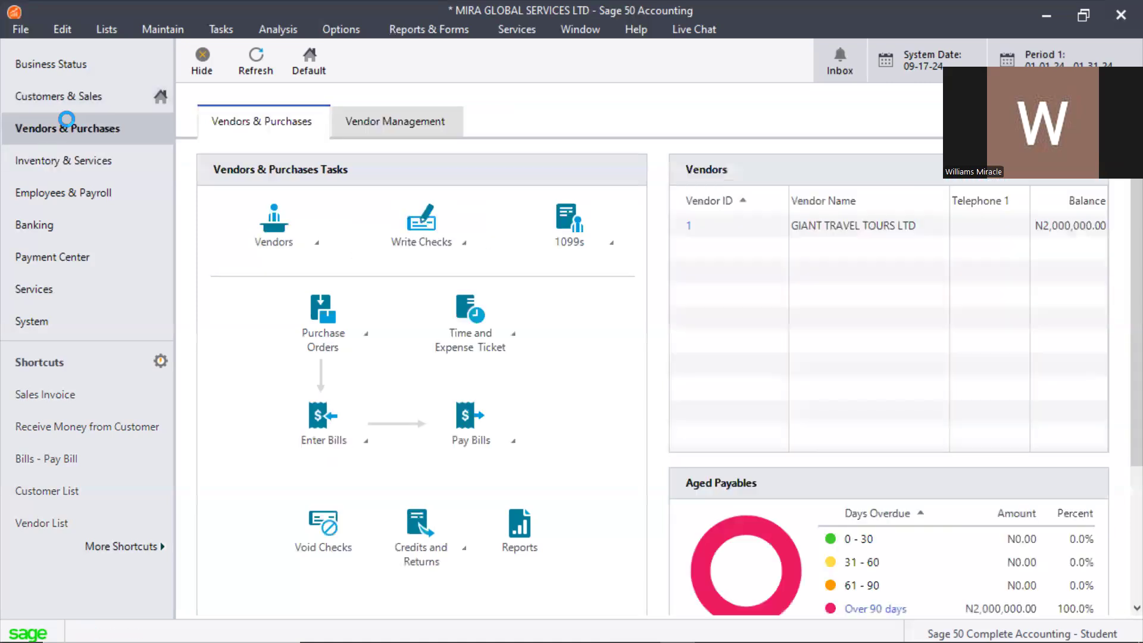
click(305, 246)
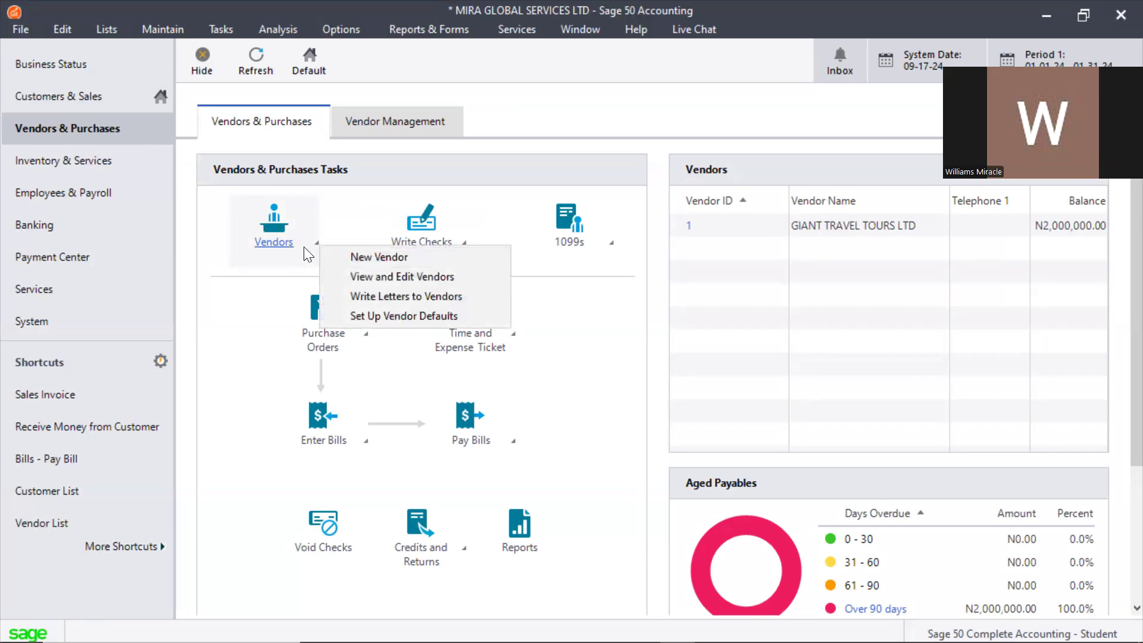
click(385, 282)
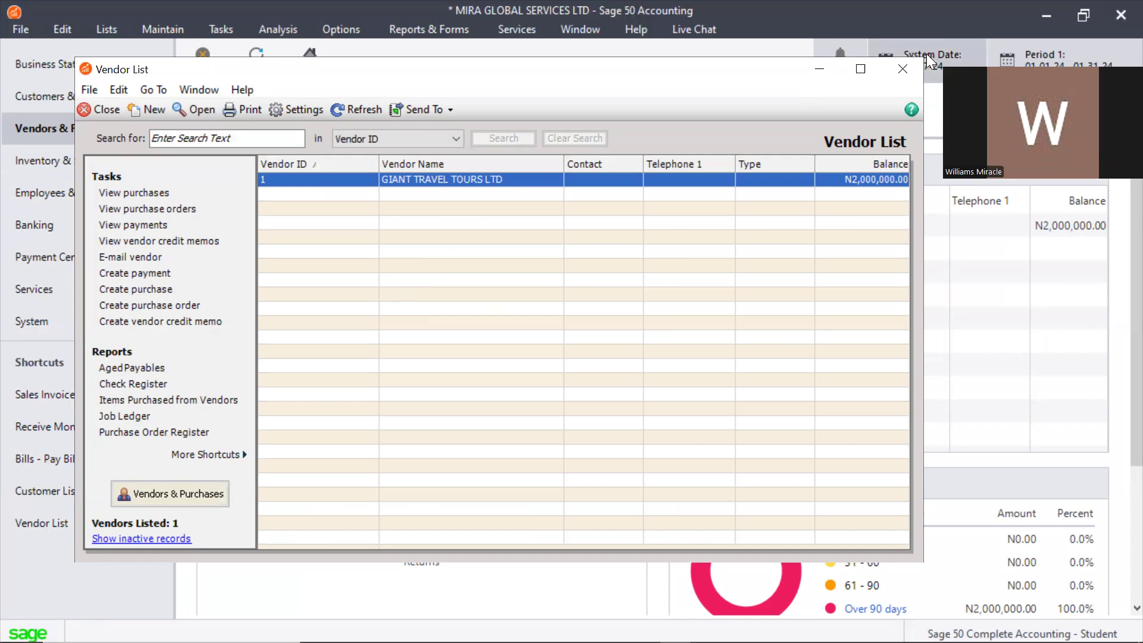
click(903, 68)
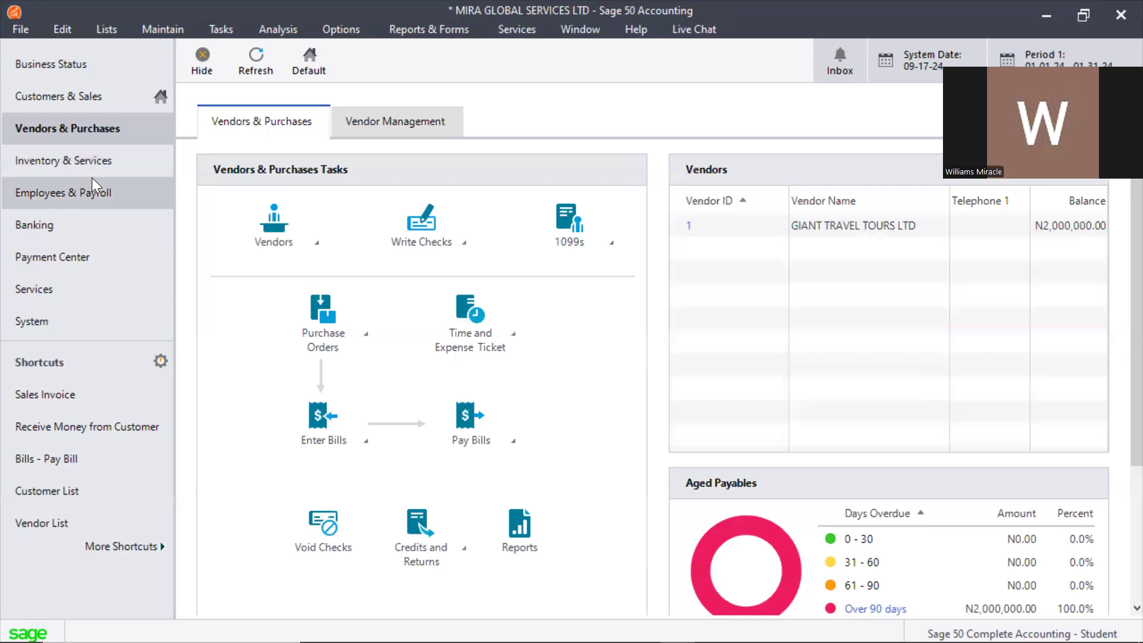
Step: View the list of existing customers in Customers & Sales and close it
click(62, 86)
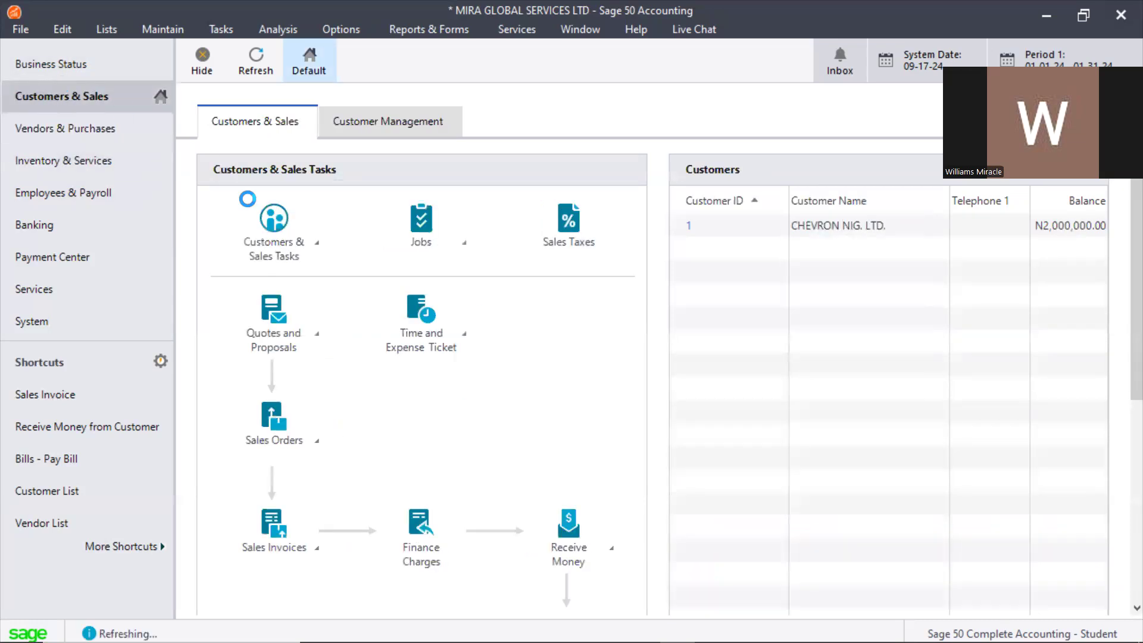
click(301, 249)
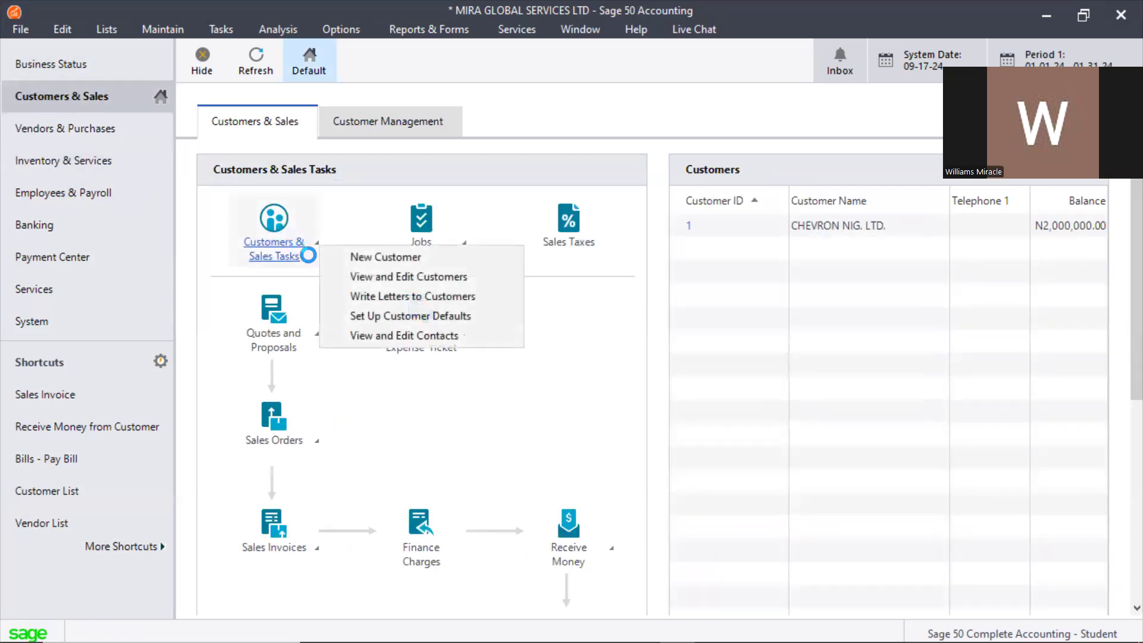
click(331, 276)
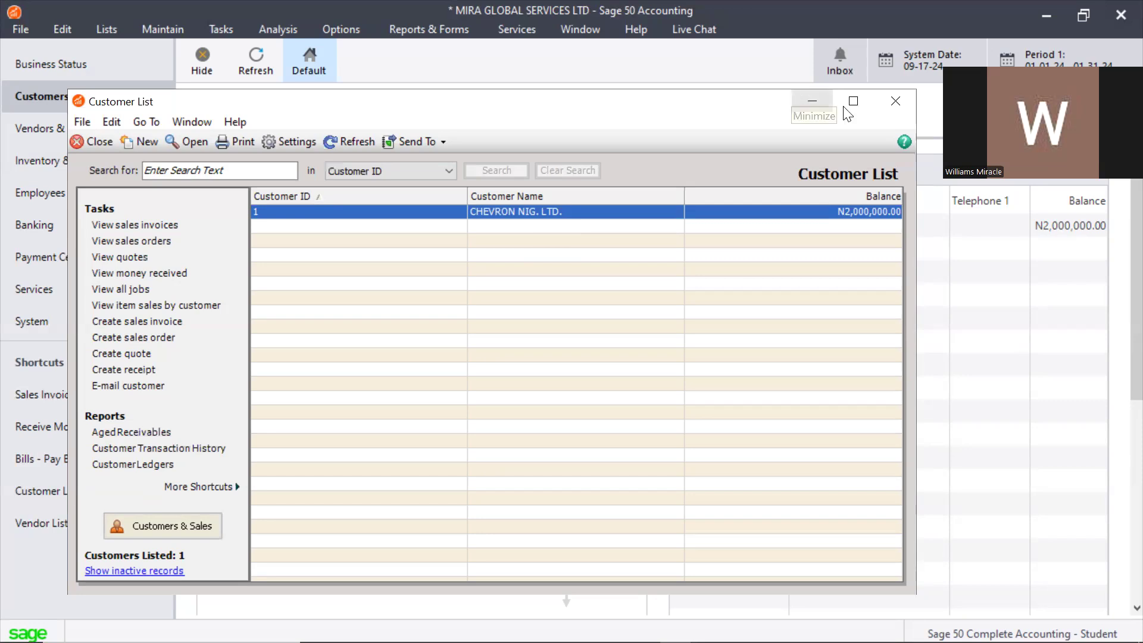
click(888, 111)
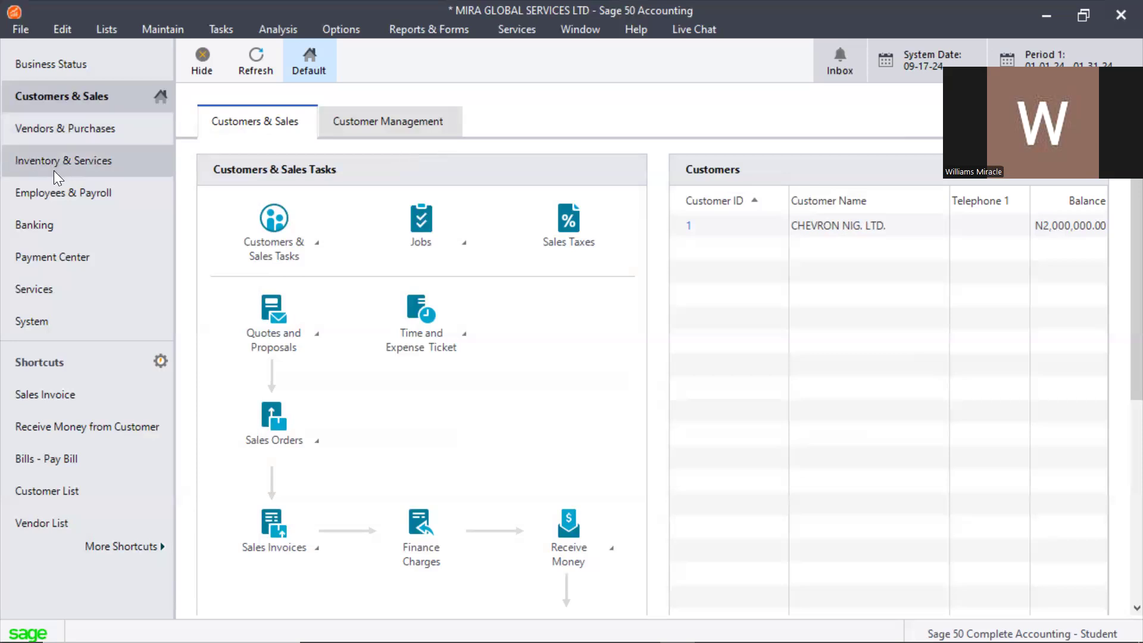
Step: View the list of existing inventory items in Inventory & Services and close it
click(75, 159)
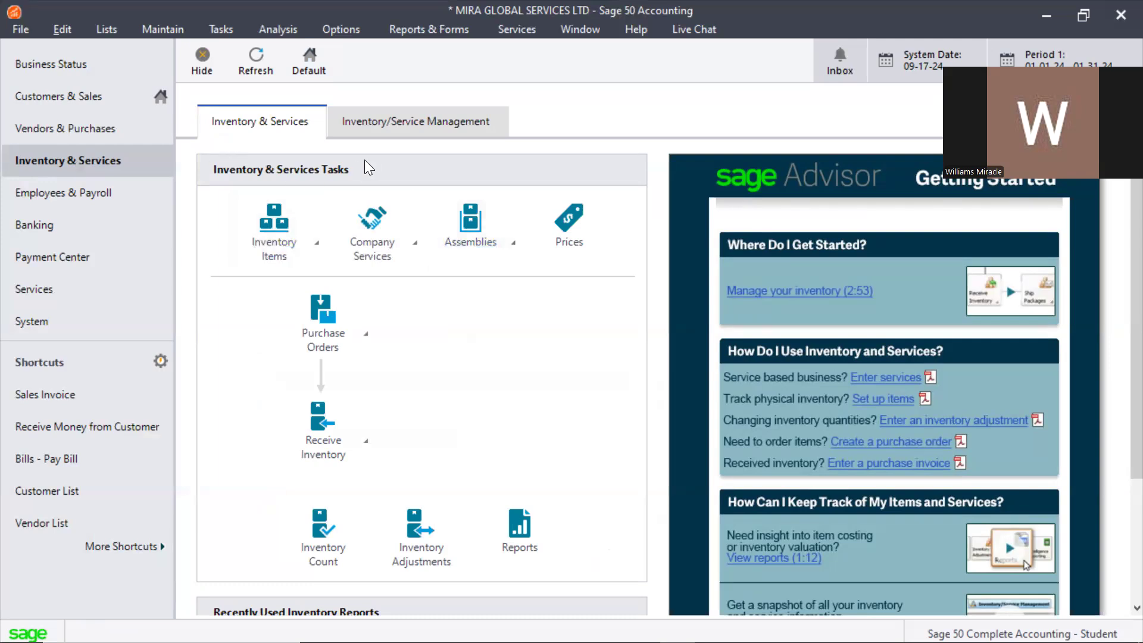
click(304, 264)
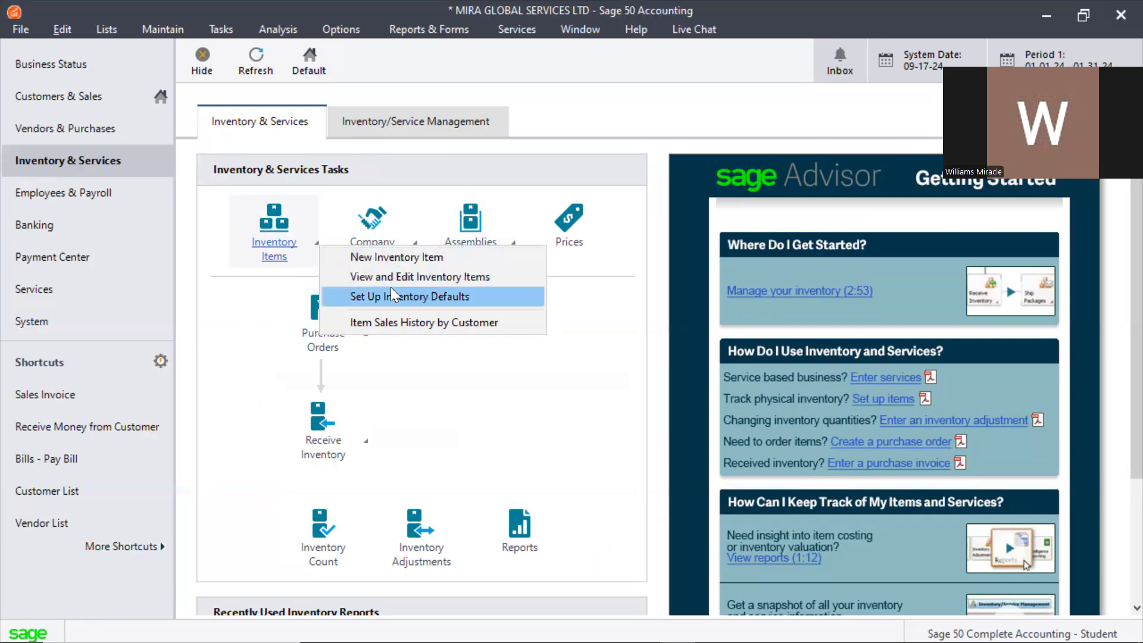
click(448, 276)
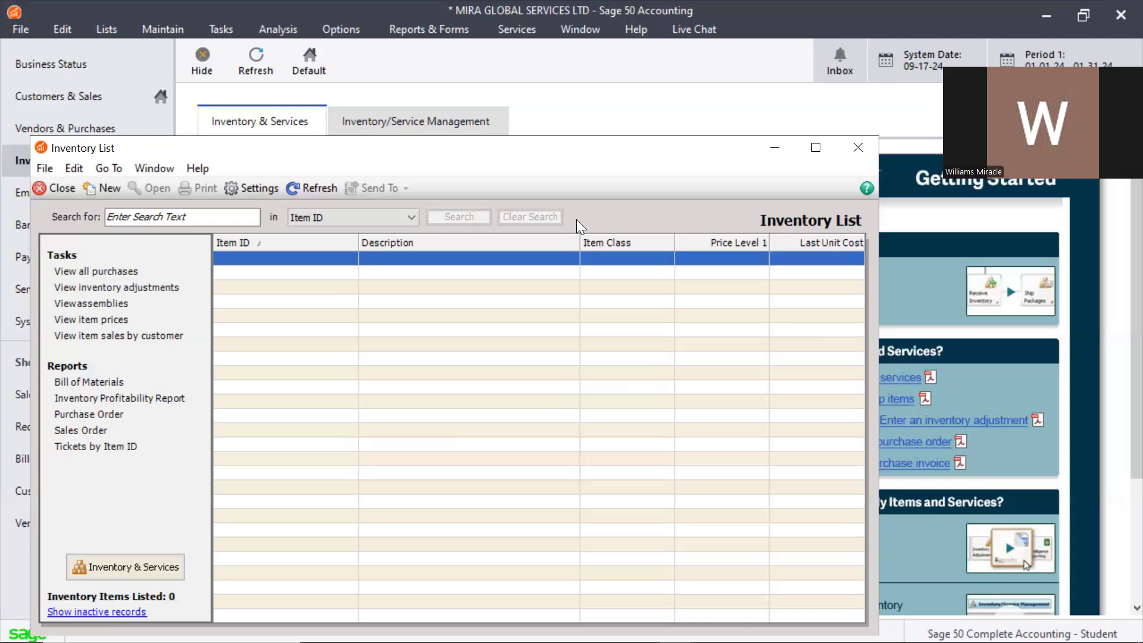
click(864, 142)
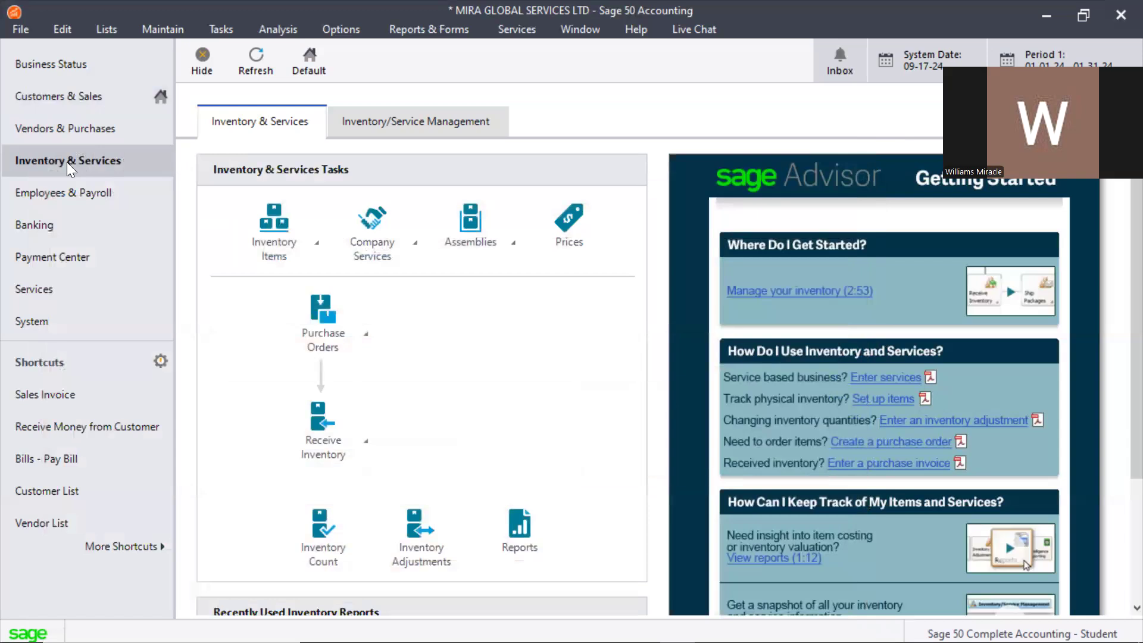
Step: Start a new inventory item with item ID 1 and the description "Corporate Travel Package"
click(306, 260)
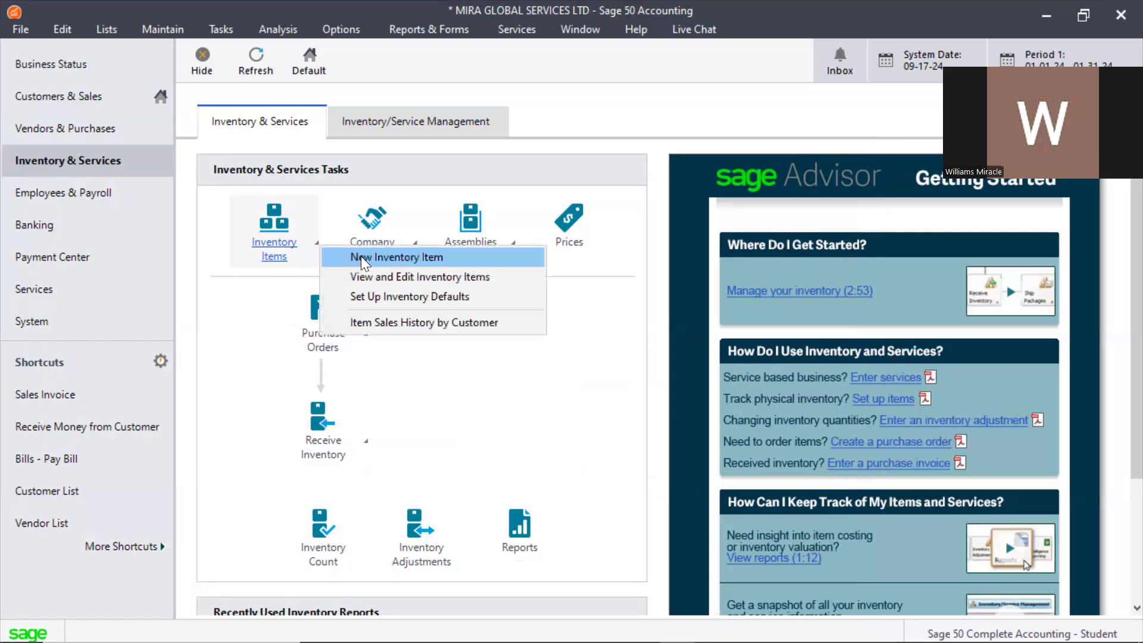
click(409, 258)
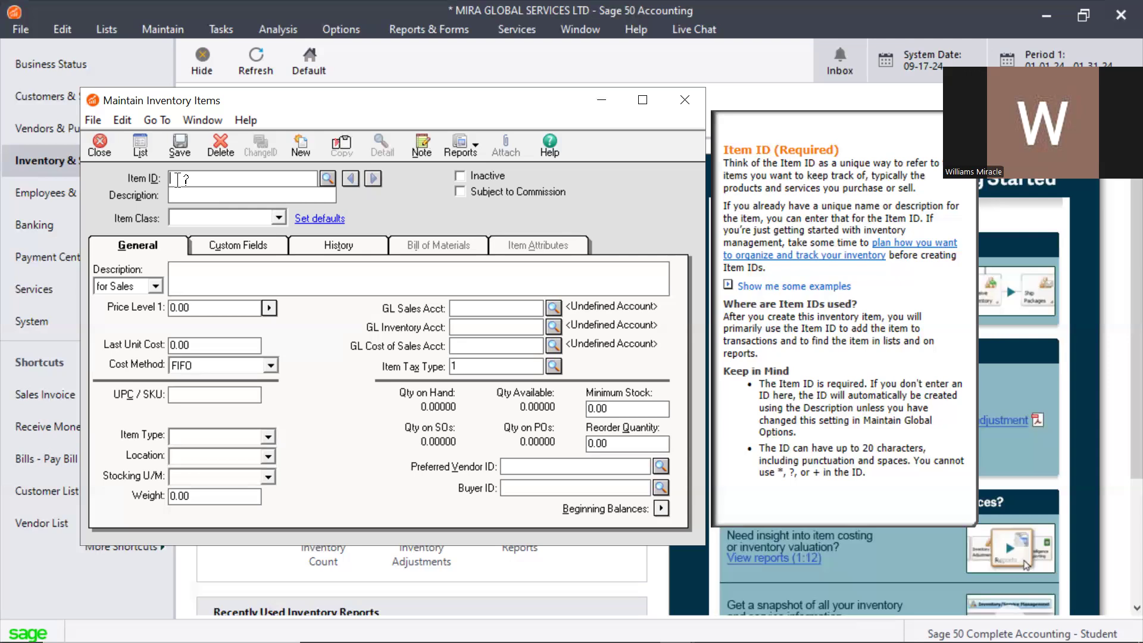
text(1)
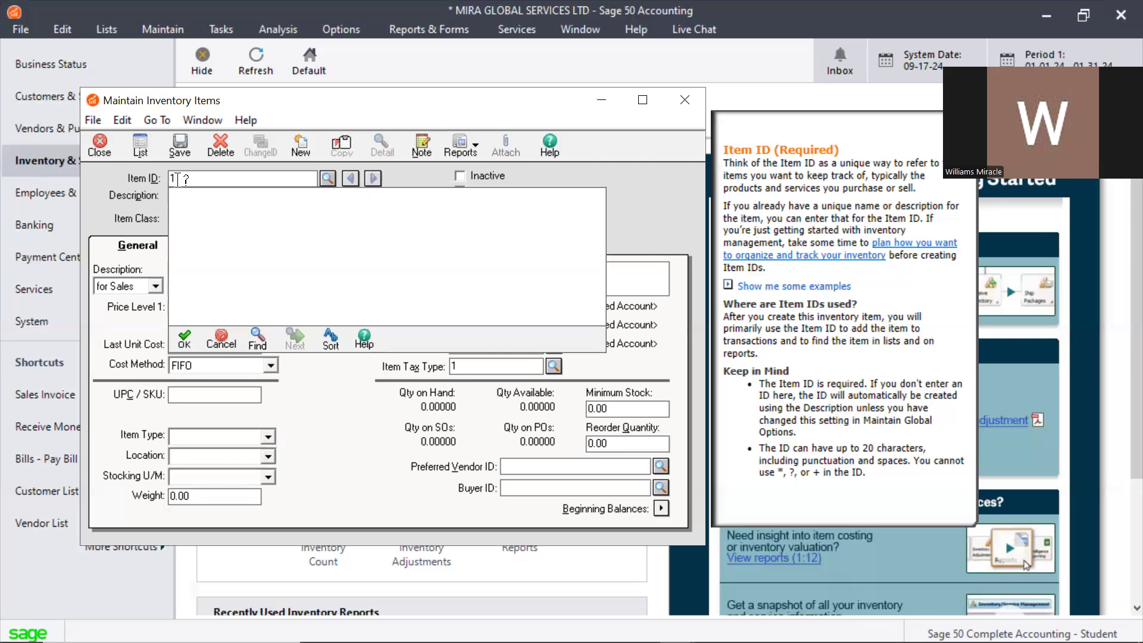
key(Tab)
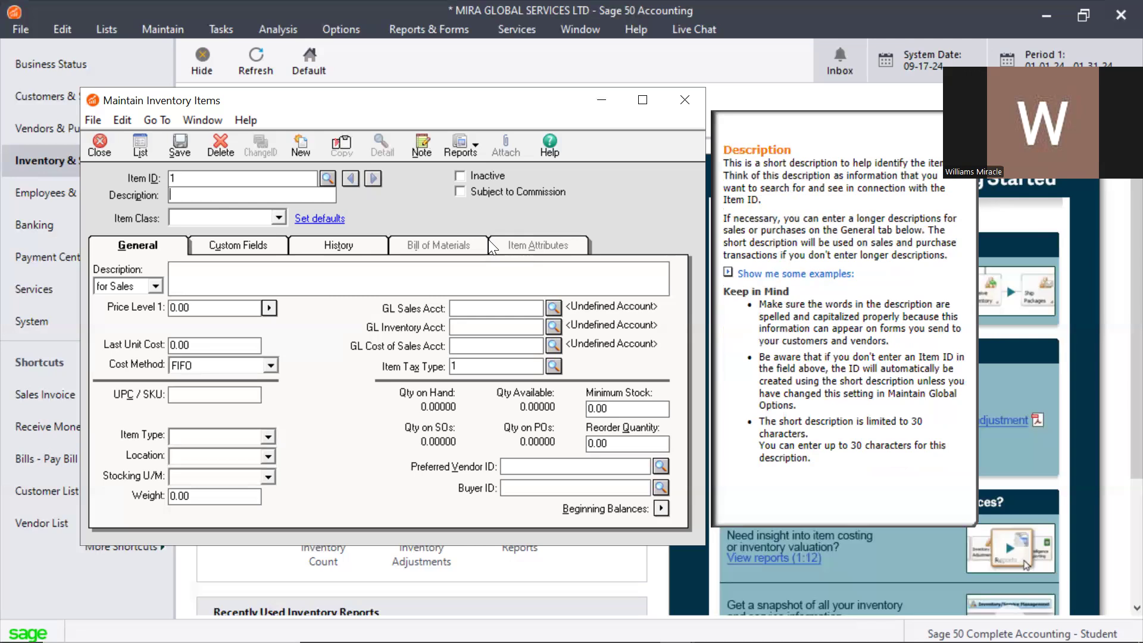
text(CorporateTravel Package)
key(Tab)
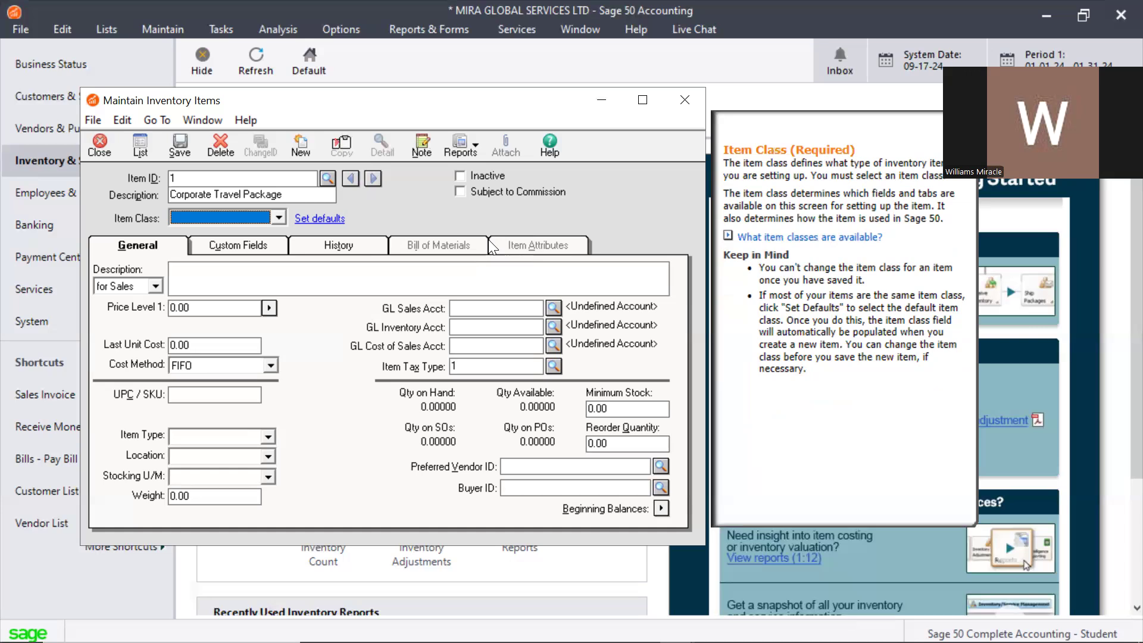
Step: Set the item class to Stock item and switch the long description type to "for Purchases"
click(275, 219)
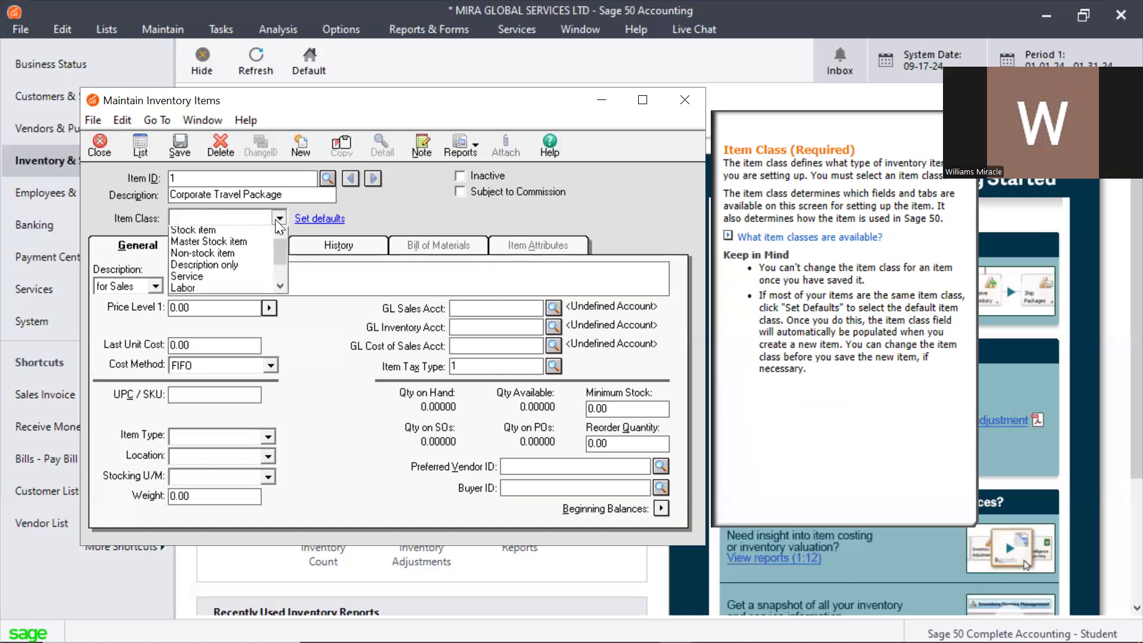
click(231, 233)
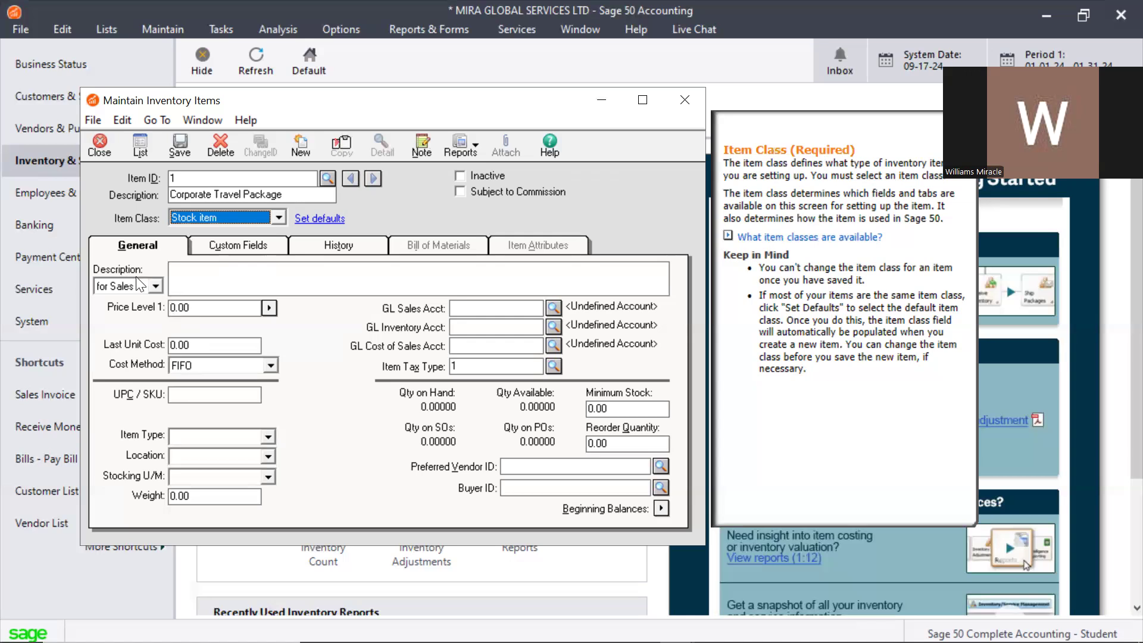
click(151, 287)
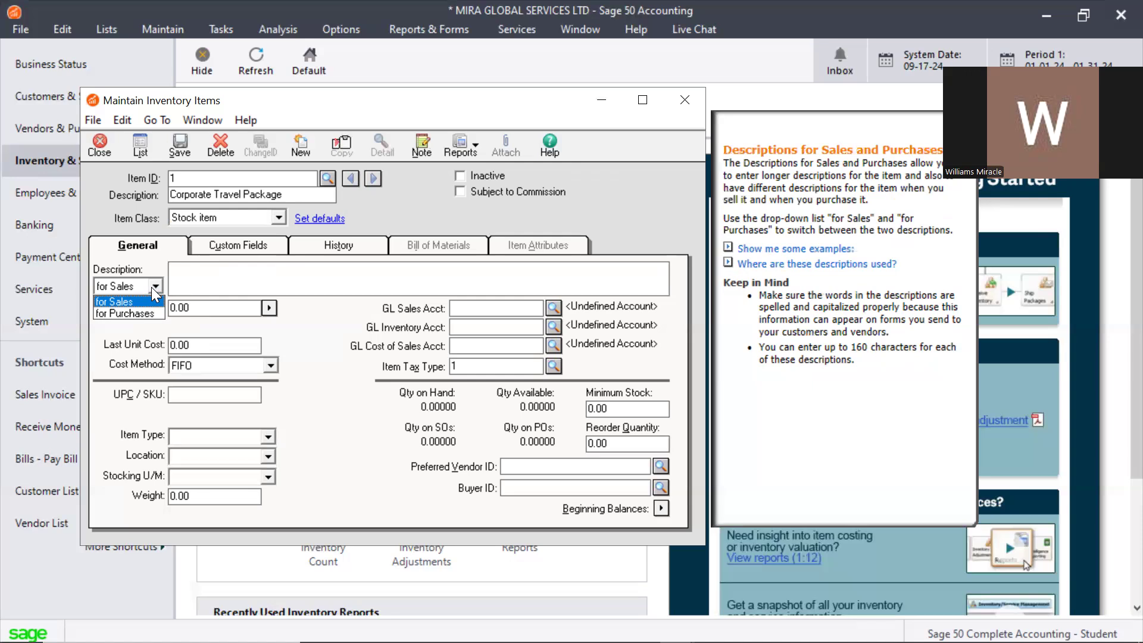
click(119, 313)
click(324, 264)
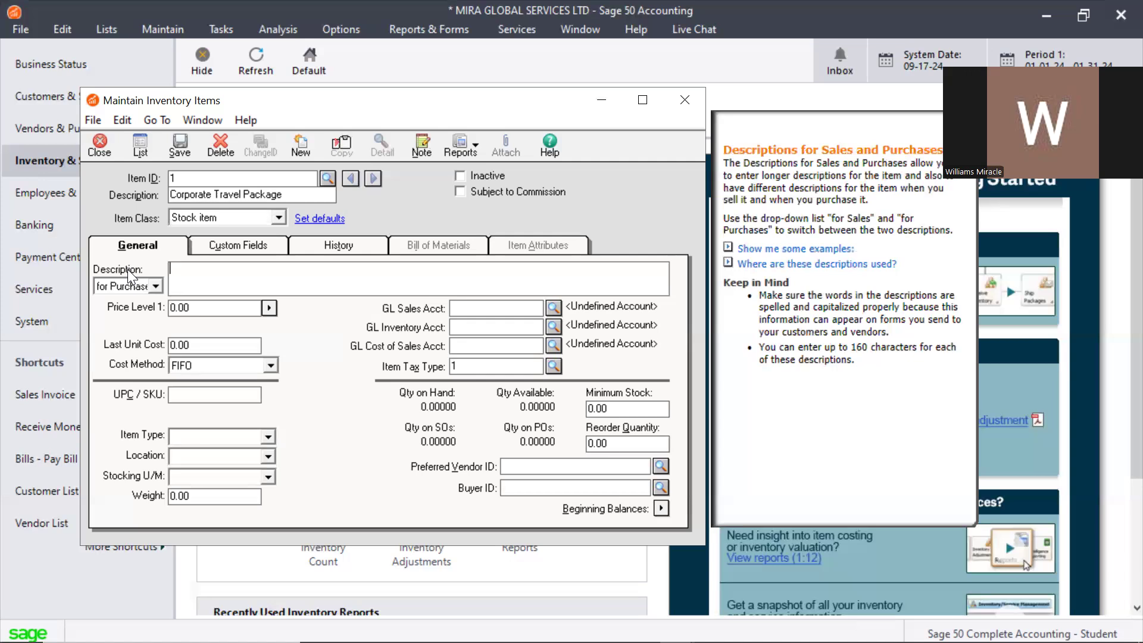
Step: Set the item's Price Level 1 to 1,500,000
click(196, 309)
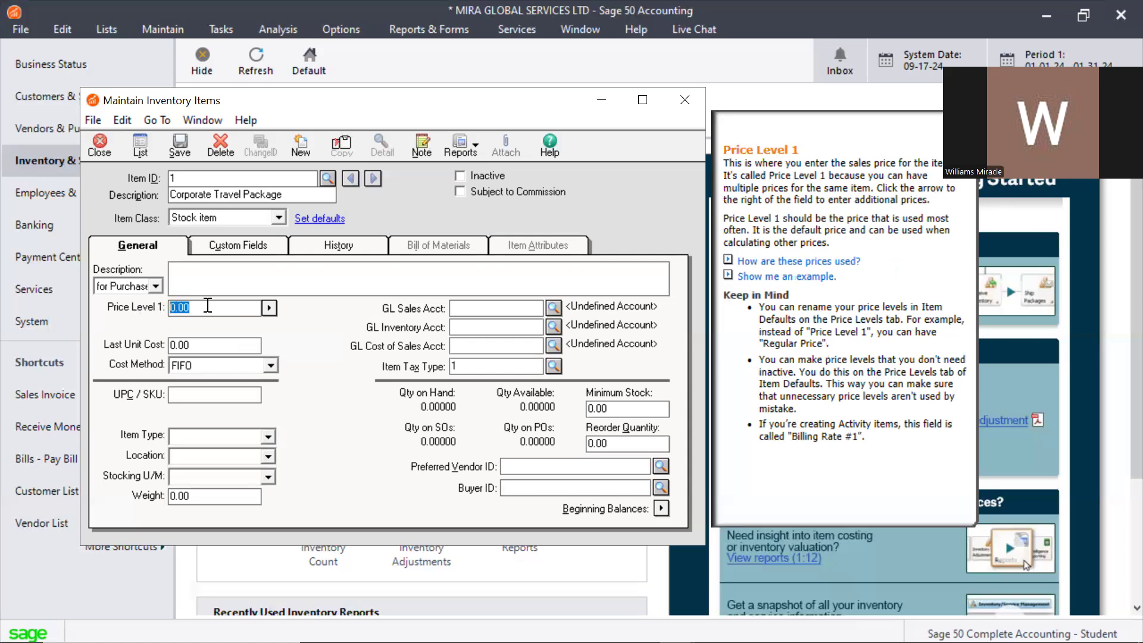
text(1)
text(500000)
Step: Set Price Level 2 to 1,000,000 in the item's multiple price levels and accept the change
click(269, 309)
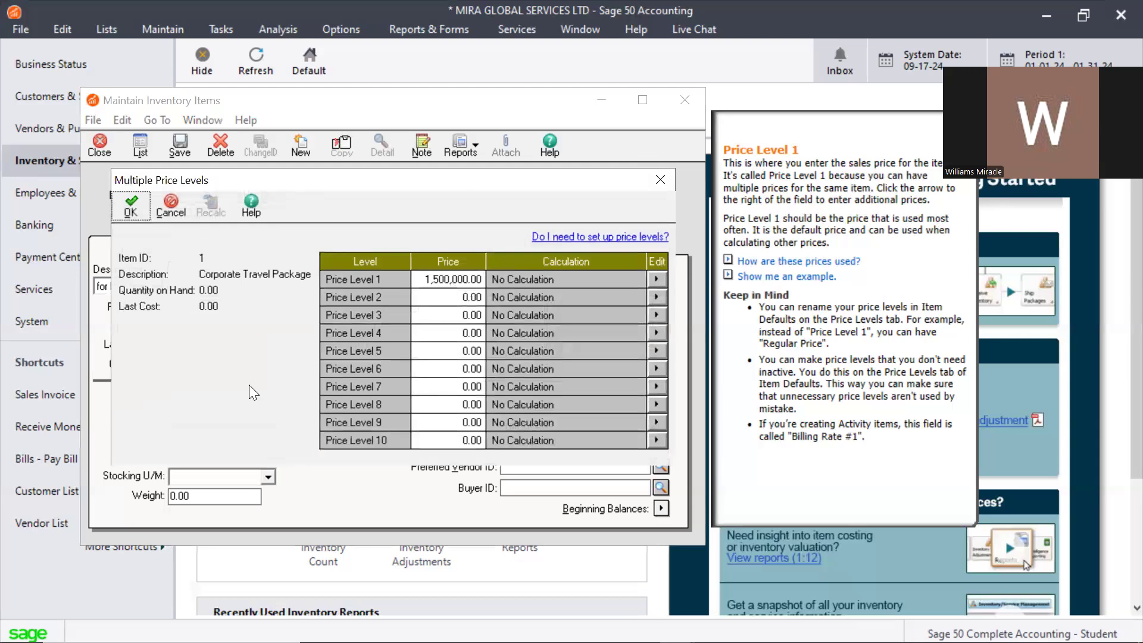
click(441, 297)
drag(530, 295, 569, 297)
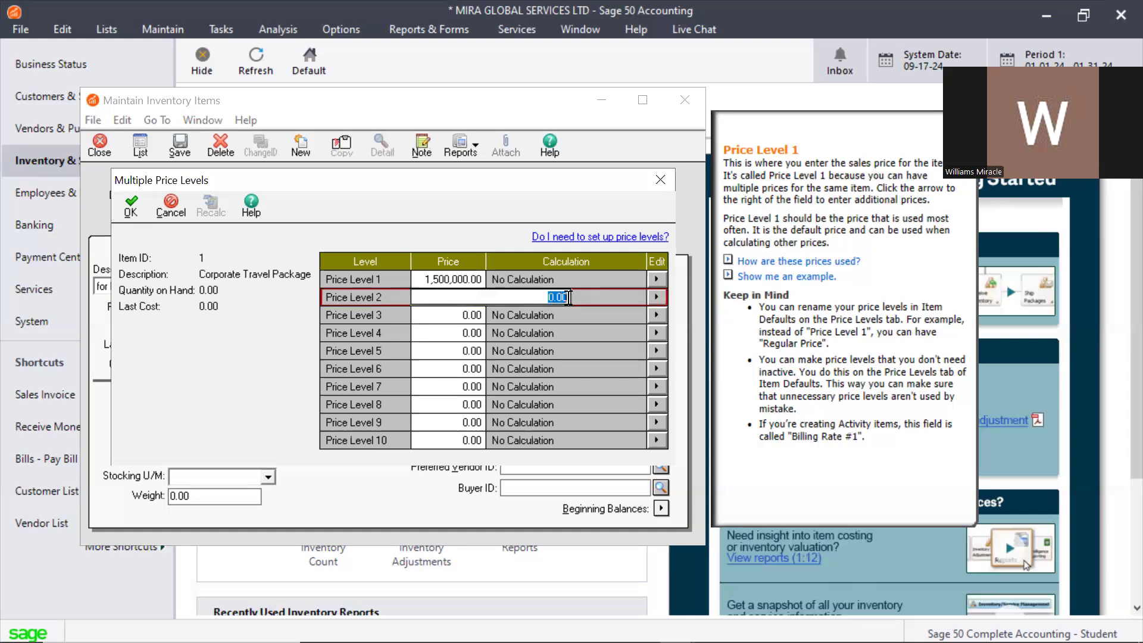
text(1000000)
key(Tab)
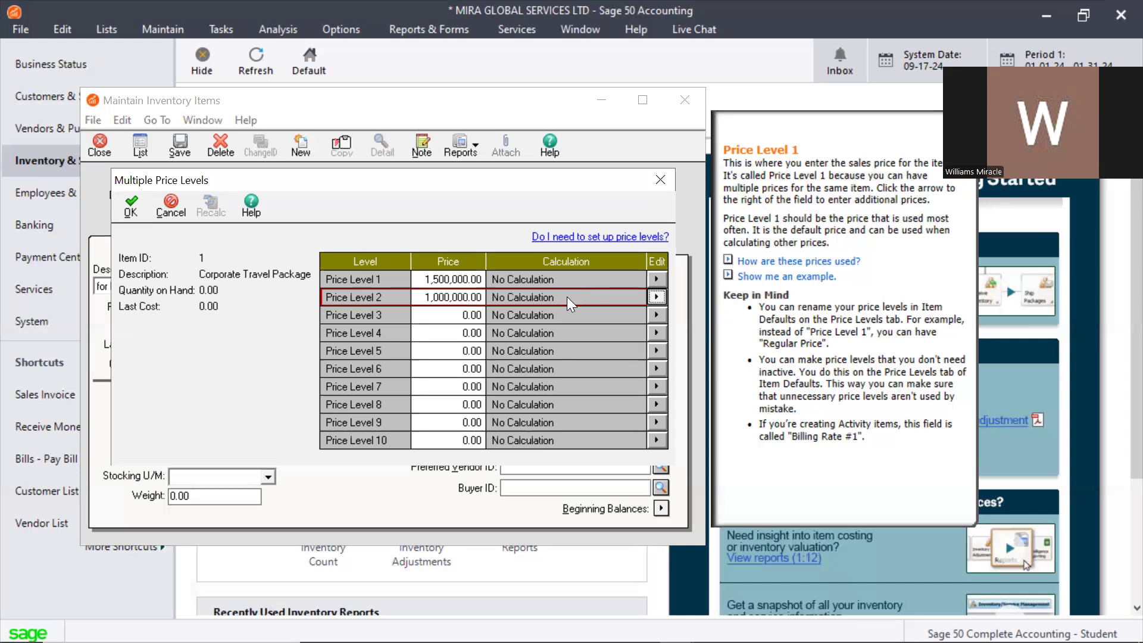
click(132, 207)
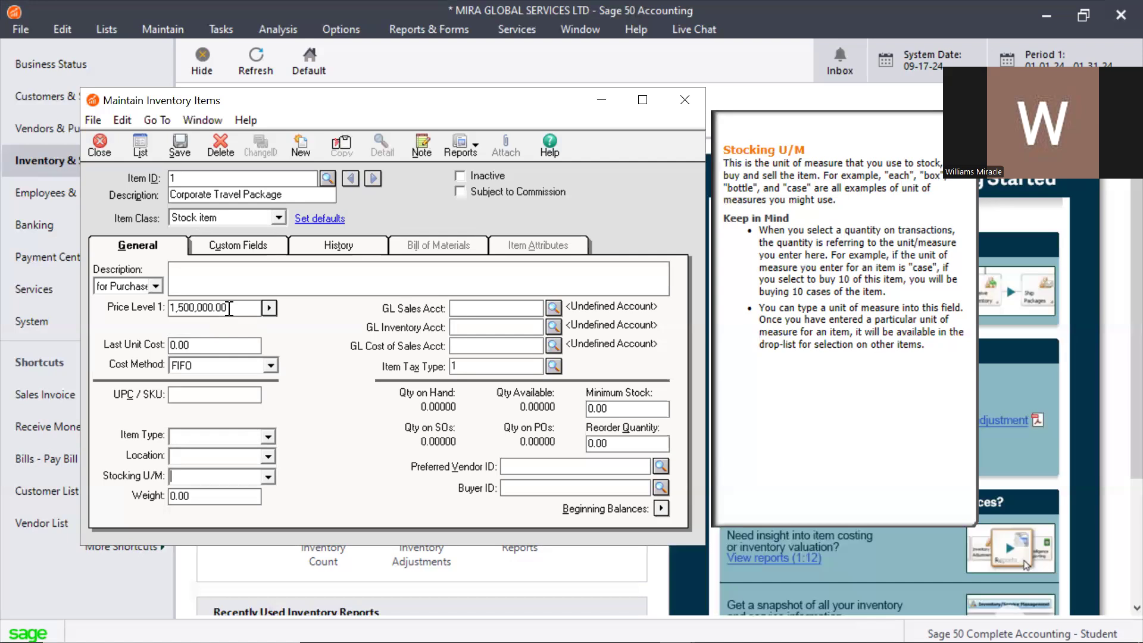
Step: Set the item's last unit cost to 1,200,000 and its cost method to Average
click(198, 347)
drag(203, 347, 130, 340)
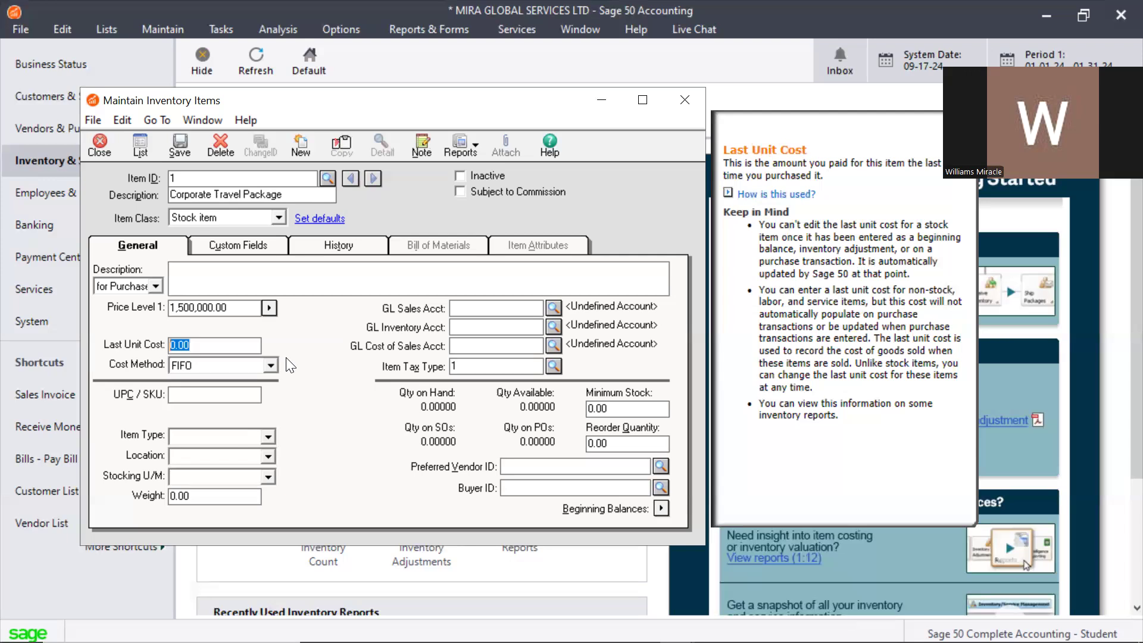
text(1200000)
click(271, 365)
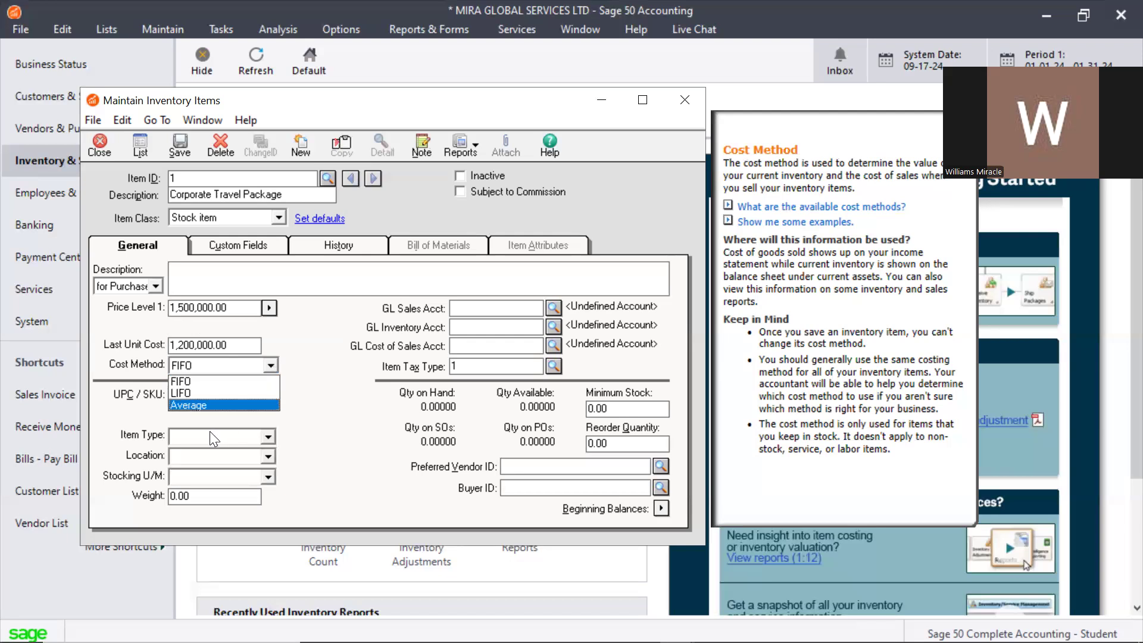
click(213, 403)
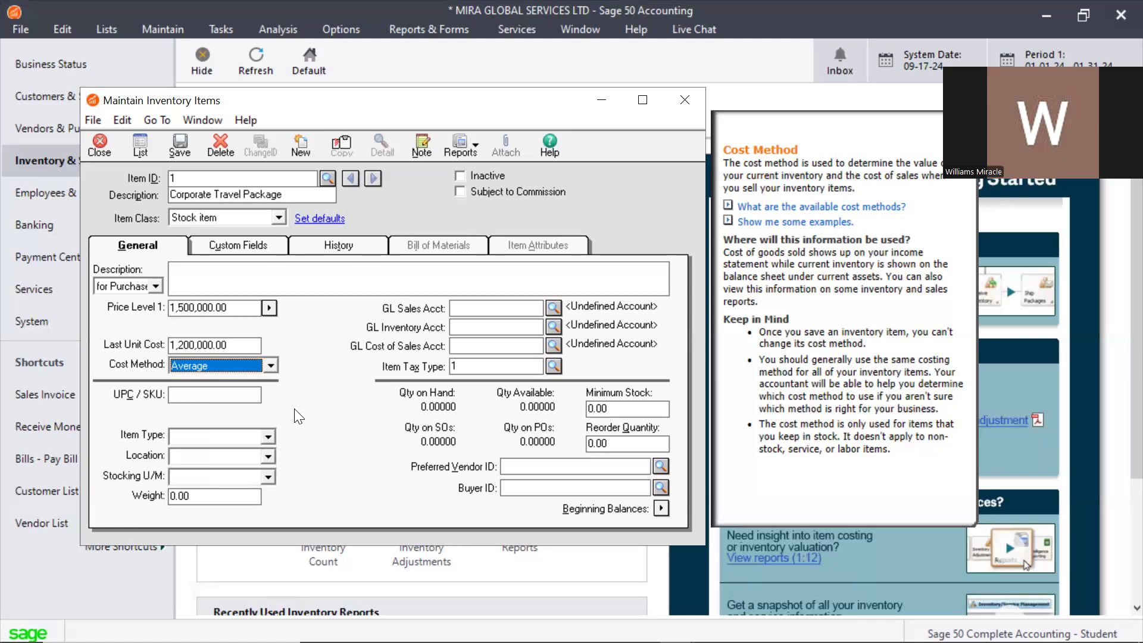
Step: Switch to the Notepad notes and add blank lines below the list of vendors to make room for an example
key(alt+Tab)
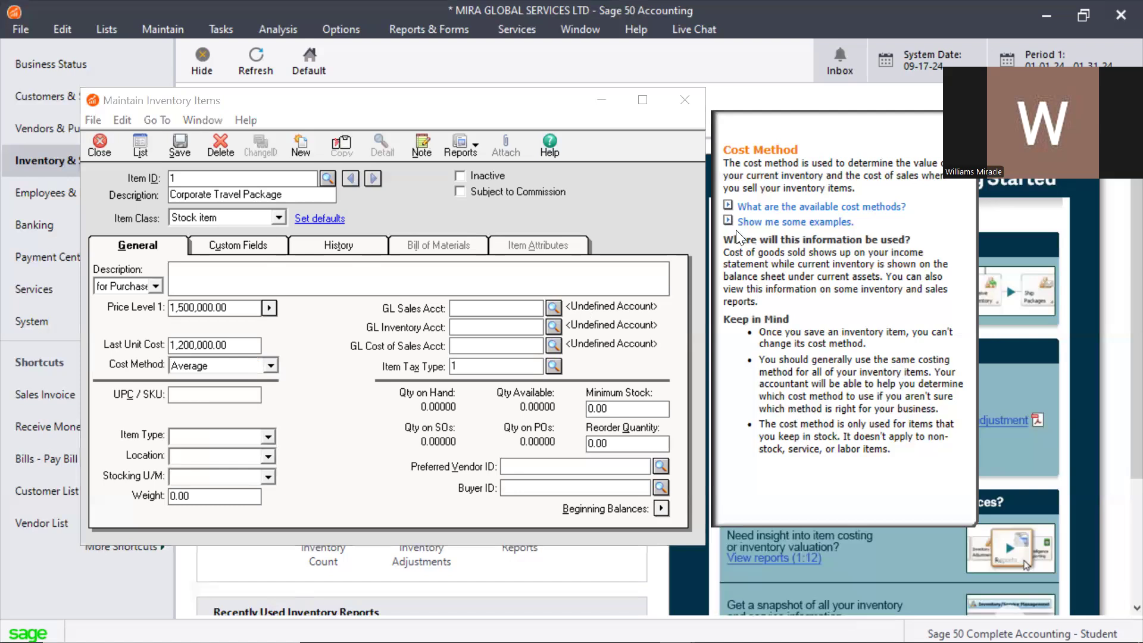
key(alt+Tab)
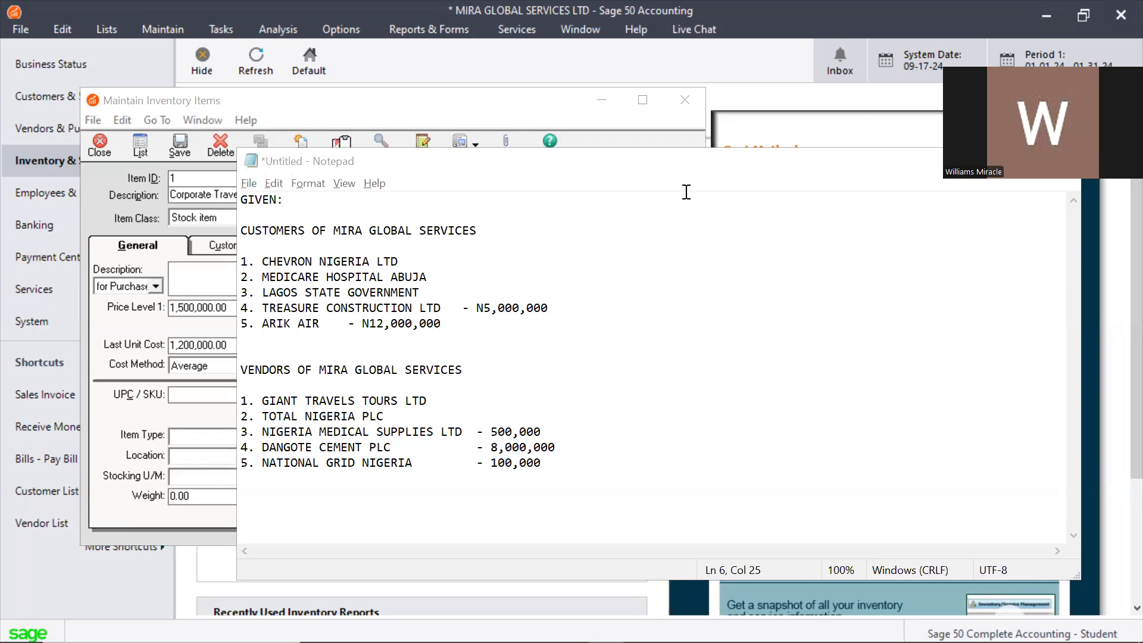
click(603, 457)
key(Return)
key(Return)
key(Return)
key(Return)
key(Return)
key(Return)
key(Return)
key(Return)
key(Return)
key(Return)
key(Return)
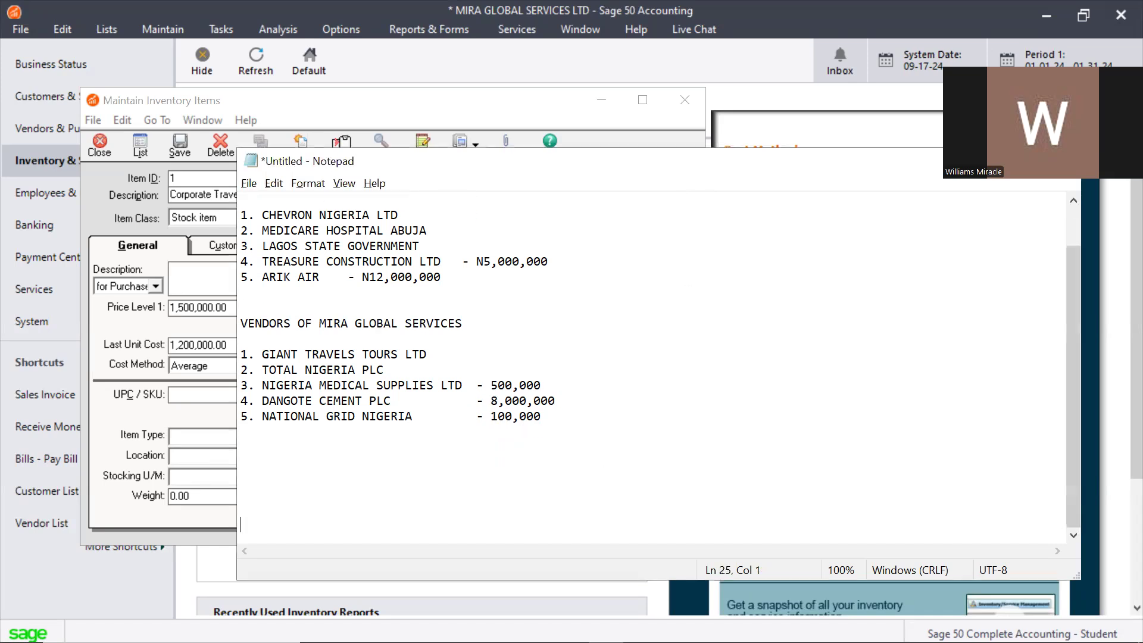
key(Return)
key(Return)
key(Return)
key(Return)
key(Return)
key(Return)
key(Up)
key(Up)
key(Up)
key(Up)
key(Up)
key(Up)
key(Up)
key(Up)
key(Up)
key(Up)
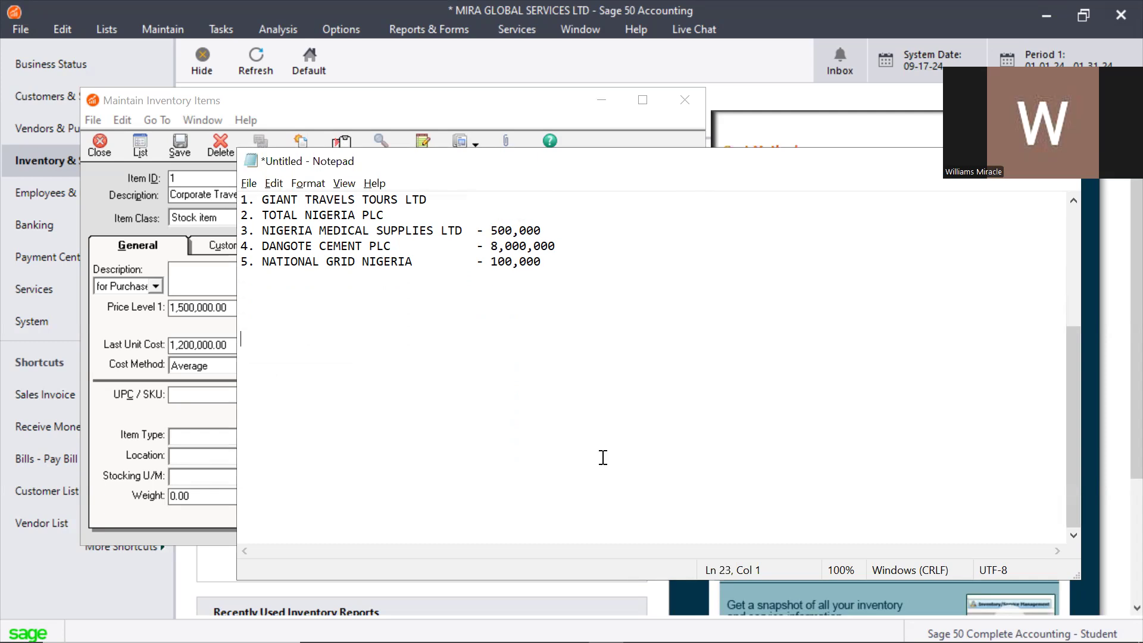
Step: Add the heading line "************* EXAMPLE" below the vendor list and move the notes window aside to uncover the inventory item form
text(*************)
key(Return)
key(Return)
key(Up)
key(BackSpace)
text(EXAMPLE)
key(Up)
key(Down)
key(Down)
key(Left)
key(Left)
key(Left)
key(Left)
key(Left)
key(Left)
key(Left)
key(Left)
key(Right)
key(Down)
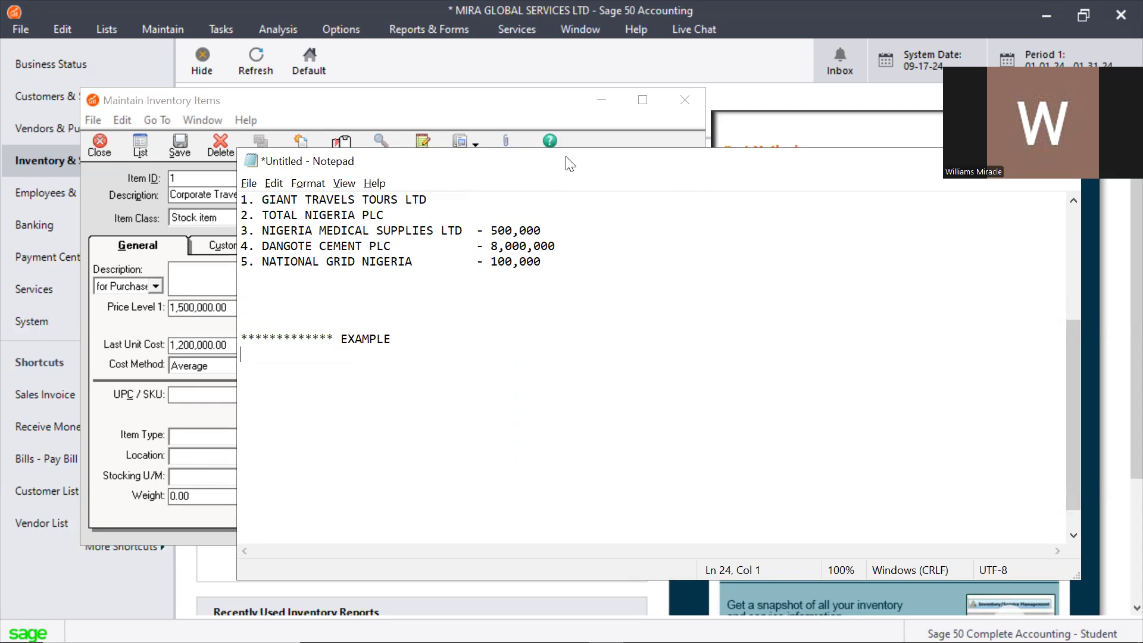
drag(567, 165, 691, 137)
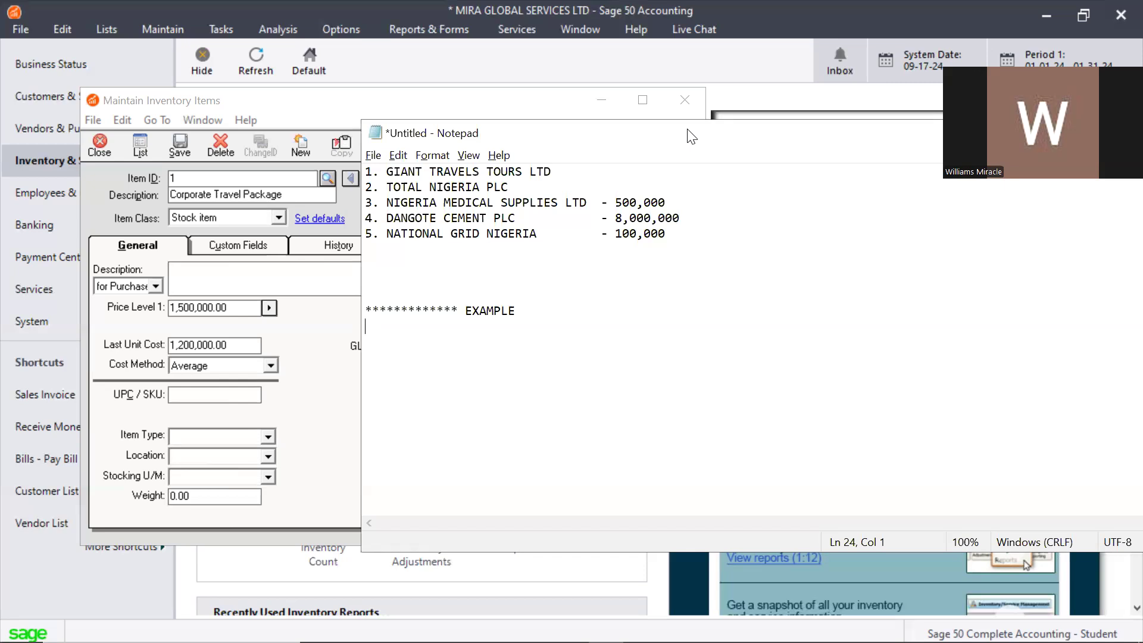
Step: Add the lines "GTTL 3 PACKAGES PRICES" and "PRICES (N1,200,000, N1,150,000, N1,300,000)" under the EXAMPLE heading, separated by a blank line
text(GTTL 3 P)
key(BackSpace)
text(PACKAGES PRICES)
key(Return)
key(Return)
text(PRIC)
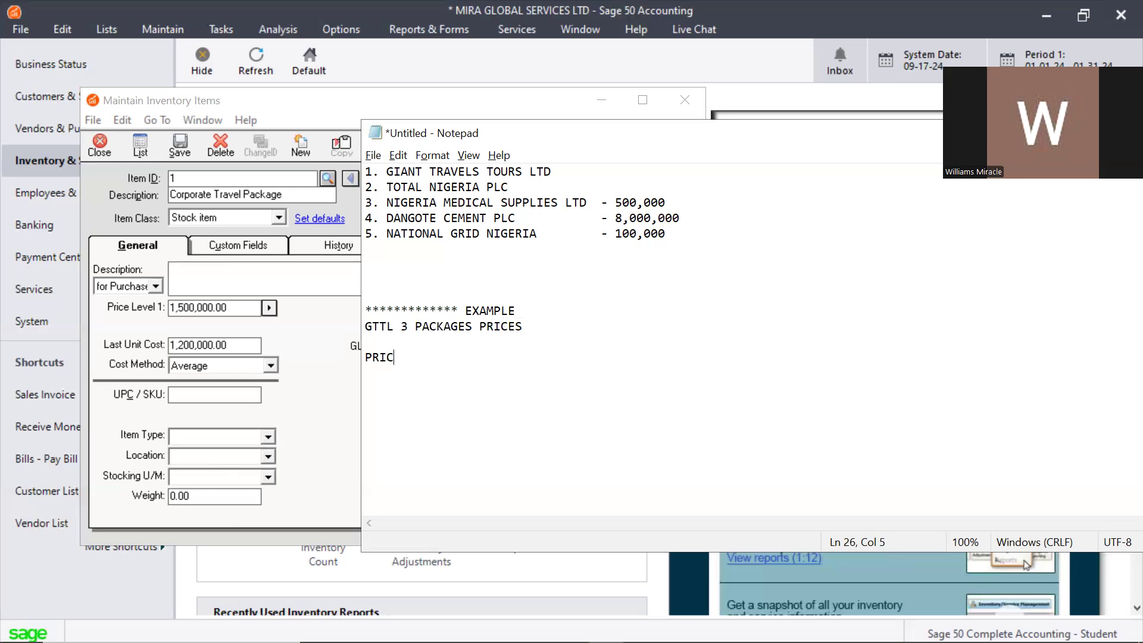
text(ES (N1,200,000)
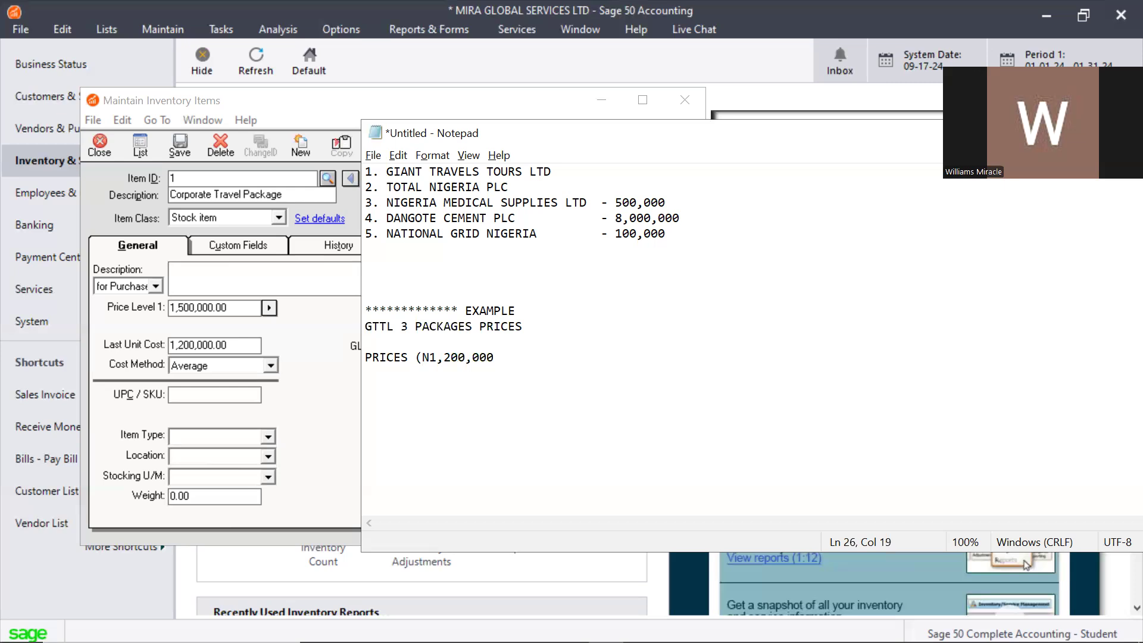
text(, N1,150,000, N1,300,000)
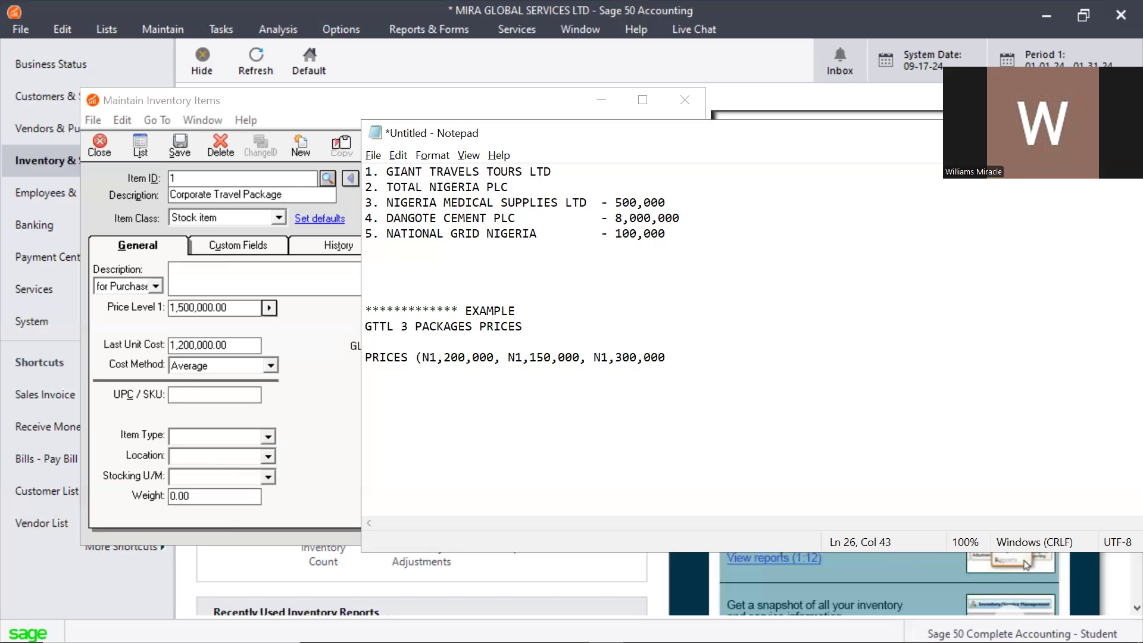
text())
Step: Add the indented line "AVERAGE COST = N1,216,666" below the prices and minimize the notes to return to the inventory item
key(Return)
key(Tab)
text(N1,216,666)
click(480, 374)
text(AVERAGE COST)
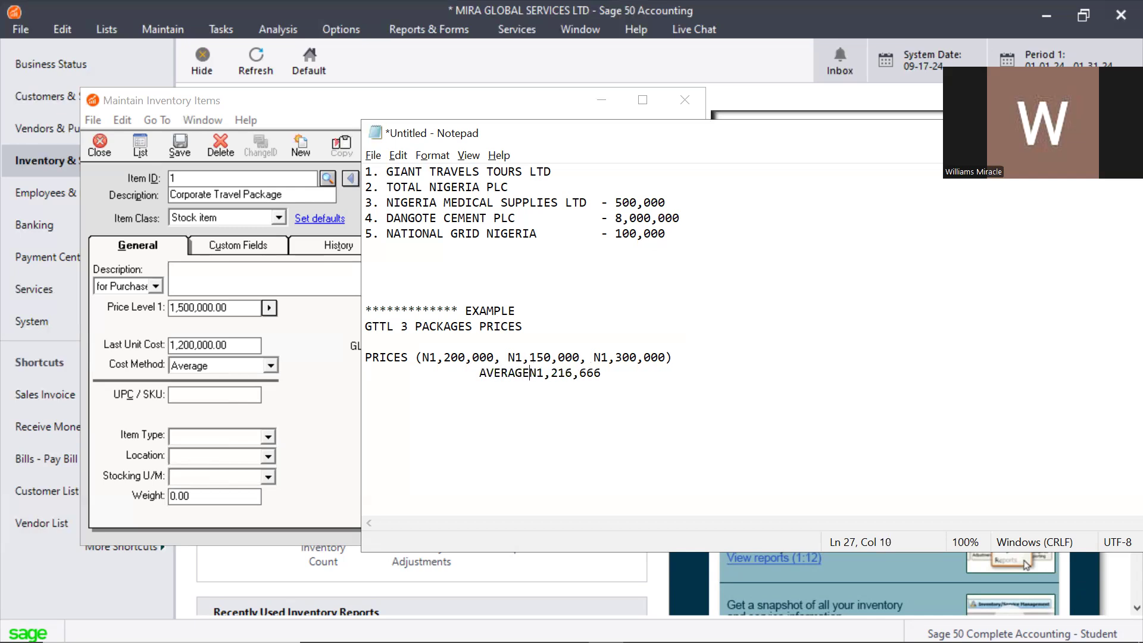
text( =)
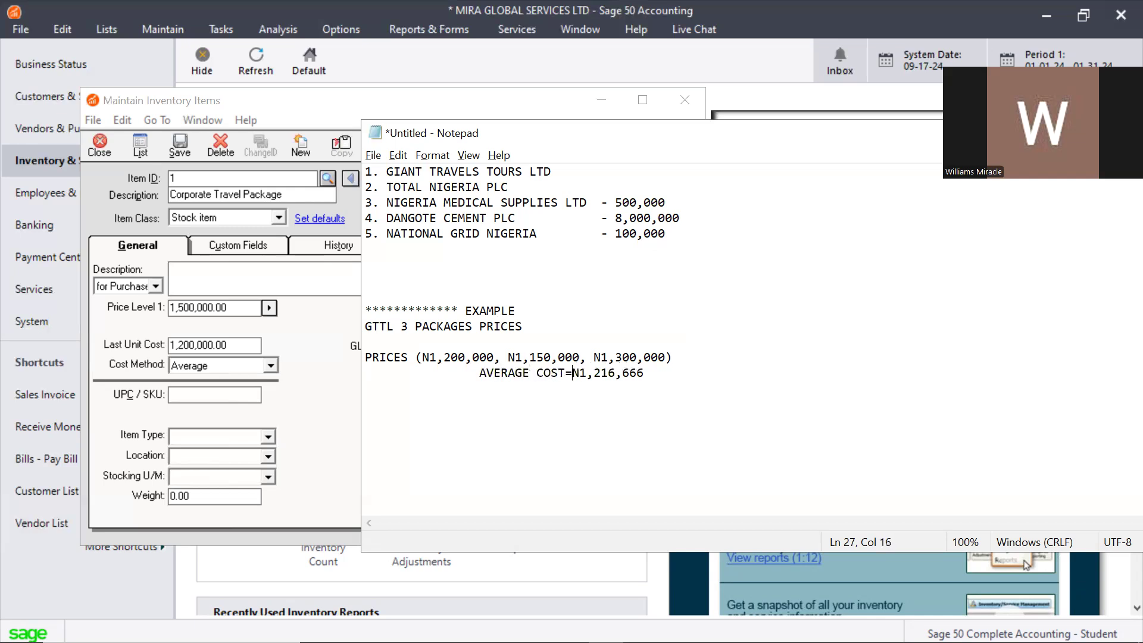
key(BackSpace)
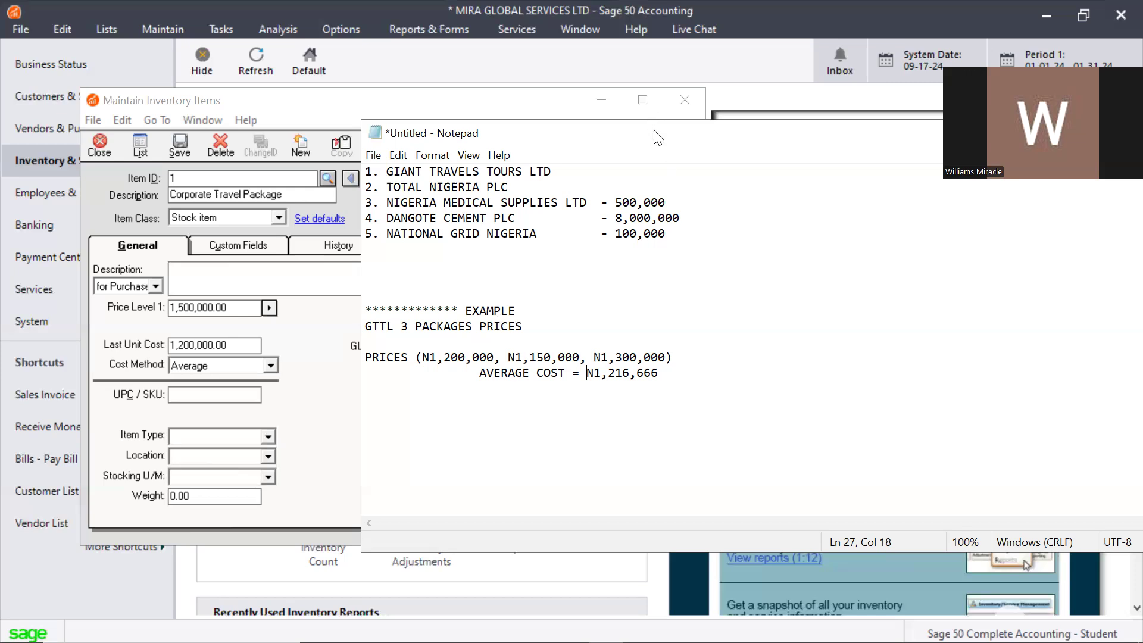
drag(657, 138, 385, 166)
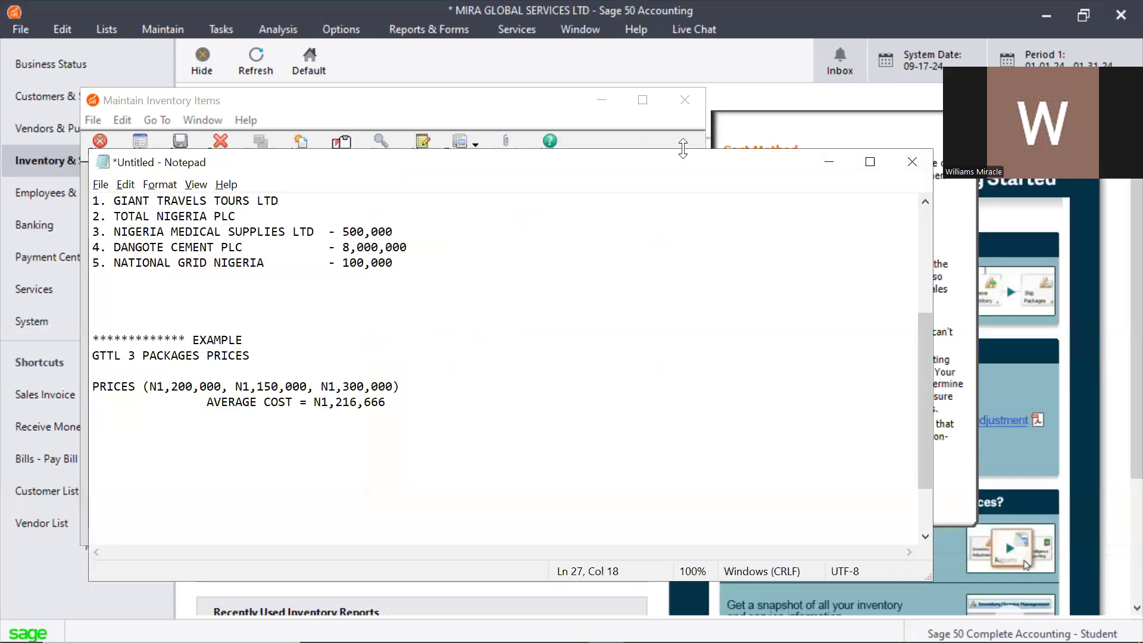
click(829, 163)
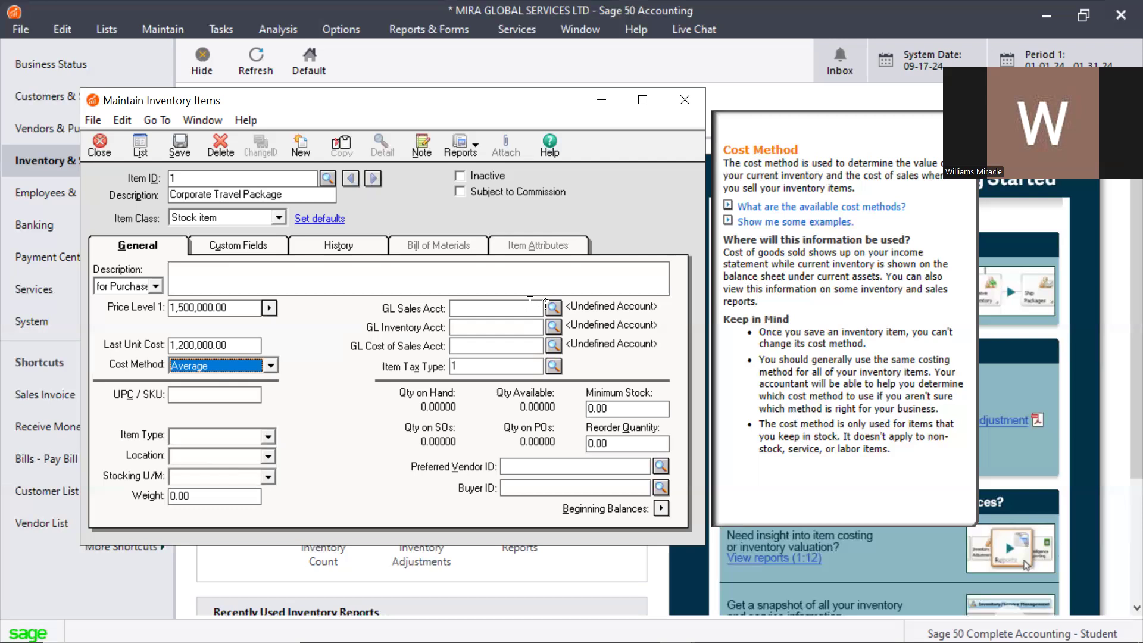
Step: Start a new account from the item's GL sales account lookup and check the account list for the IDs in use
click(552, 309)
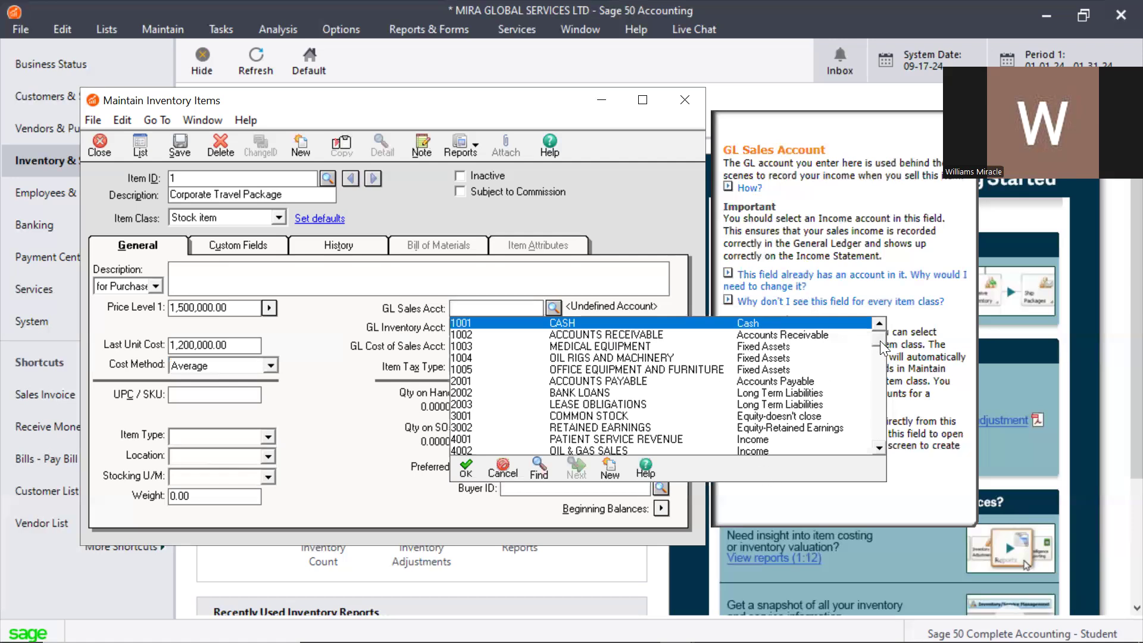
drag(879, 340, 879, 435)
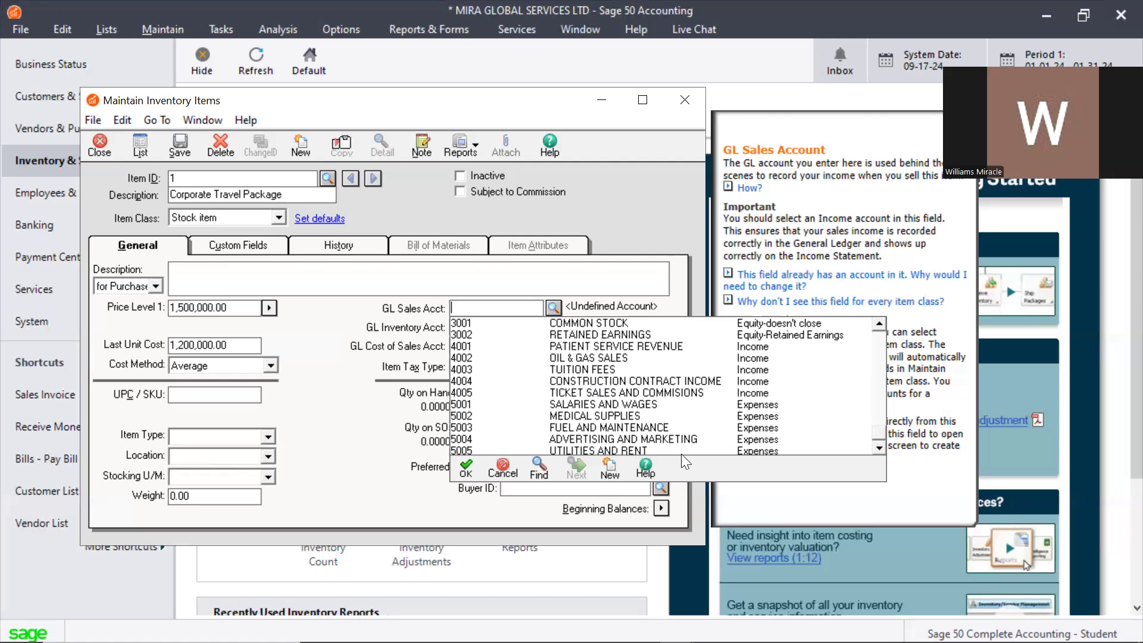
click(612, 469)
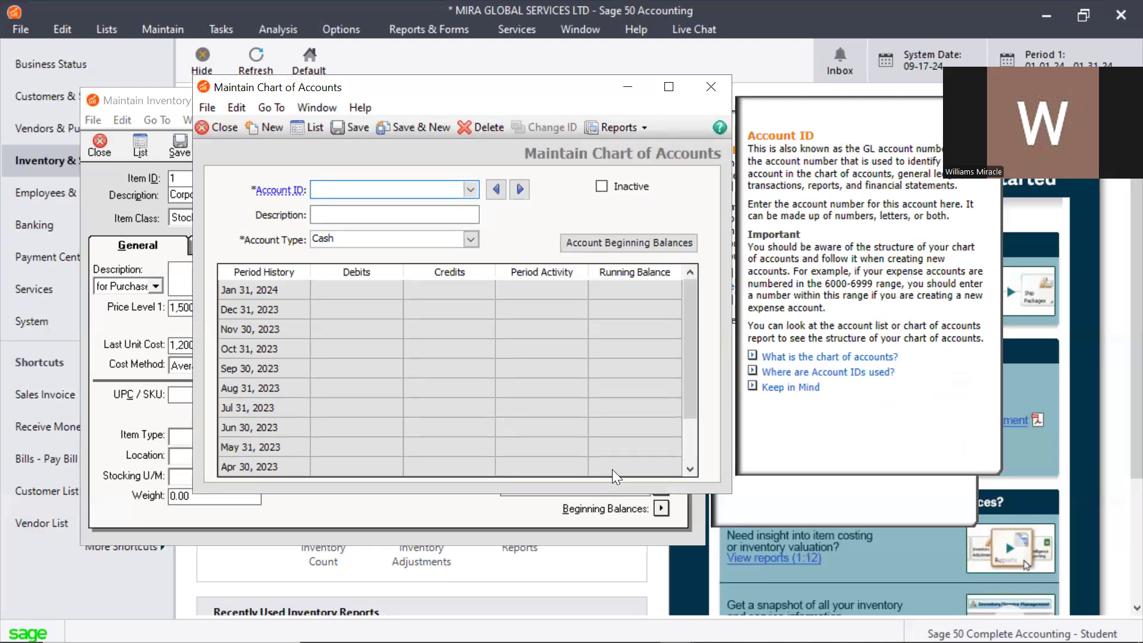
click(307, 128)
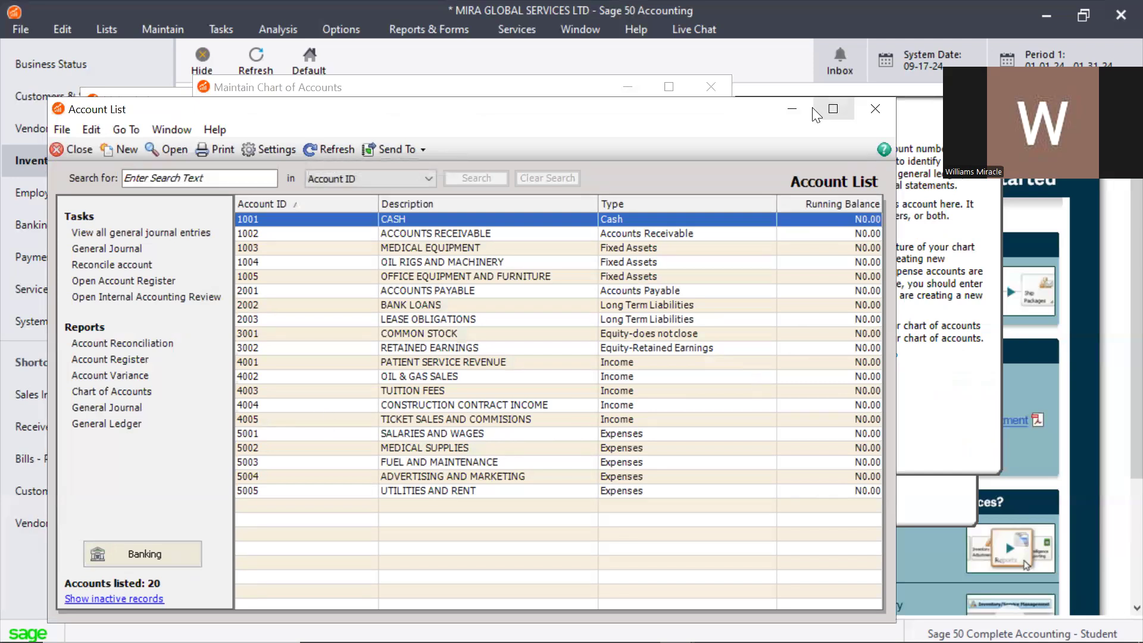
click(874, 109)
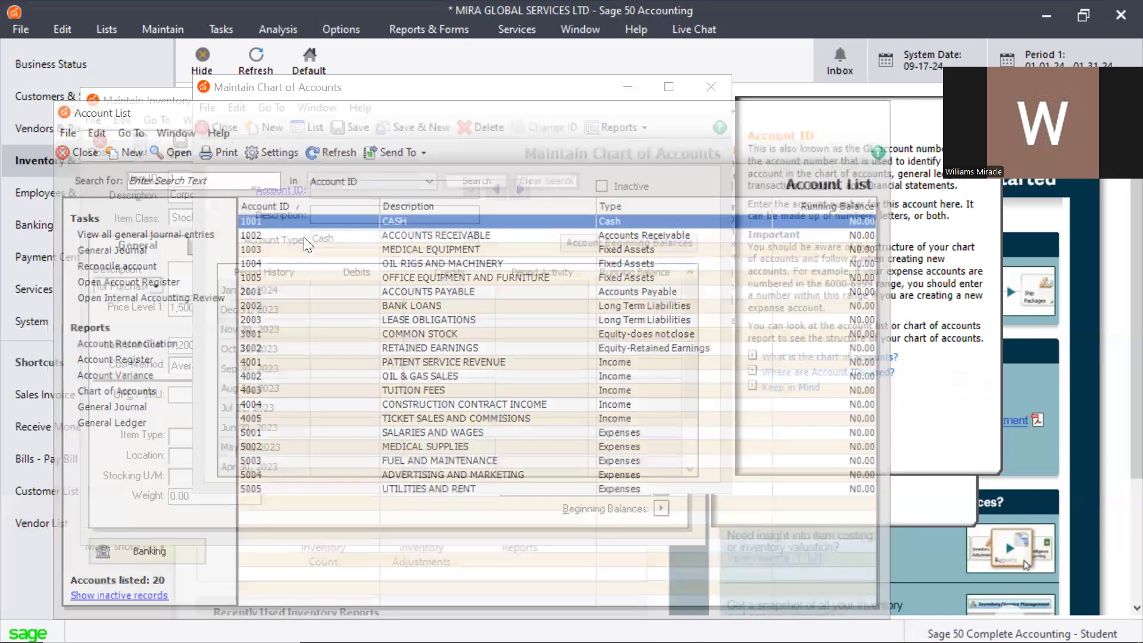
Step: Create account 4006 with the description "Sales - Travel Services" and the account type Income, and save it
click(405, 190)
text(4006)
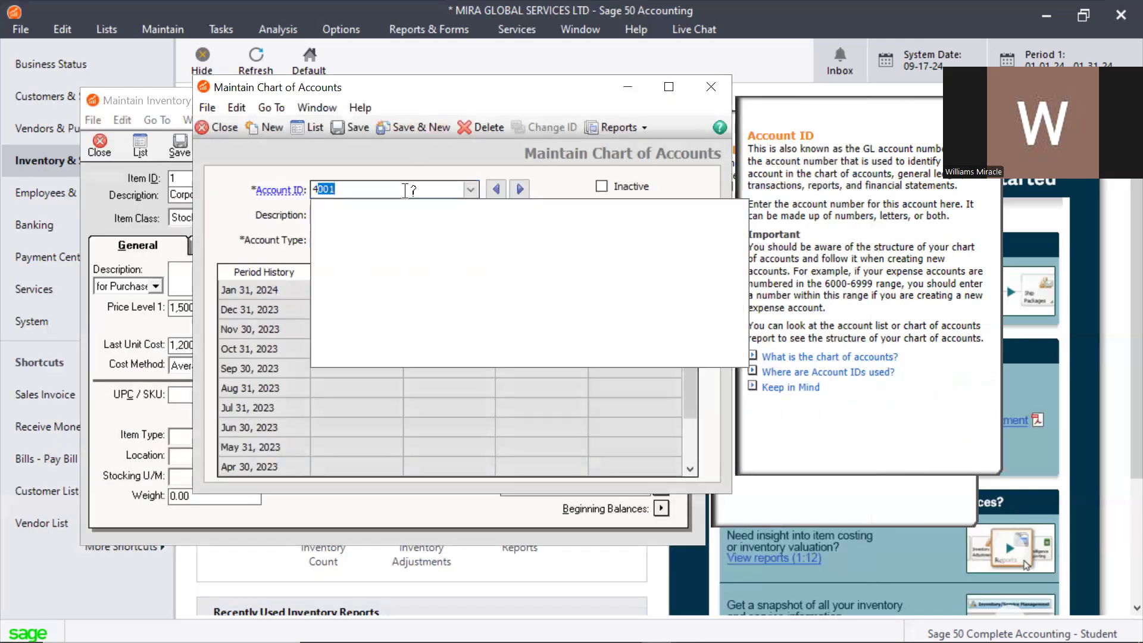
key(Tab)
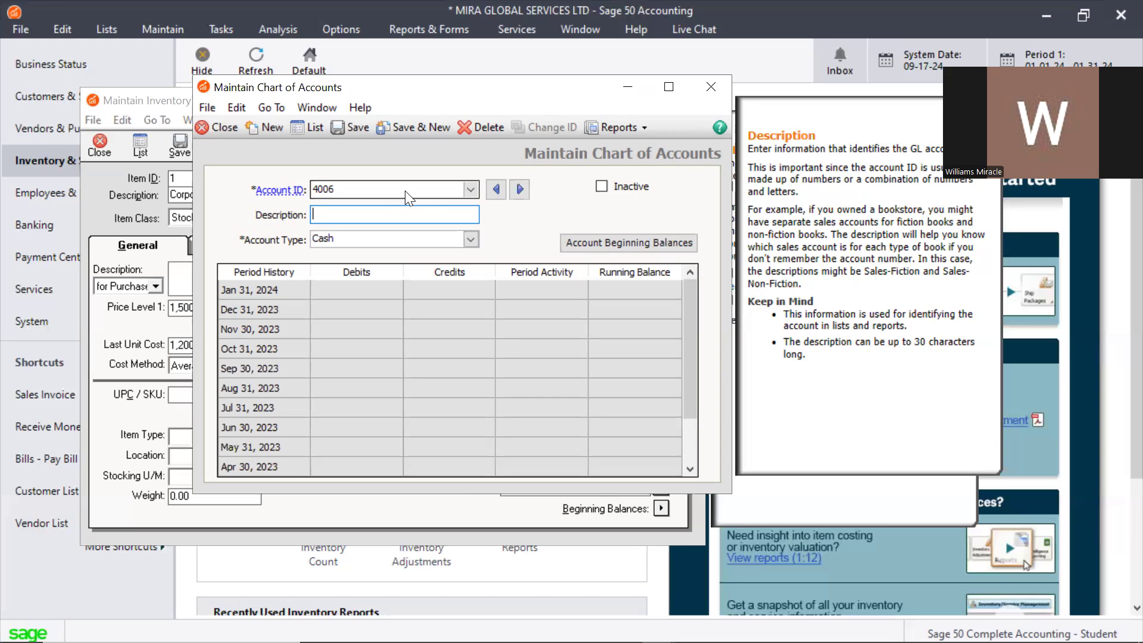
text(D)
key(BackSpace)
text(Sales - Travel Services)
key(Tab)
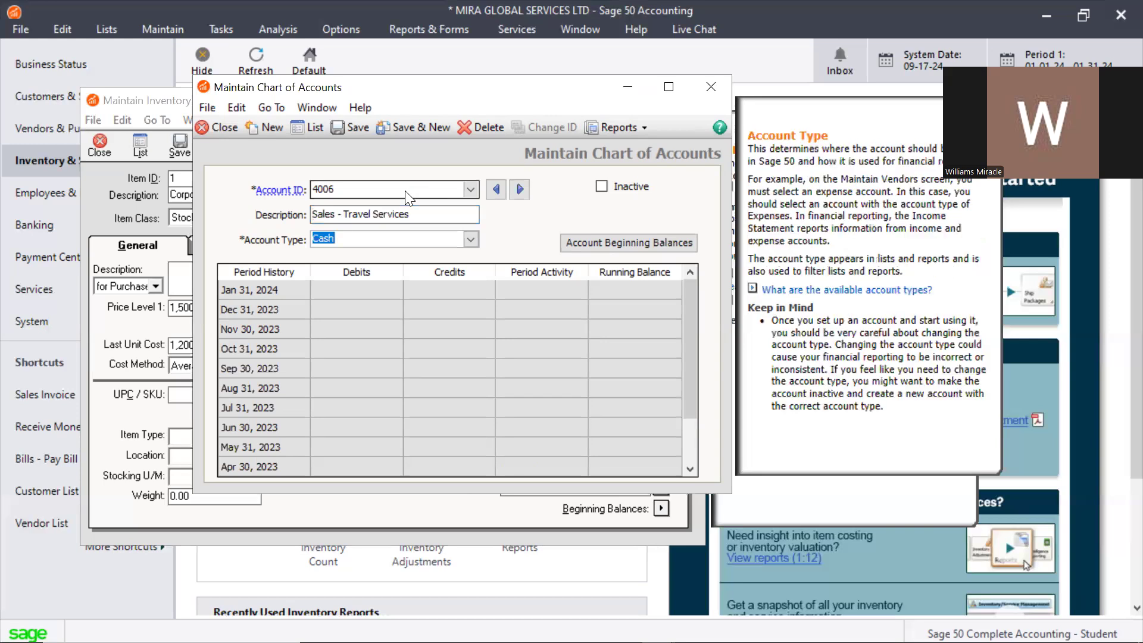
text(i)
key(Tab)
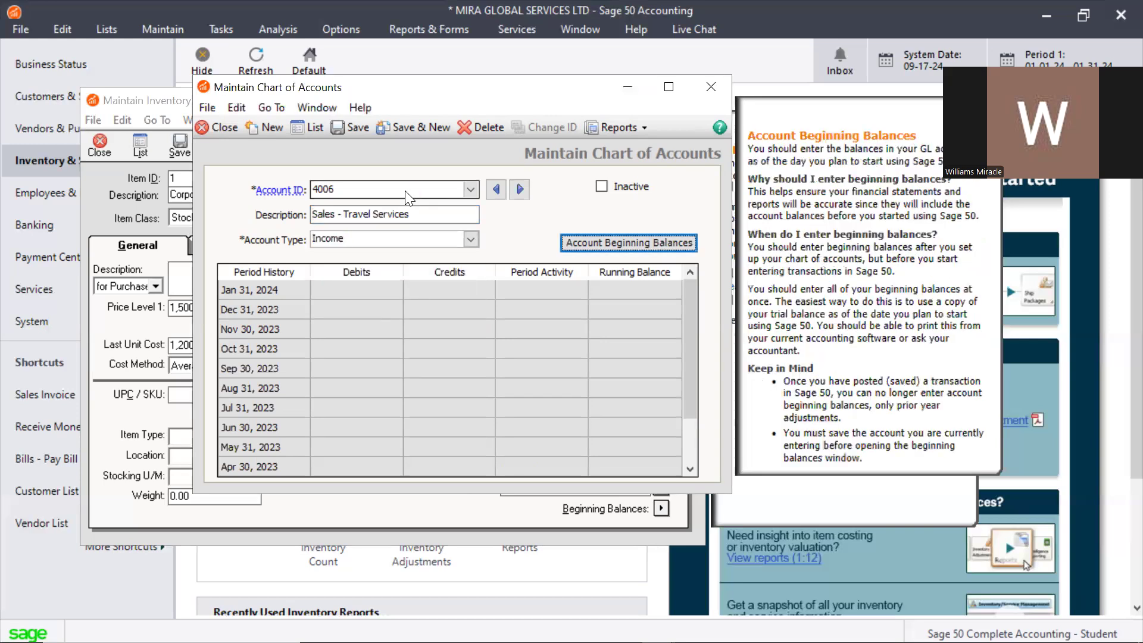
click(364, 127)
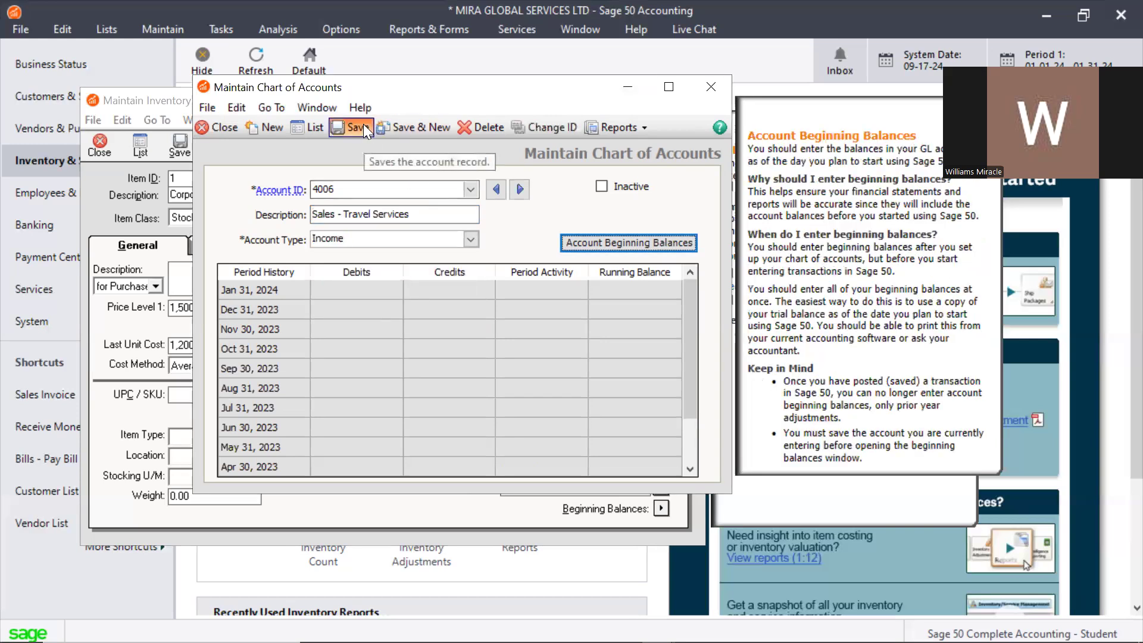
Step: Check the account list for the newly saved travel services sales account and close the list
click(320, 126)
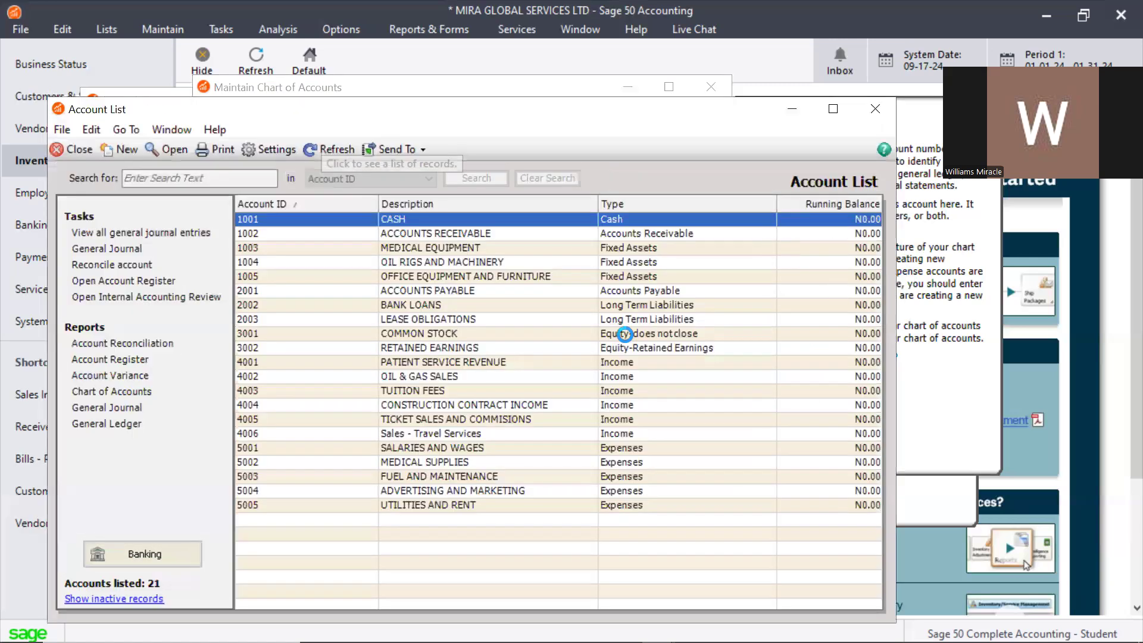
click(295, 434)
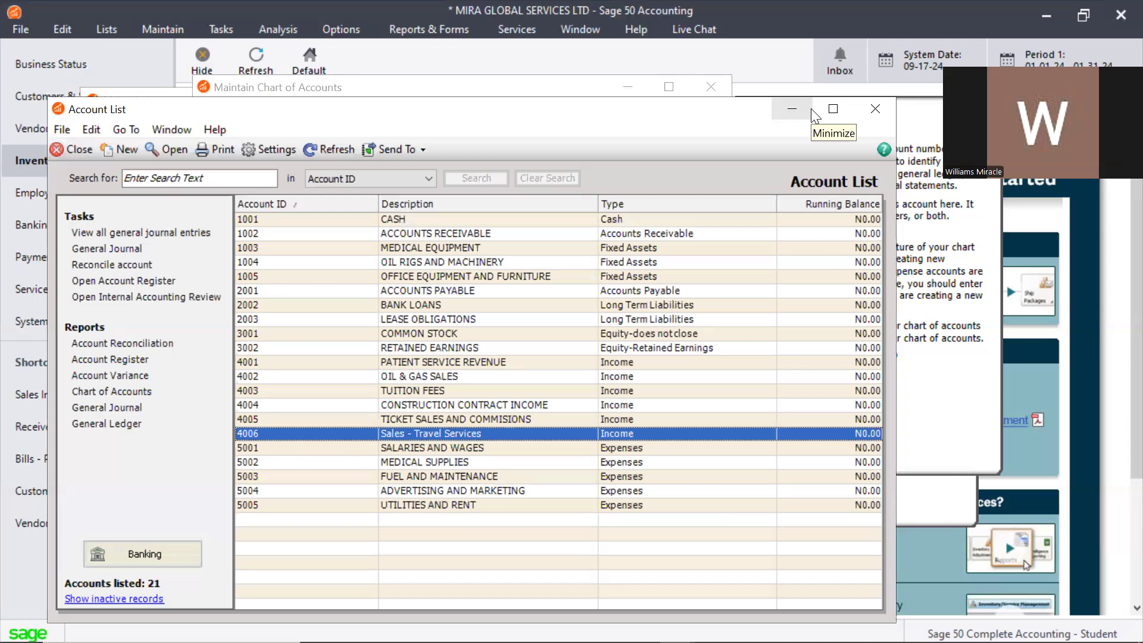
click(866, 117)
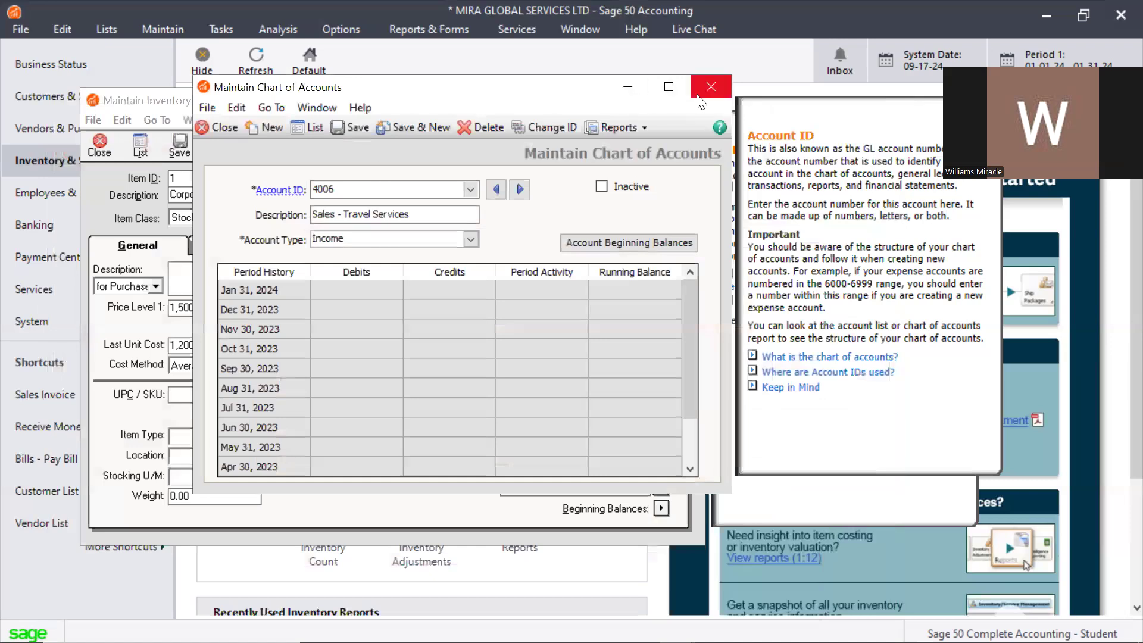
Step: Close the account form and assign account 4006, Sales - Travel Services, as the item's GL sales account
click(710, 87)
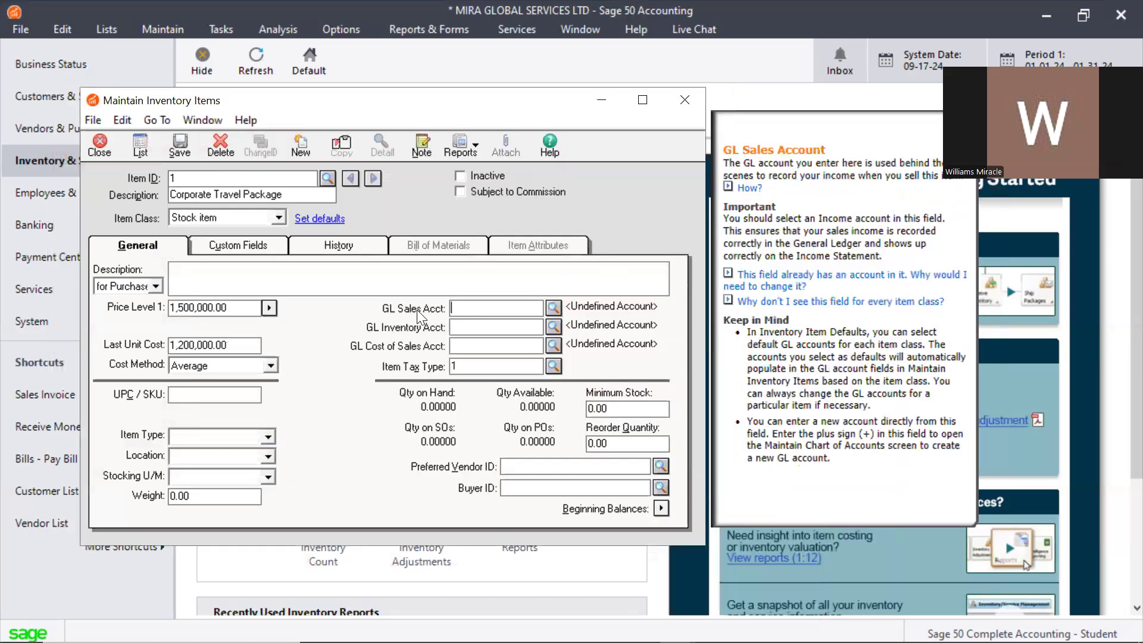
click(552, 310)
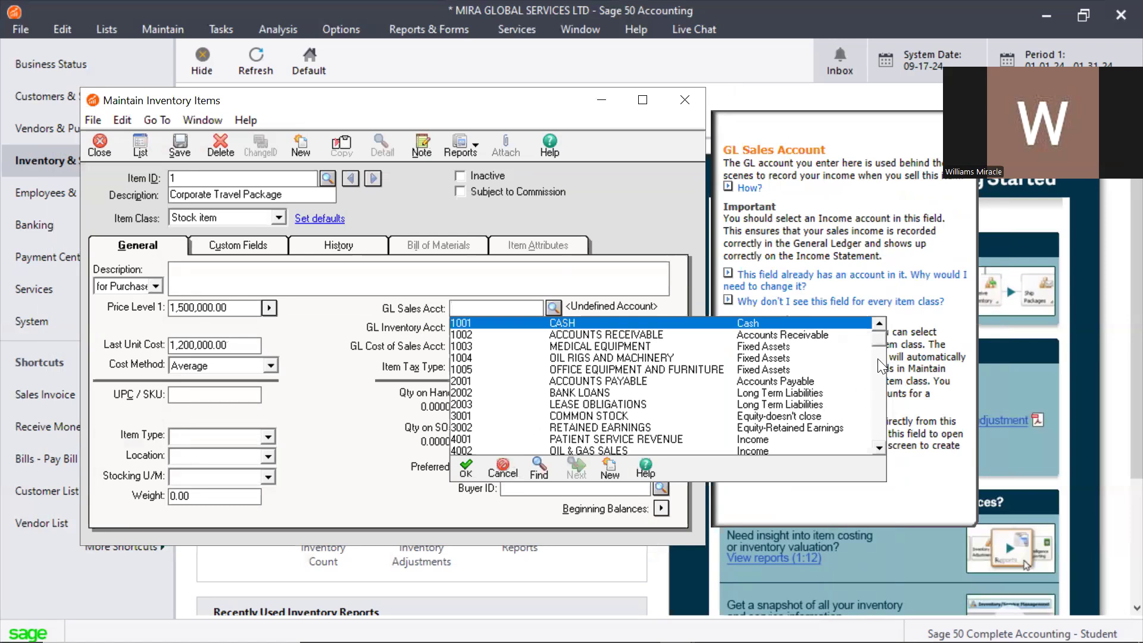
scroll(873, 434, down, 3)
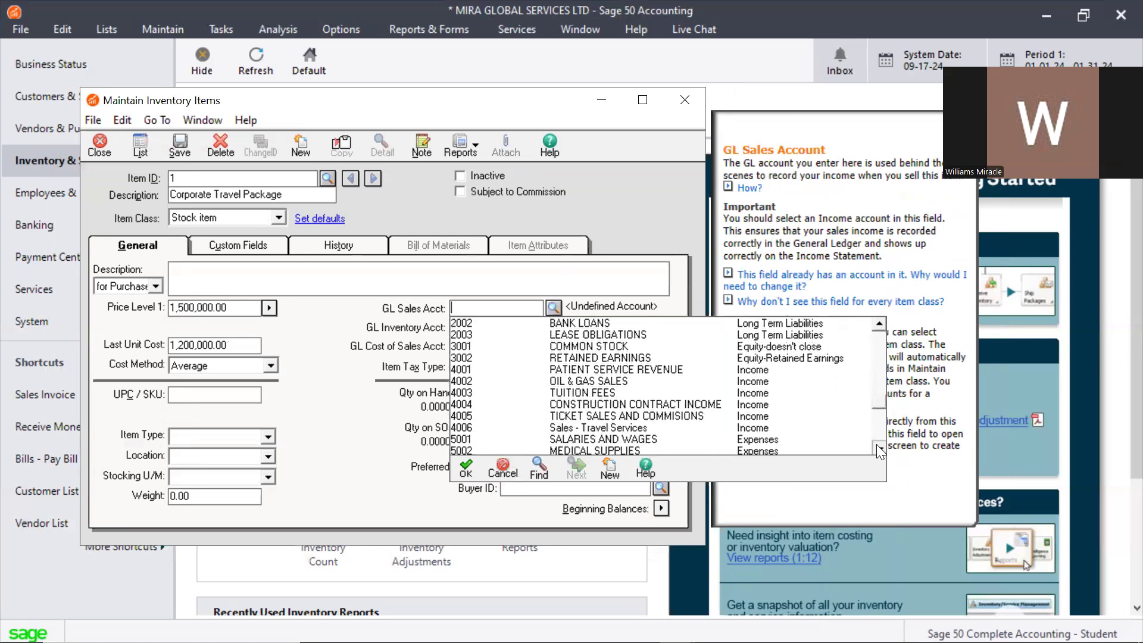
double_click(578, 415)
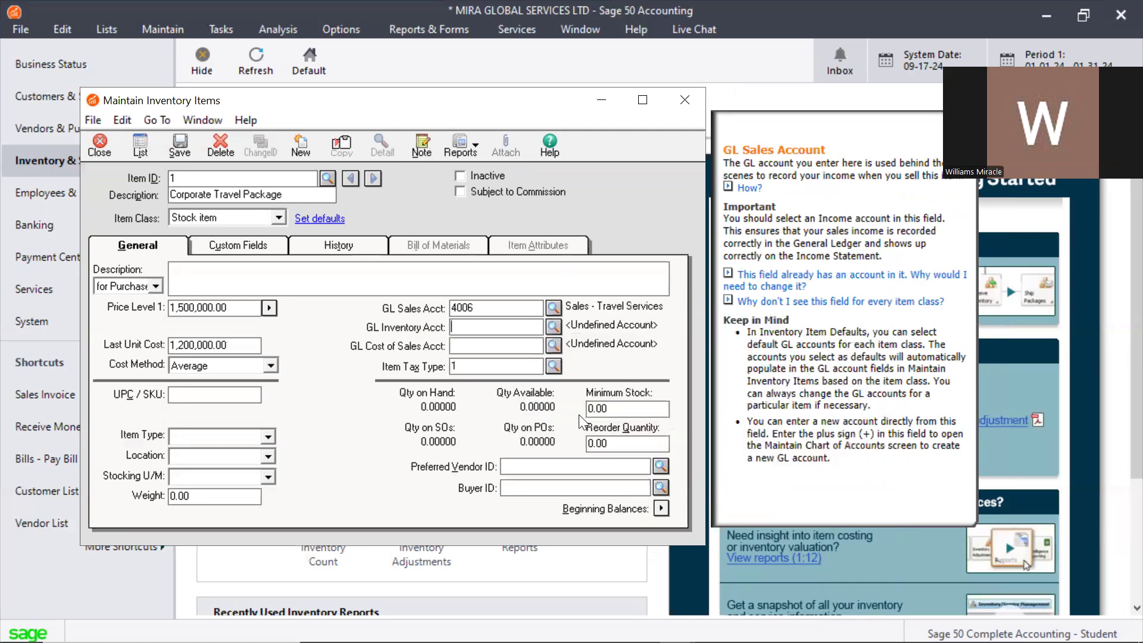
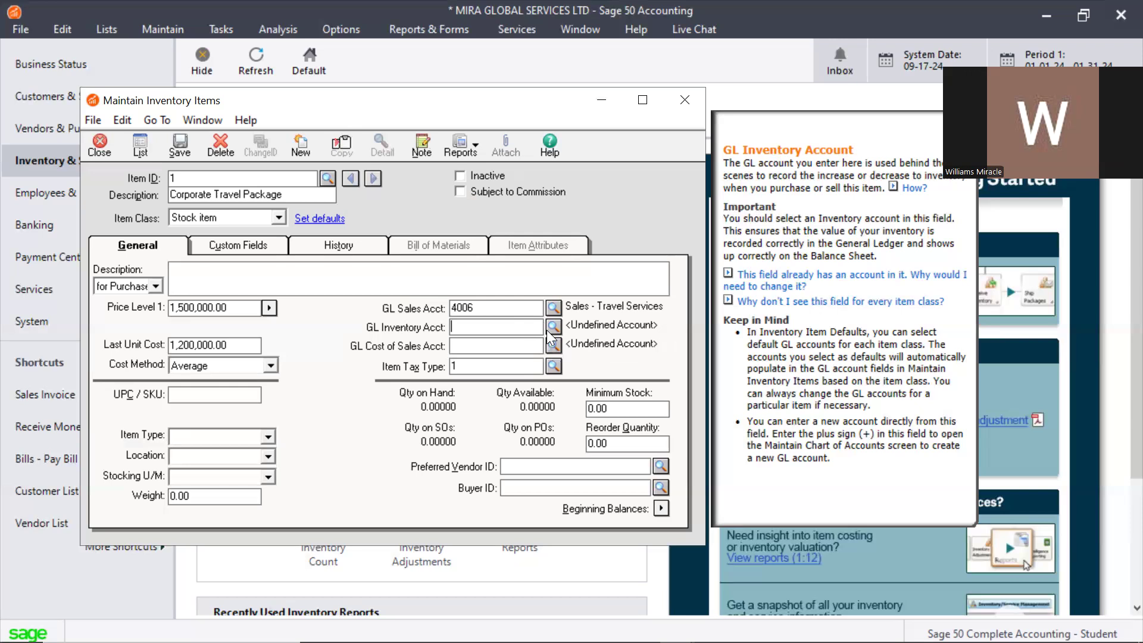
Step: Start a new account from the item's GL inventory account lookup and give it the account ID 1006
click(552, 327)
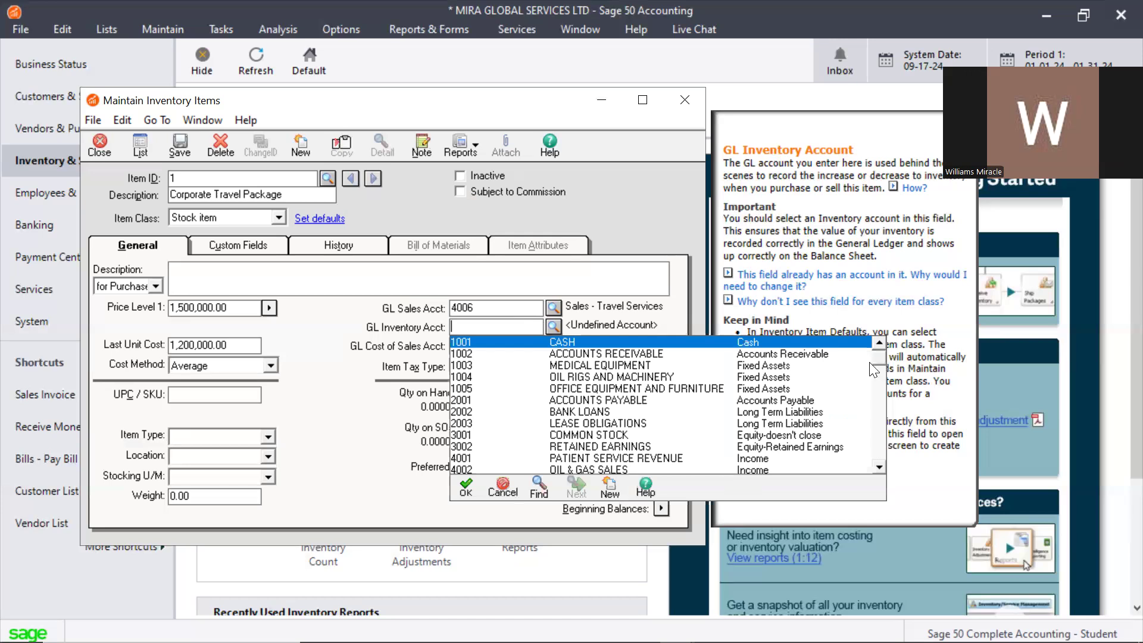
scroll(892, 427, down, 3)
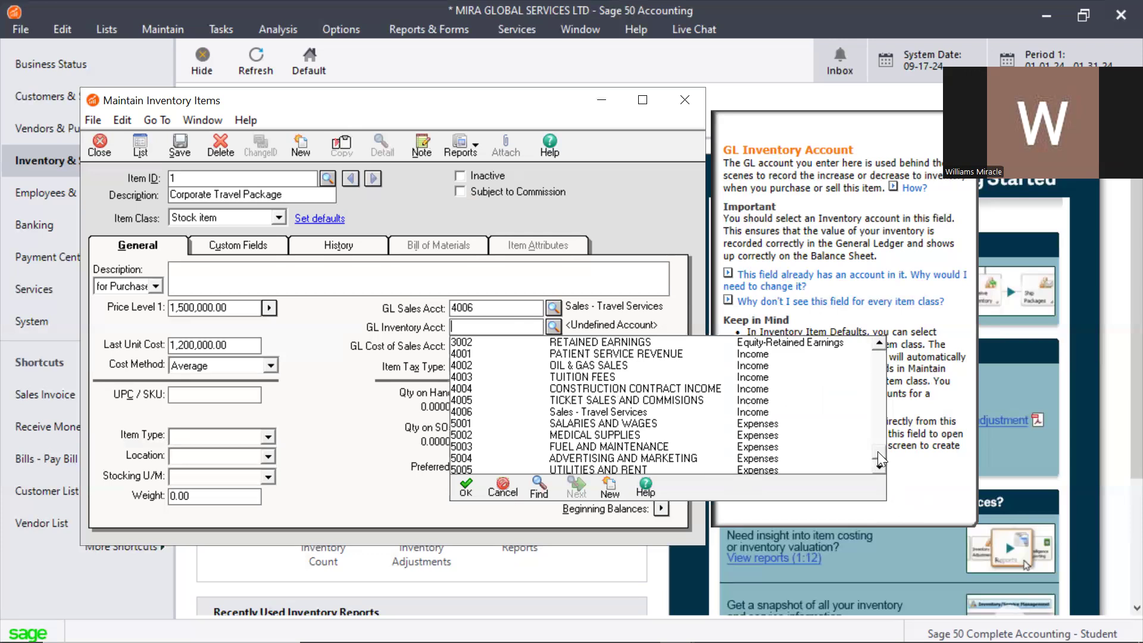
drag(877, 451, 864, 336)
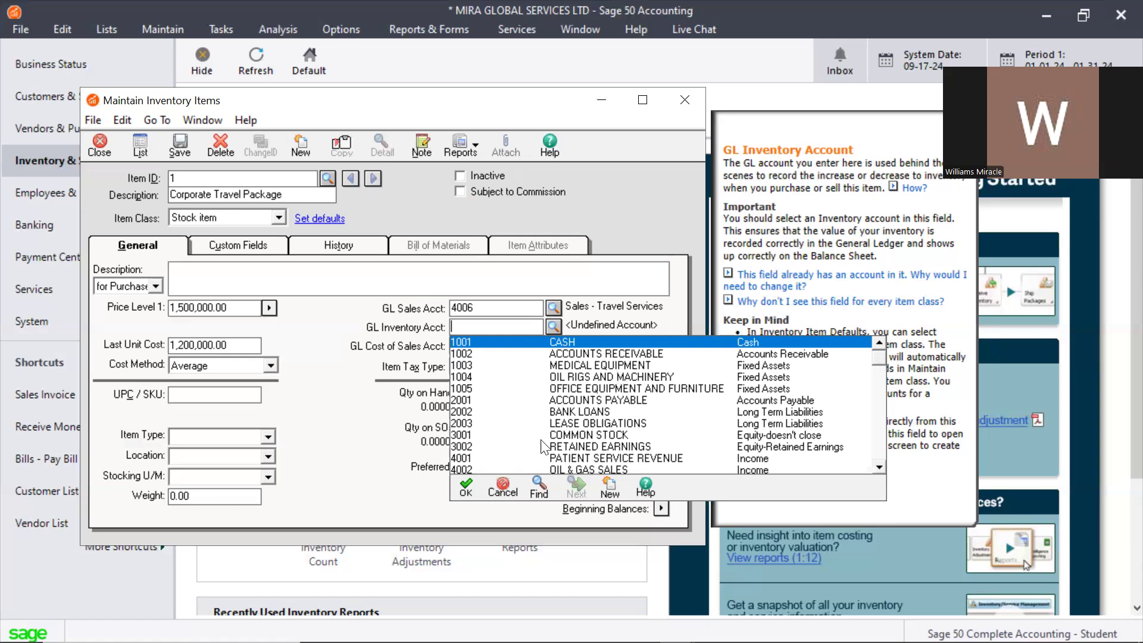
click(607, 482)
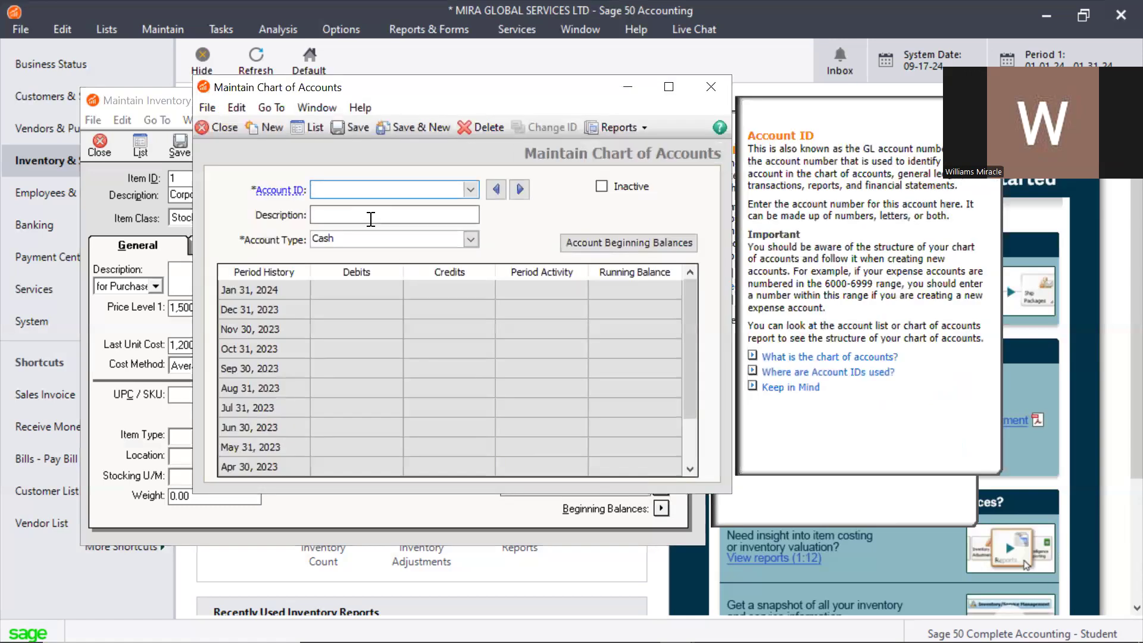
text(1007)
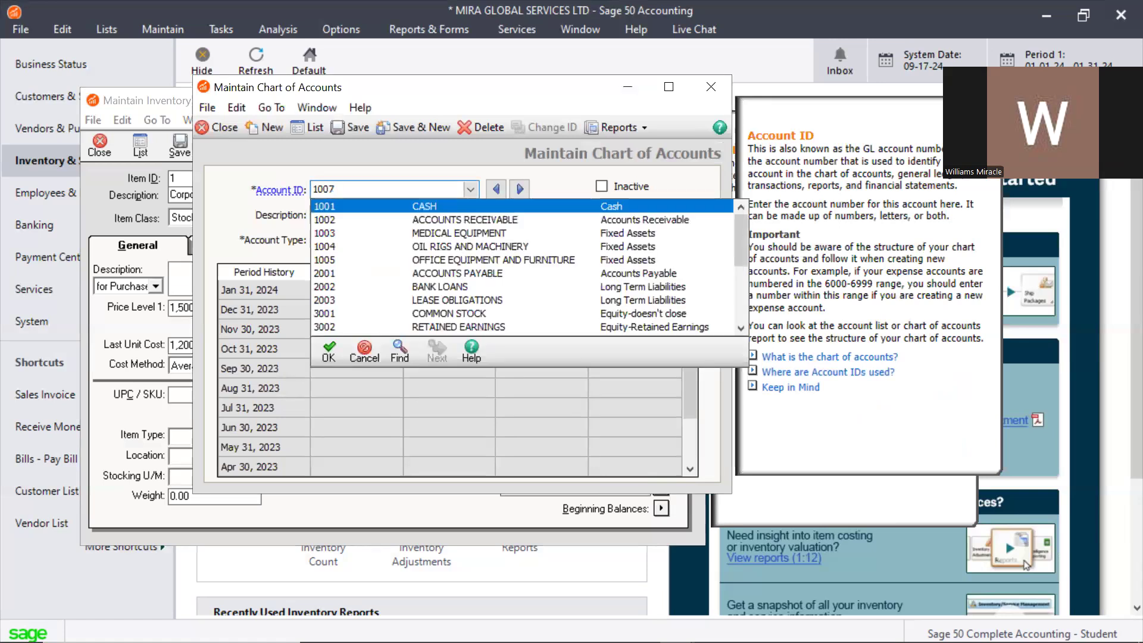
key(BackSpace)
text(6)
key(Tab)
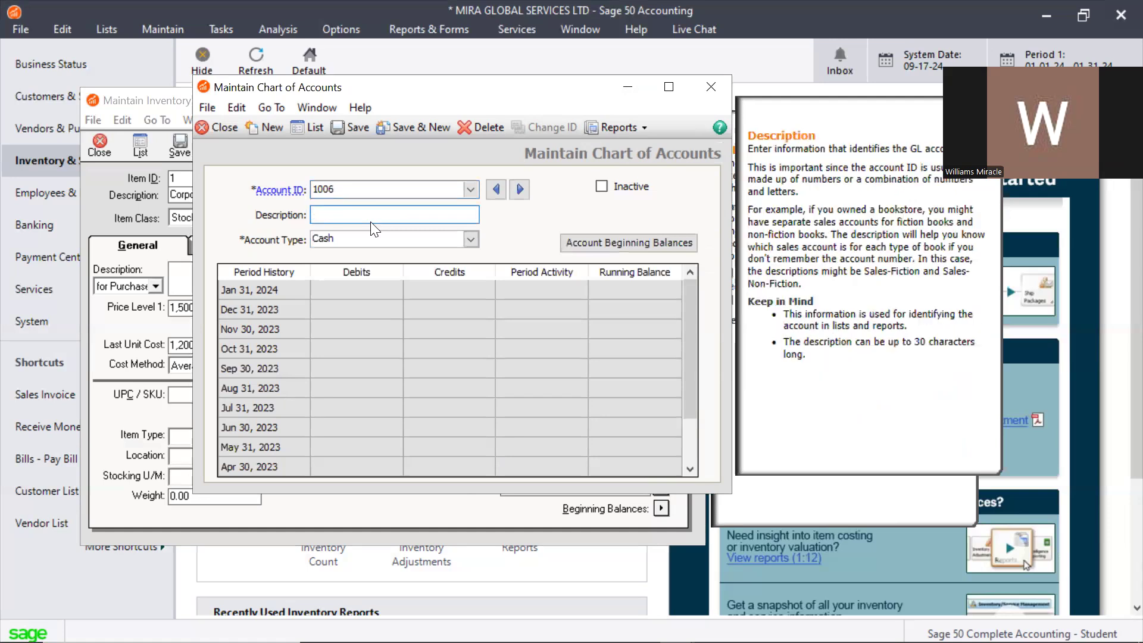
Step: Describe account 1006 as "Inventory - Travel Packages" and set its account type to Inventory
text(Inventory - Travel Packages)
key(Tab)
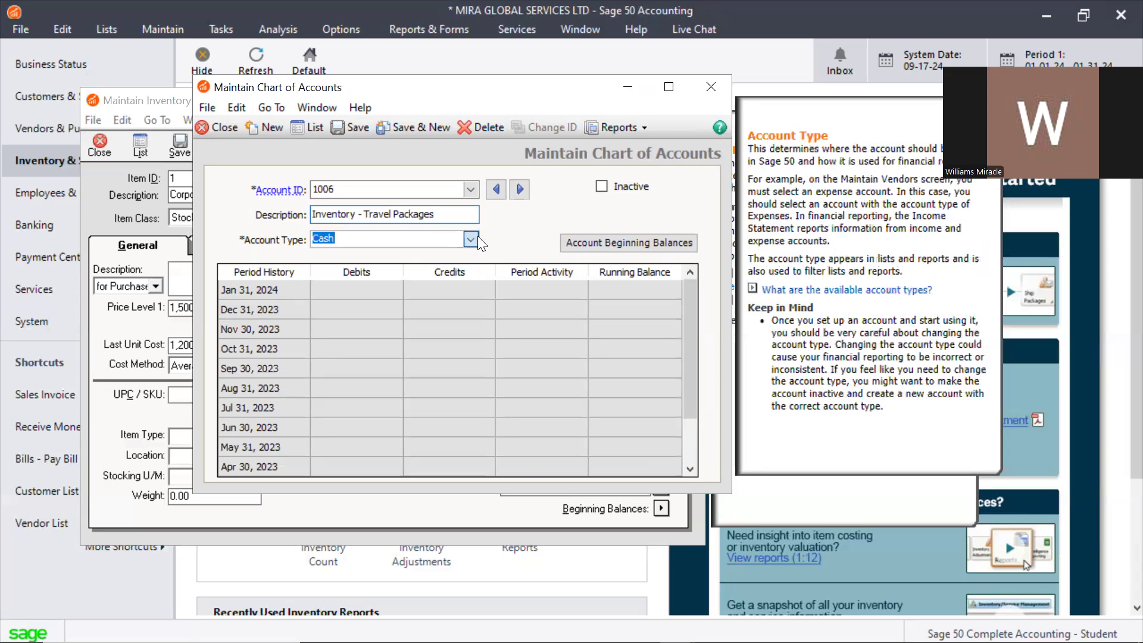
click(478, 235)
drag(474, 270, 465, 298)
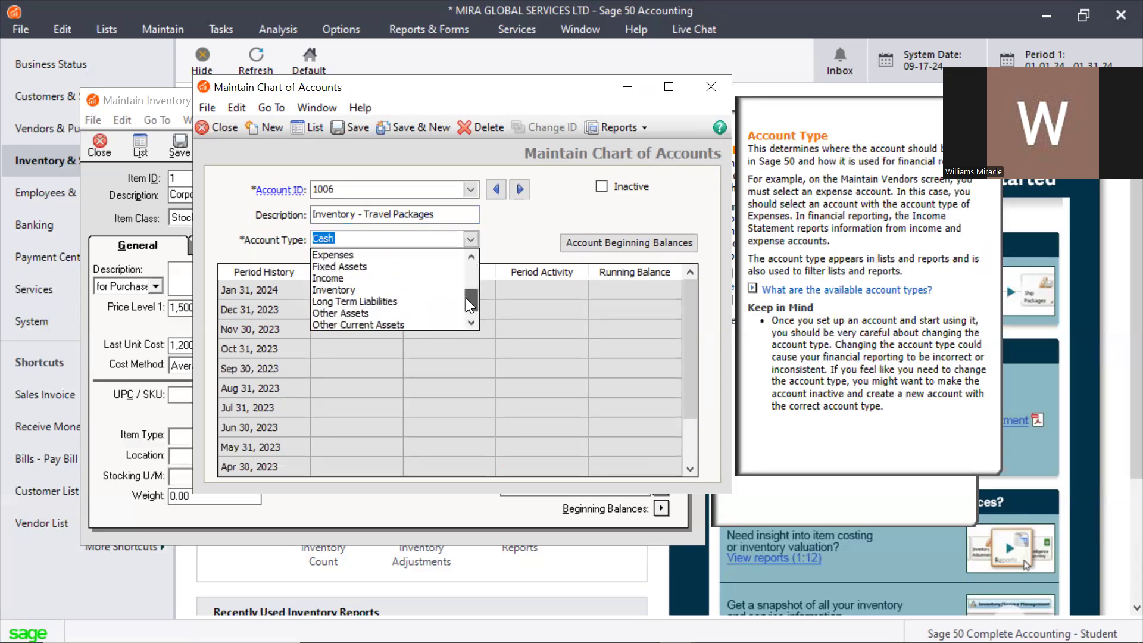
click(370, 287)
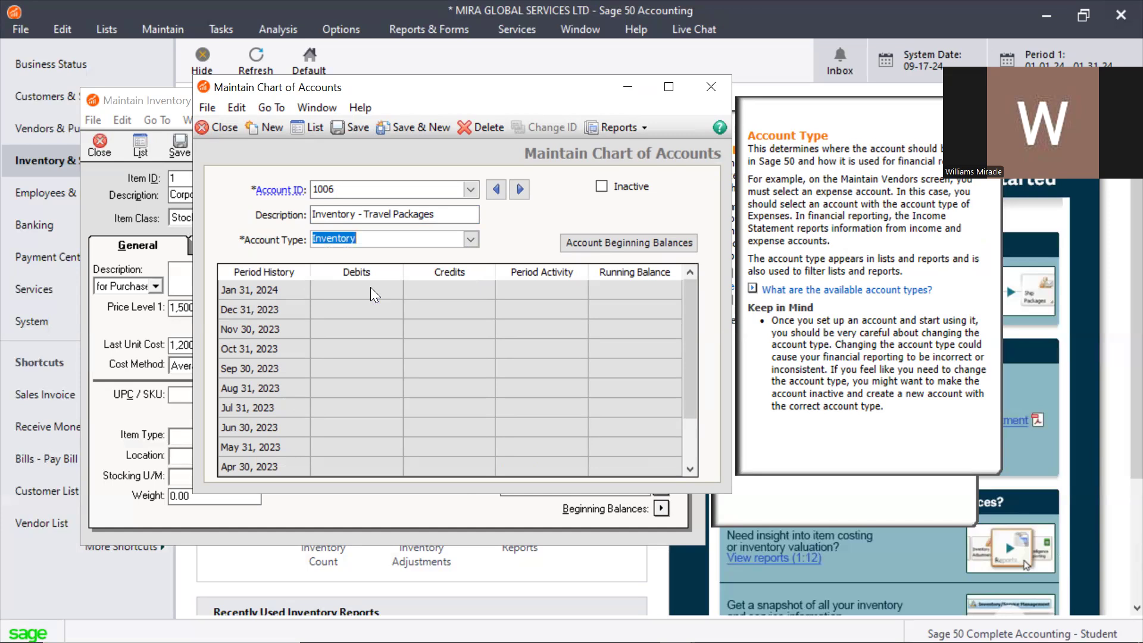
Step: Save account 1006, check it in the account list and close the list
click(352, 128)
click(314, 130)
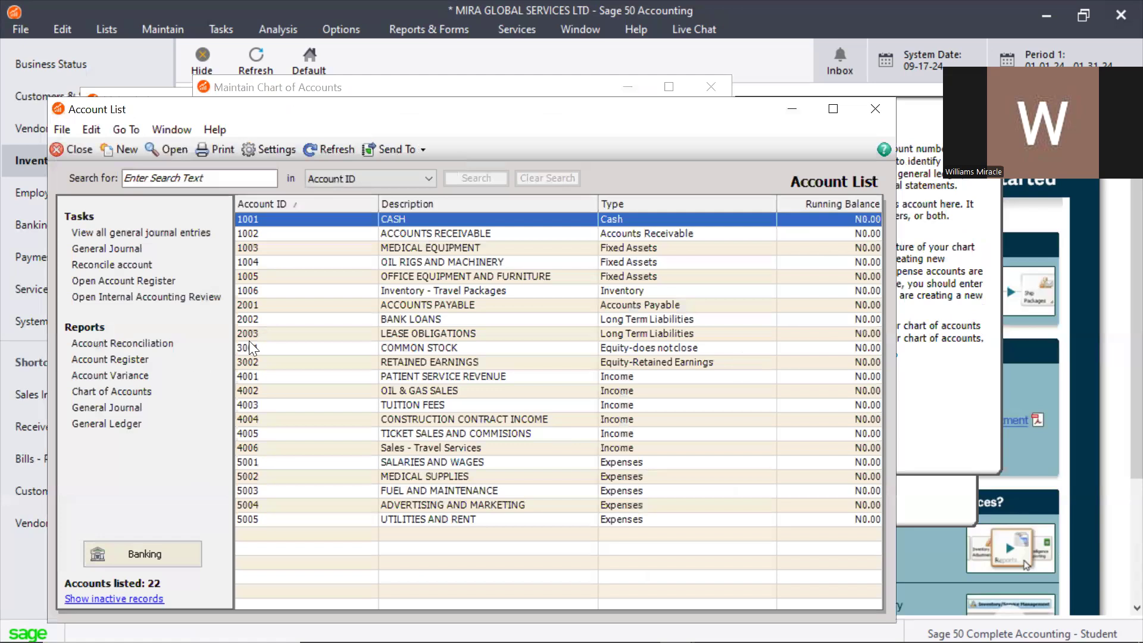
click(261, 290)
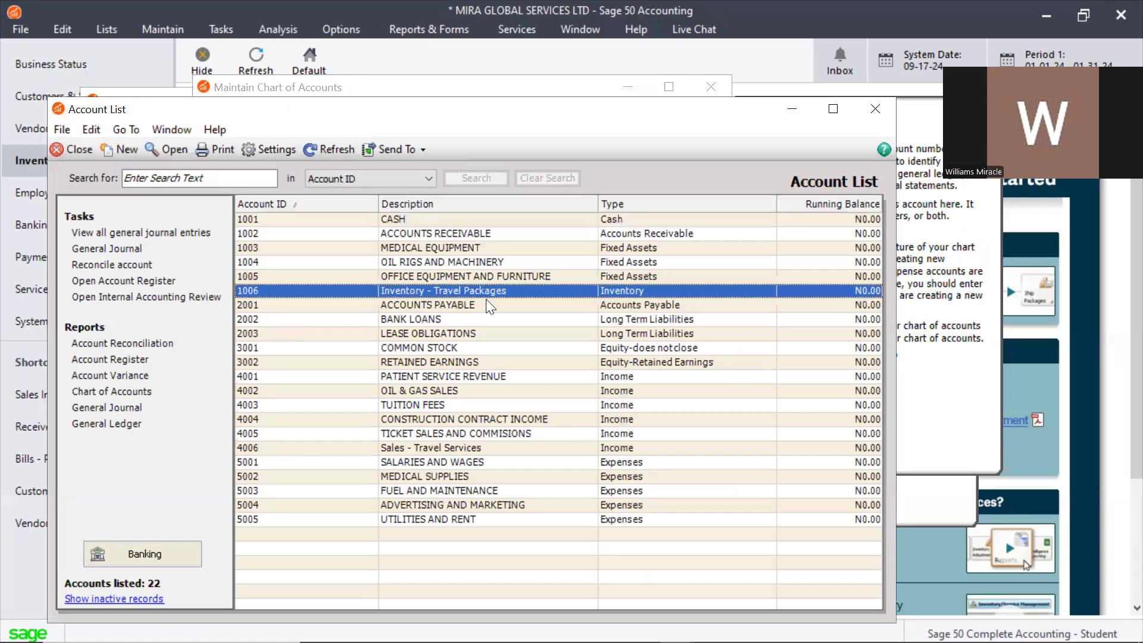
click(880, 112)
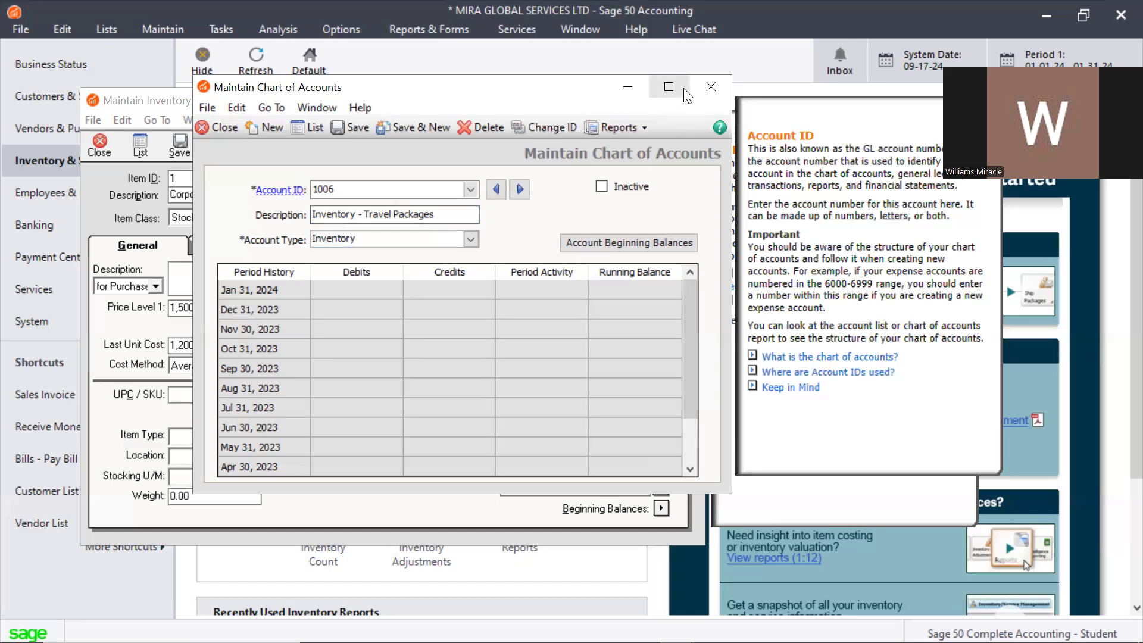
Step: Close the account form and assign account 1006, Inventory - Travel Packages, as the item's GL inventory account
click(710, 87)
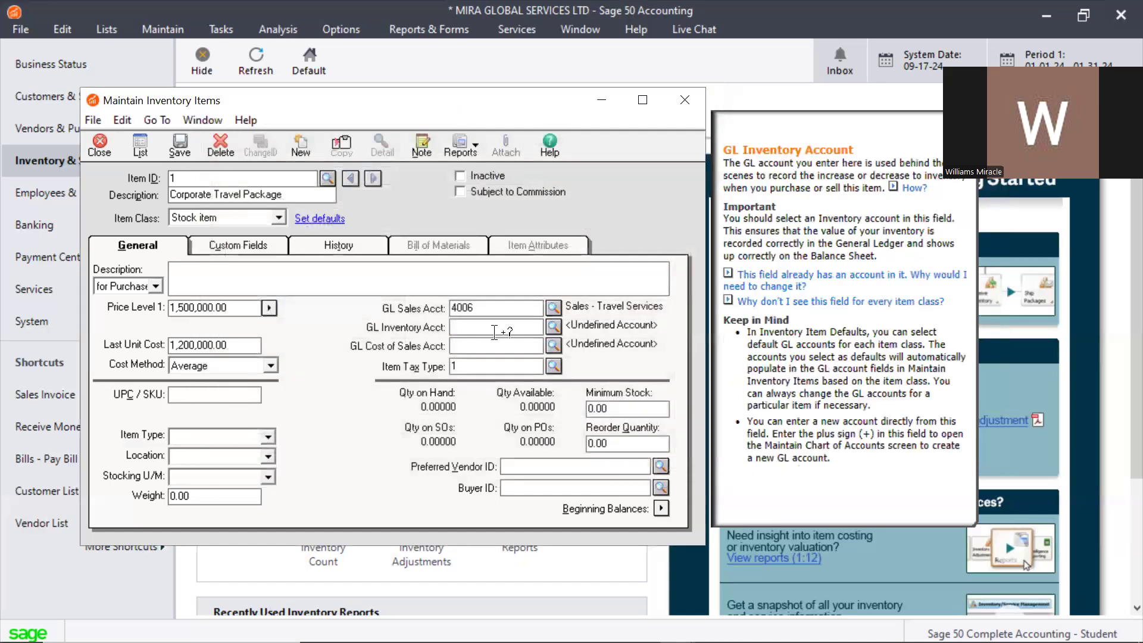
click(556, 328)
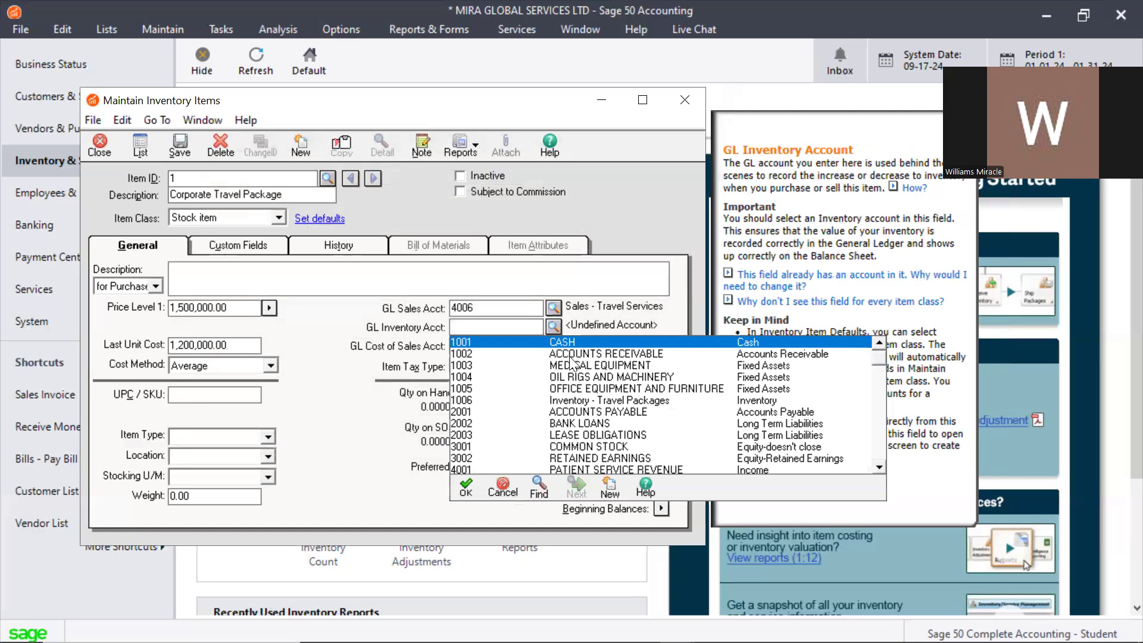
text(40)
key(BackSpace)
key(BackSpace)
key(BackSpace)
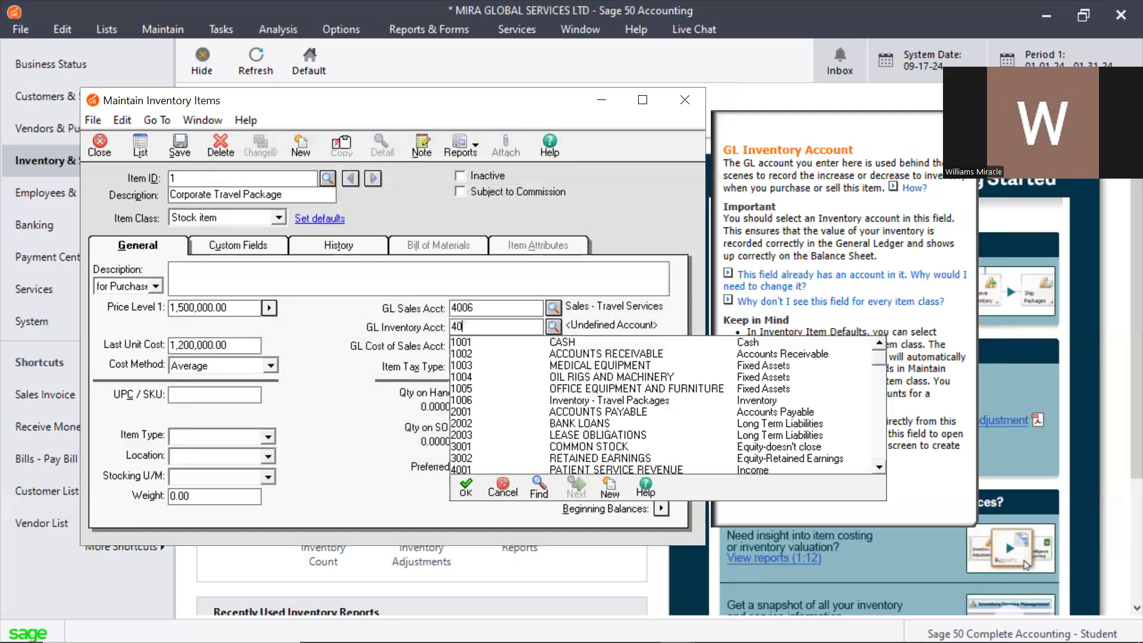
text(1006)
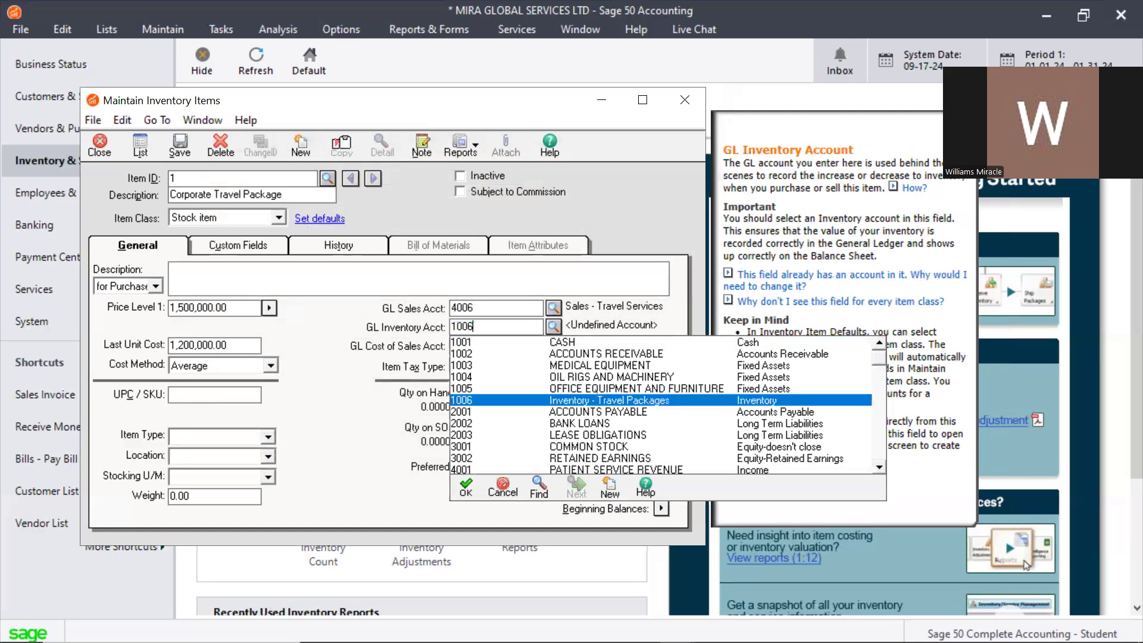
double_click(643, 403)
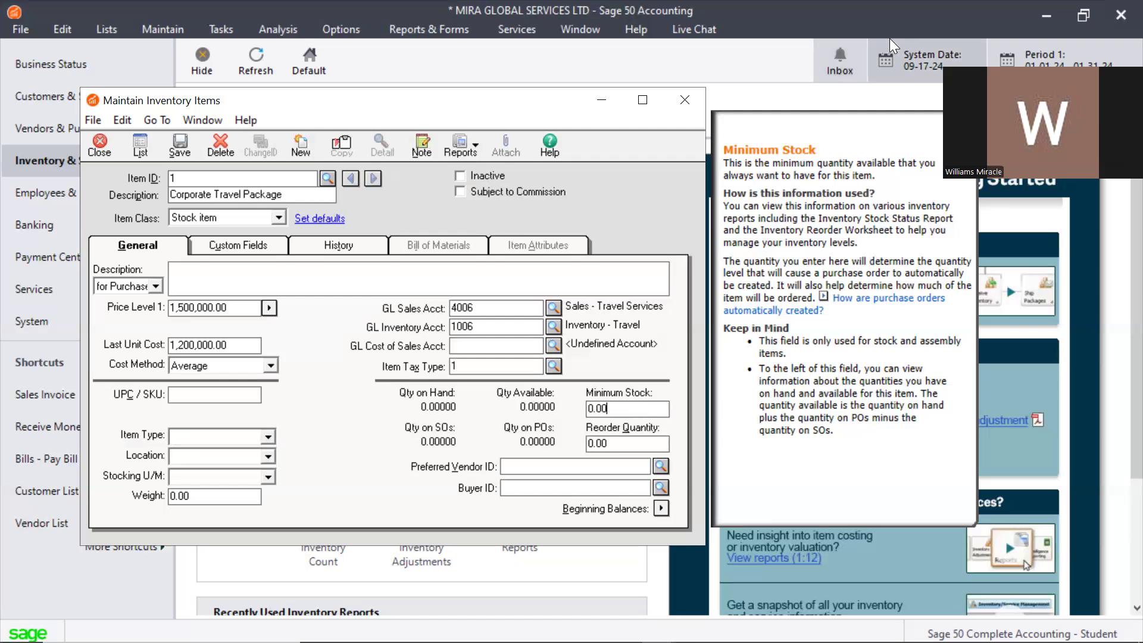
Step: Switch to the Notepad notes and delete the GTTL package prices and average cost text below the EXAMPLE heading
mouse_move(767, 7)
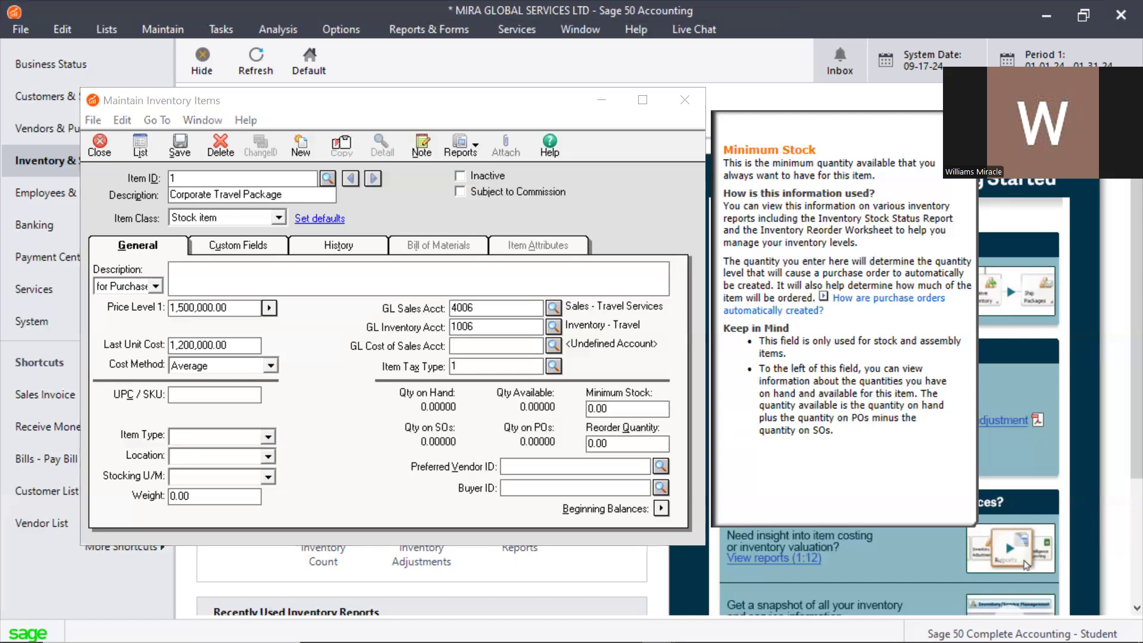
key(alt+Tab)
key(Return)
key(Return)
key(Return)
text(8888888888888888)
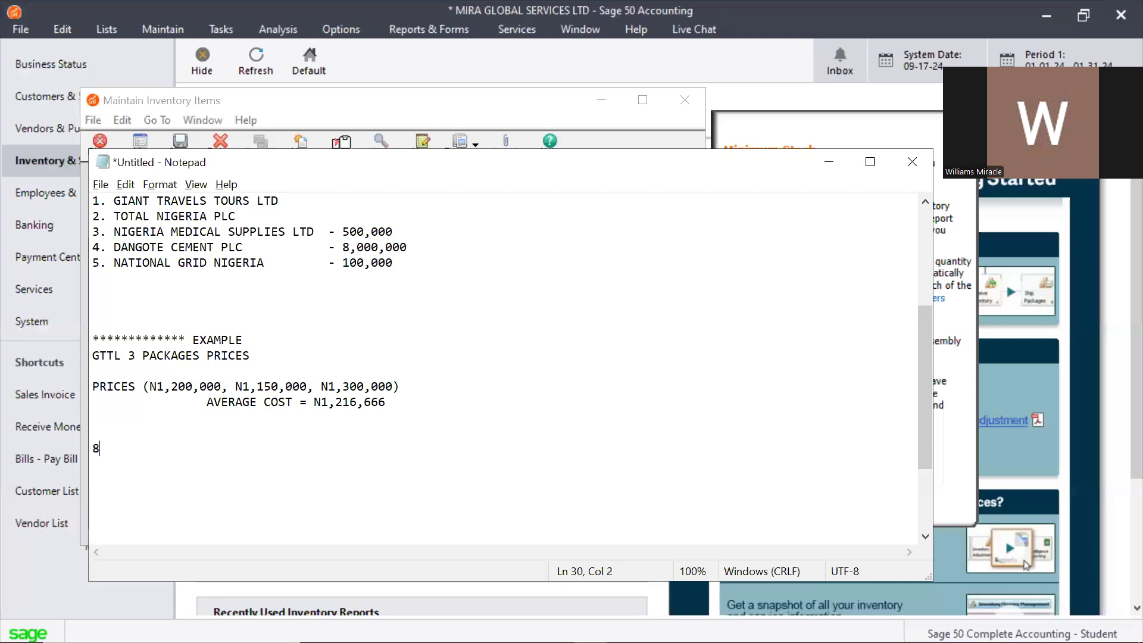
key(BackSpace)
key(BackSpace)
key(BackSpace)
key(BackSpace)
key(BackSpace)
key(BackSpace)
key(BackSpace)
key(BackSpace)
key(BackSpace)
key(BackSpace)
key(BackSpace)
key(BackSpace)
key(BackSpace)
key(BackSpace)
key(BackSpace)
key(BackSpace)
key(BackSpace)
key(BackSpace)
key(BackSpace)
key(BackSpace)
key(BackSpace)
key(BackSpace)
key(BackSpace)
key(BackSpace)
key(BackSpace)
key(BackSpace)
text(*8)
key(BackSpace)
key(BackSpace)
key(ctrl+z)
key(ctrl+z)
key(ctrl+z)
key(ctrl+z)
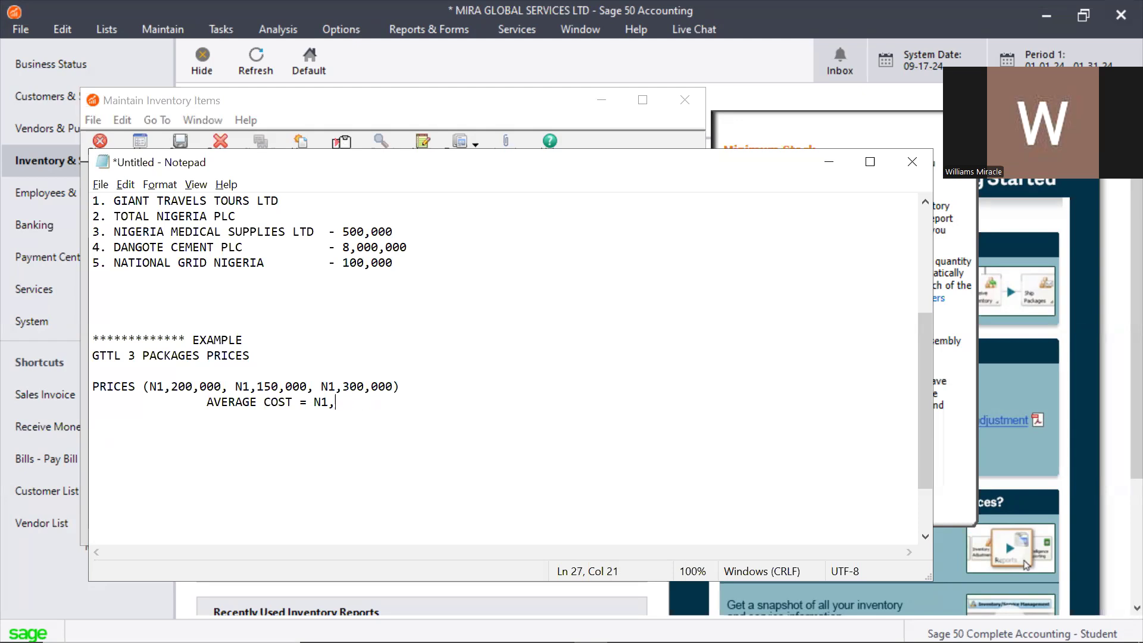
key(BackSpace)
key(BackSpace)
key(BackSpace)
drag(252, 343, 449, 419)
key(BackSpace)
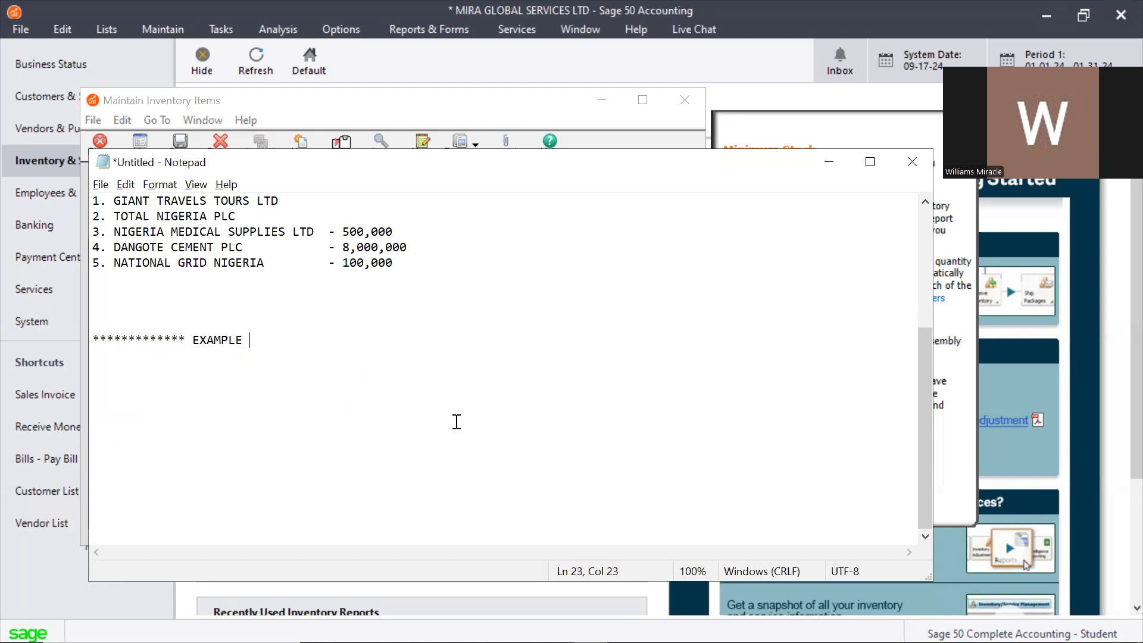
Step: Add a "COST OF SALES" heading preceded by a row of asterisks under the EXAMPLE line
key(Return)
text(**************)
key(BackSpace)
text(COST OF SALES)
key(Return)
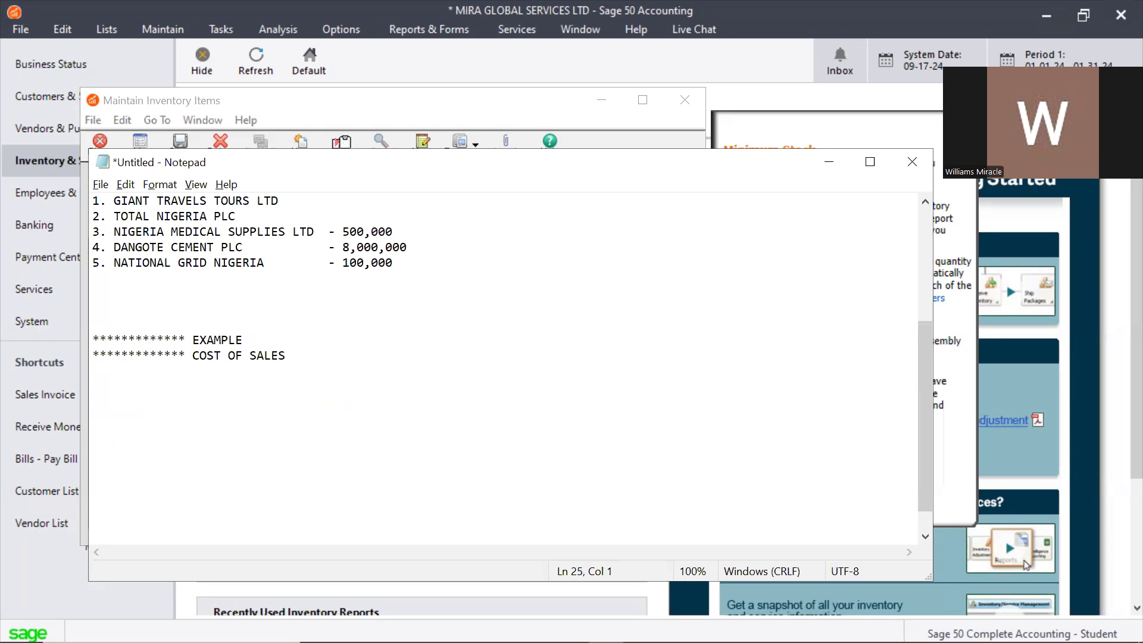
Step: Write the formula "GROSS PROFIT = SALES PRICE - COST OF SALES" under the cost of sales heading
text(GROSSP)
key(BackSpace)
text(PROFIT = SALES PRICE )
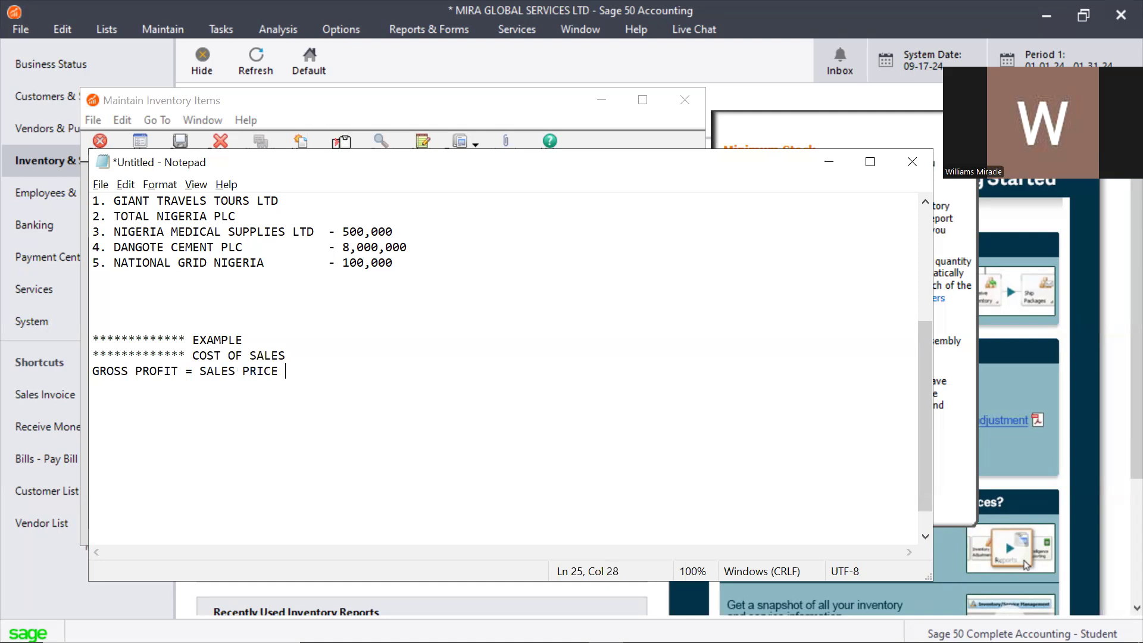
text(- COST OF SALES)
key(Return)
key(Return)
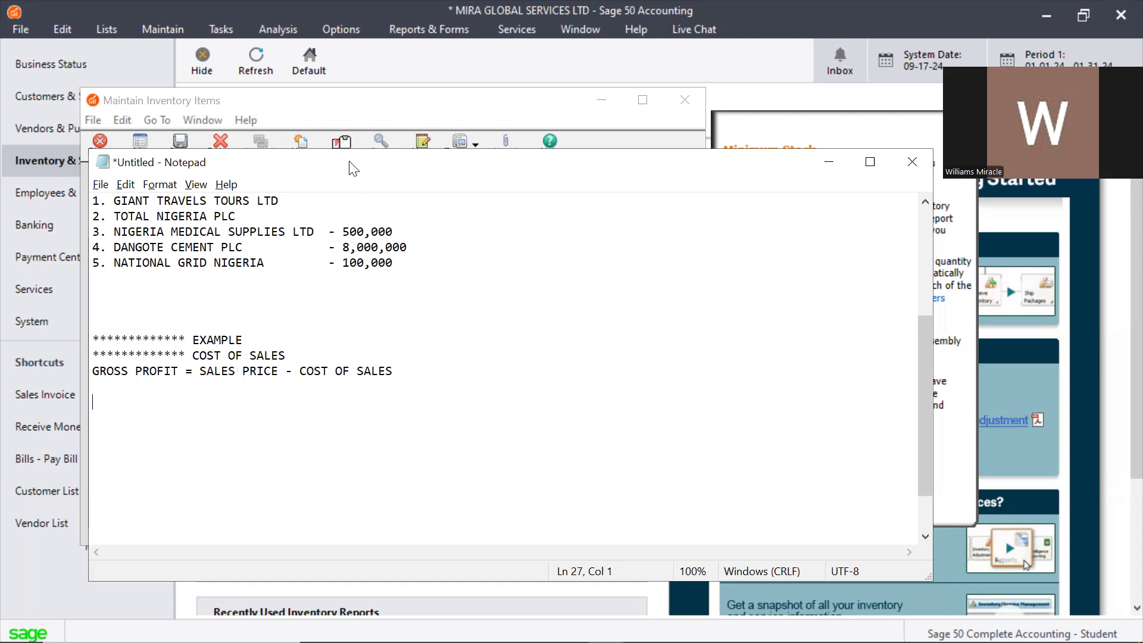
Step: Move the notes window off the item's pricing fields and write the sale line "CTP TO CHEVRON for N1,500,000"
drag(439, 174, 617, 200)
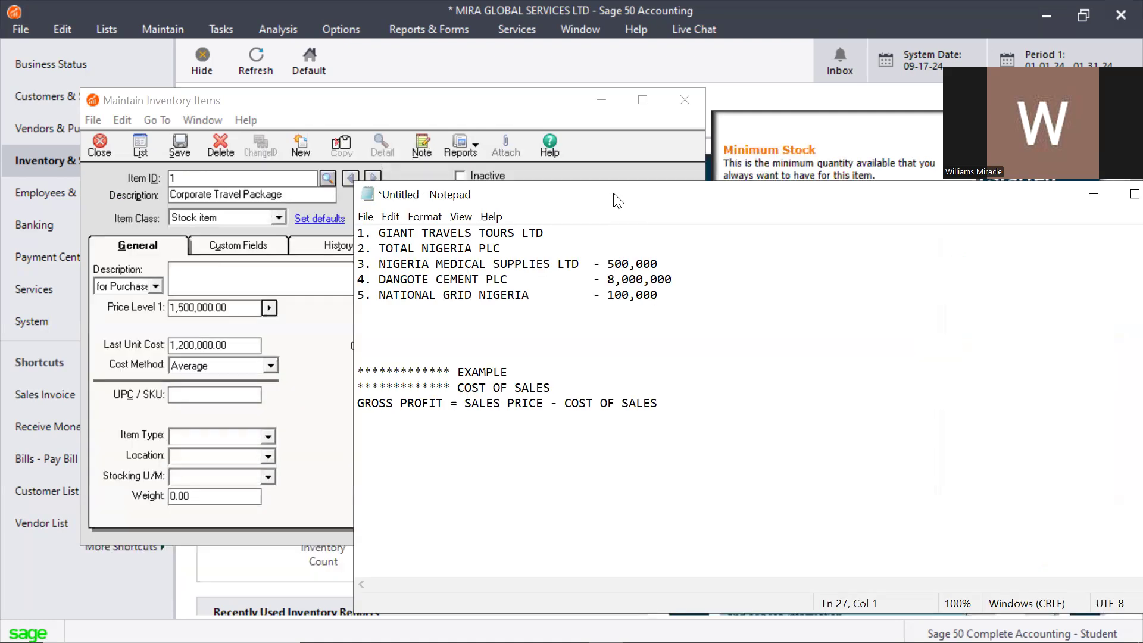
text(CTP TO CHEVRON)
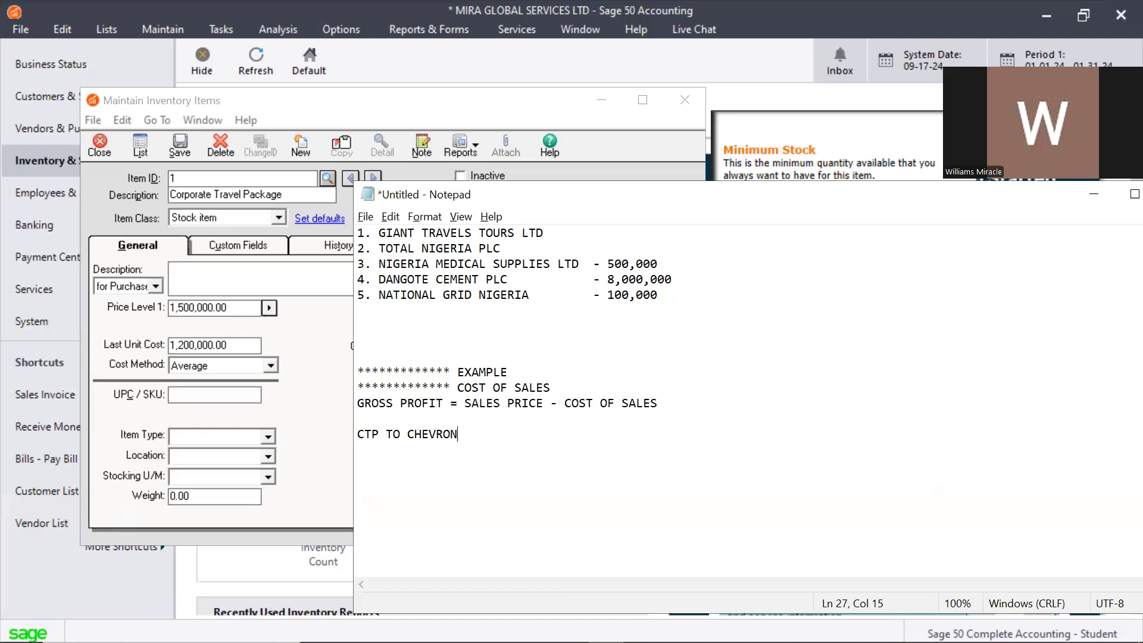
text(for N1,500,000)
key(BackSpace)
key(BackSpace)
key(BackSpace)
text(000)
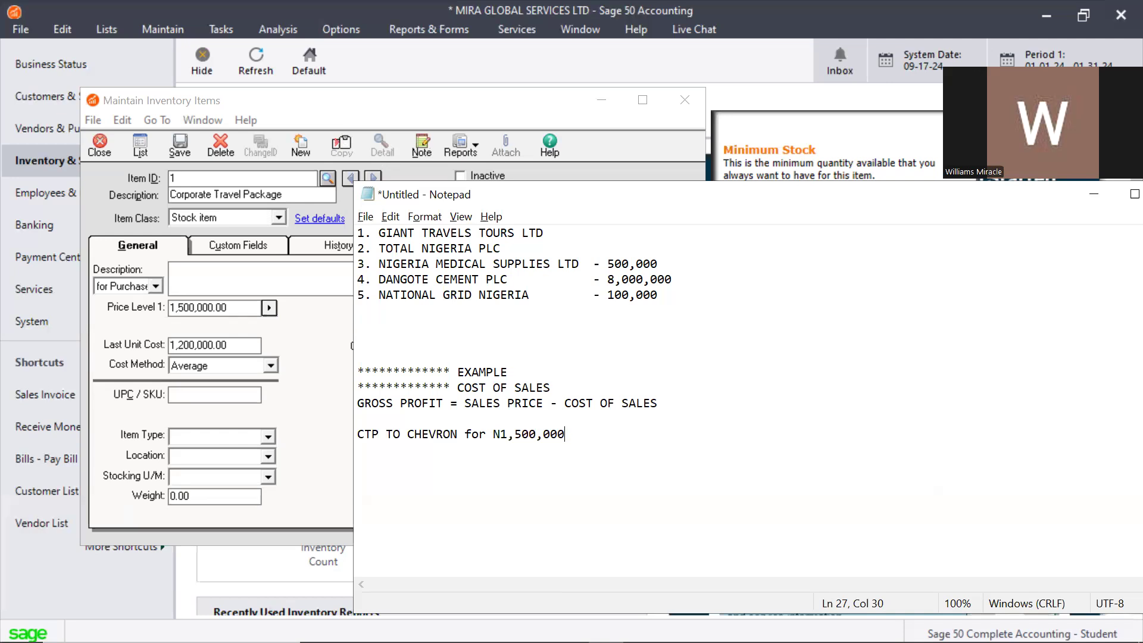
Step: Add the cost line "cost you N1,216,666 (average cost)," below the Chevron sale line
text(])
key(Return)
key(BackSpace)
key(BackSpace)
key(Return)
text(cost you N1,216,6666)
key(BackSpace)
text(()
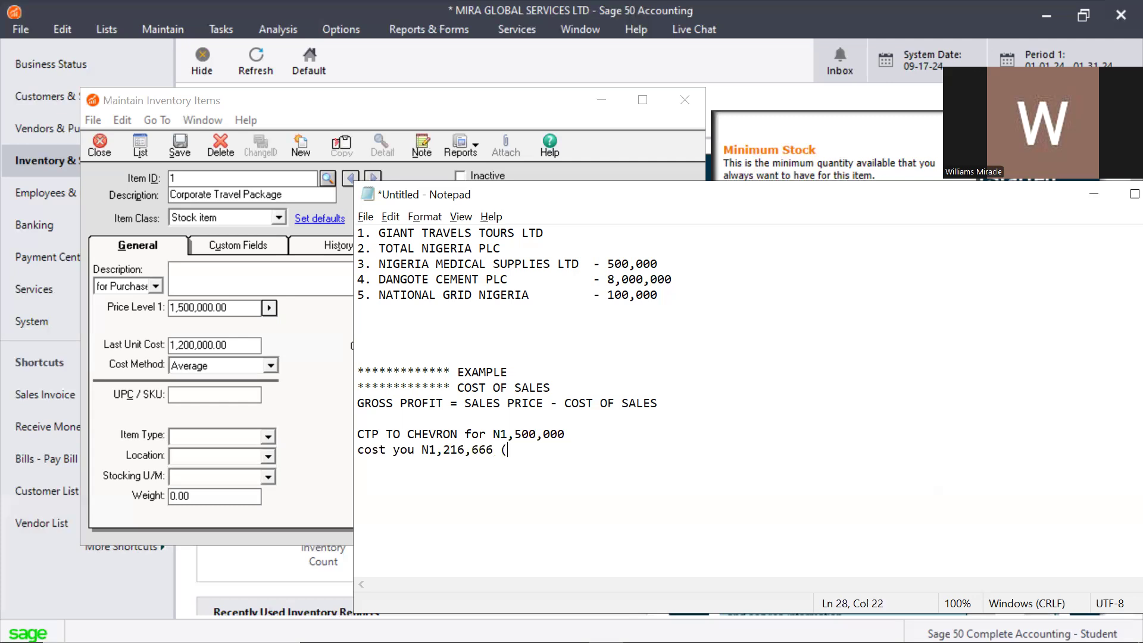
text(average cost),)
Step: Note the gross profit as "GP = N283,334", highlight the amount and minimize the notes window
key(Return)
key(Return)
text(G)
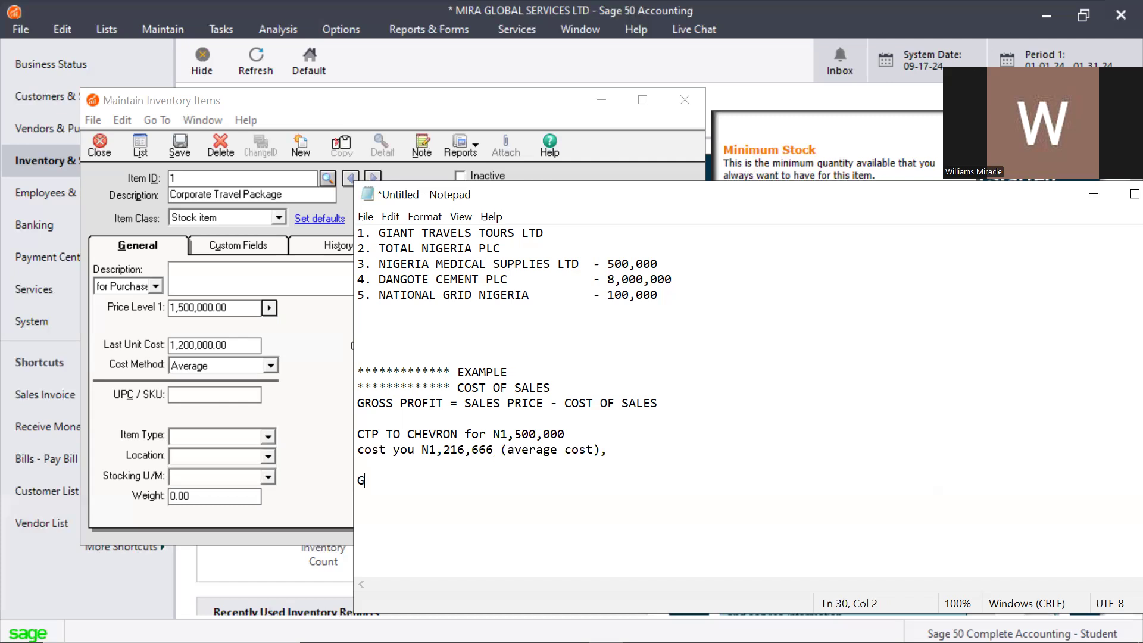
text(P = N283,334)
drag(451, 480, 393, 480)
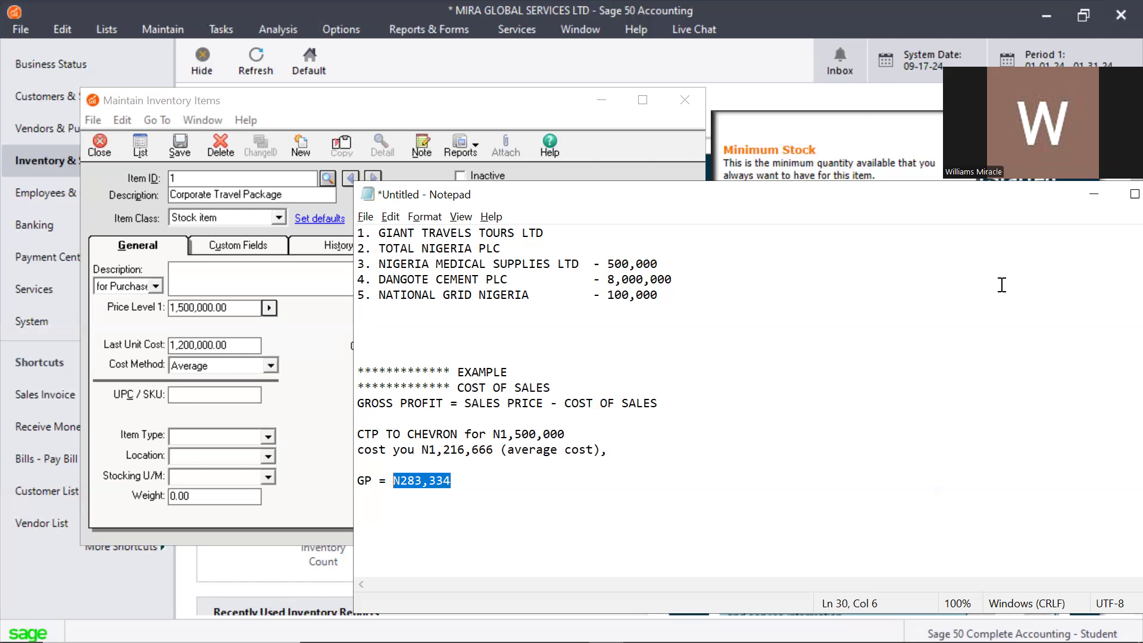
click(1092, 195)
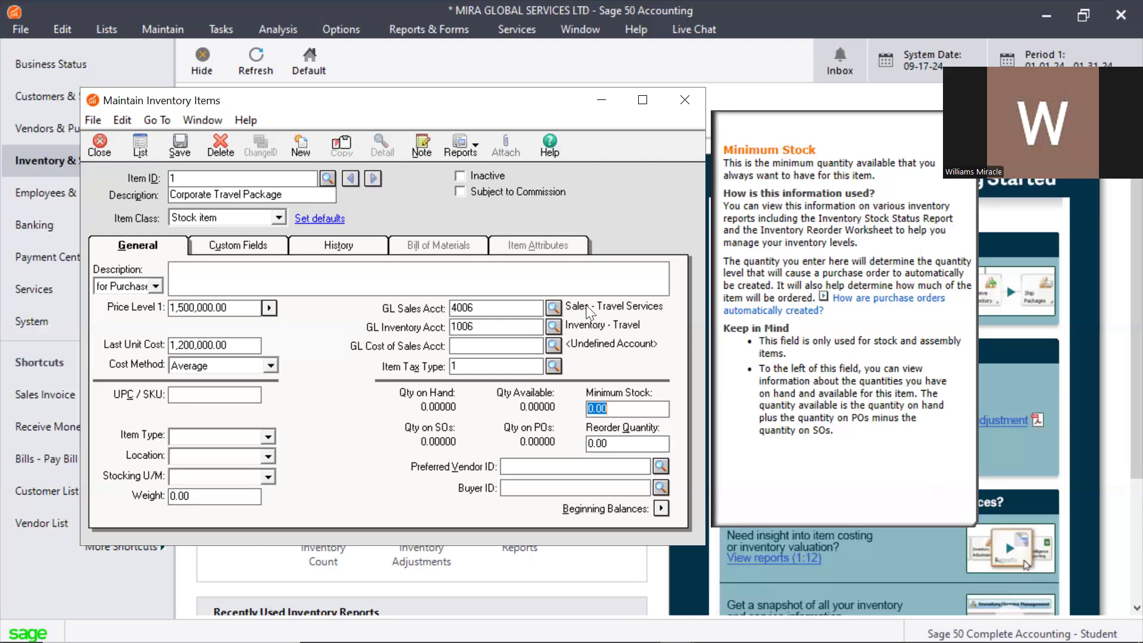
Step: Start a new account from the item's GL cost of sales account lookup and give it the account ID 7001
click(552, 343)
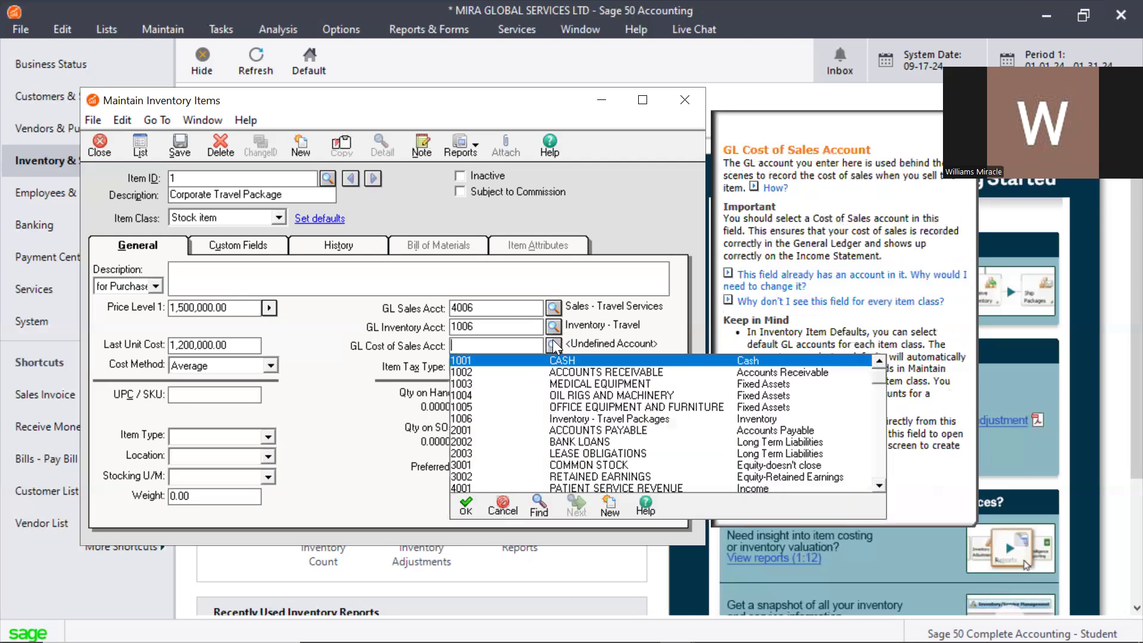
drag(876, 382, 872, 308)
click(608, 506)
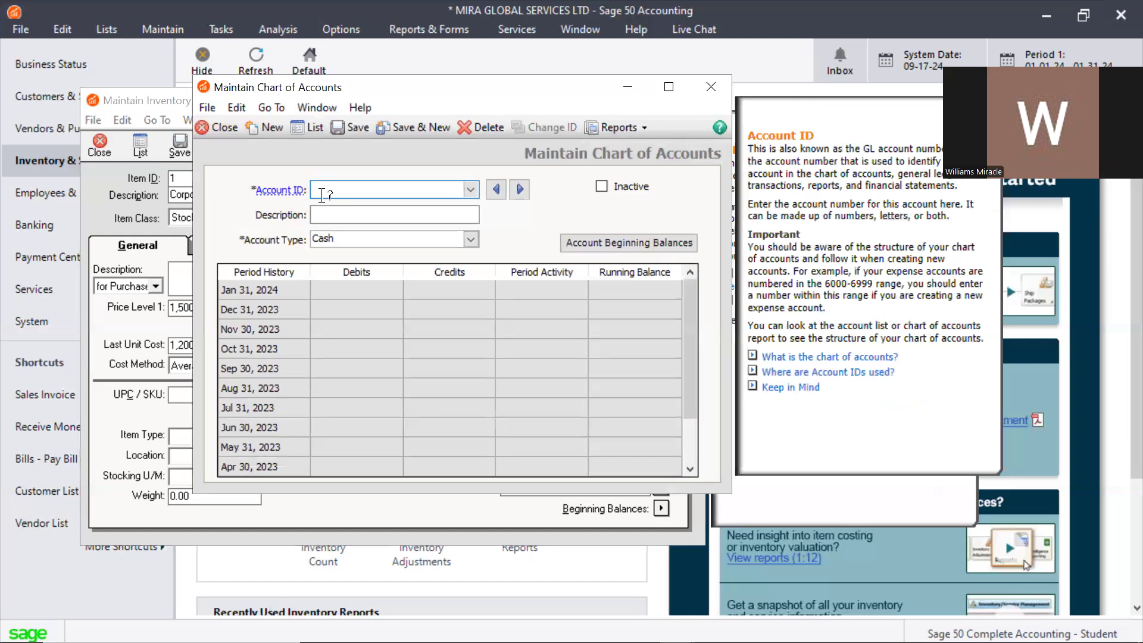
text(7001)
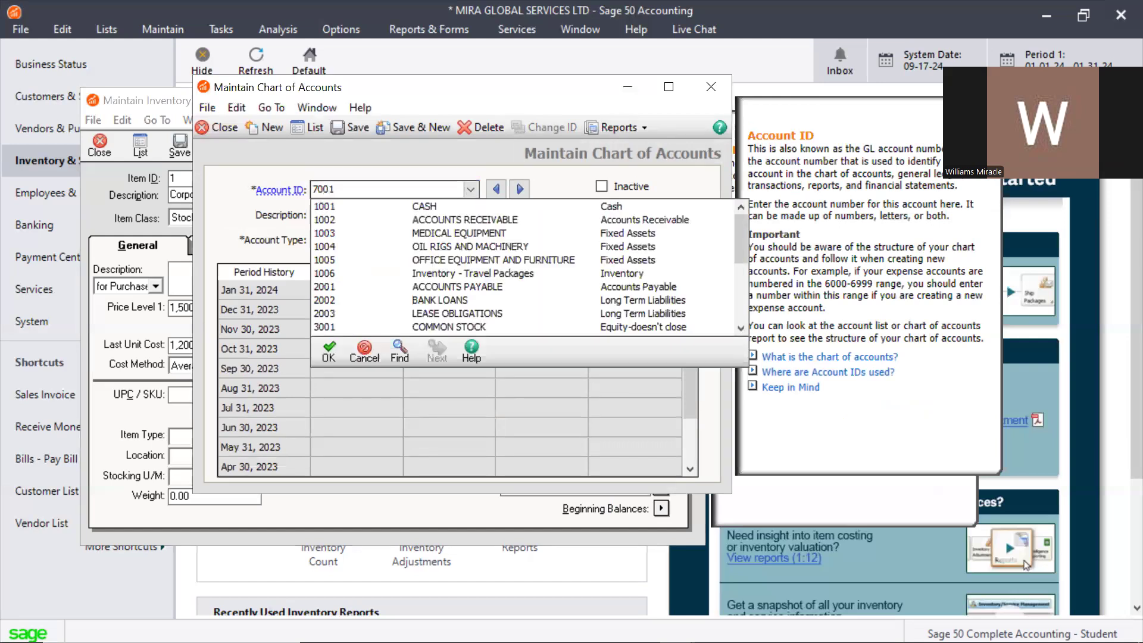
key(Tab)
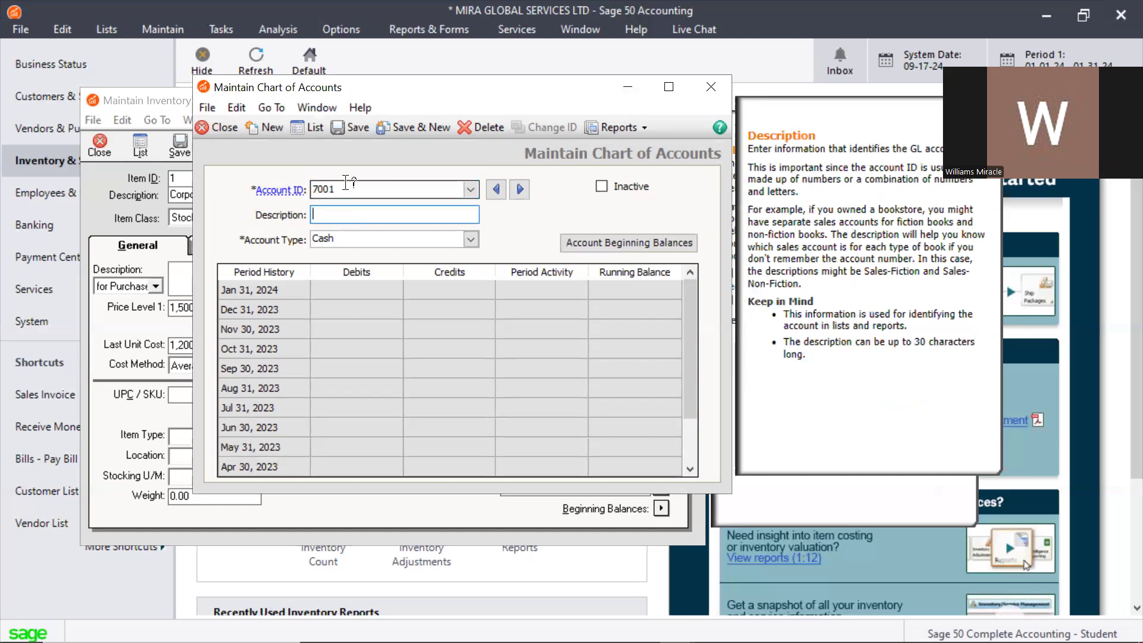
click(346, 183)
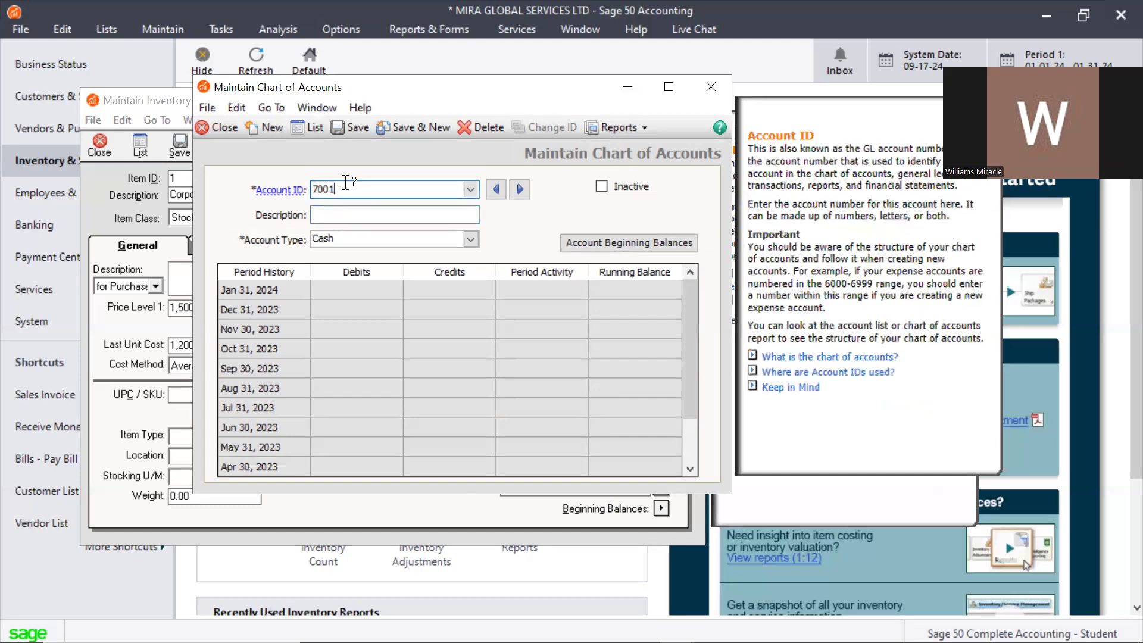
Step: Describe account 7001 as "Cost of Sales - Travel Service" and set its account type to Cost of Sales
click(346, 214)
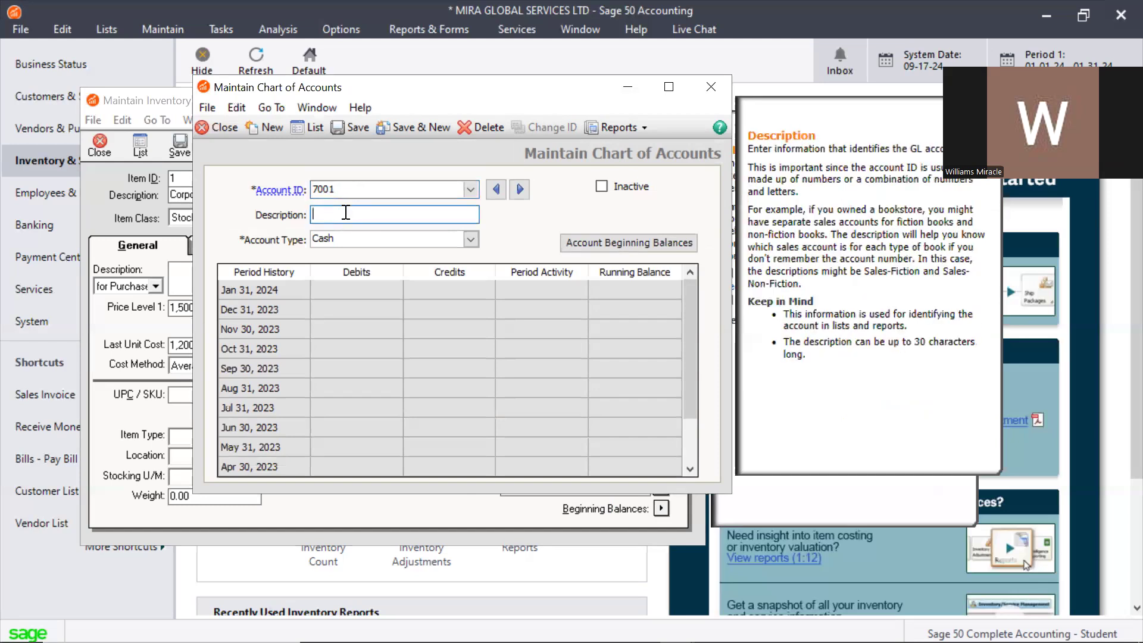
text(Cost of Sales - Travel Service)
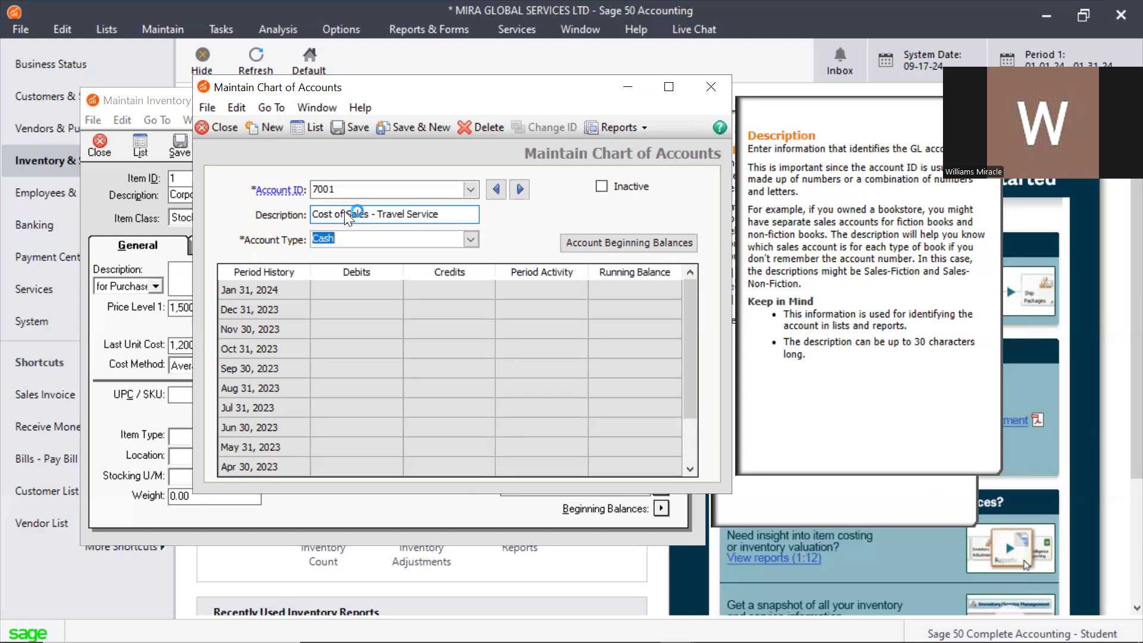
click(399, 243)
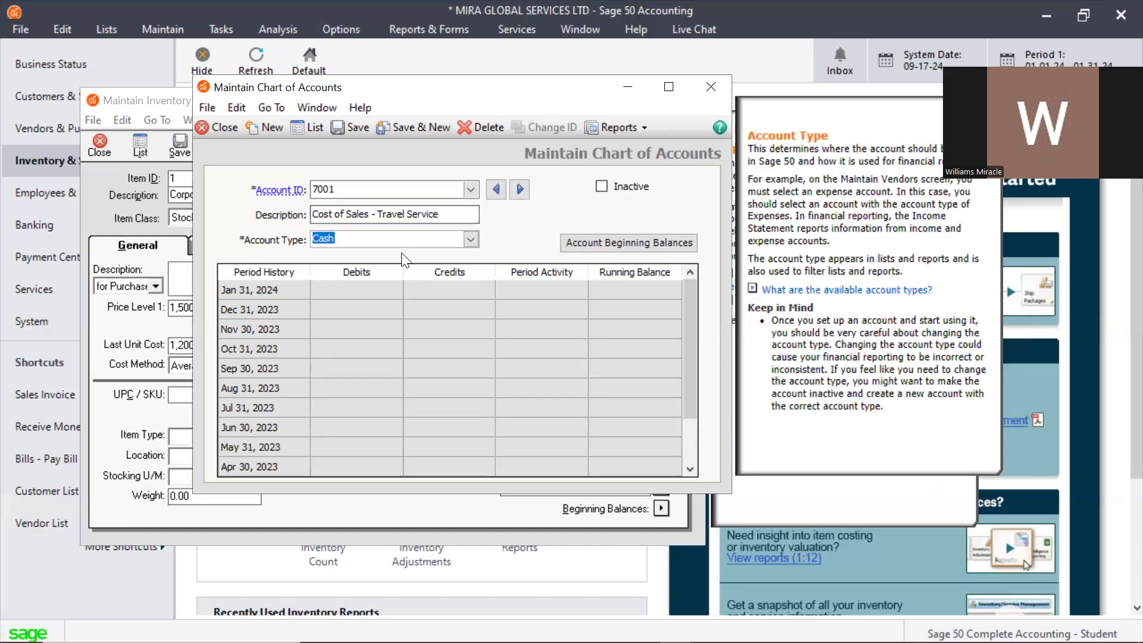
key(c)
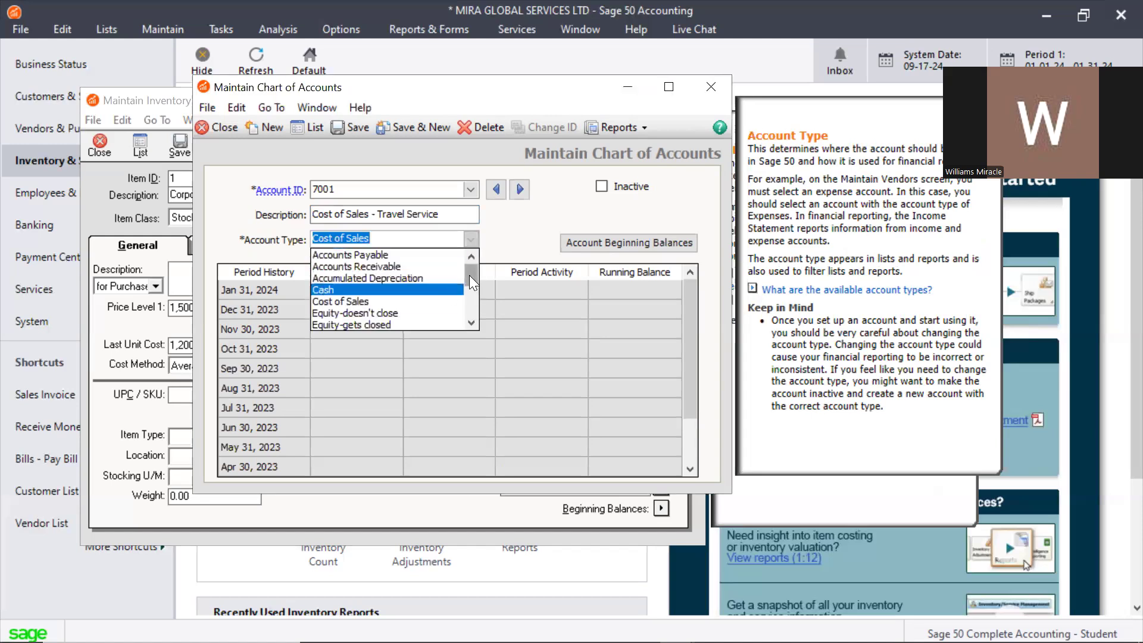
click(330, 302)
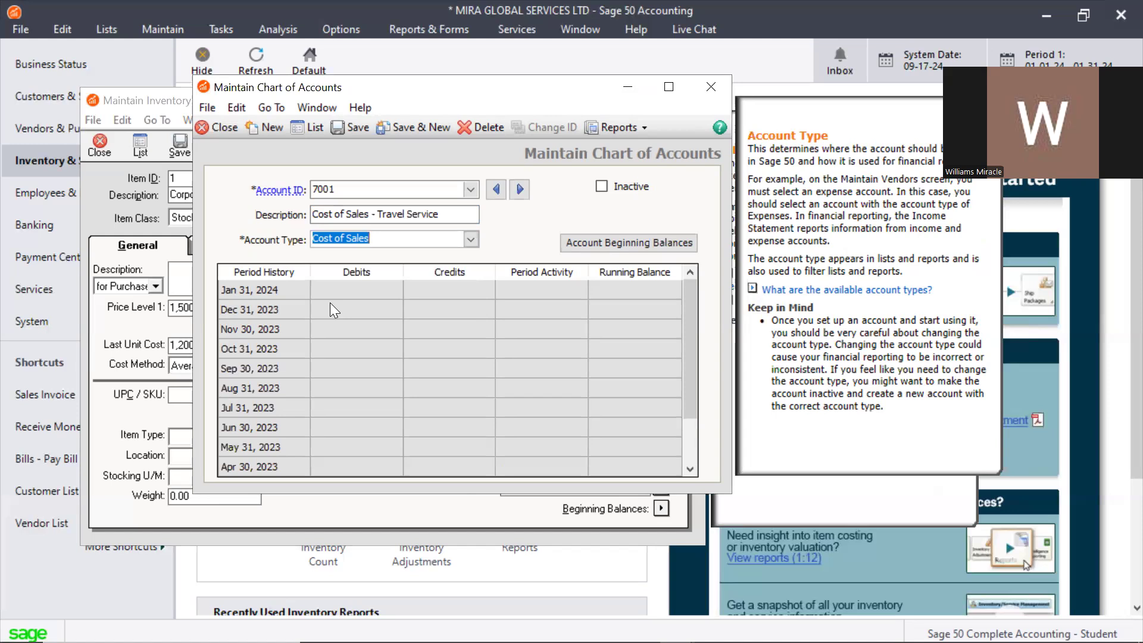
Step: Save account 7001 and check it in the account list
click(350, 127)
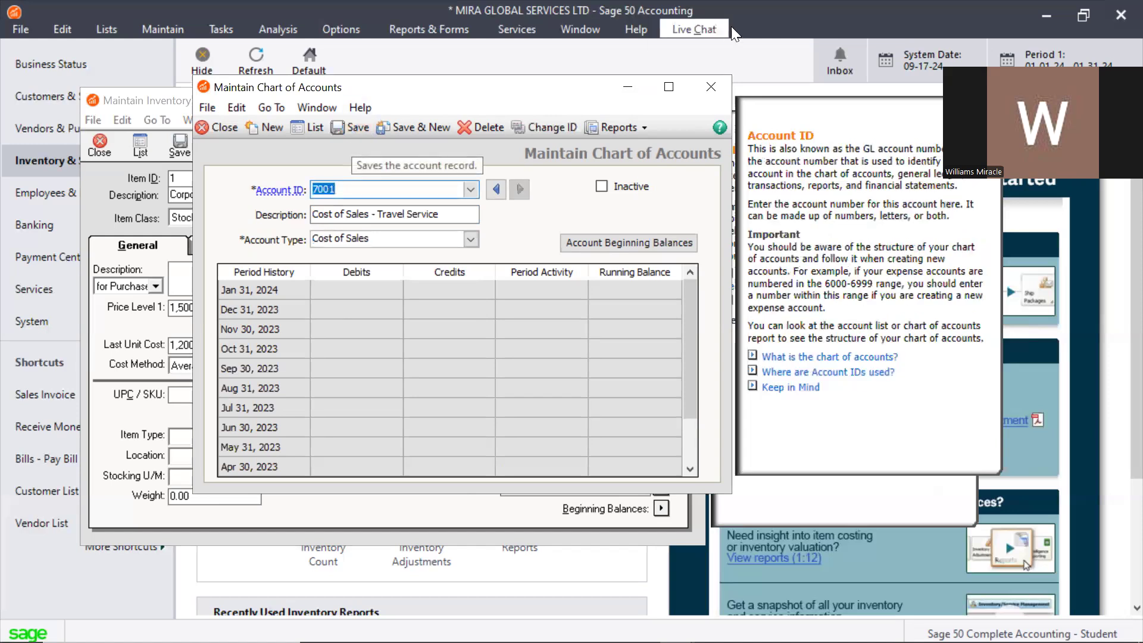
click(320, 122)
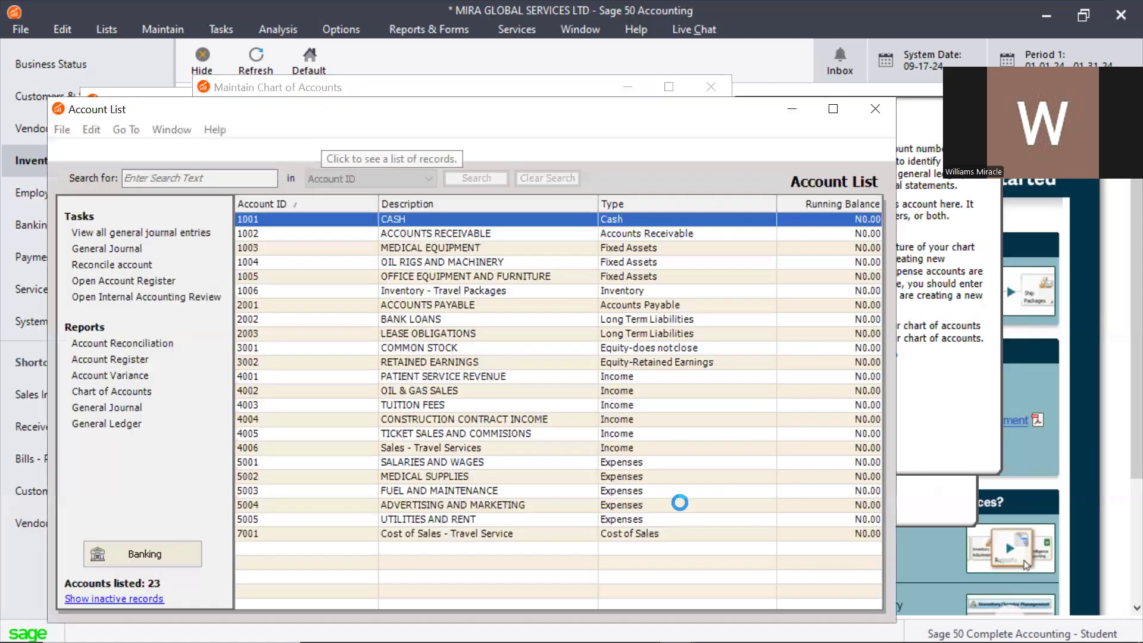
click(422, 534)
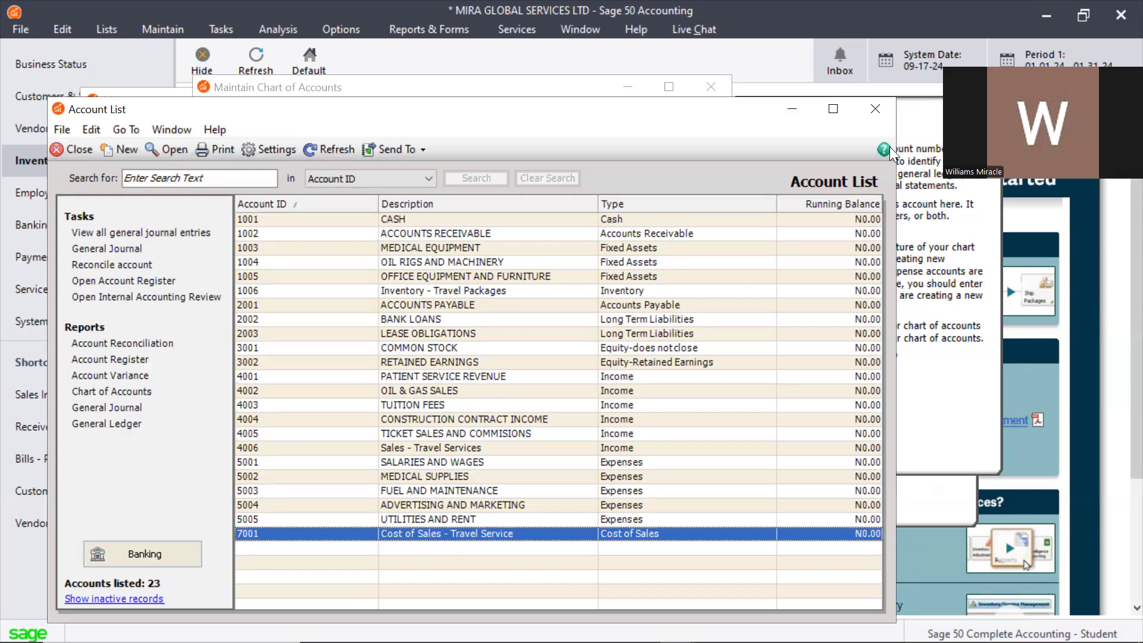
Step: Close the account list and account record, and assign account 7001 as the item's GL cost of sales account
click(875, 109)
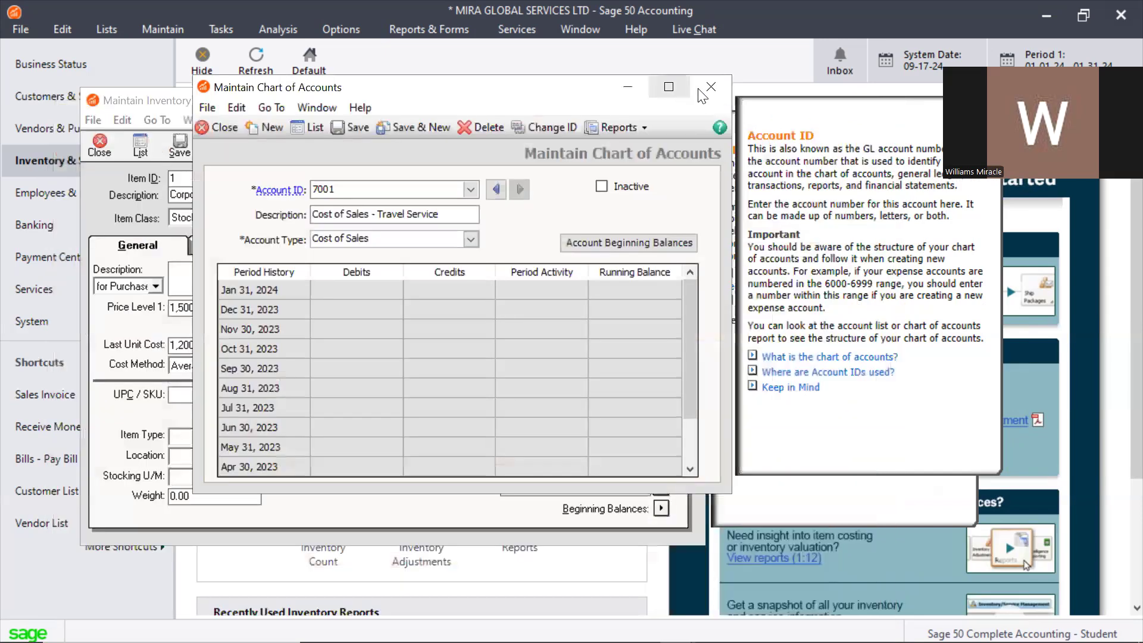
click(701, 89)
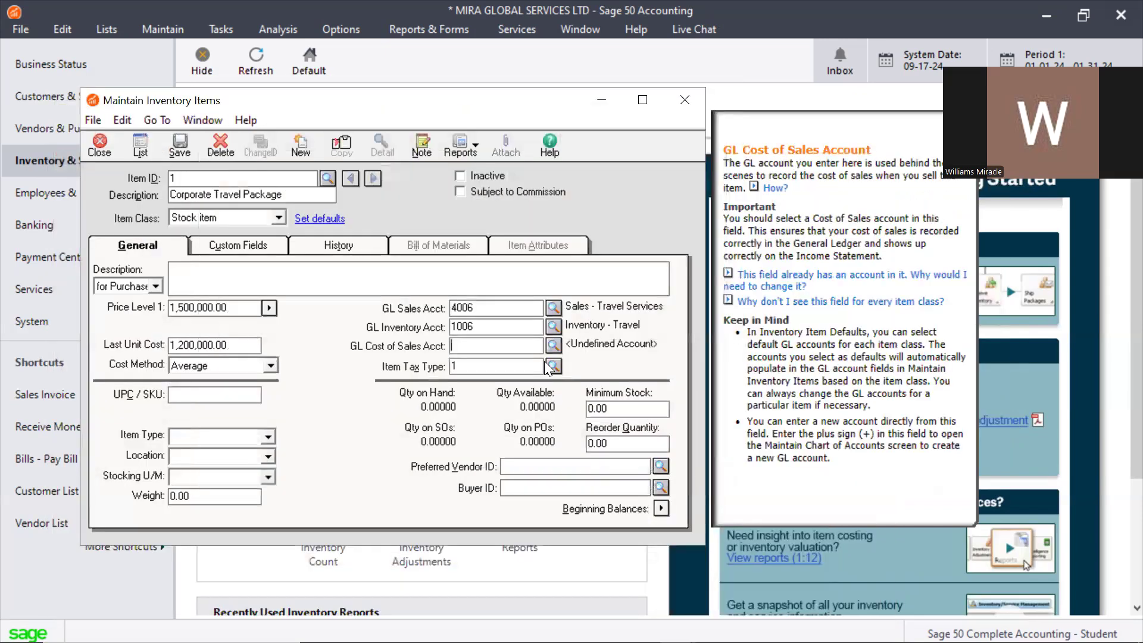
click(552, 345)
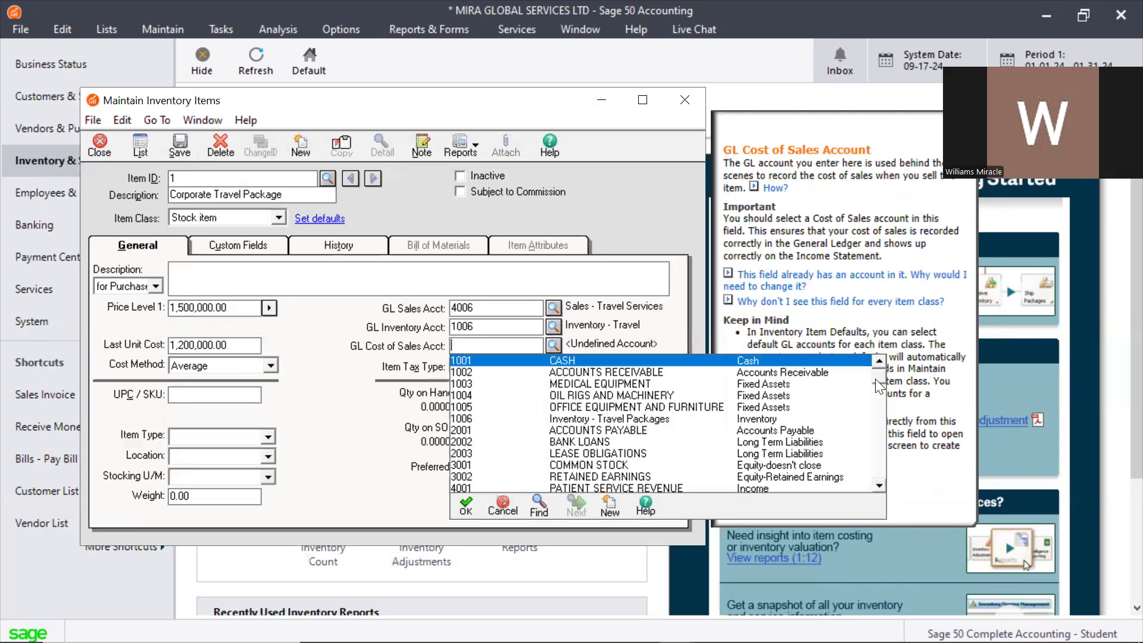
drag(878, 381, 892, 525)
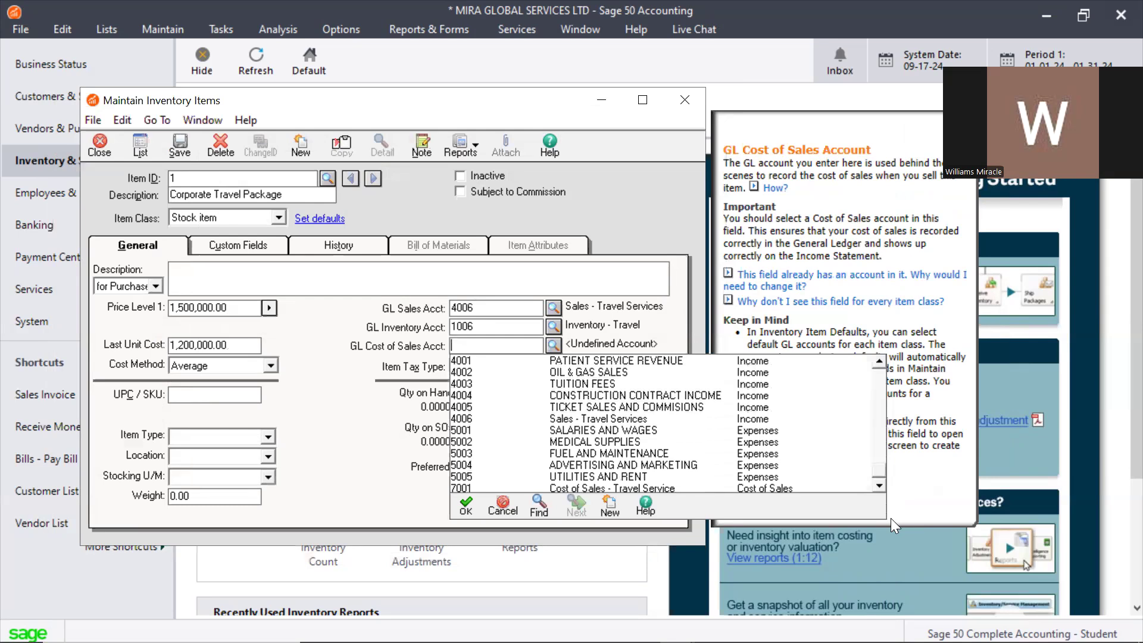
double_click(700, 485)
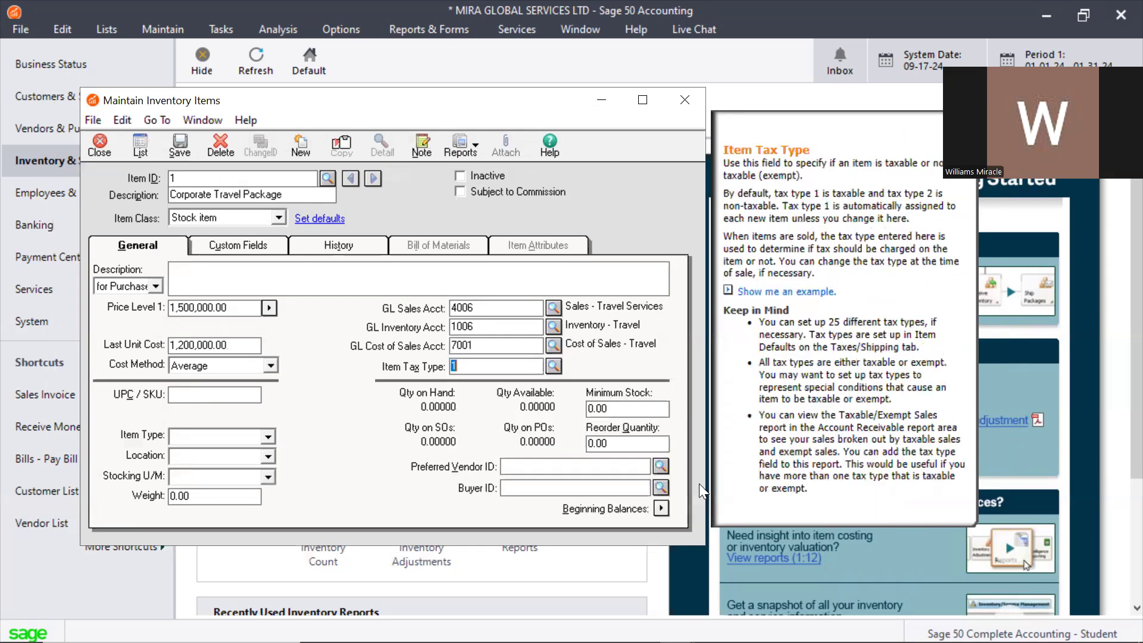
Step: Set the item's tax type to 1 Regular and choose GIANT TRAVEL TOURS LTD as the preferred vendor
click(554, 366)
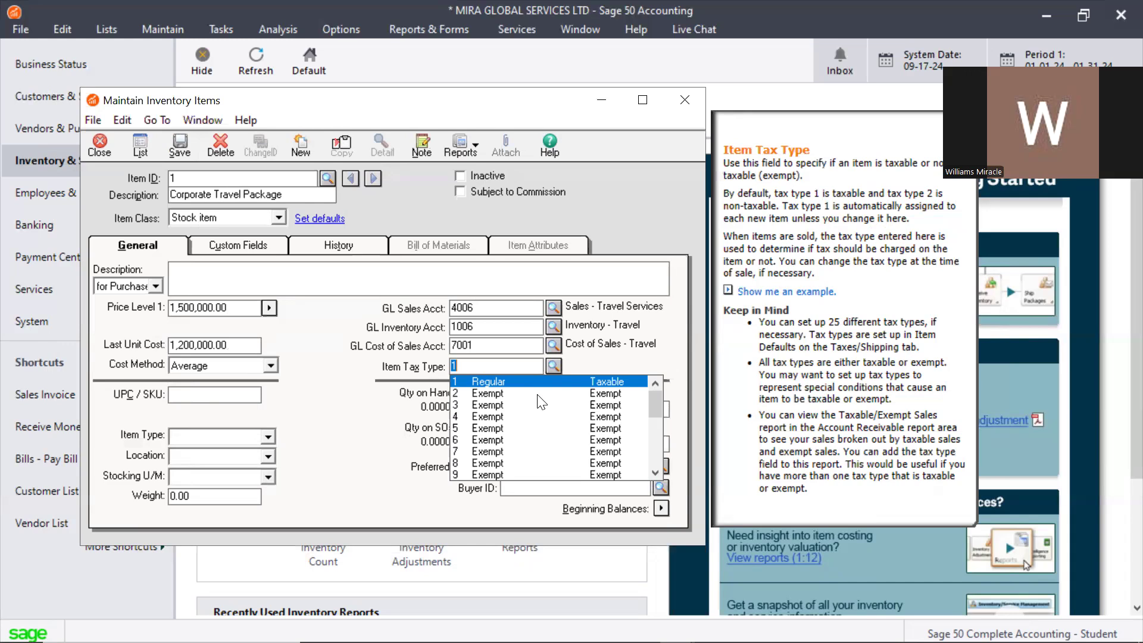
click(502, 382)
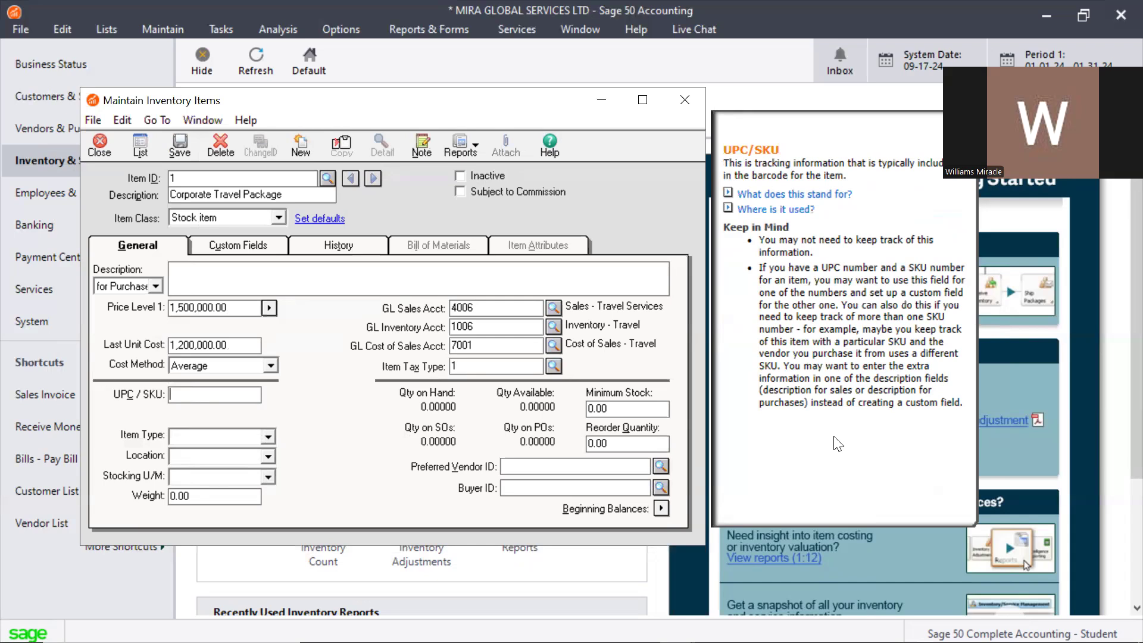
click(659, 466)
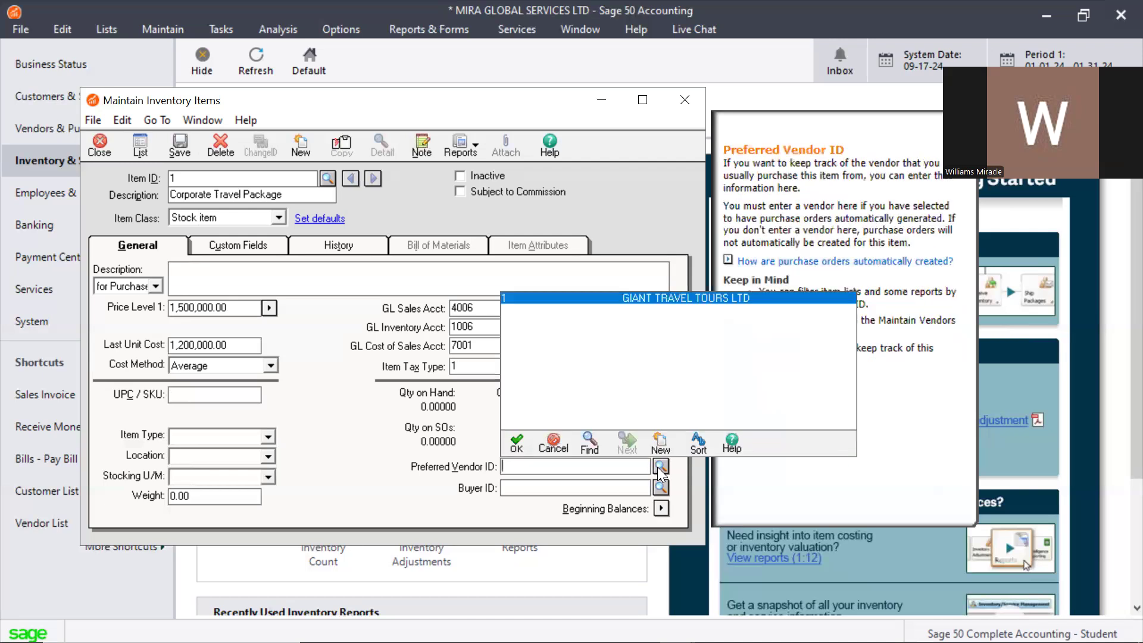
double_click(645, 298)
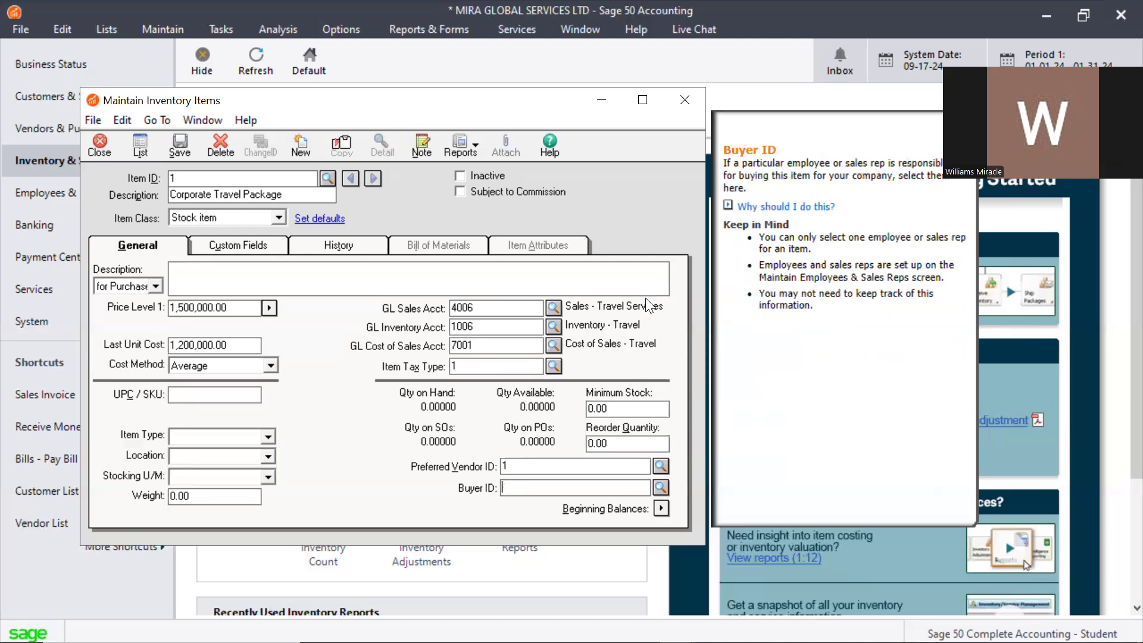
click(659, 468)
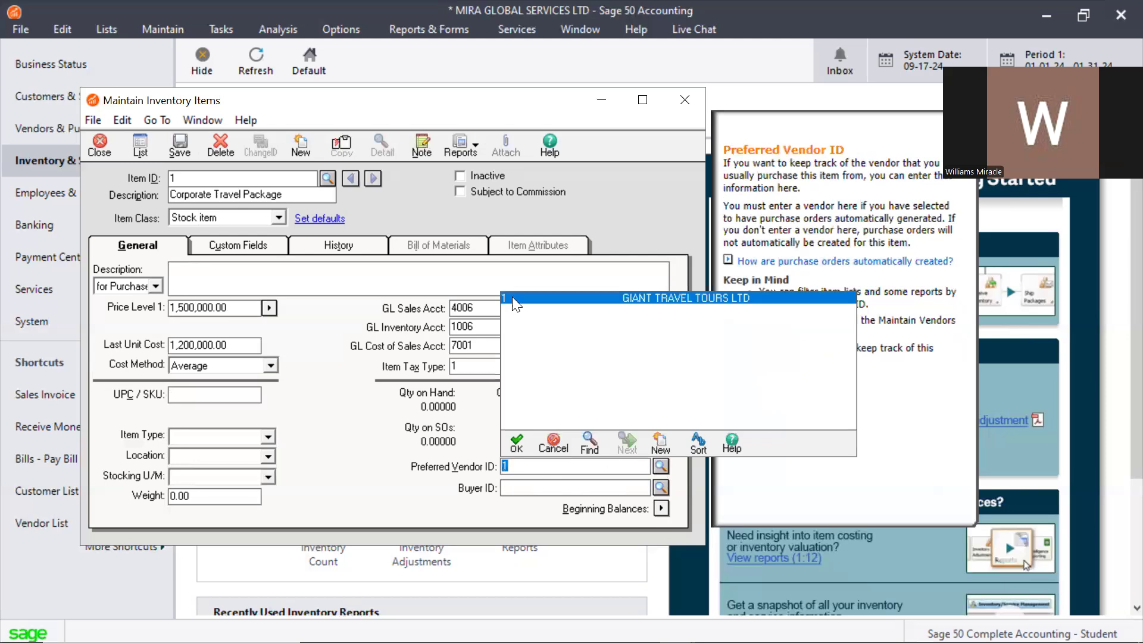
double_click(512, 298)
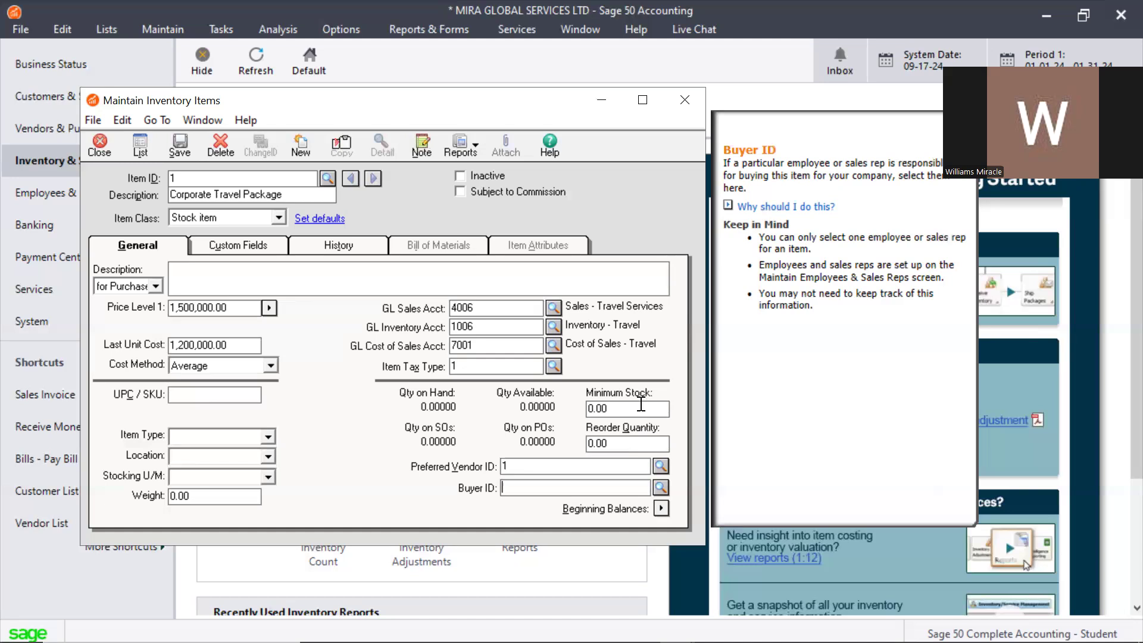
Step: Look through the item's custom fields and history, and save the Corporate Travel Package item
click(628, 441)
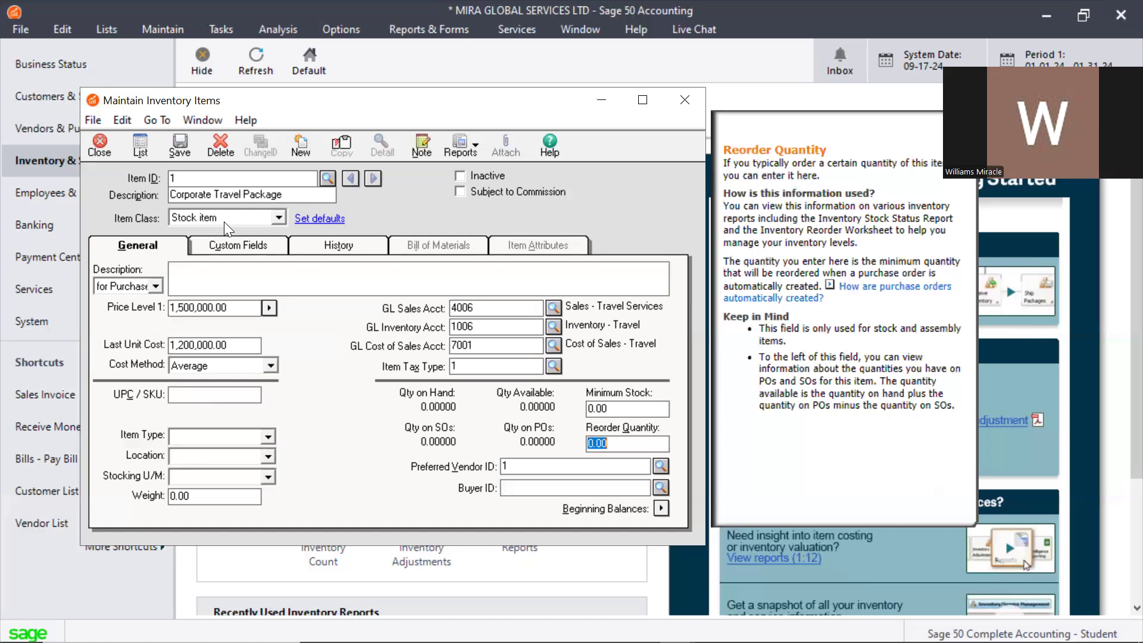
click(230, 245)
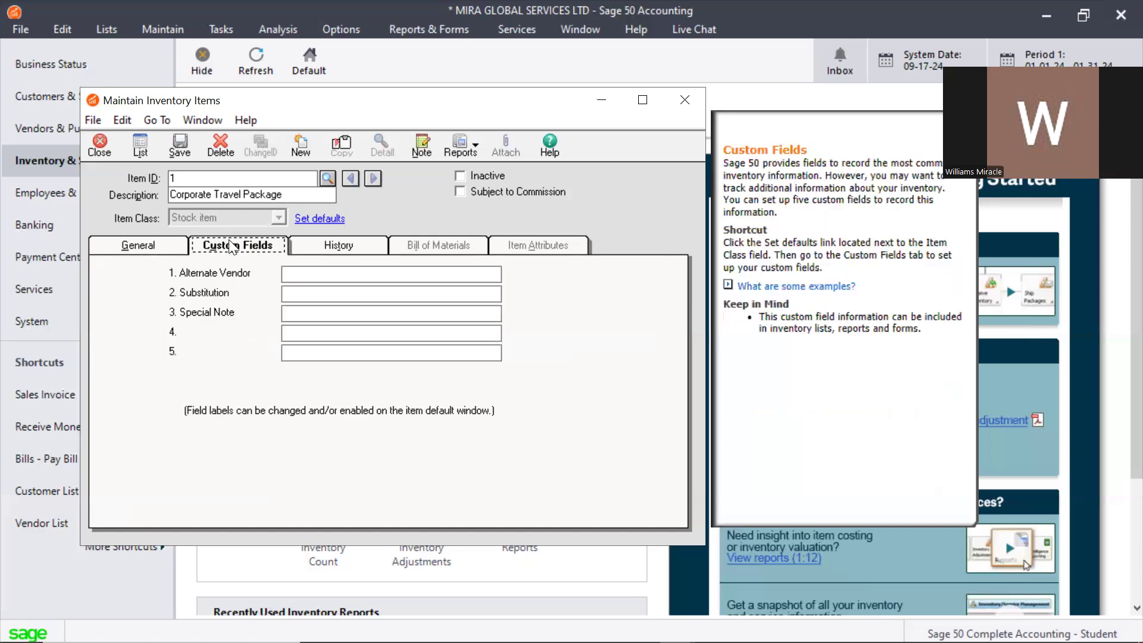
click(302, 267)
click(345, 245)
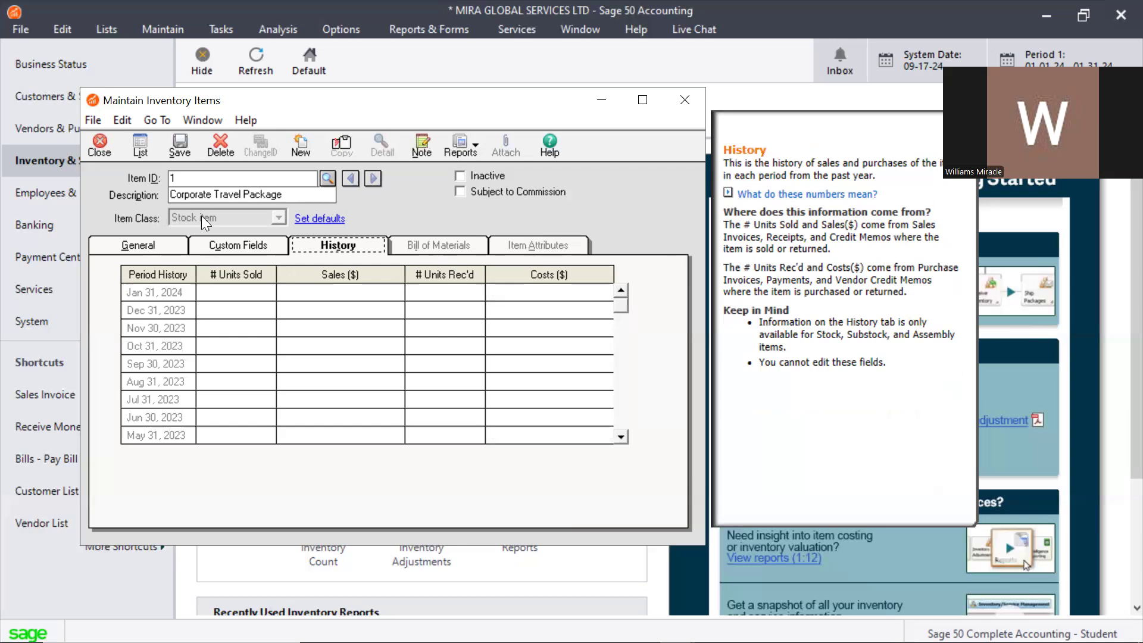
click(153, 245)
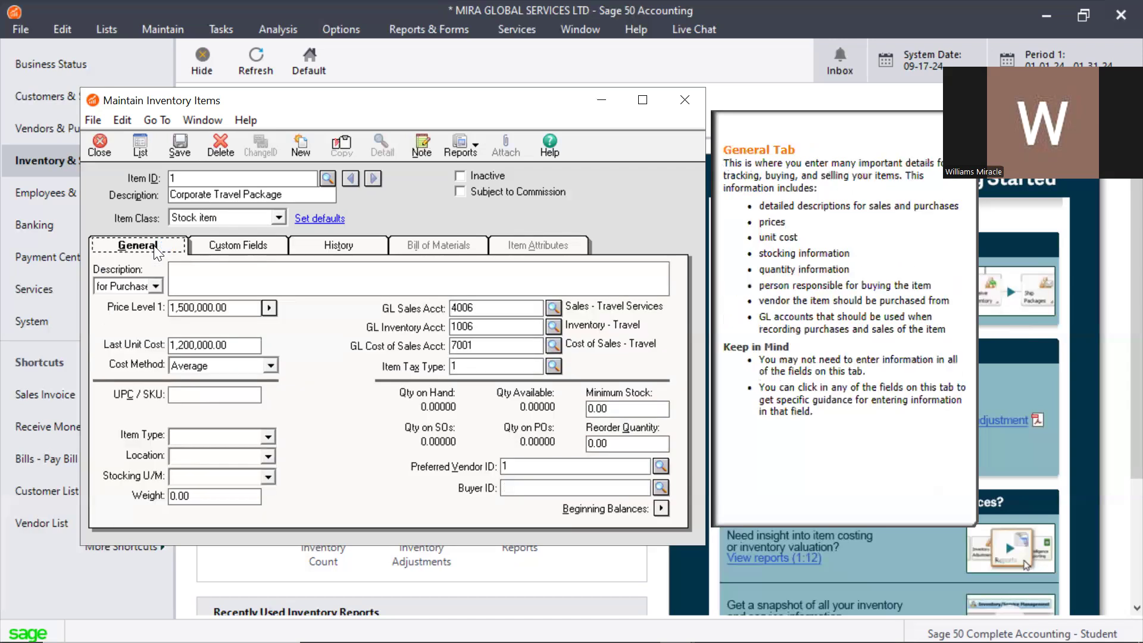
click(181, 149)
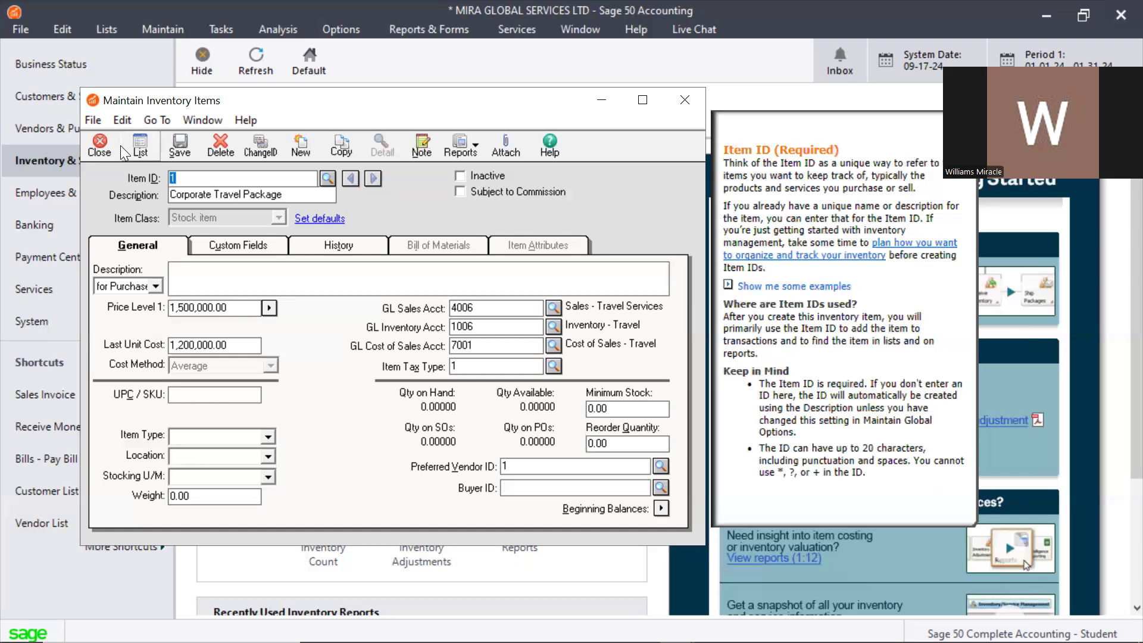
Step: Open the inventory list and add the Qty on Hand and Reorder QTY columns to it
click(136, 146)
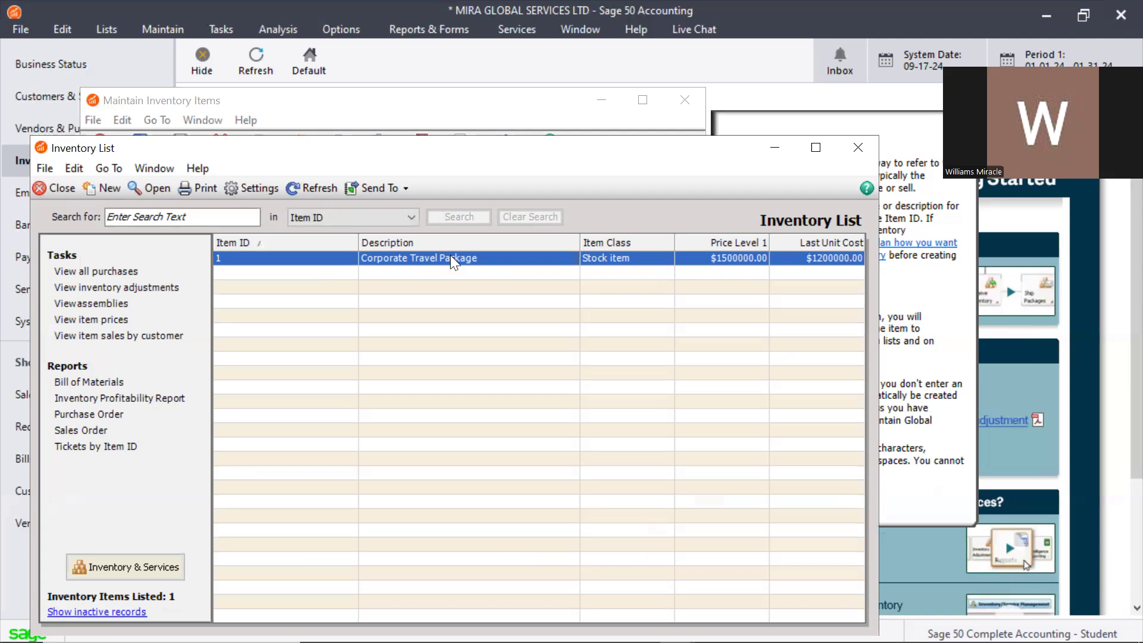
click(242, 186)
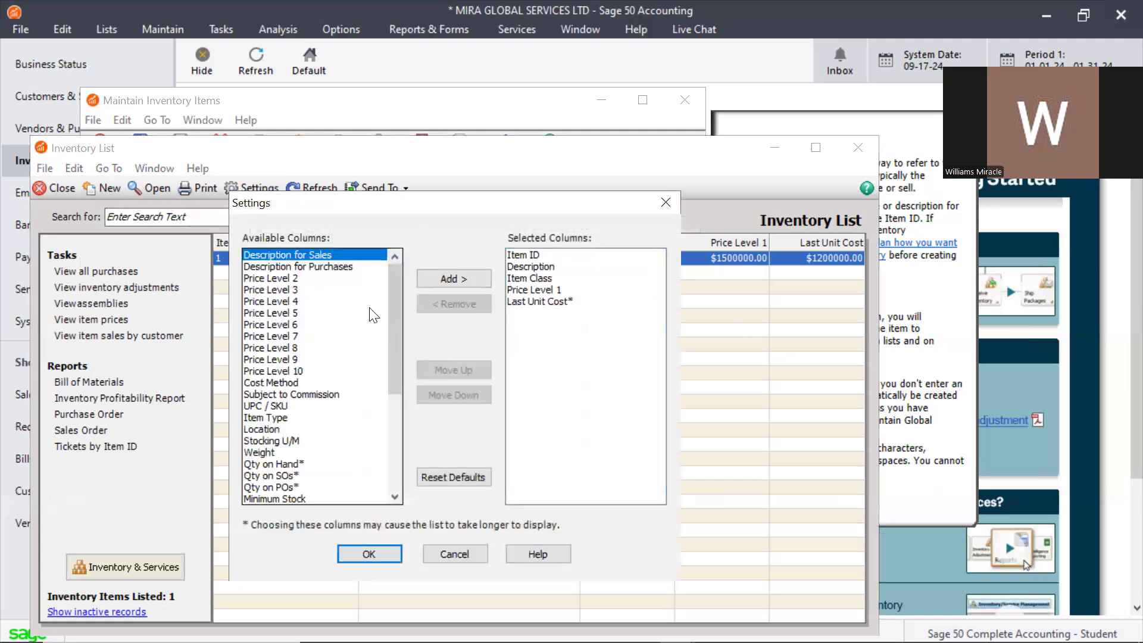
drag(394, 336, 392, 469)
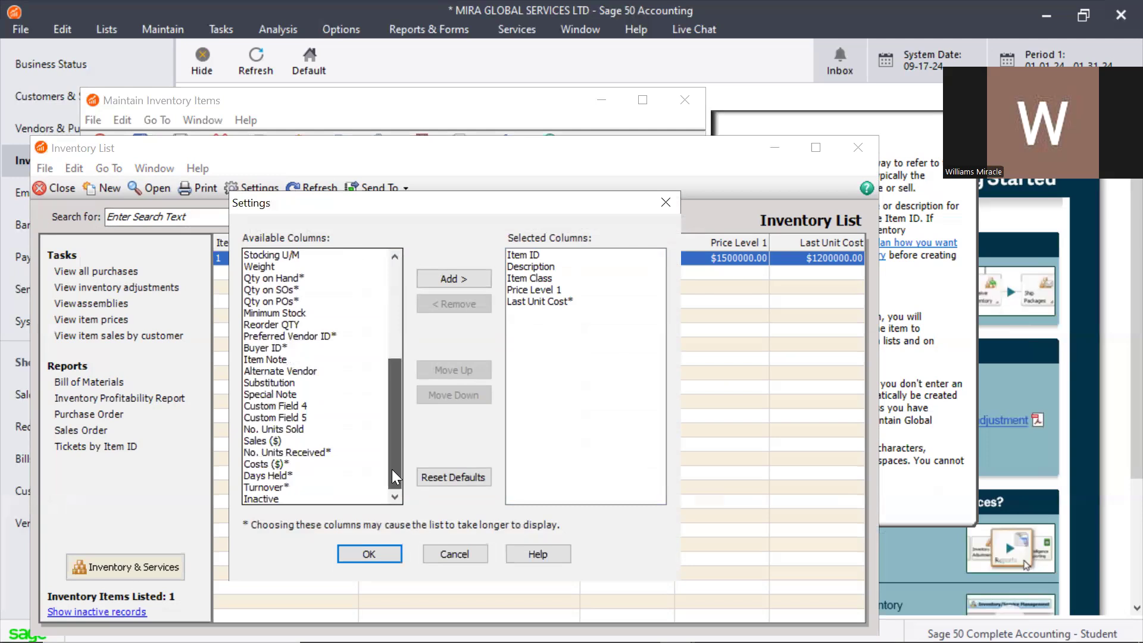
click(292, 276)
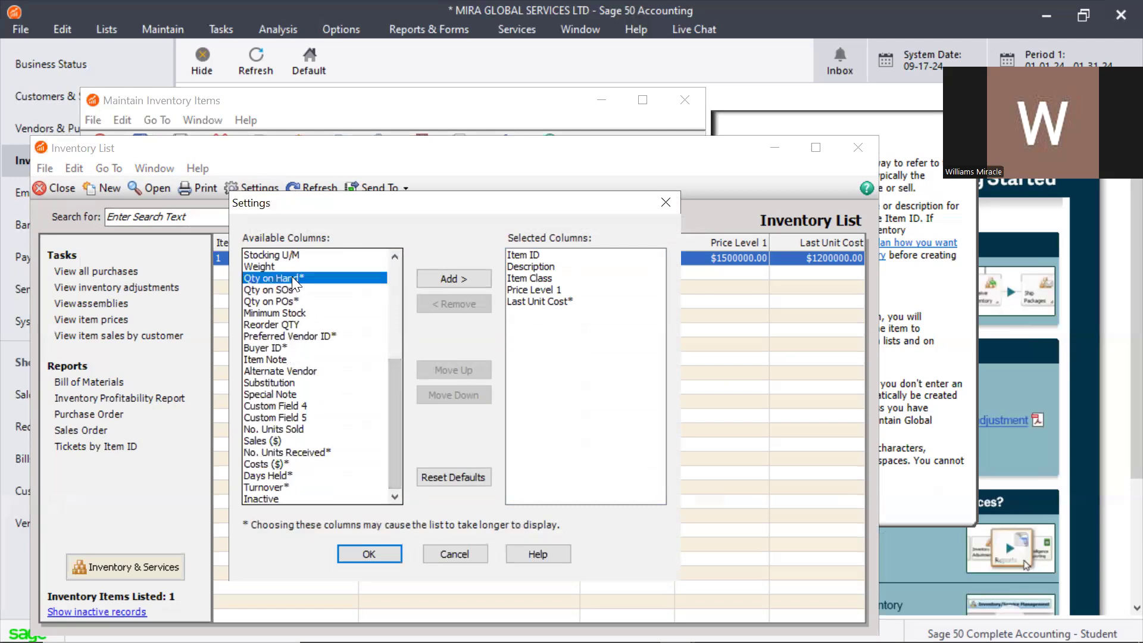
click(450, 280)
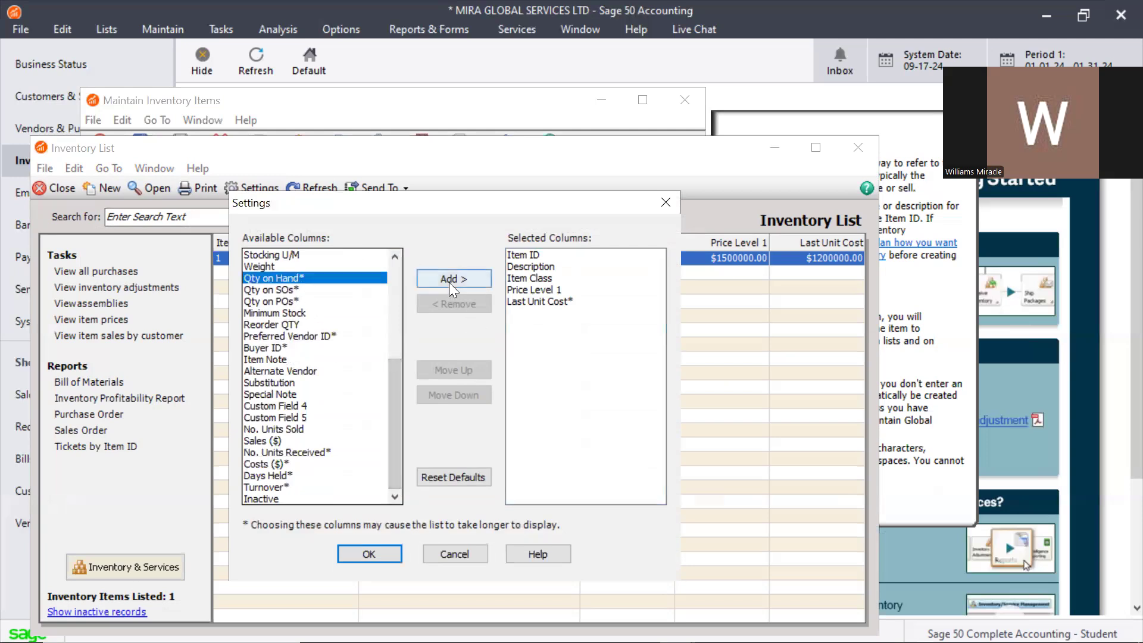
click(279, 312)
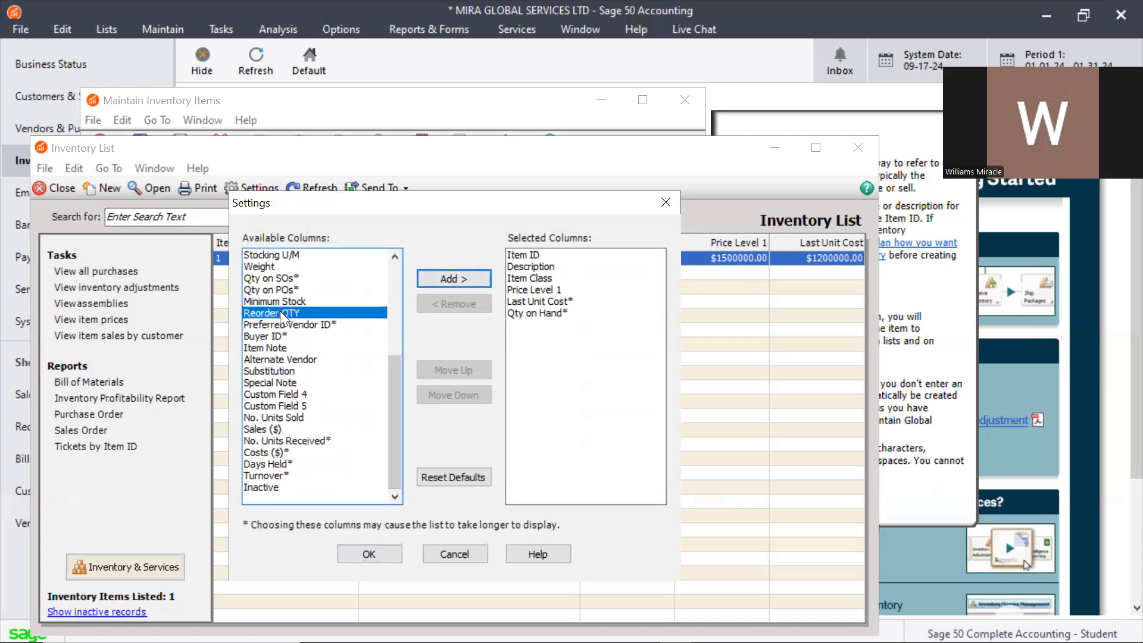
click(420, 275)
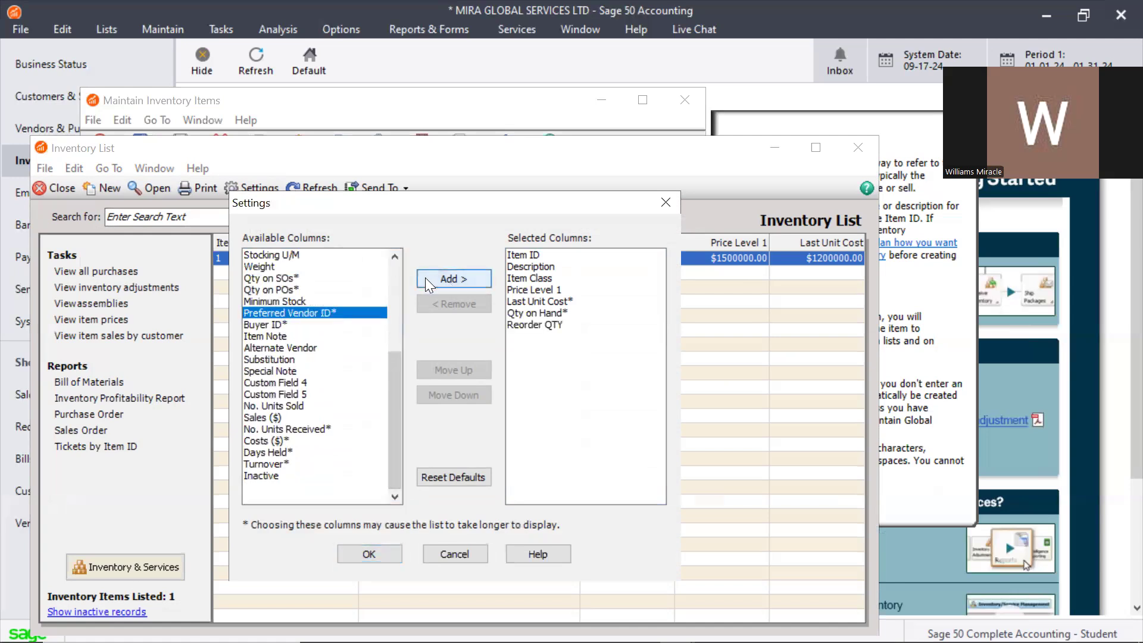
click(369, 553)
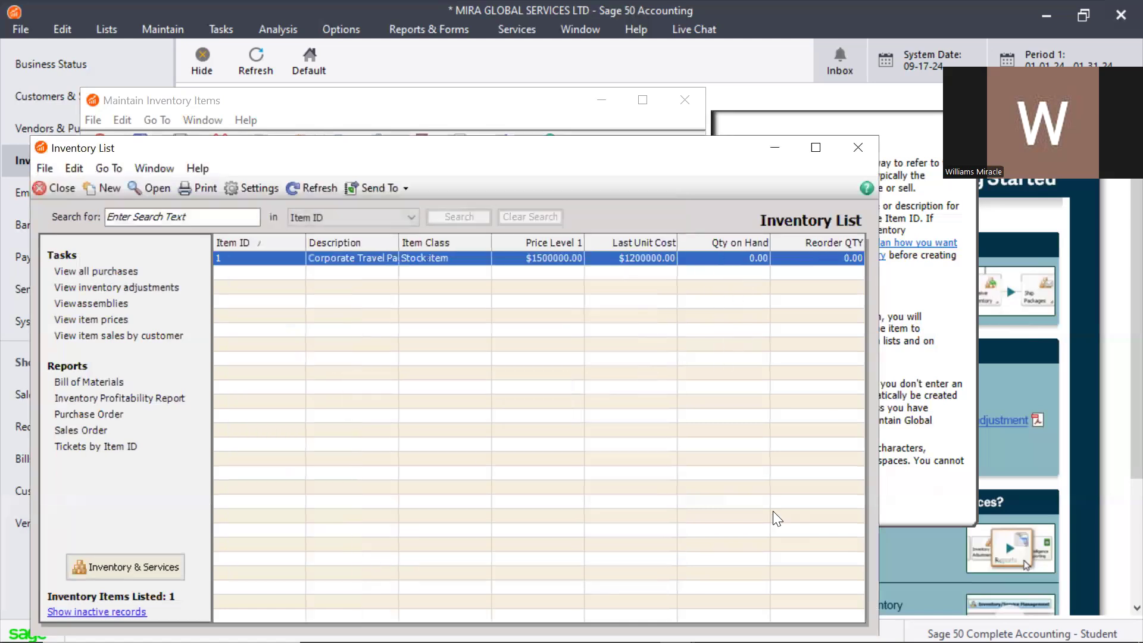
Step: Reopen the Corporate Travel Package item from the list, set its reorder quantity to 20 and save it
double_click(372, 258)
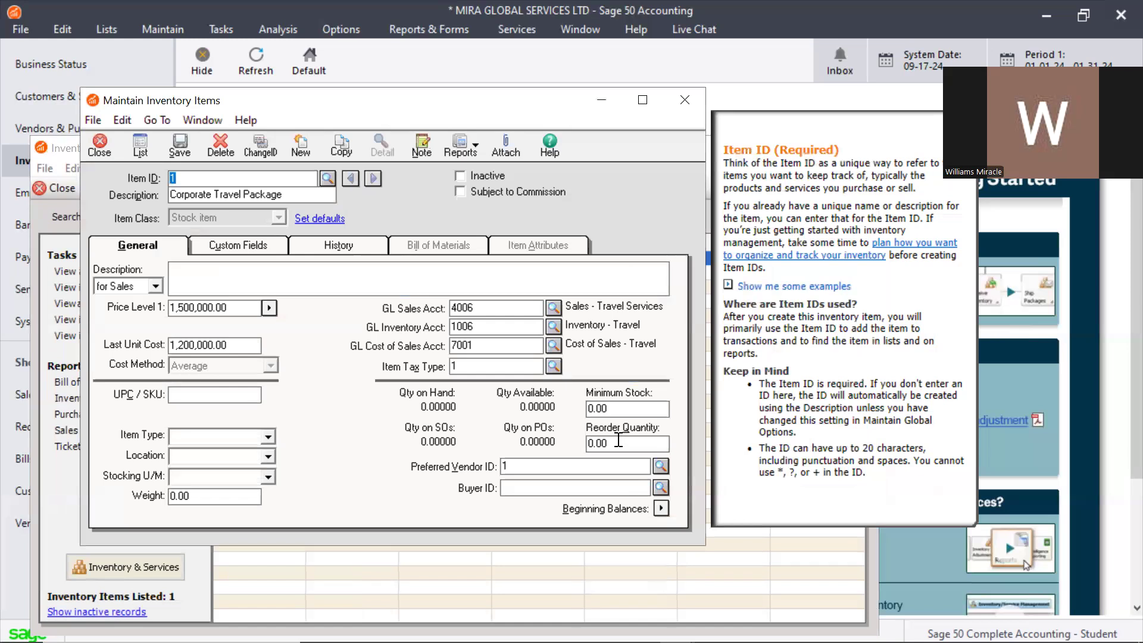
click(618, 443)
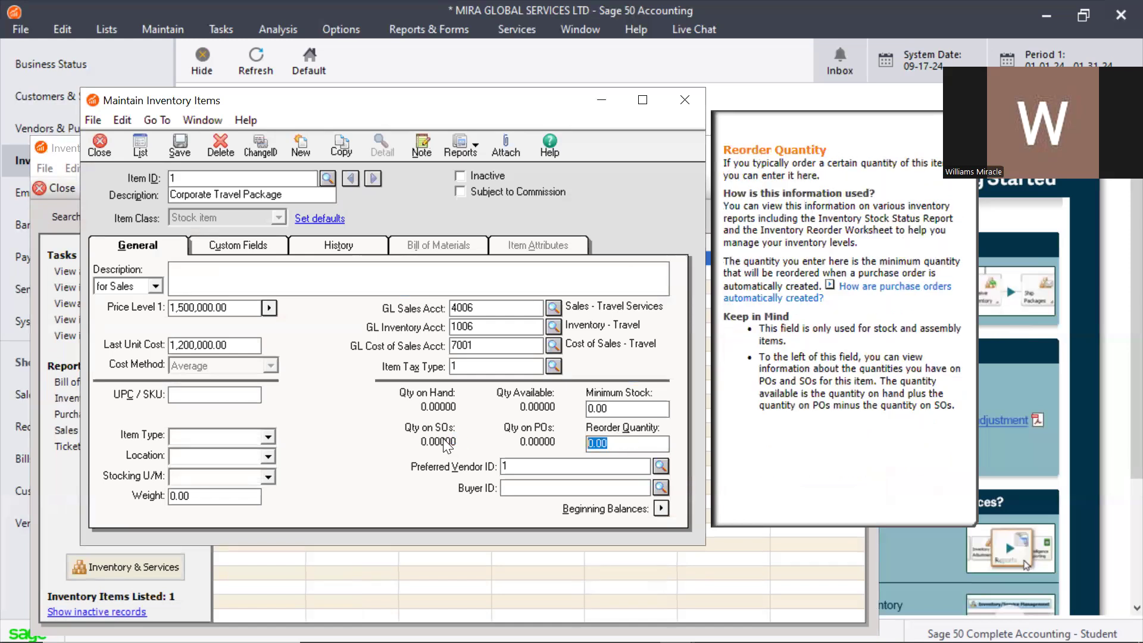
text(20)
click(179, 147)
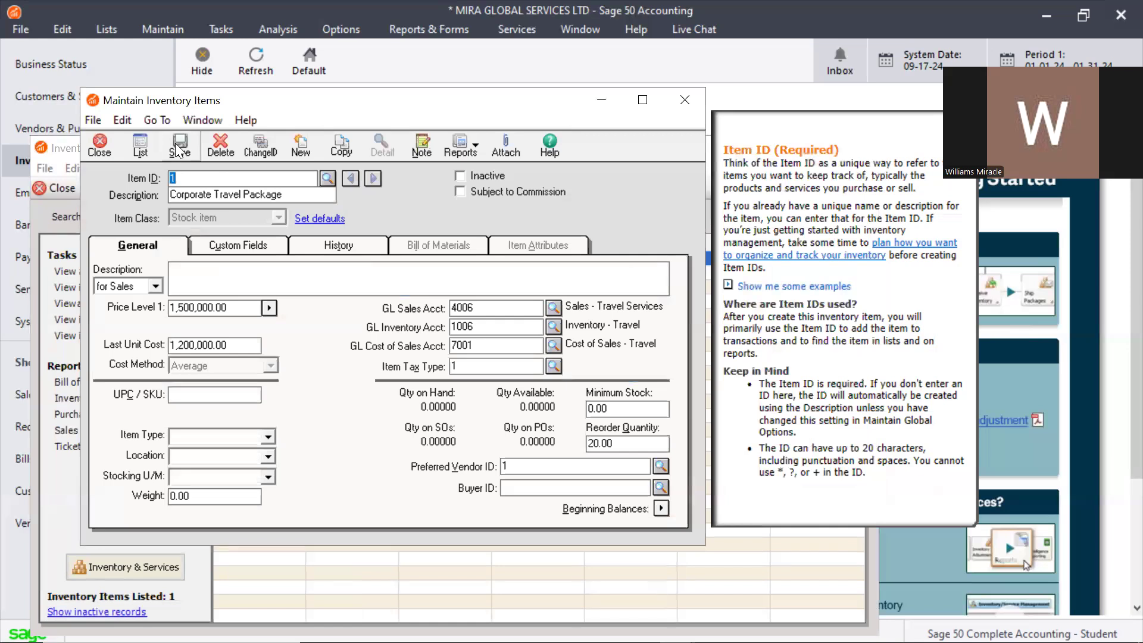
Step: Check the saved item in the inventory list with a wider Description column, and close the list and item record
click(143, 145)
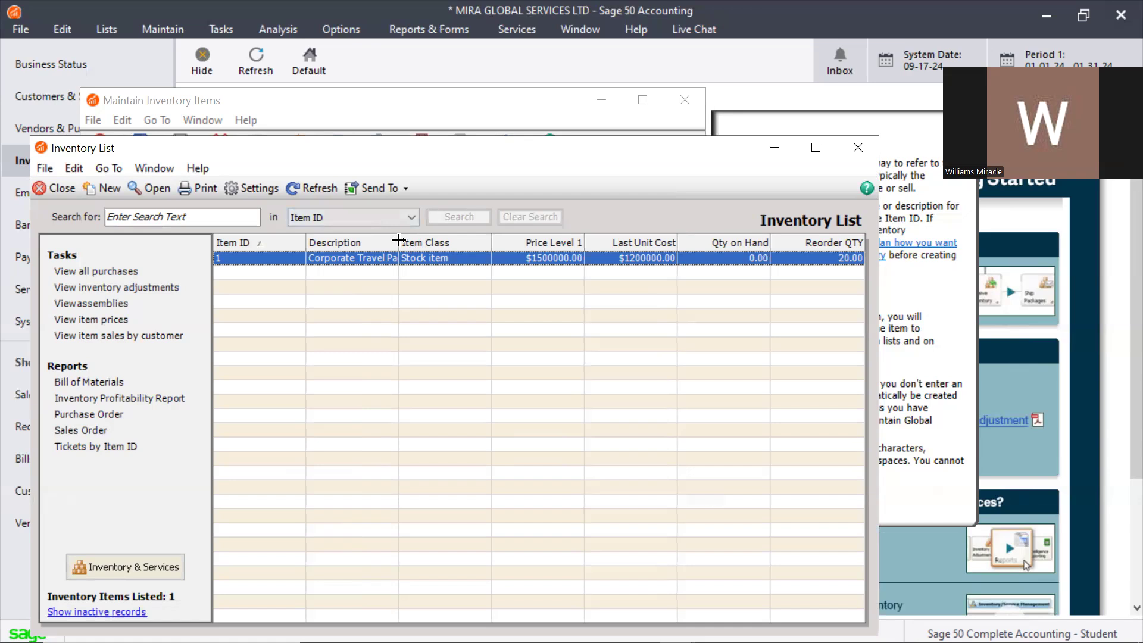
drag(398, 242, 435, 273)
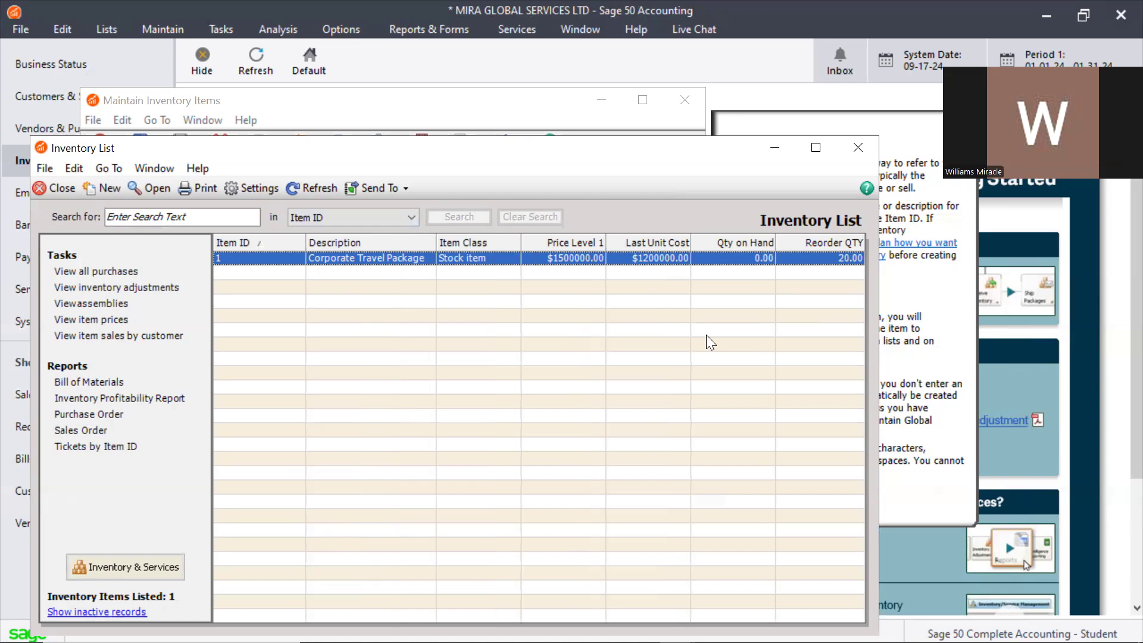
click(854, 147)
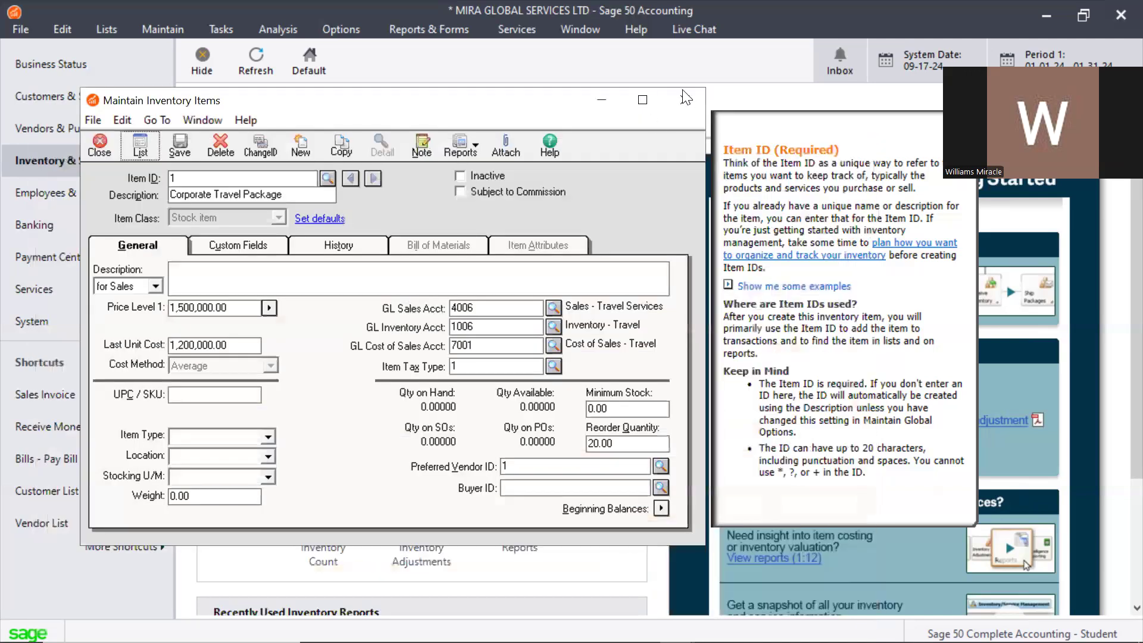
click(685, 99)
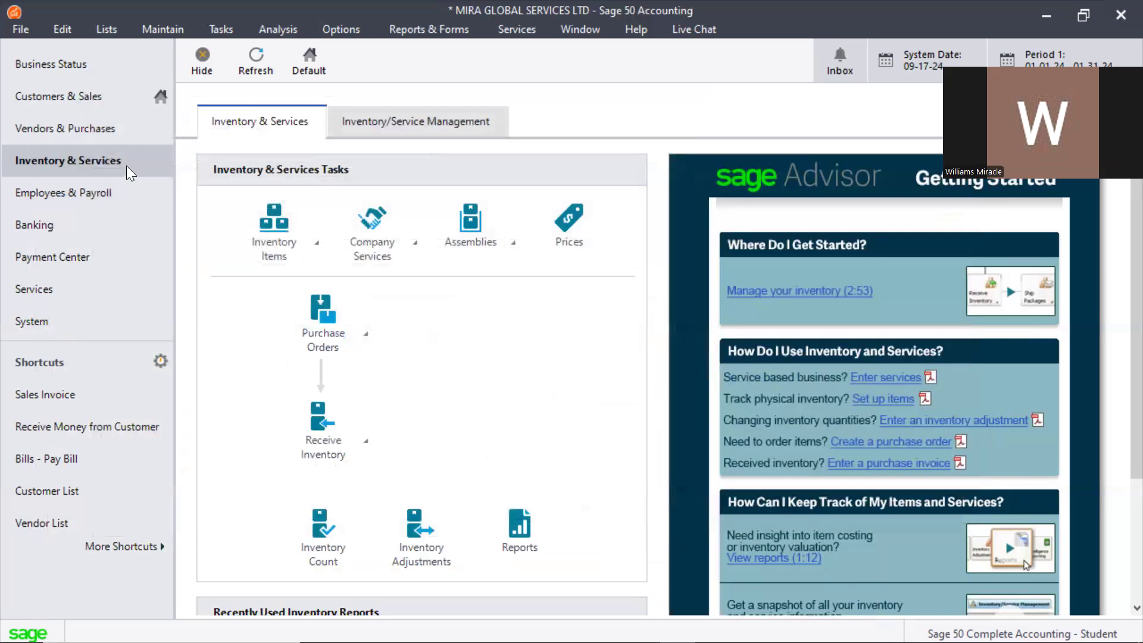
Step: Start another inventory item record and enter 2 as its item ID
click(313, 249)
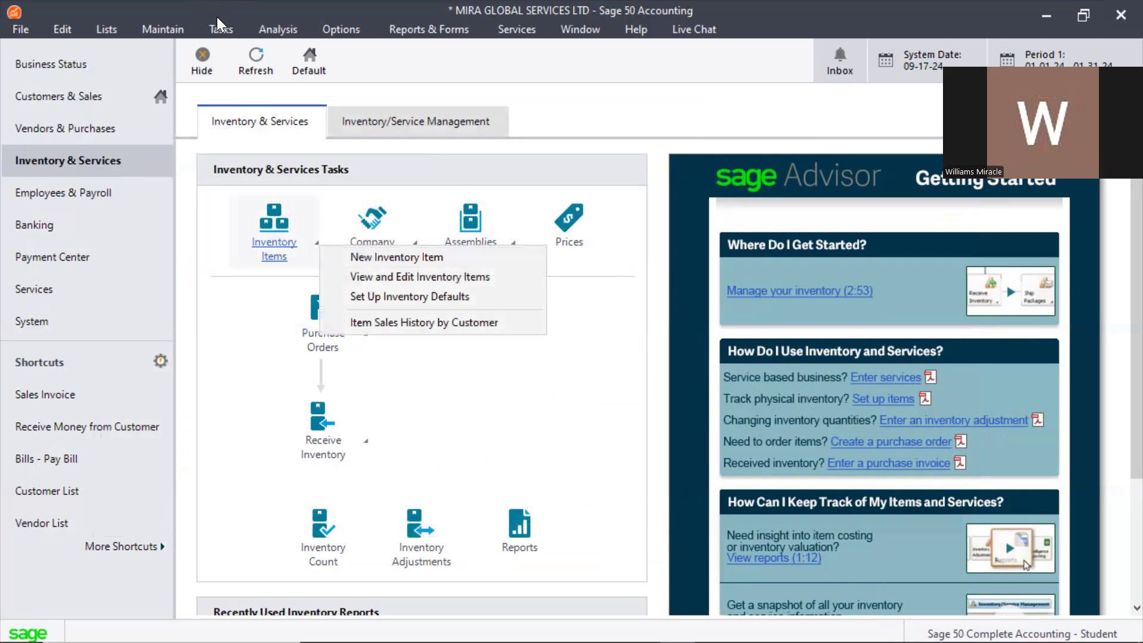
click(154, 28)
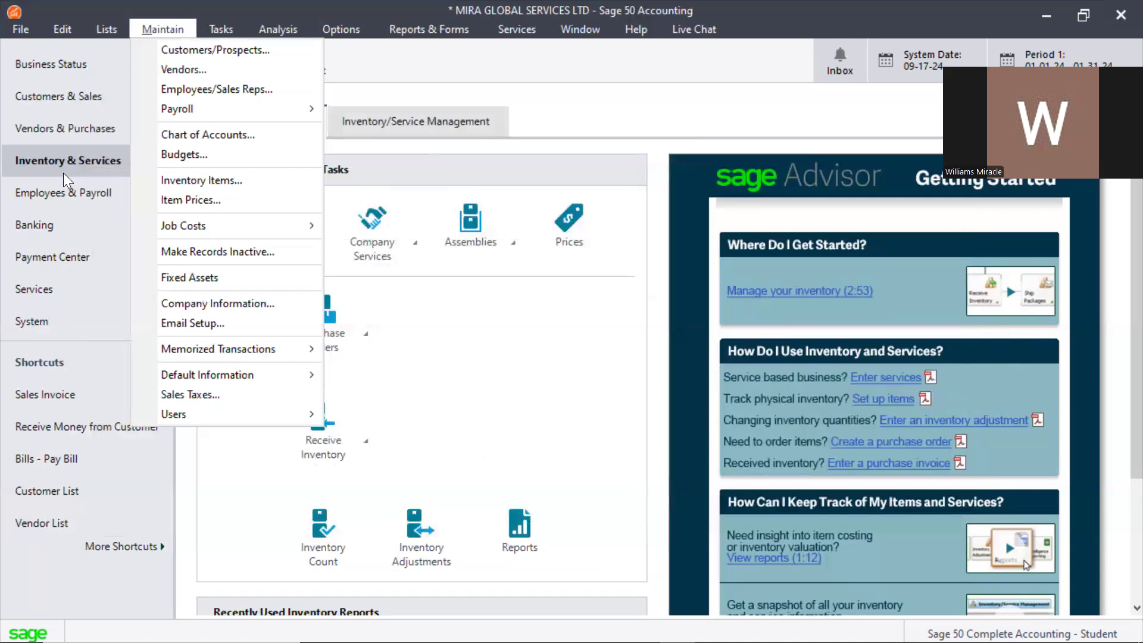
click(172, 184)
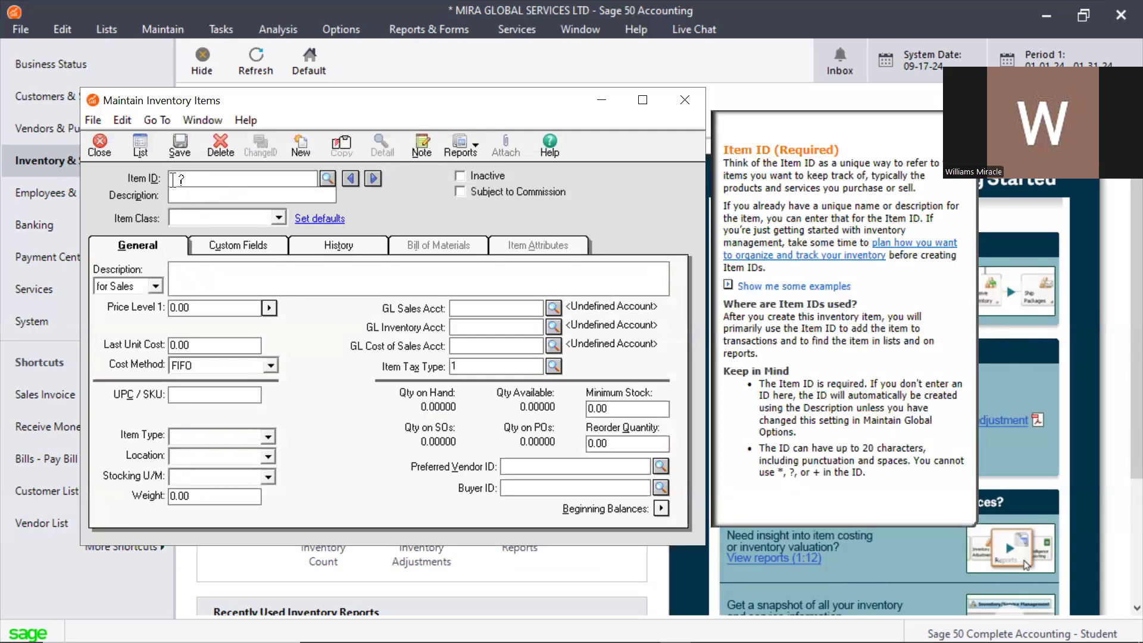
text(2)
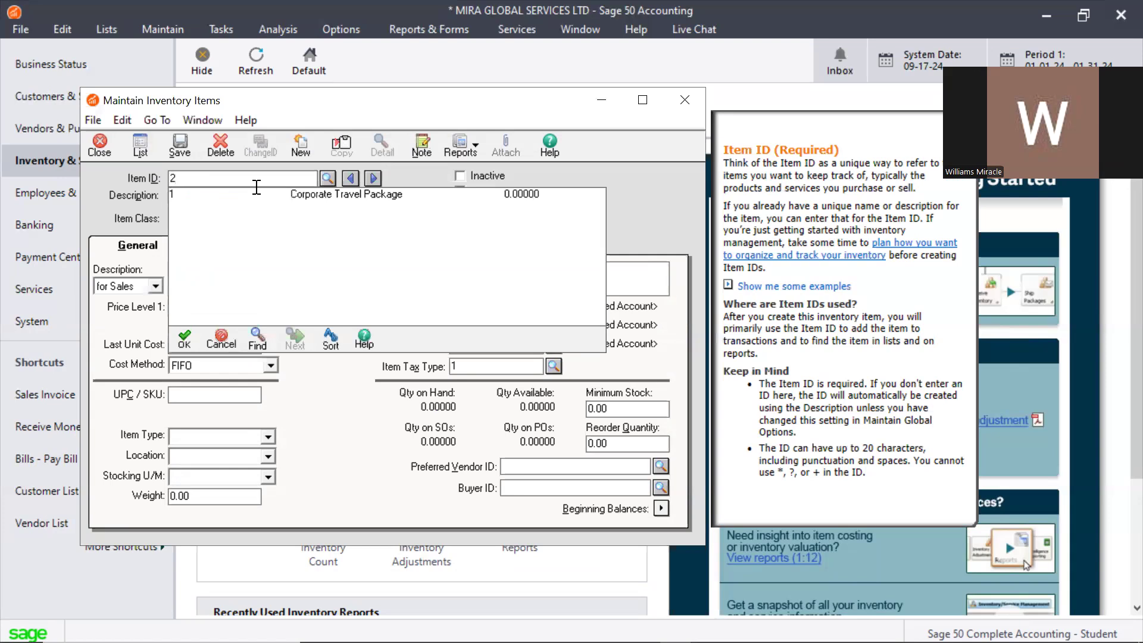
Step: Describe item 2 as Oilfield Service Support and set its item class to Service
key(Tab)
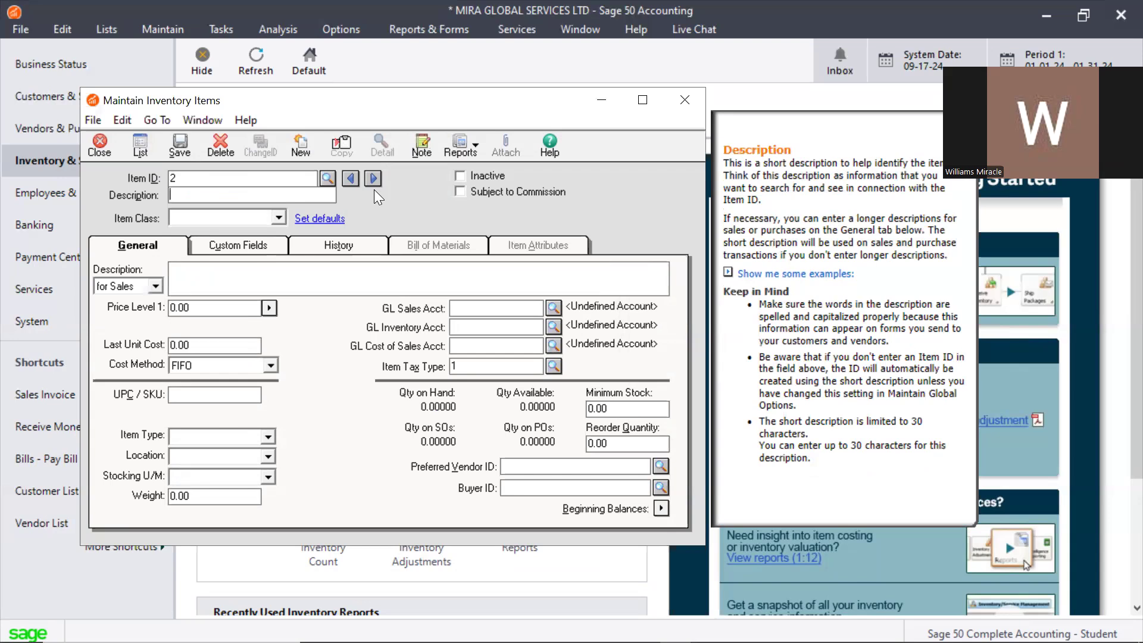
text(Oilfield Service Support)
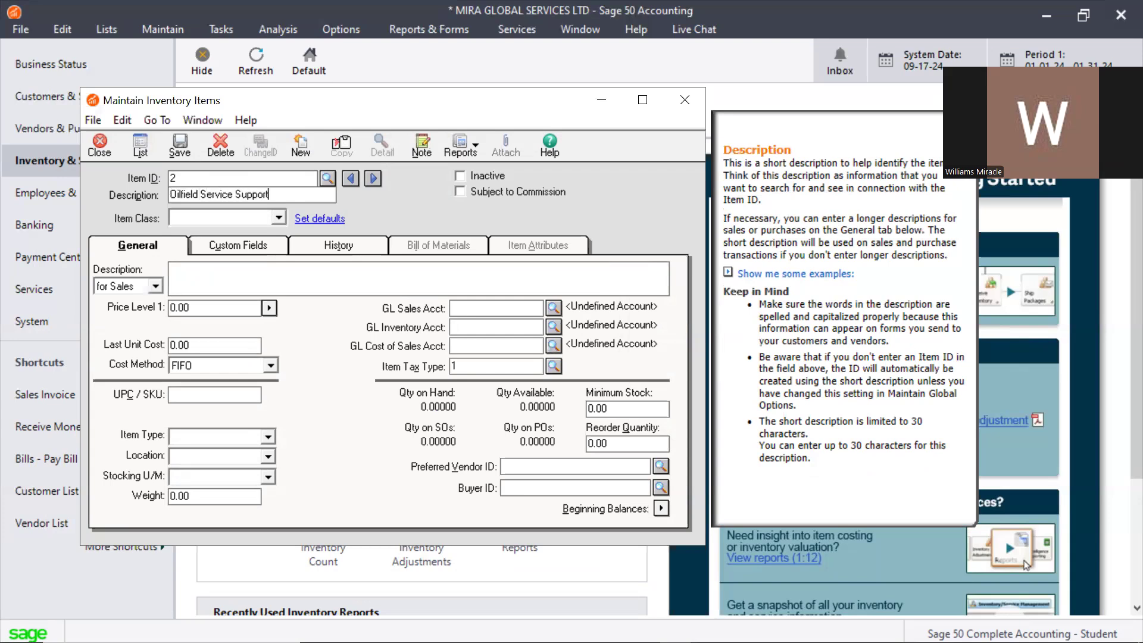
key(Tab)
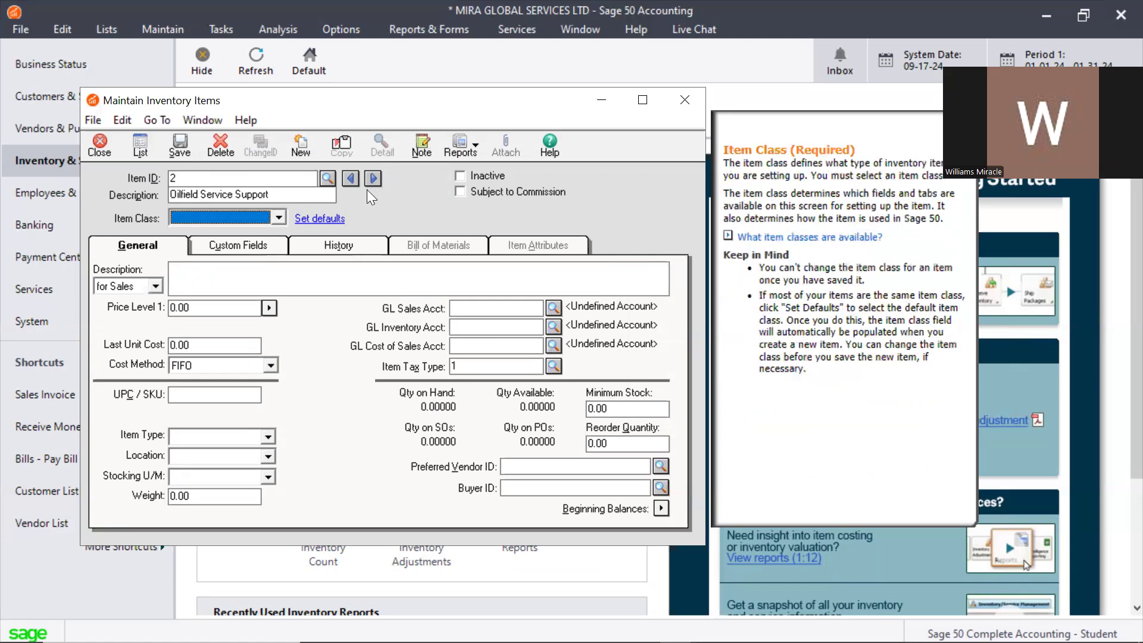
click(277, 217)
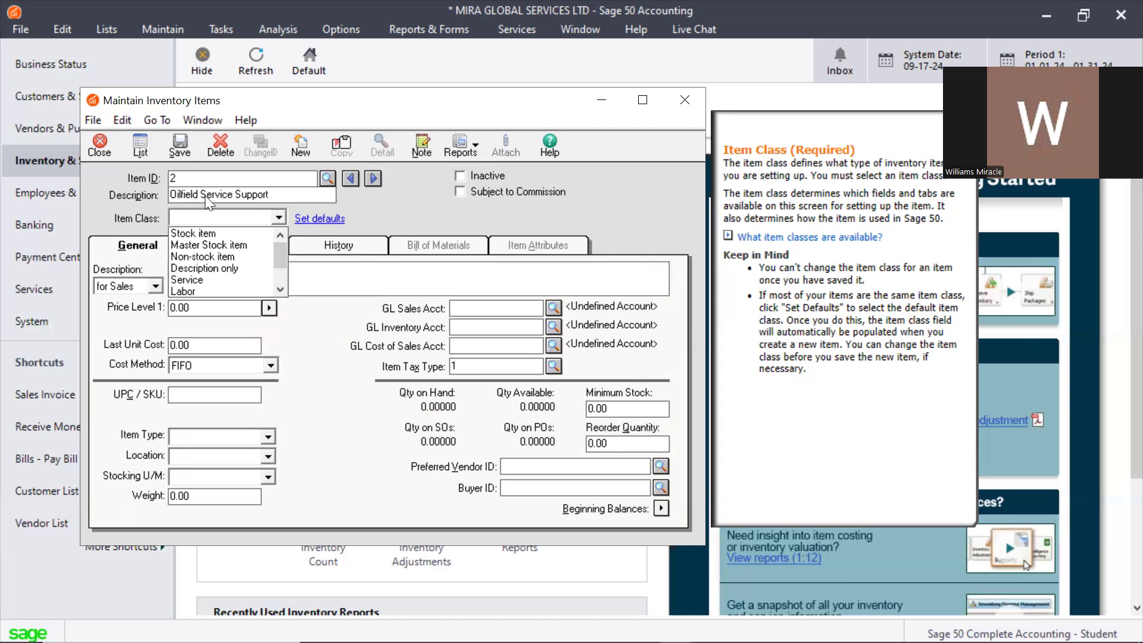
click(209, 233)
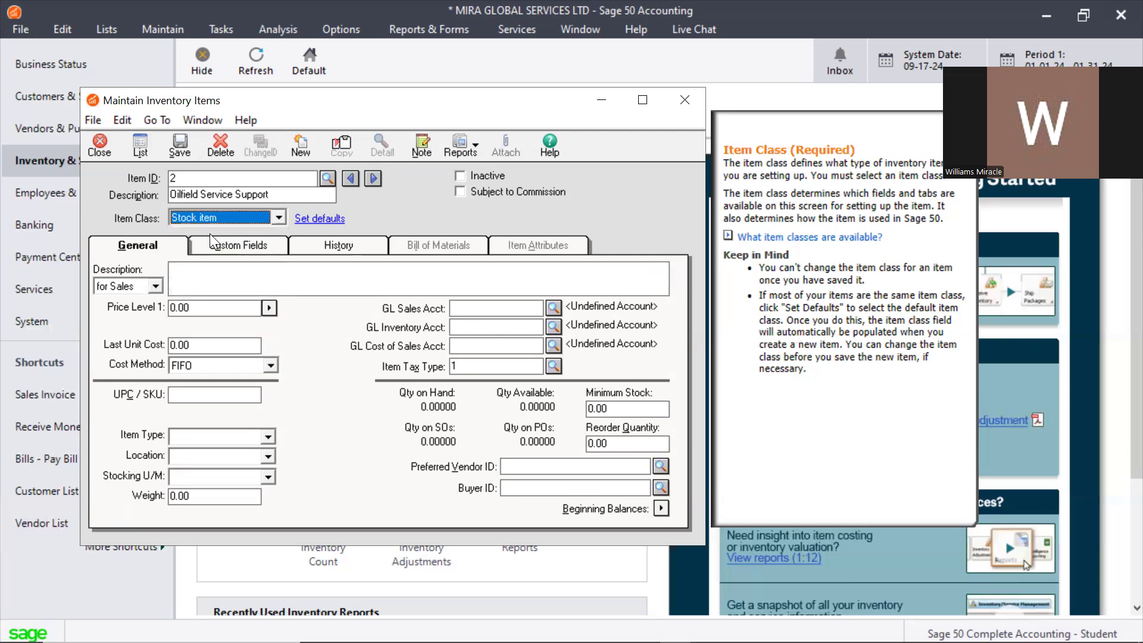
click(279, 216)
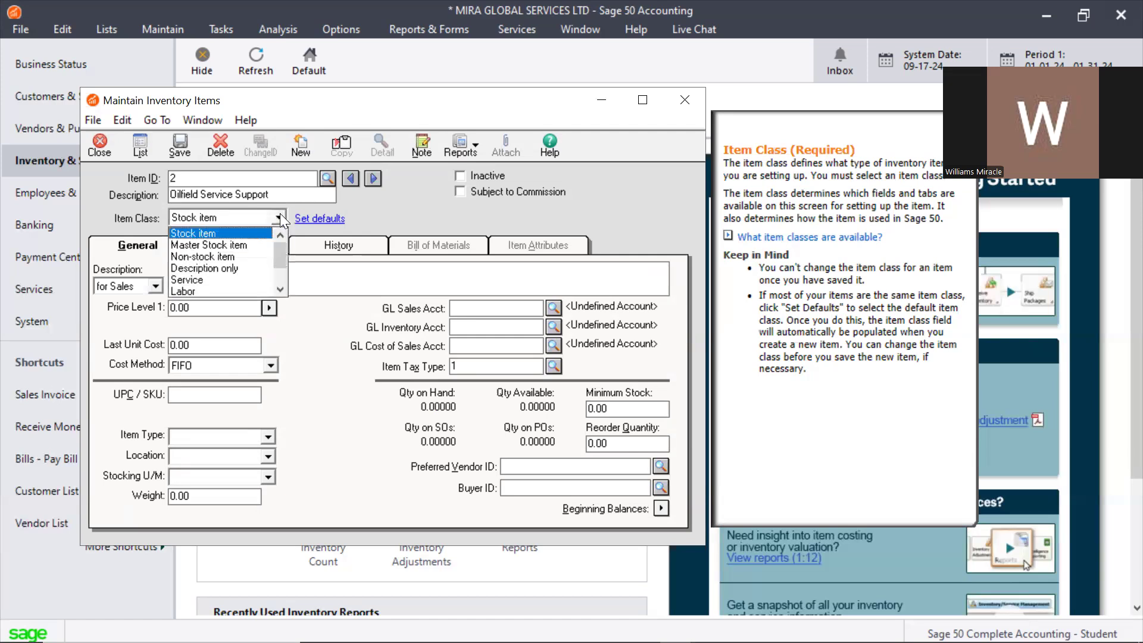
click(205, 281)
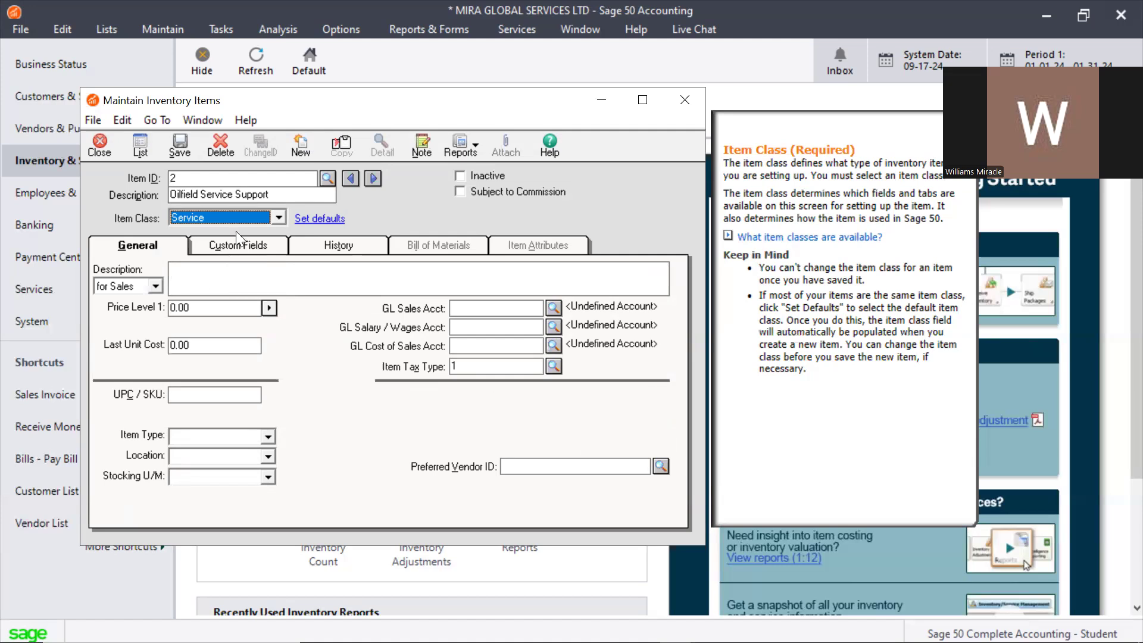
click(278, 217)
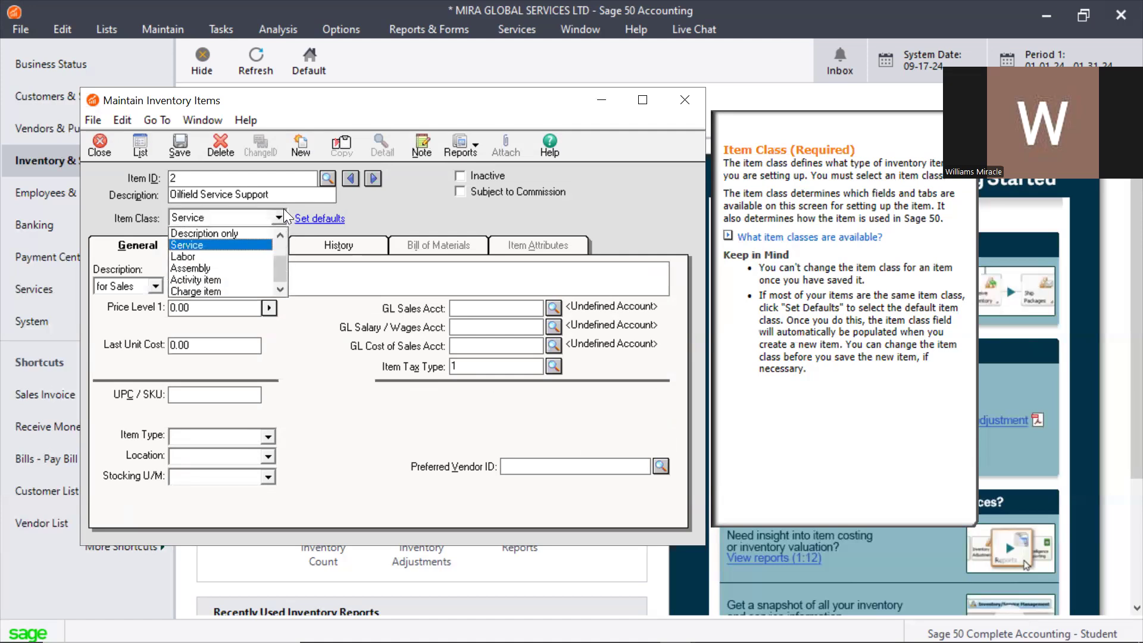
click(220, 243)
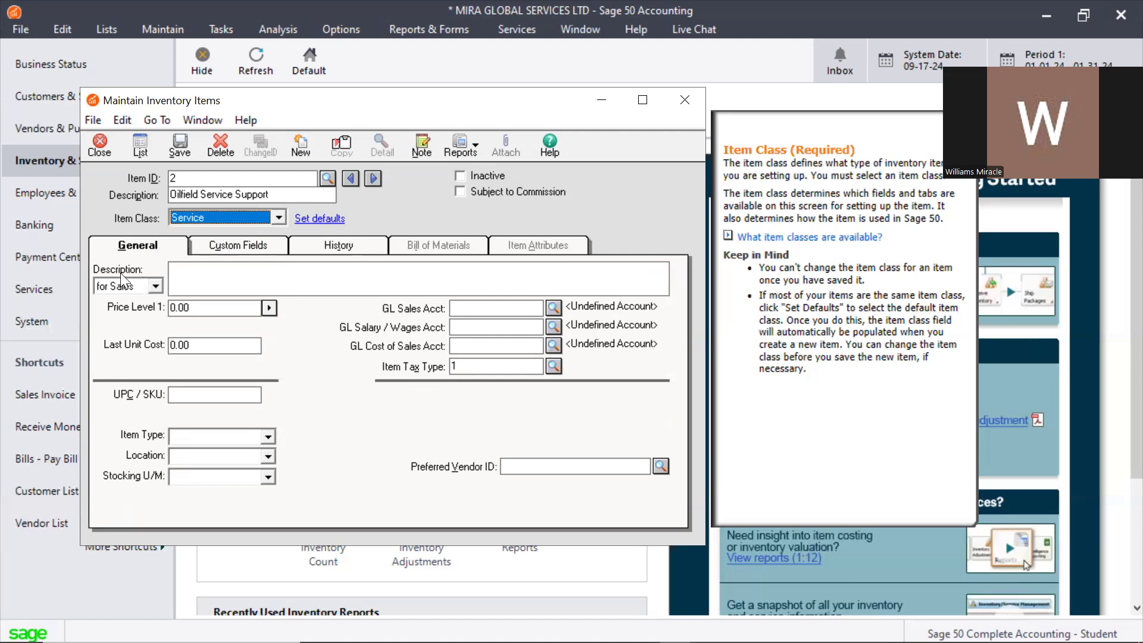
Step: Keep the description for sales, and set Price Level 1 to 2,000,000.00 and the last unit cost to 1,500,000.00
click(156, 285)
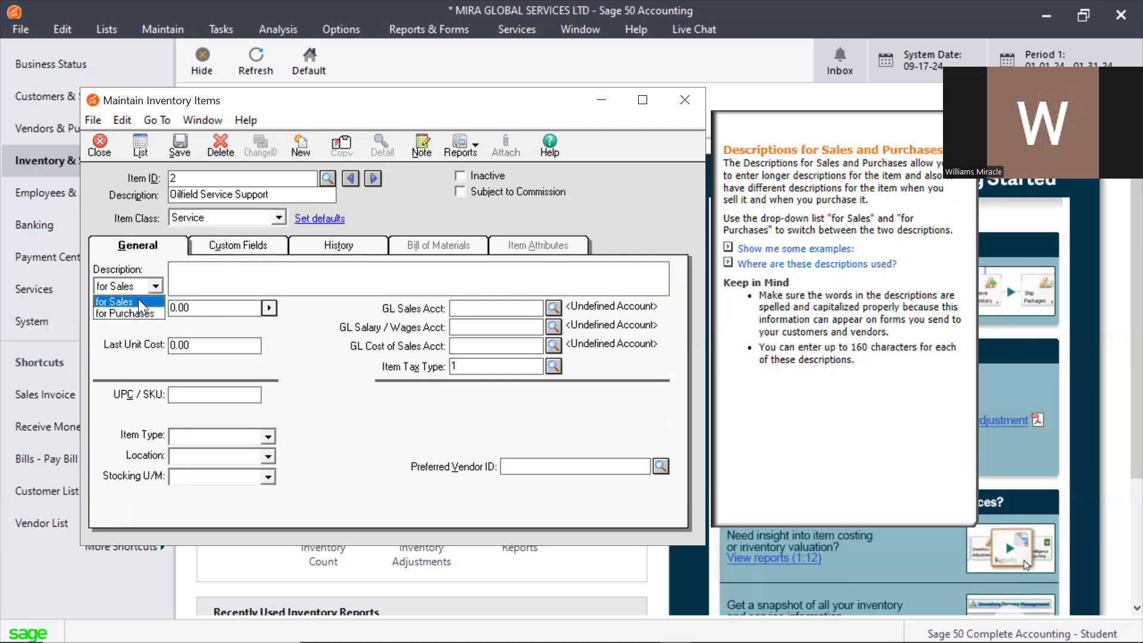
click(138, 298)
key(Tab)
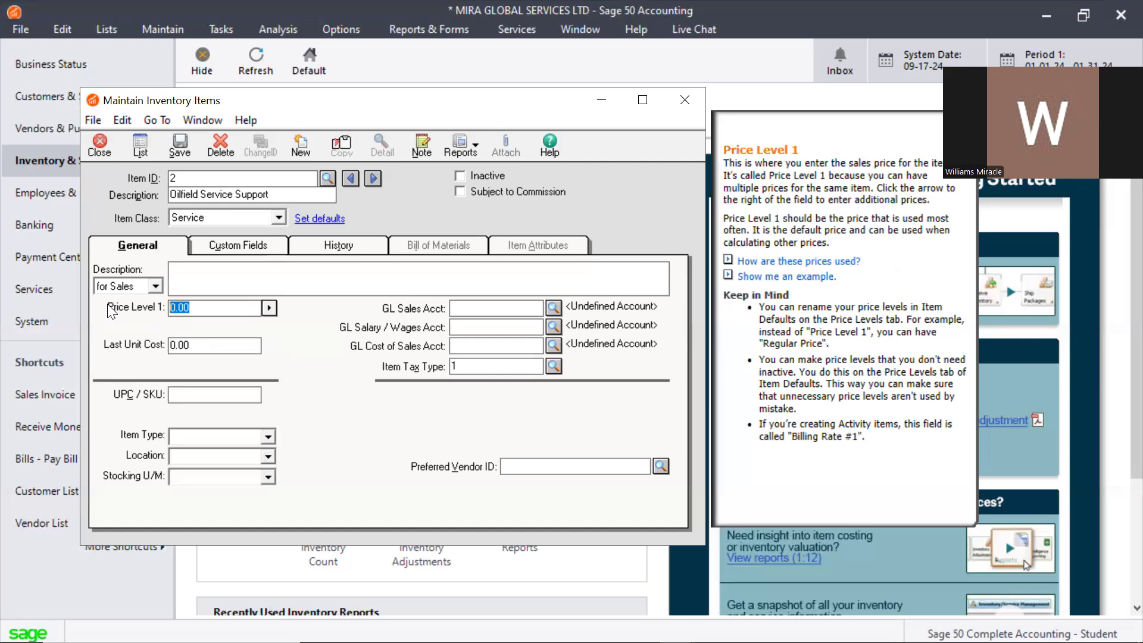
text(2000000)
click(200, 346)
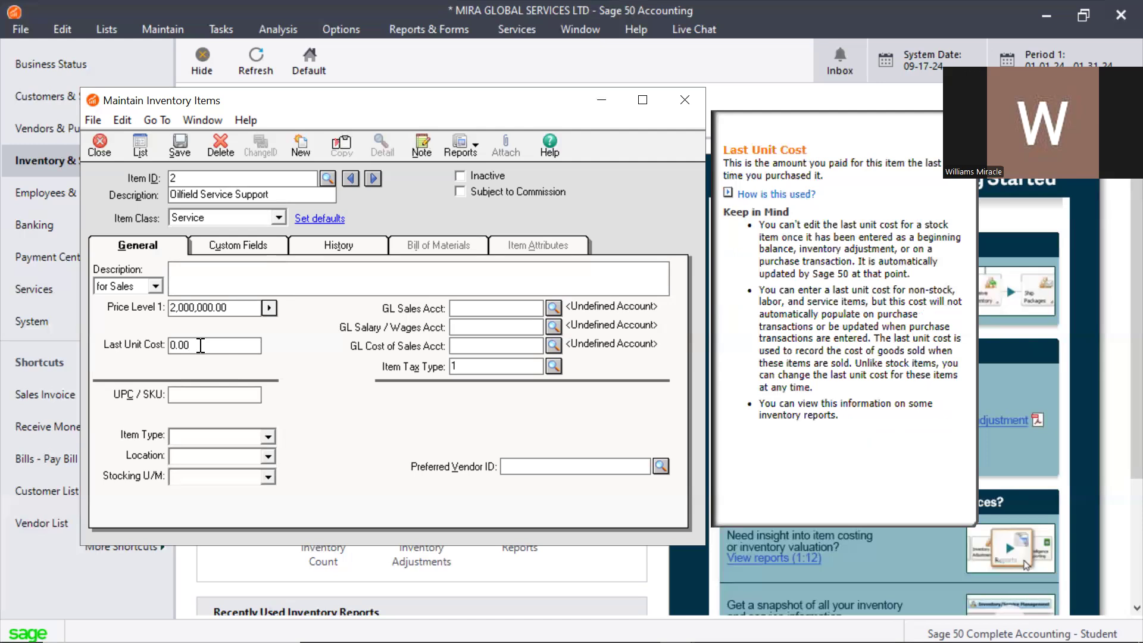
drag(200, 345, 111, 322)
text(1)
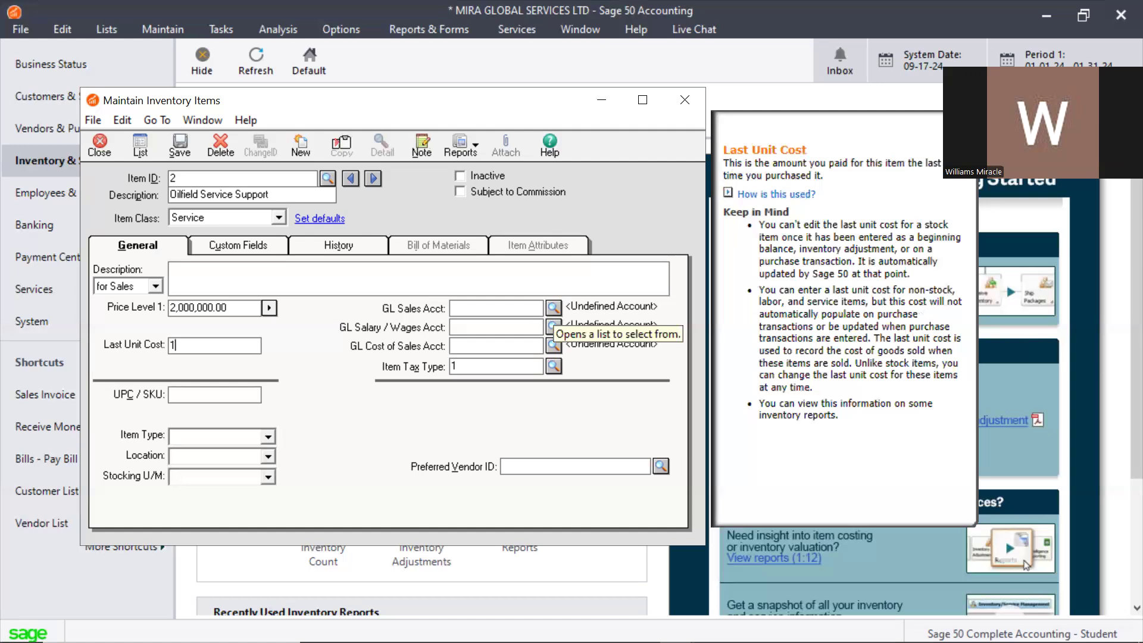
text(500000)
Step: Examine the GL accounts and the full account list for existing sales account IDs, and return to the item record
click(552, 308)
click(553, 308)
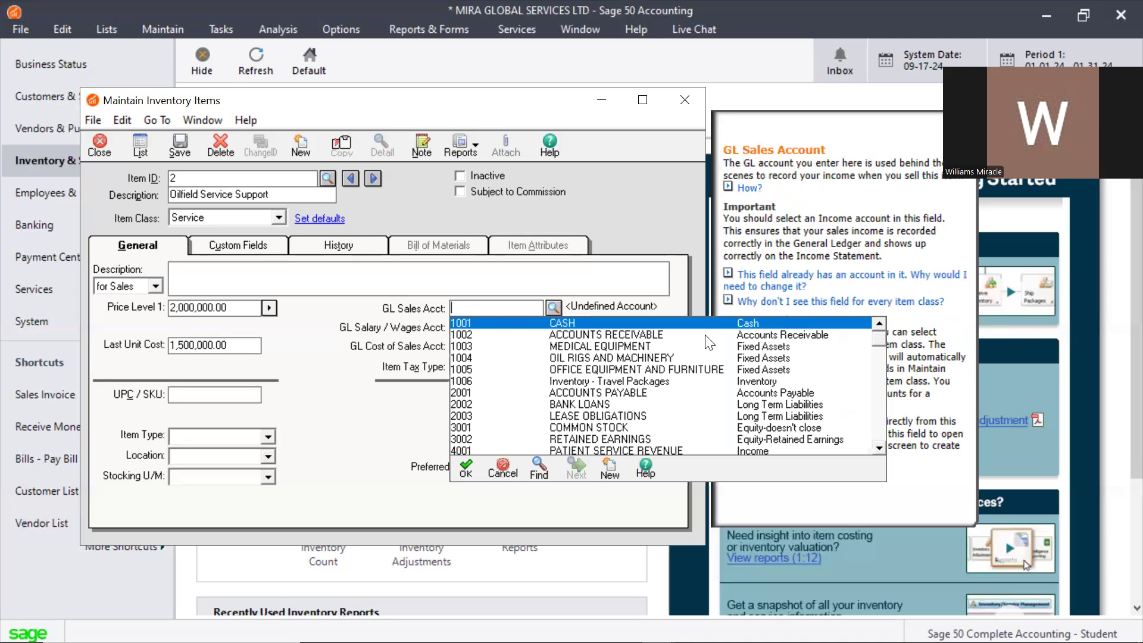
drag(879, 339, 876, 415)
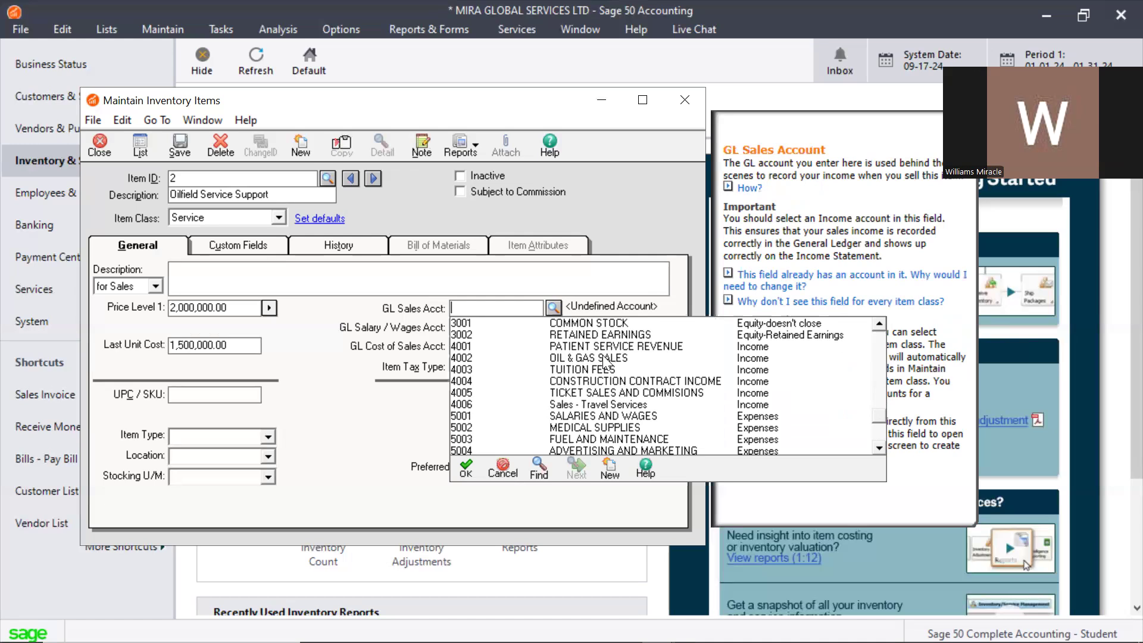
click(609, 468)
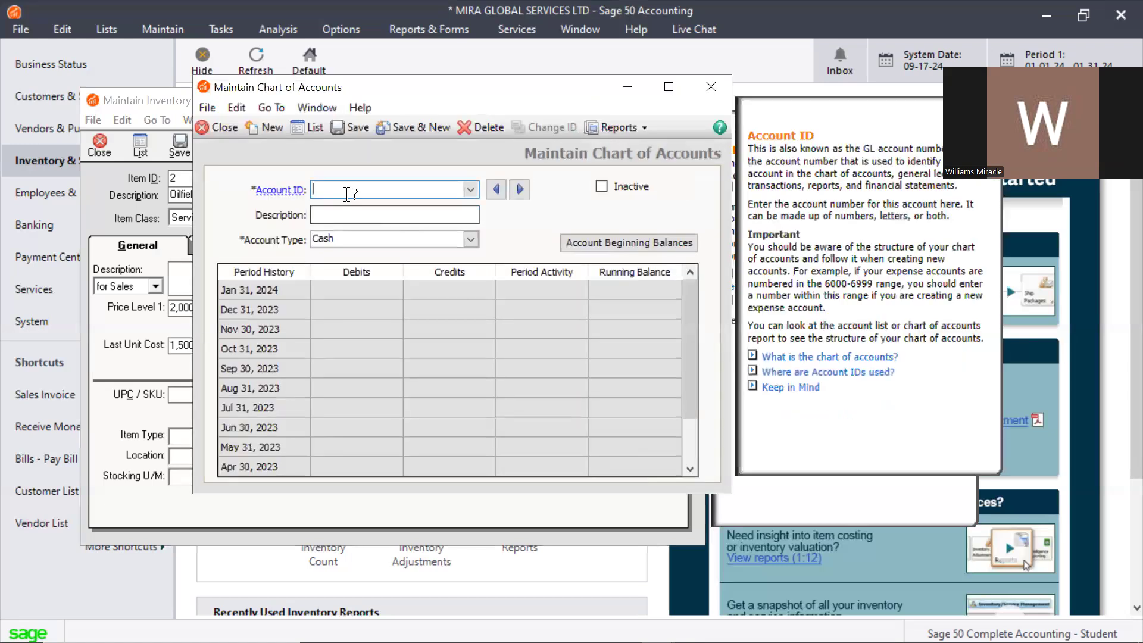
click(294, 129)
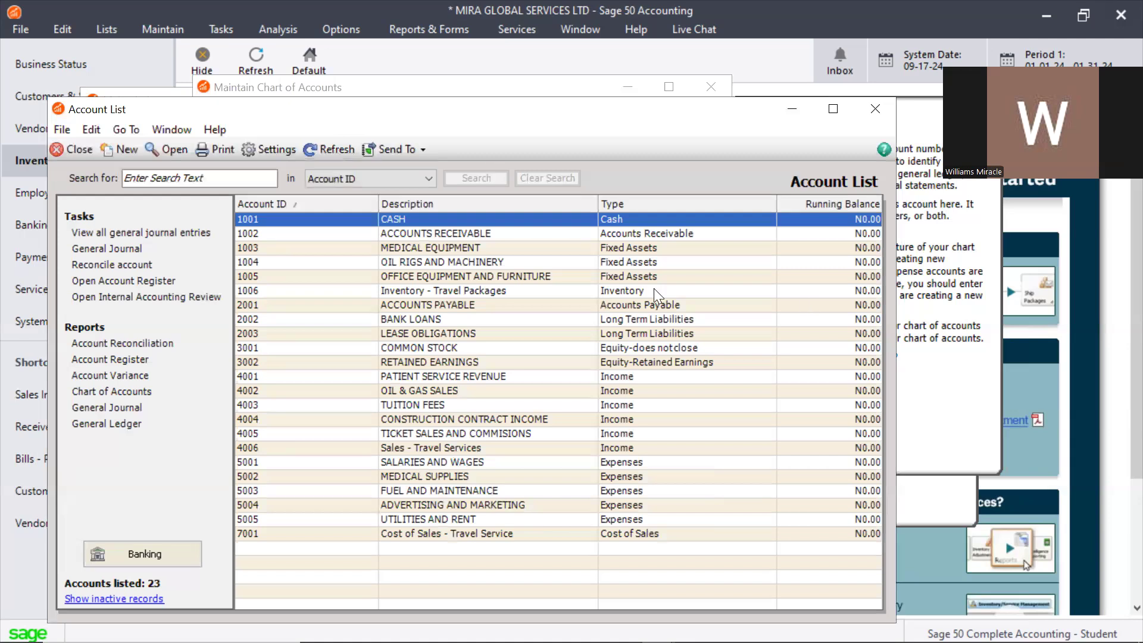
click(435, 446)
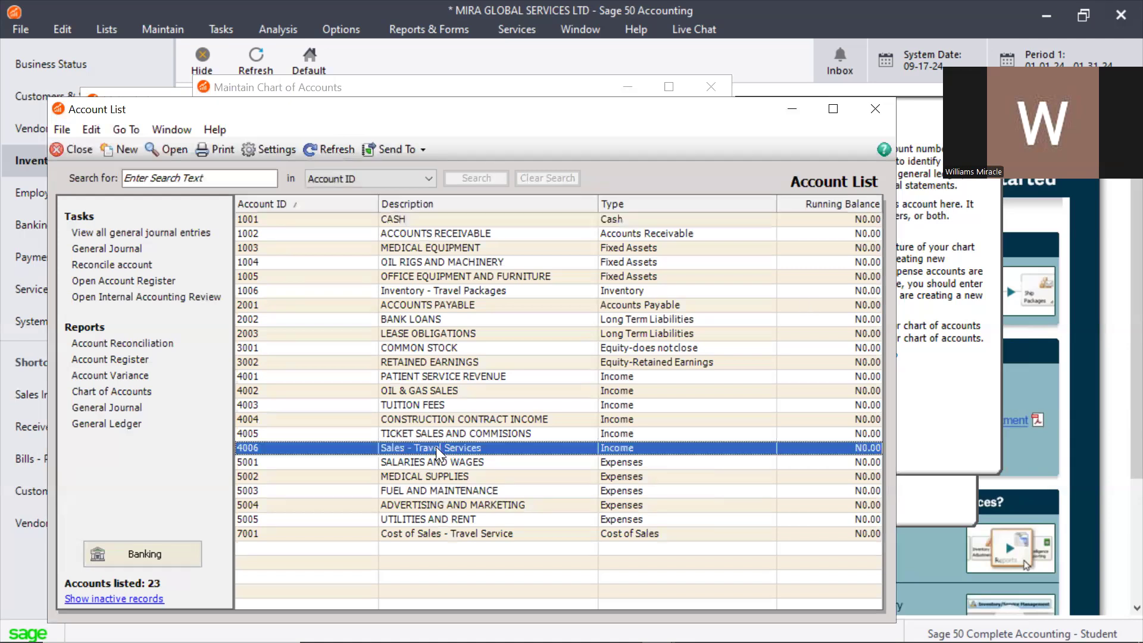
click(128, 148)
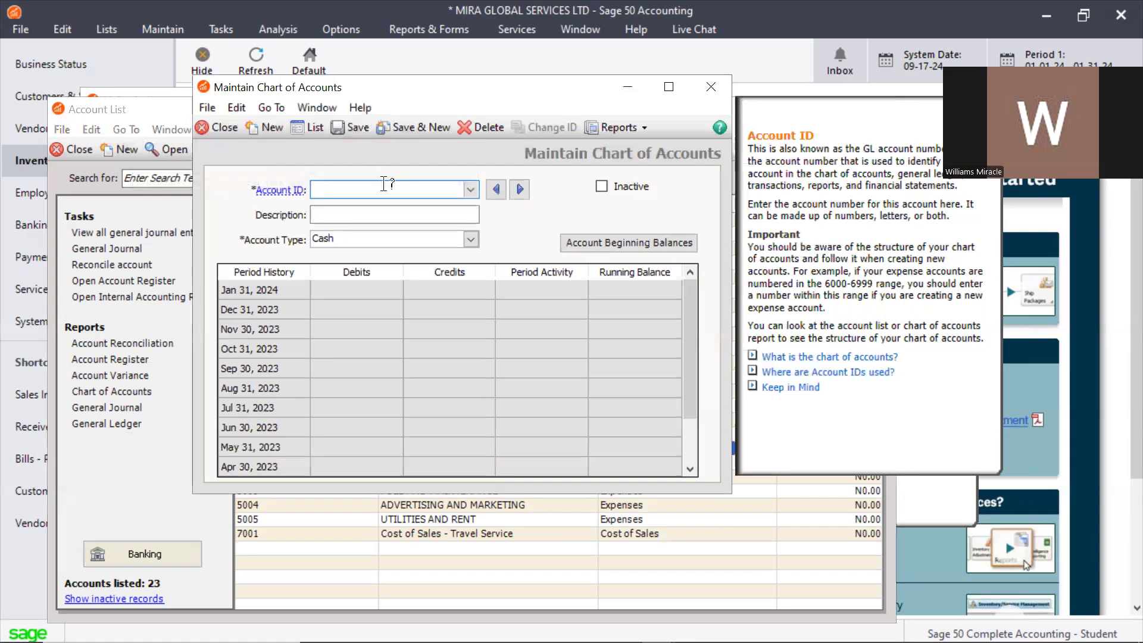
click(698, 89)
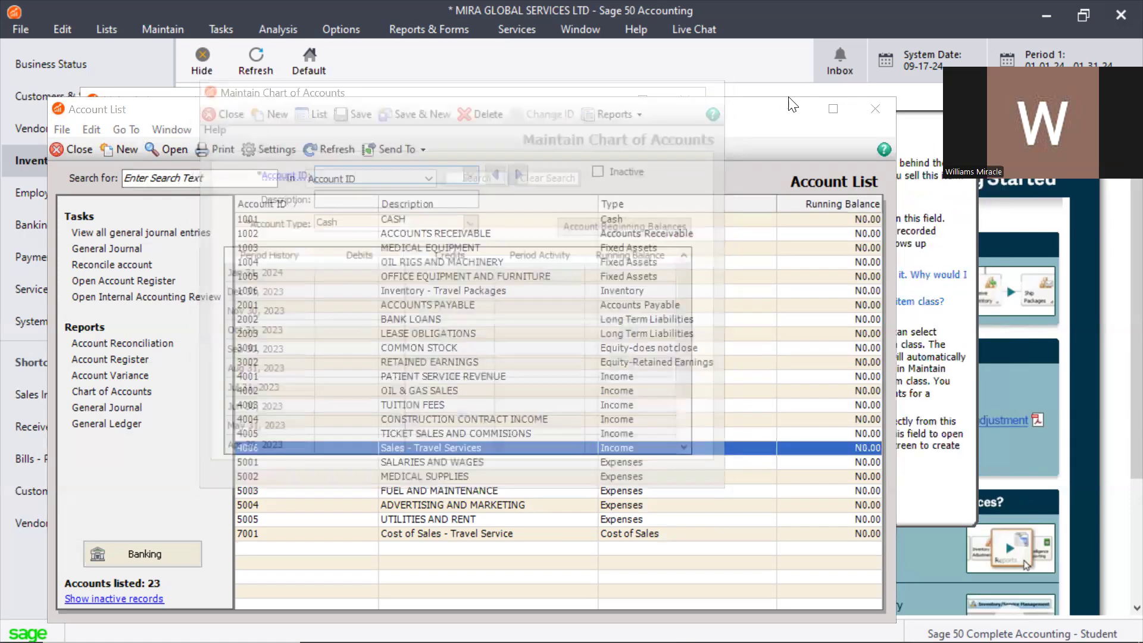
click(864, 116)
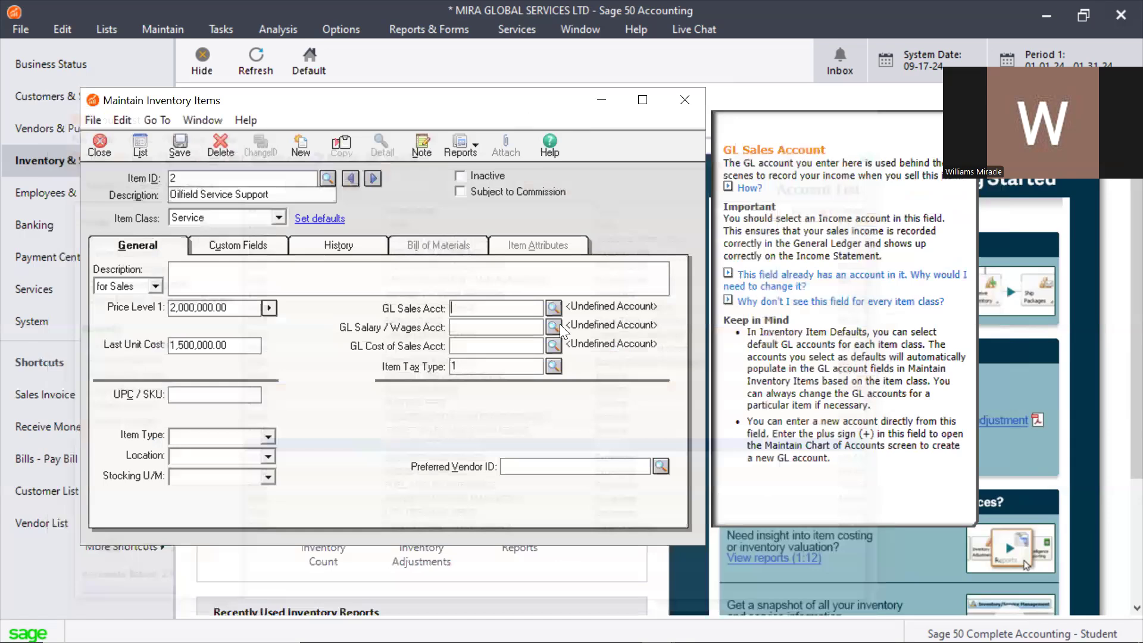
Step: Create and save GL account 4007, Sales - Oilfield Services, with the account type Income
click(553, 307)
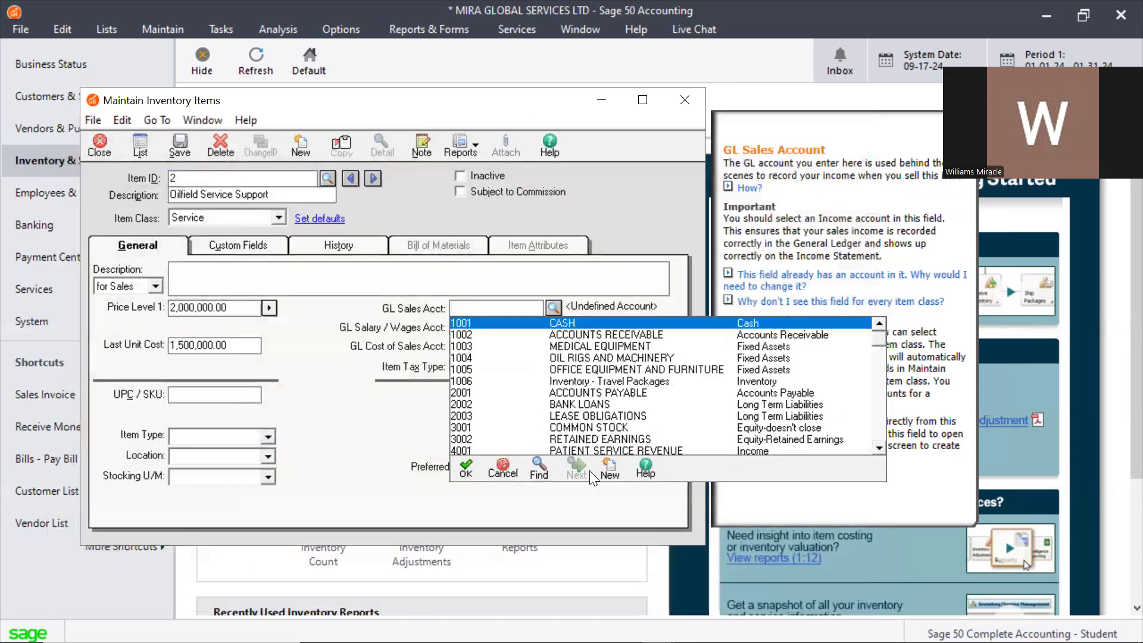
click(613, 471)
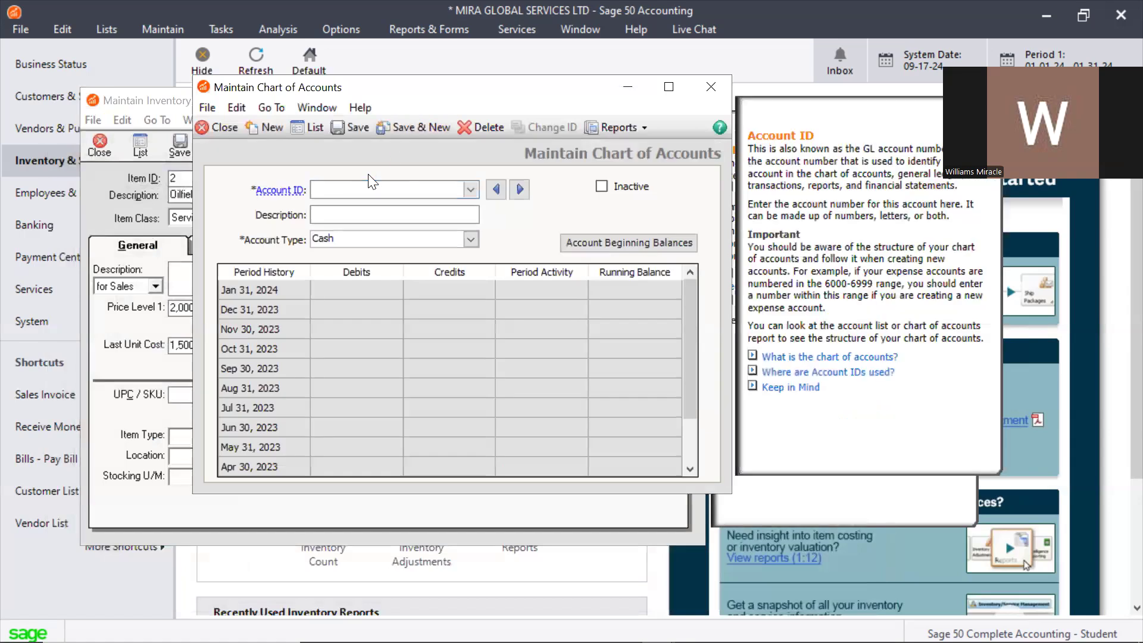
text(4007)
key(Tab)
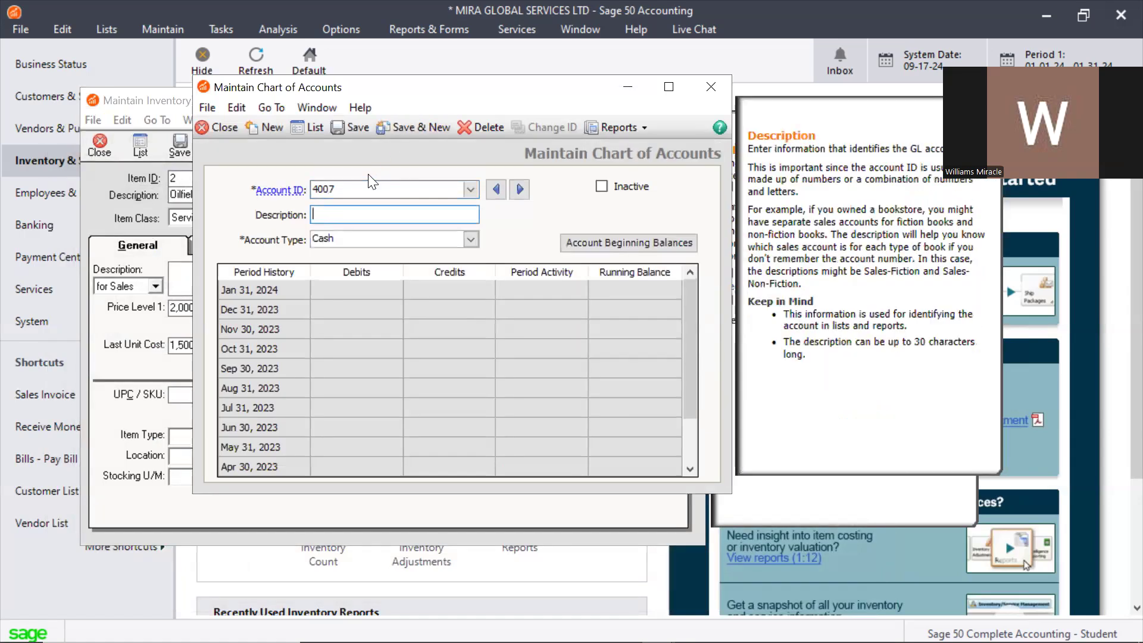
text(Sales - Oilfield Services)
key(Tab)
text(i)
key(Tab)
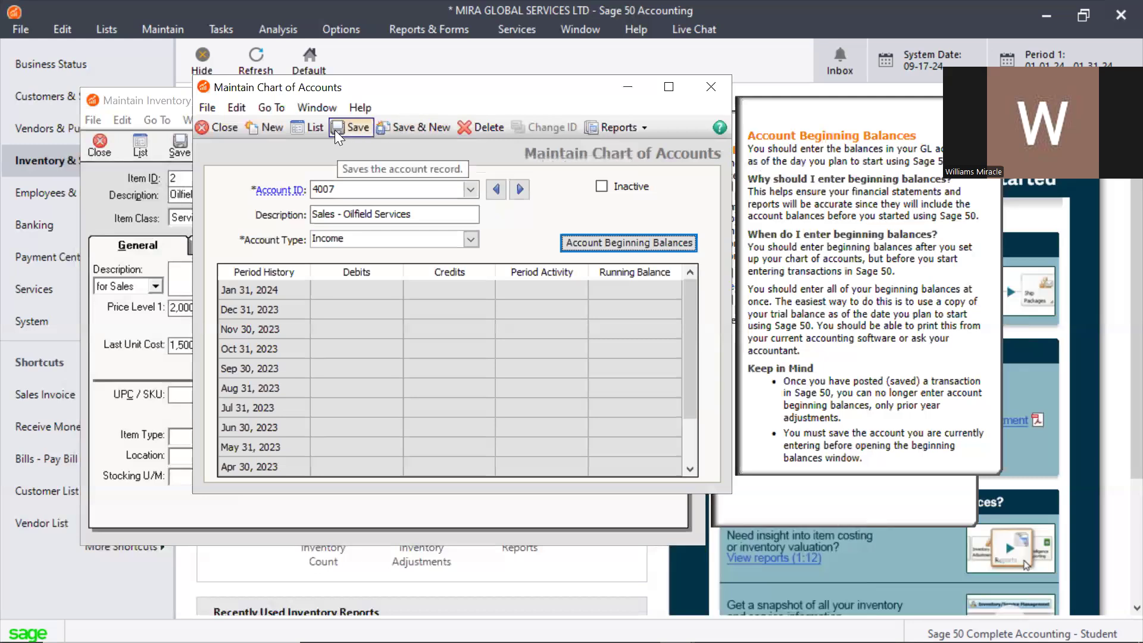
click(392, 129)
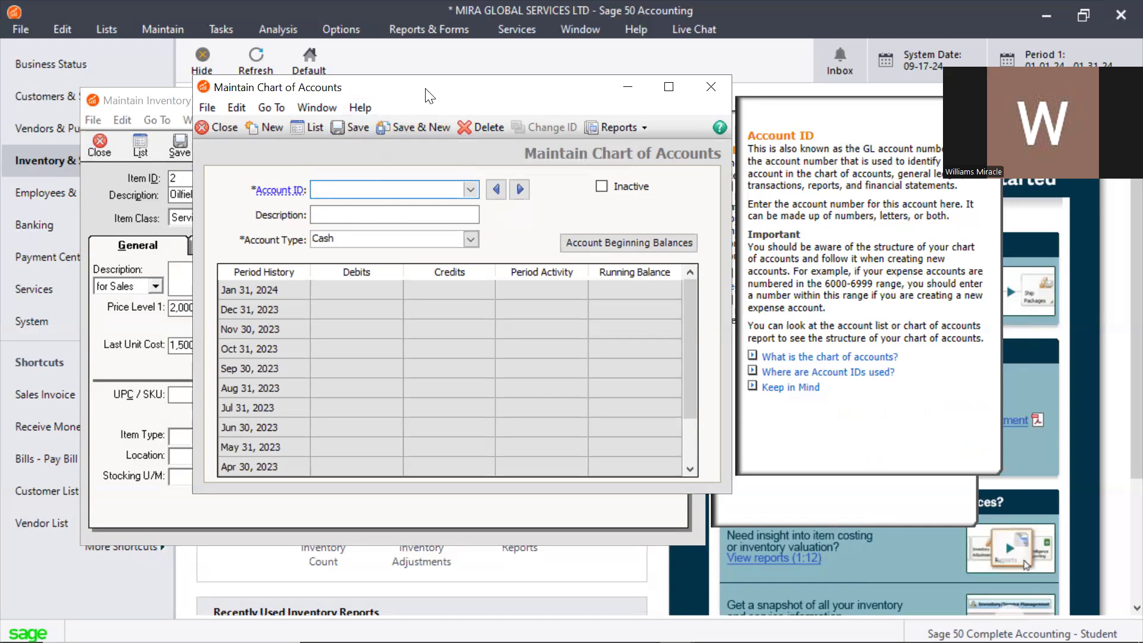
Step: Check the account list for the saved sales account and the existing cost of sales ID, and close the list
drag(427, 94, 491, 222)
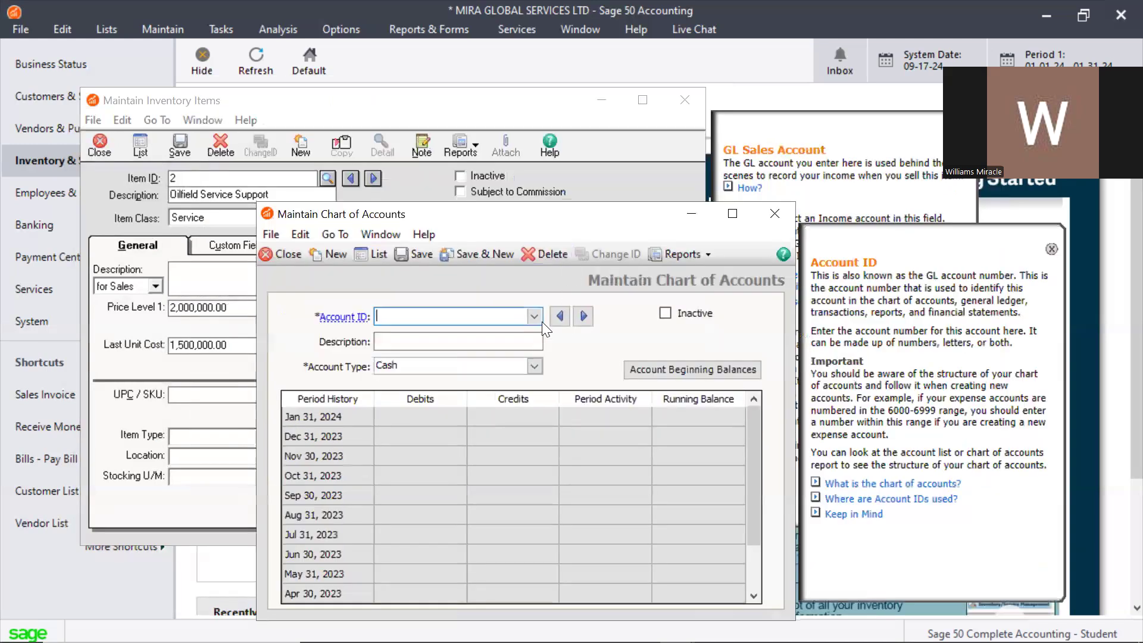
click(376, 254)
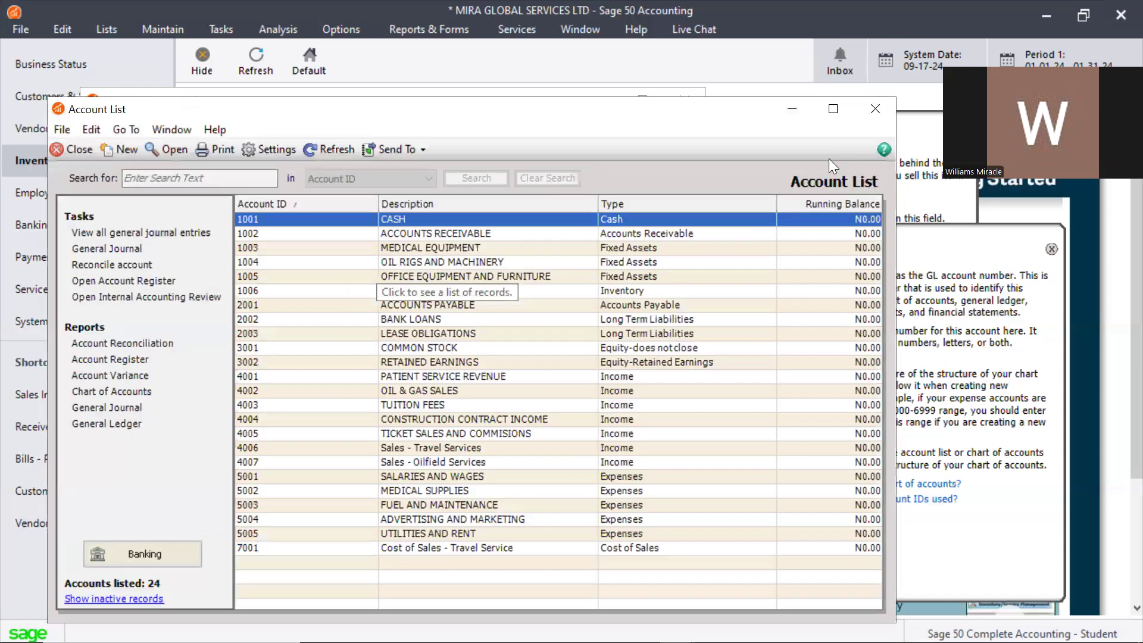
click(861, 109)
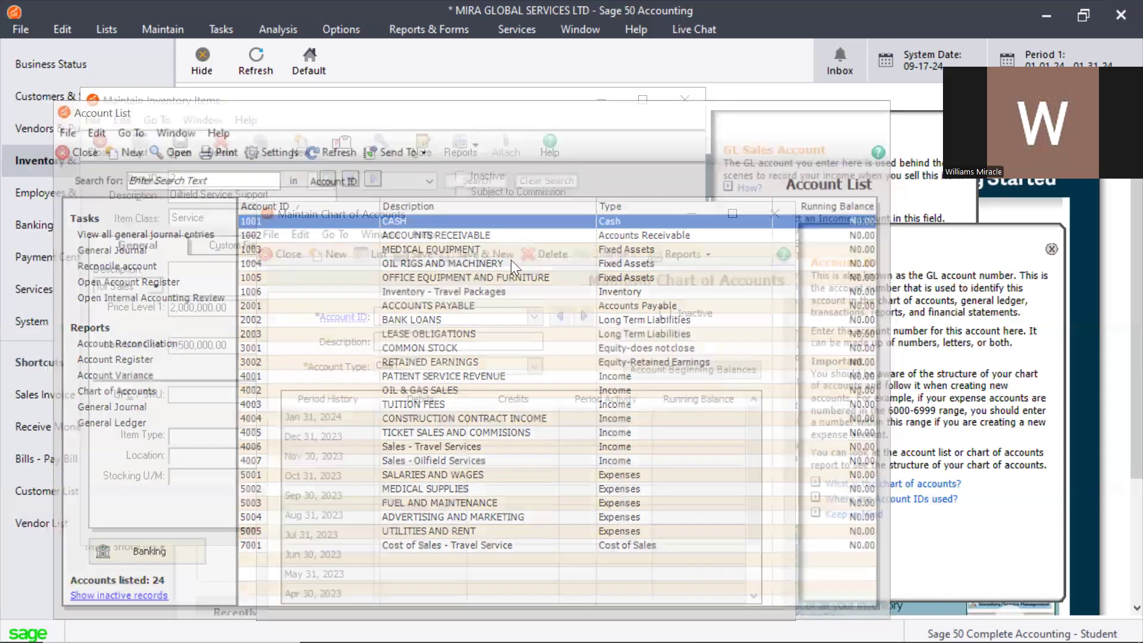
Step: Create GL account 7002, Cost of Sales - Oilfield Servi, with type Cost of Sales, save it and close the account record
text(7)
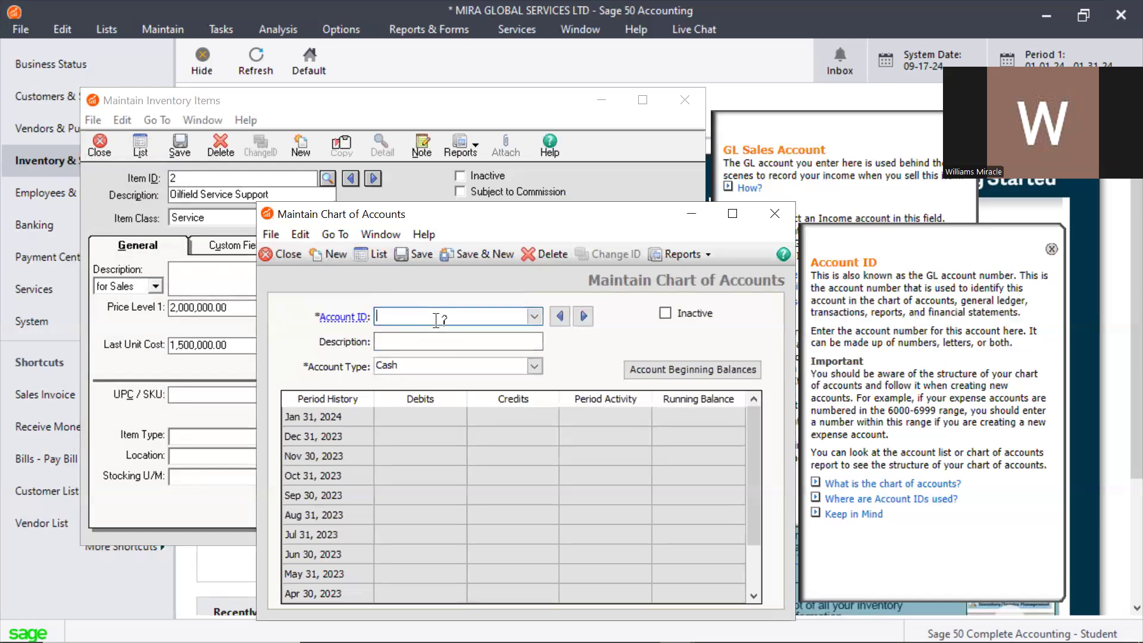
text(002)
key(Tab)
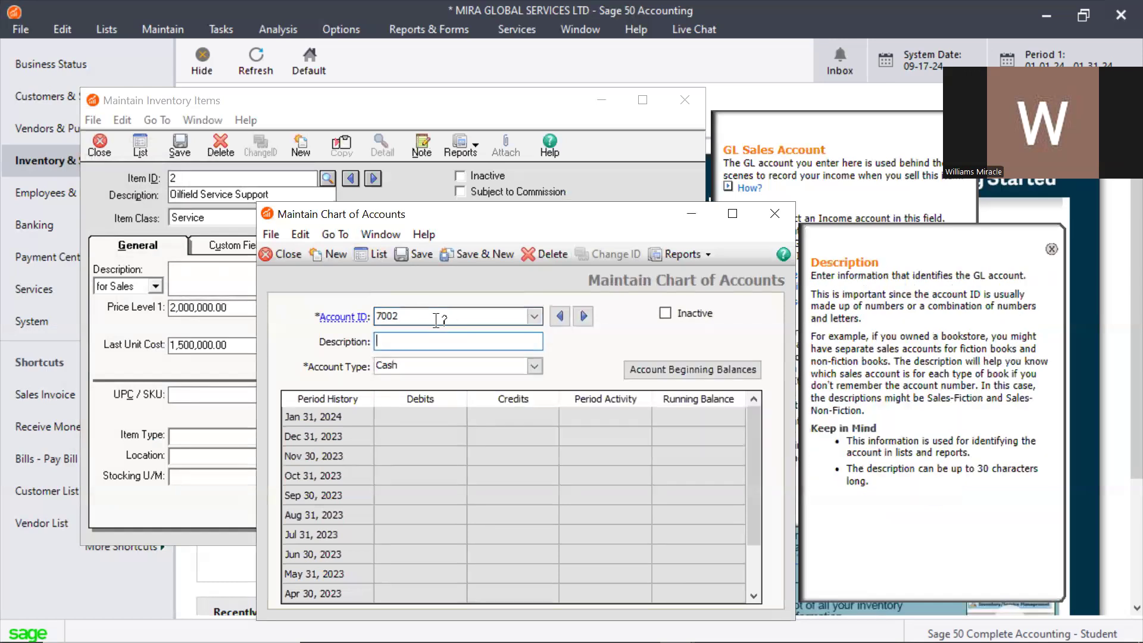
text(Cost of Sales -)
text(Oilfield Servi)
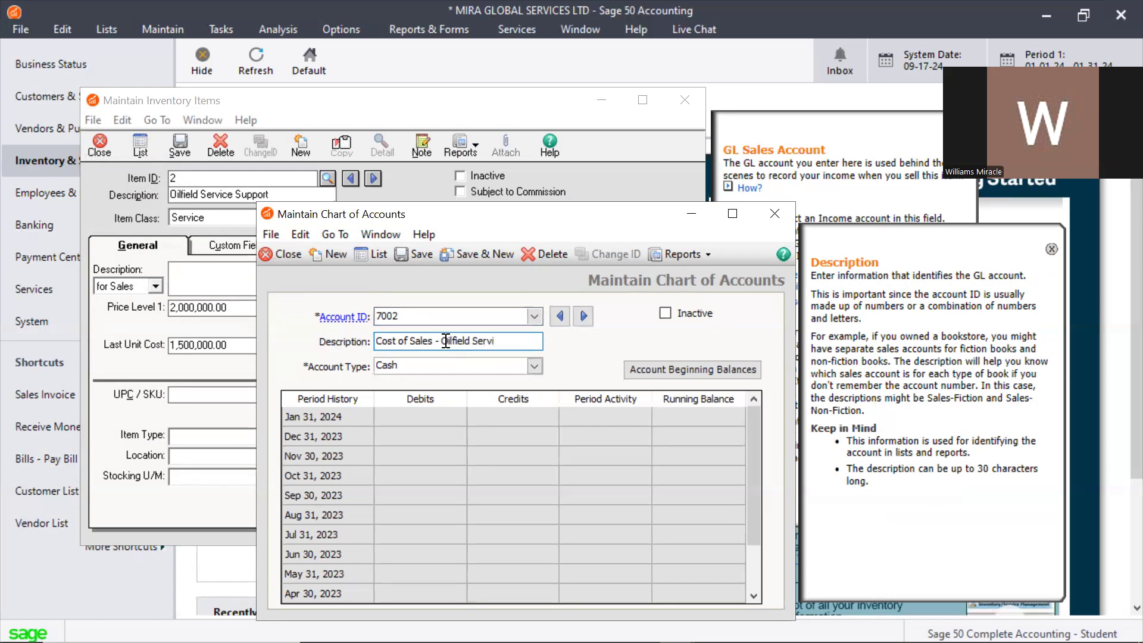
click(419, 368)
key(c)
key(Return)
key(Return)
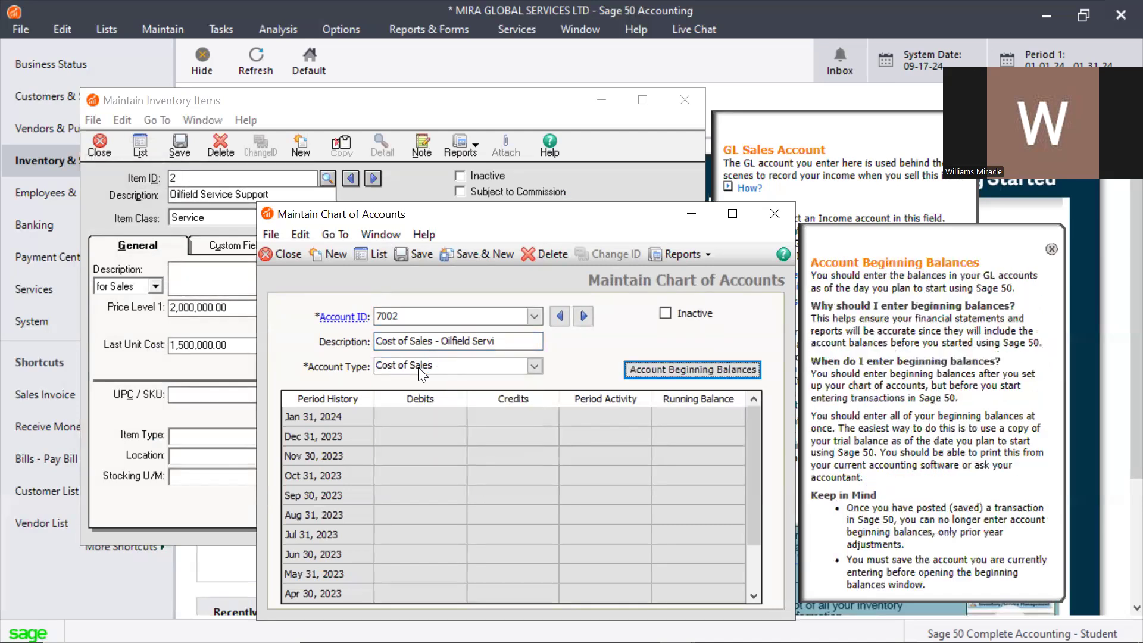
click(427, 252)
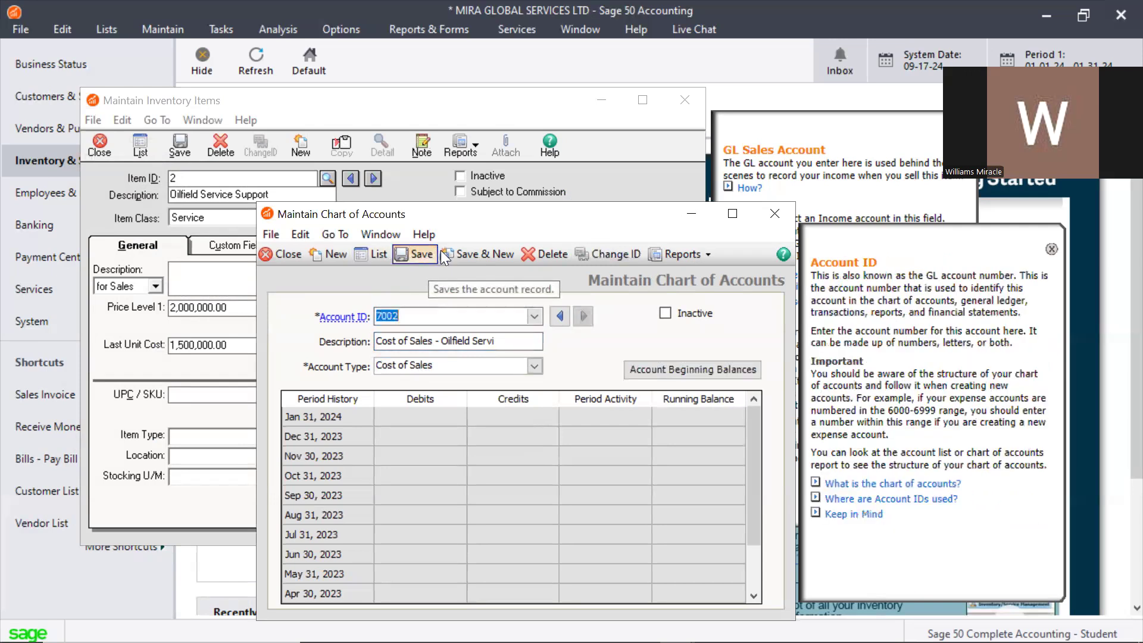
click(774, 214)
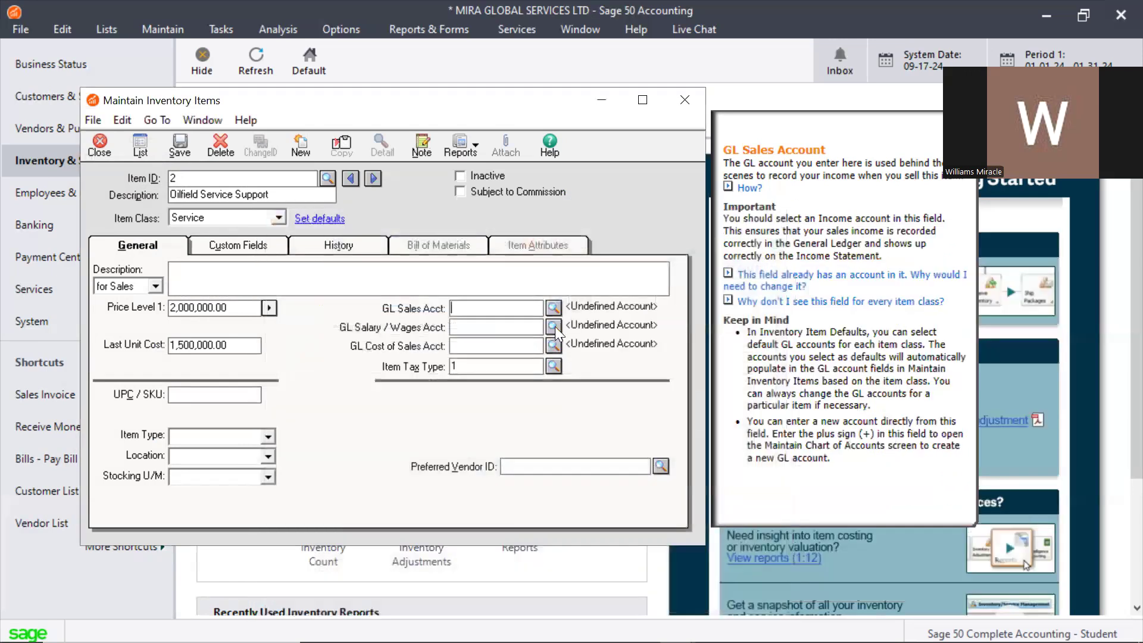
Step: Try to pick the item's GL sales account from the account list, starting the lookup at 4001
click(552, 307)
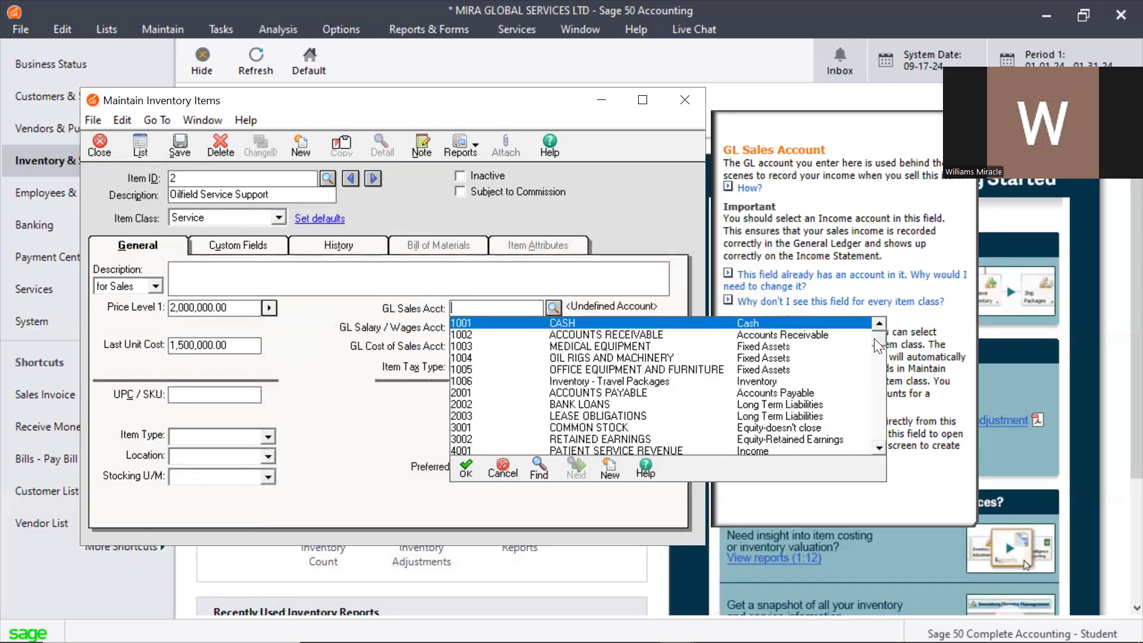
text(4001)
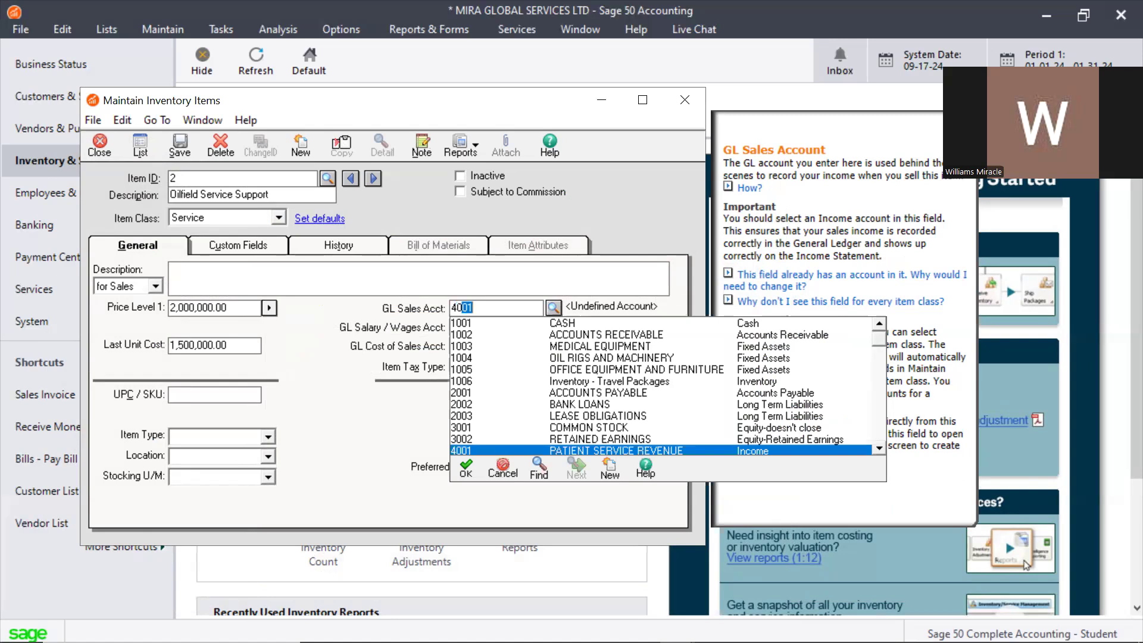
key(Down)
key(Down)
key(Down)
key(Down)
key(Down)
key(Down)
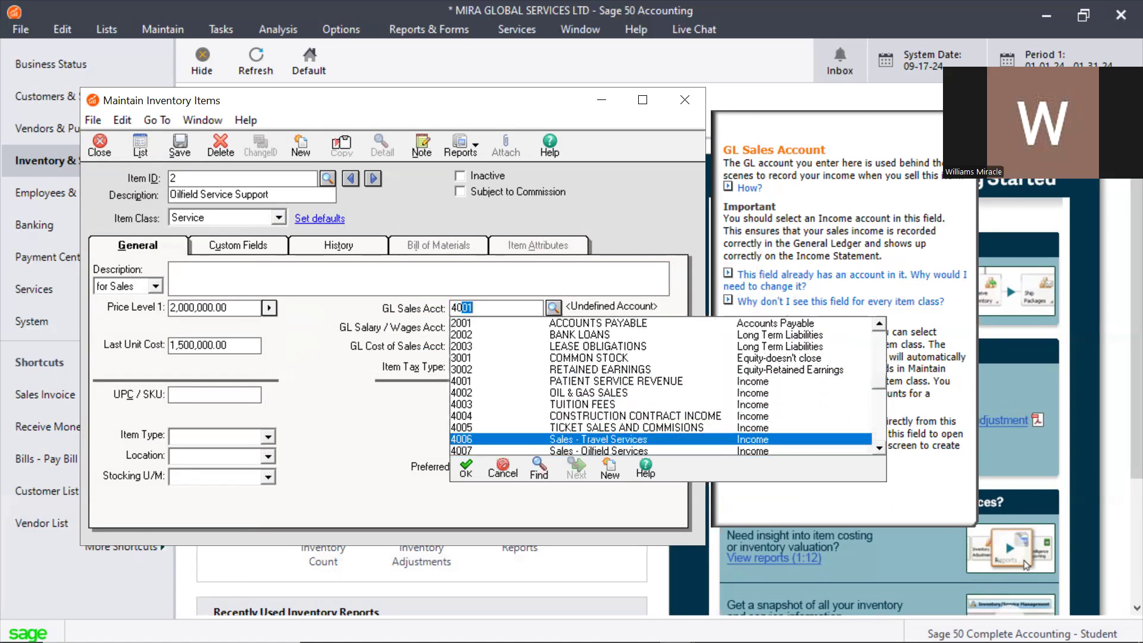
key(Tab)
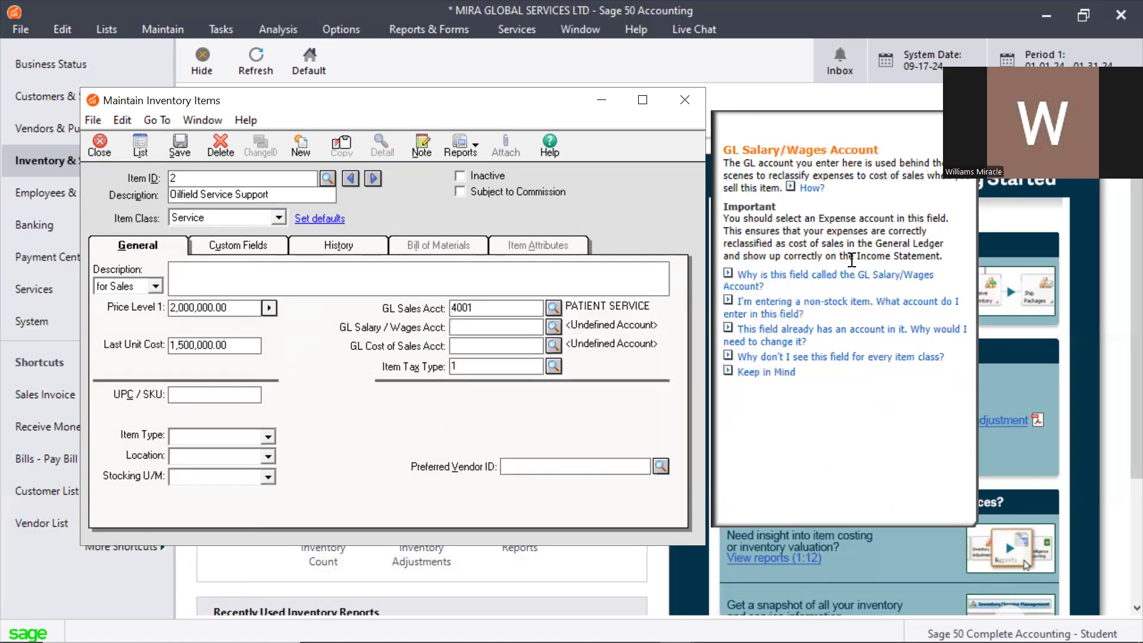
Step: Set the item's GL sales account to 4007, Sales - Oilfield Services
click(554, 309)
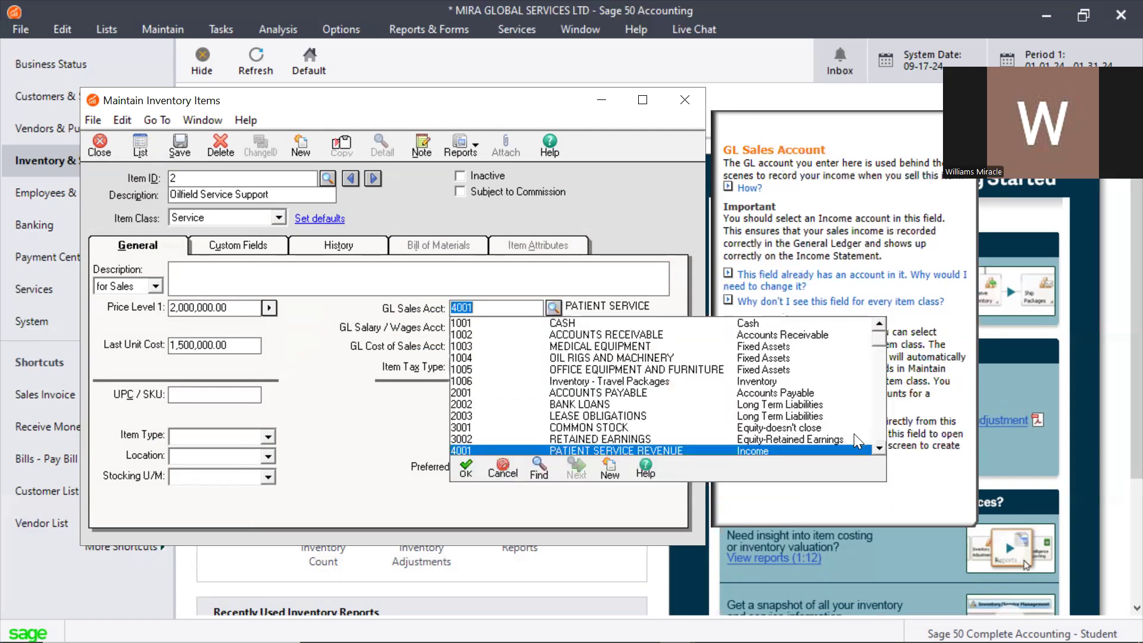
scroll(875, 446, down, 9)
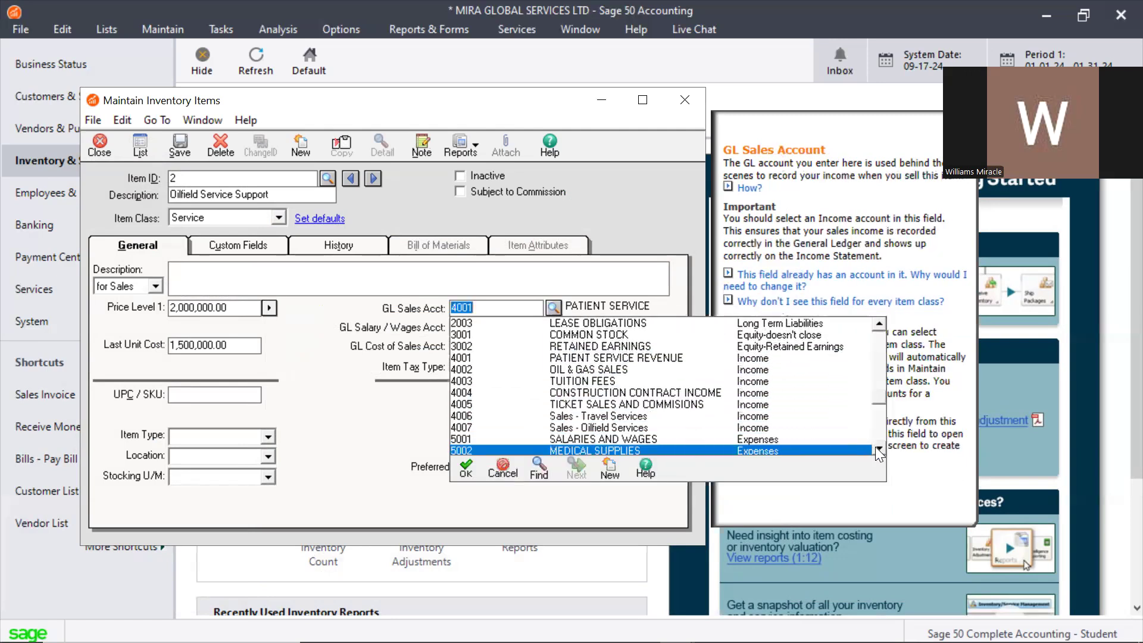
scroll(874, 446, up, 2)
scroll(875, 446, up, 1)
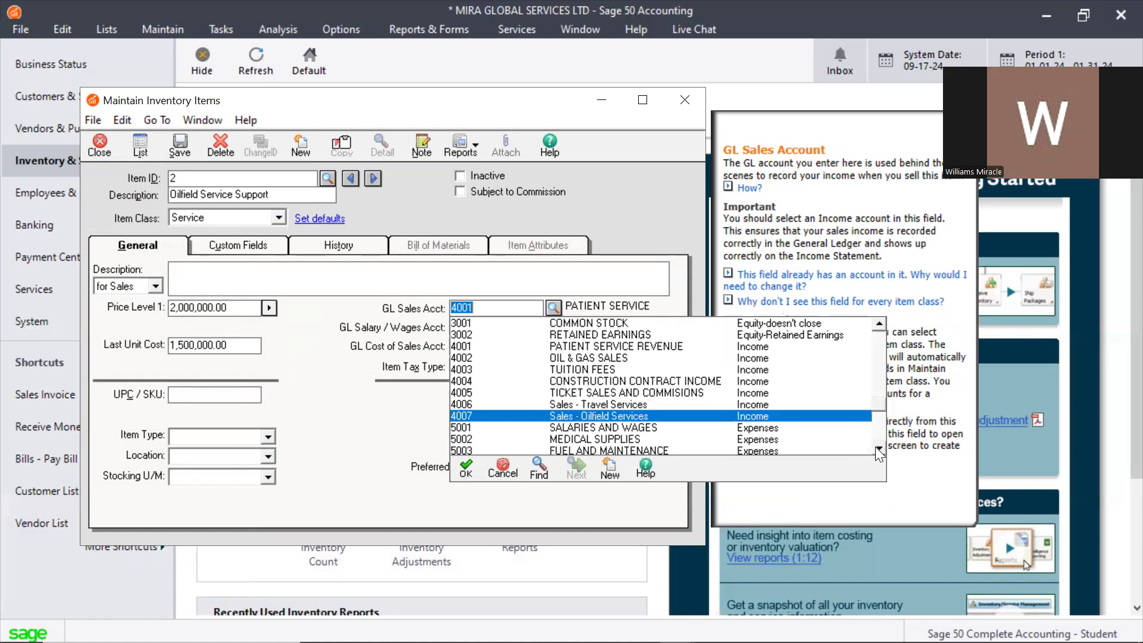
double_click(640, 417)
Step: Set the item's GL cost of sales account to 7002, Cost of Sales - Oilfield Servi, and try to save the item
click(553, 326)
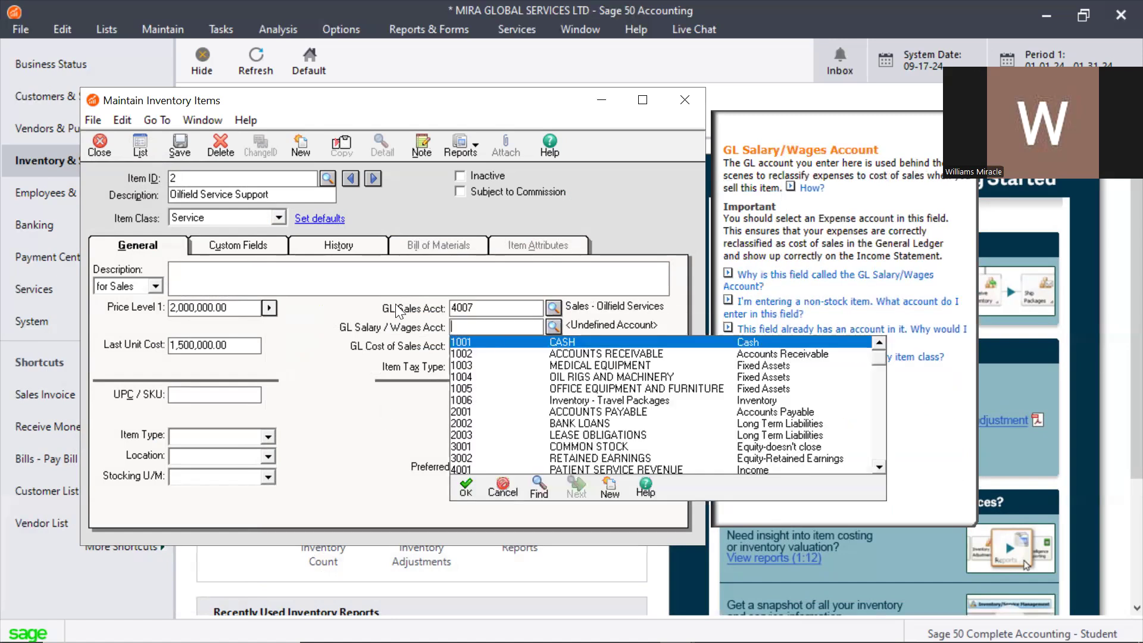
click(596, 288)
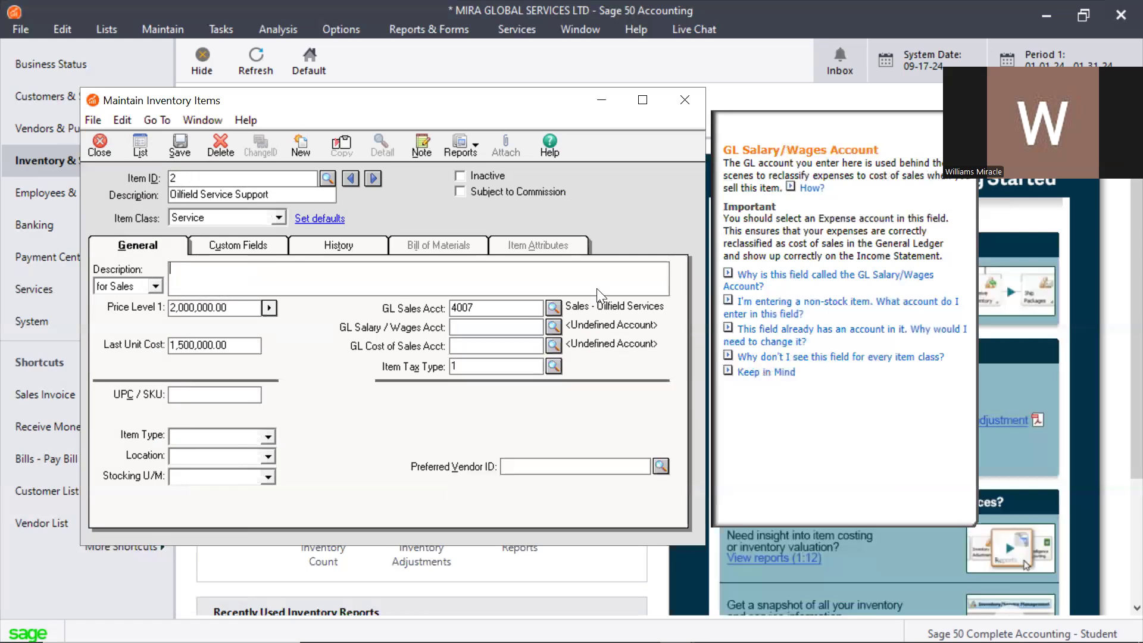
click(554, 345)
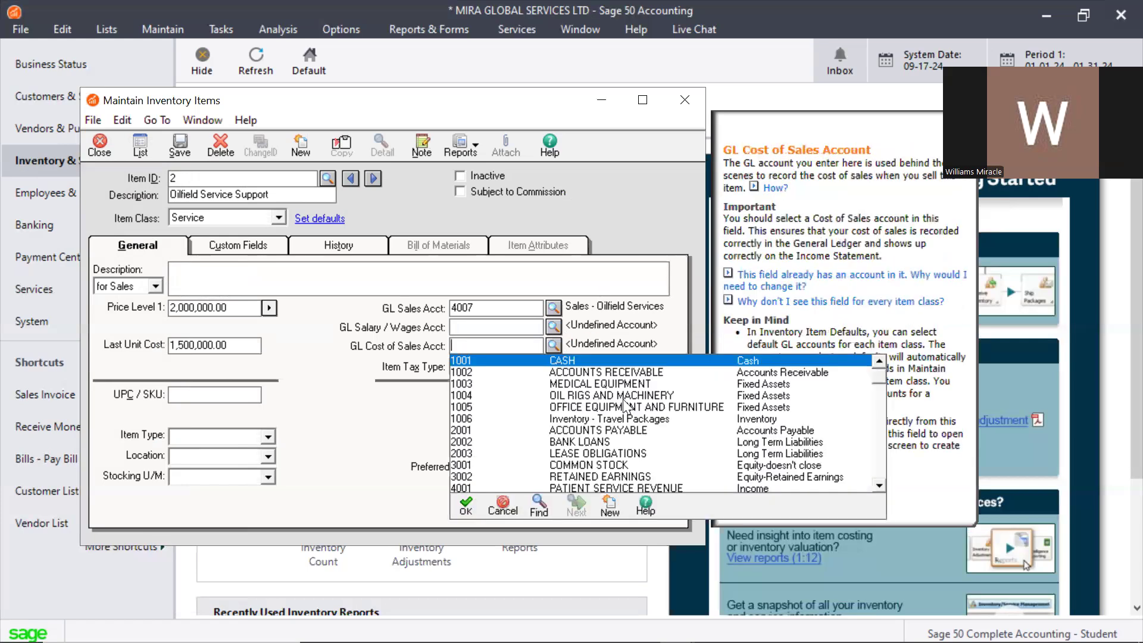
drag(878, 379, 872, 495)
double_click(668, 486)
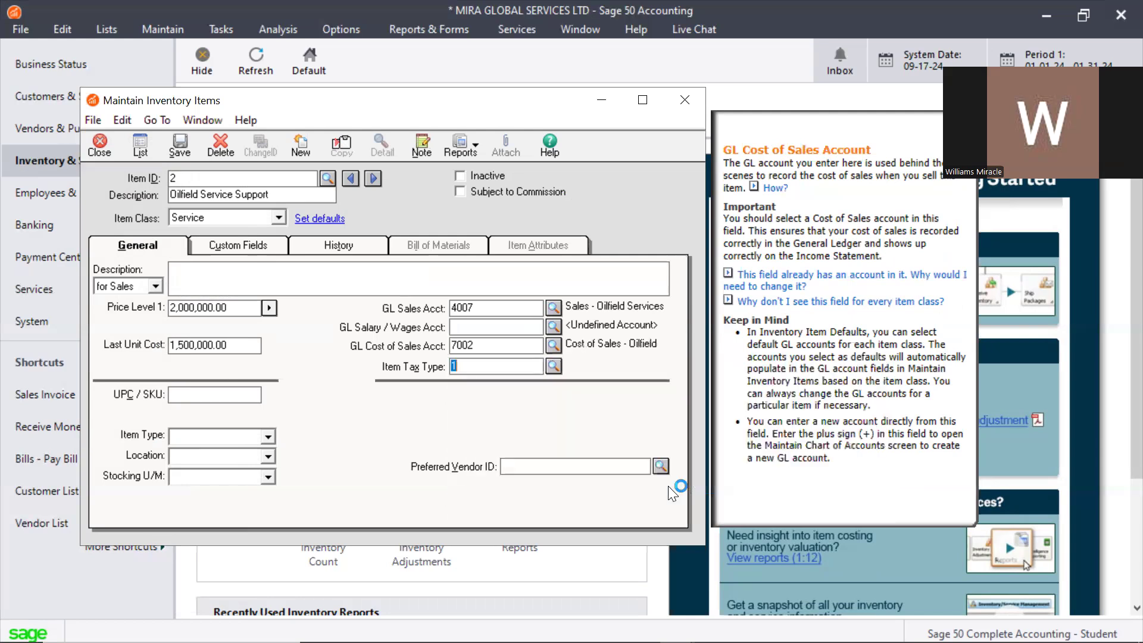
key(Tab)
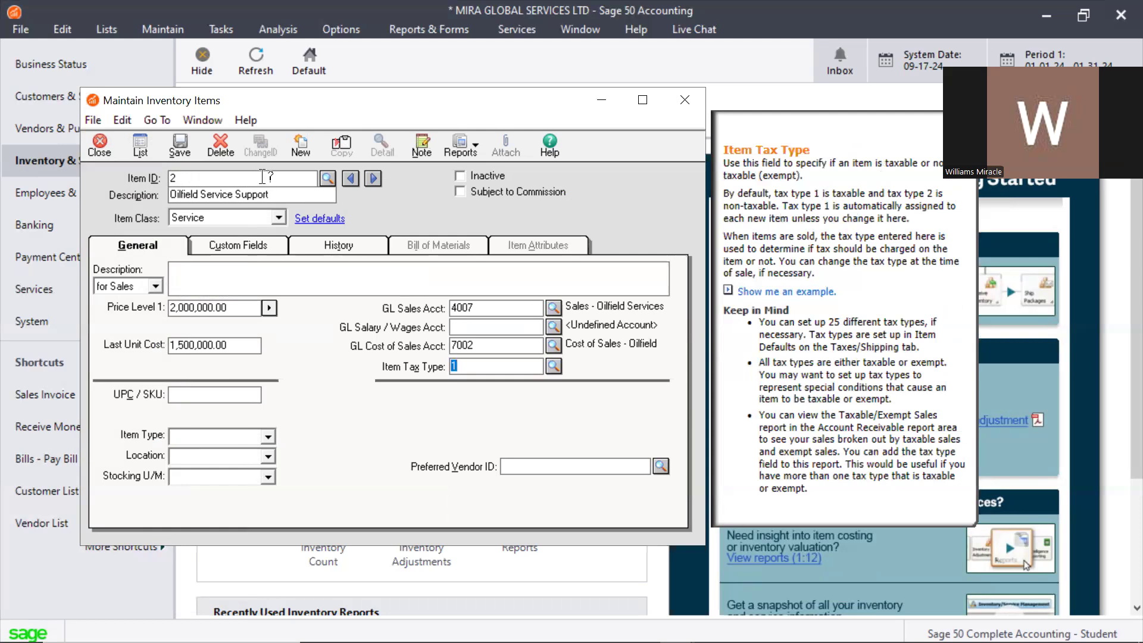
click(169, 146)
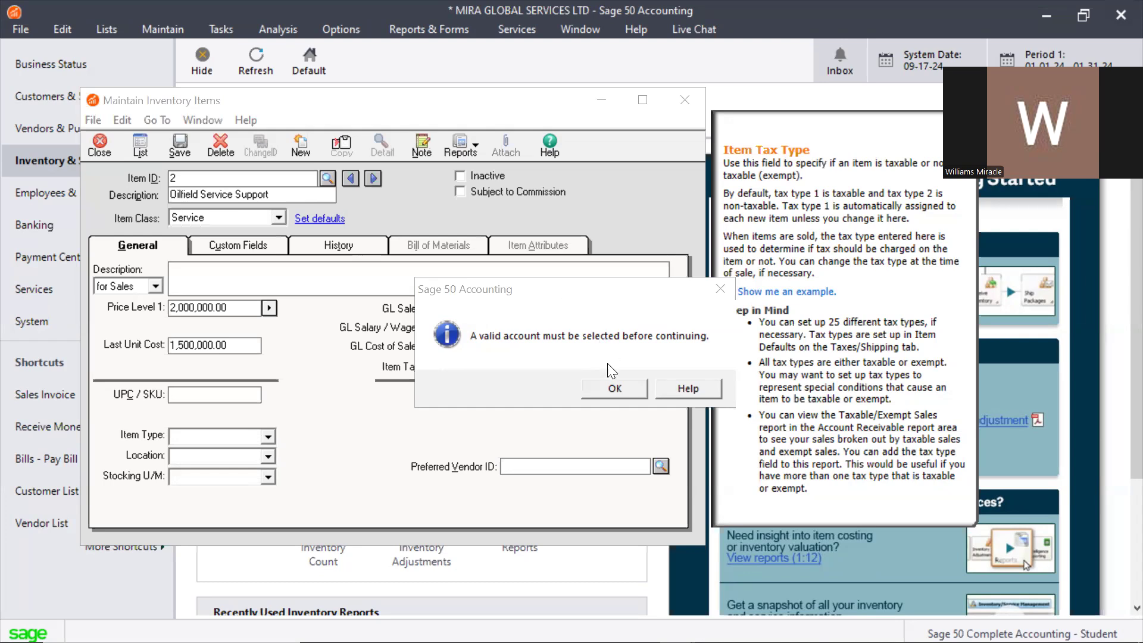
click(602, 387)
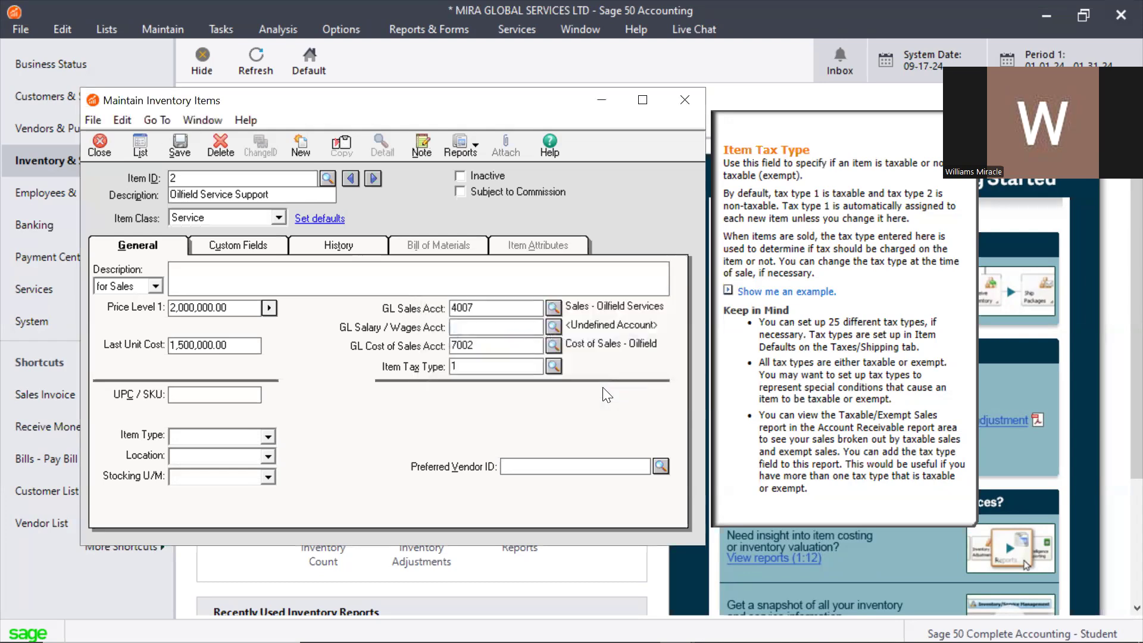
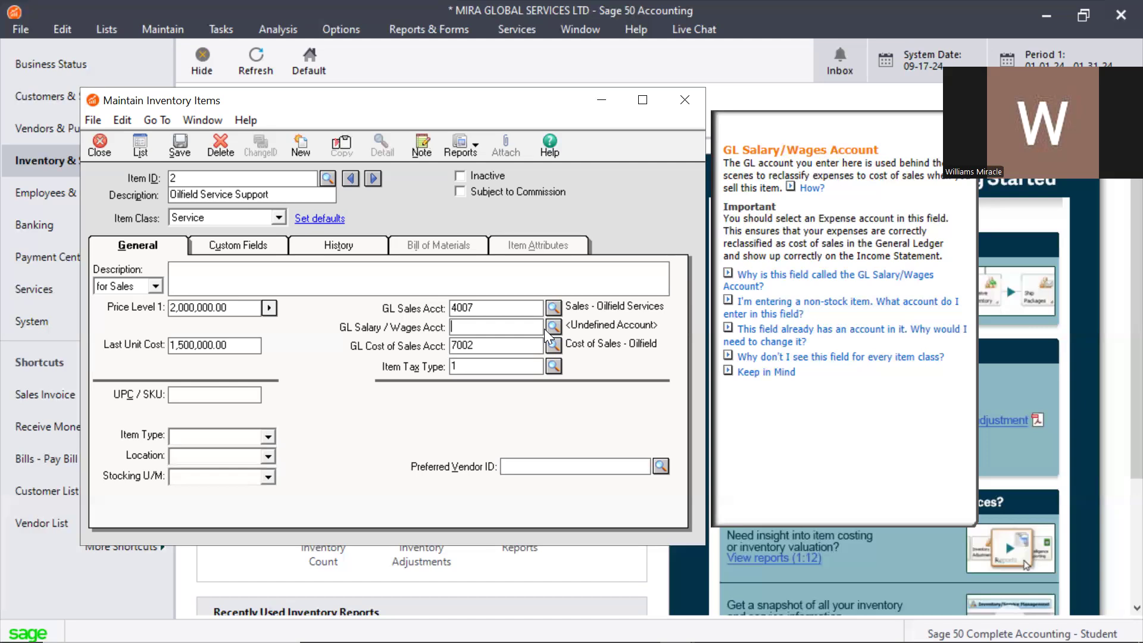
Step: Start a new GL account from the item's salary/wages account field and check the account list for the existing expense account IDs
click(552, 326)
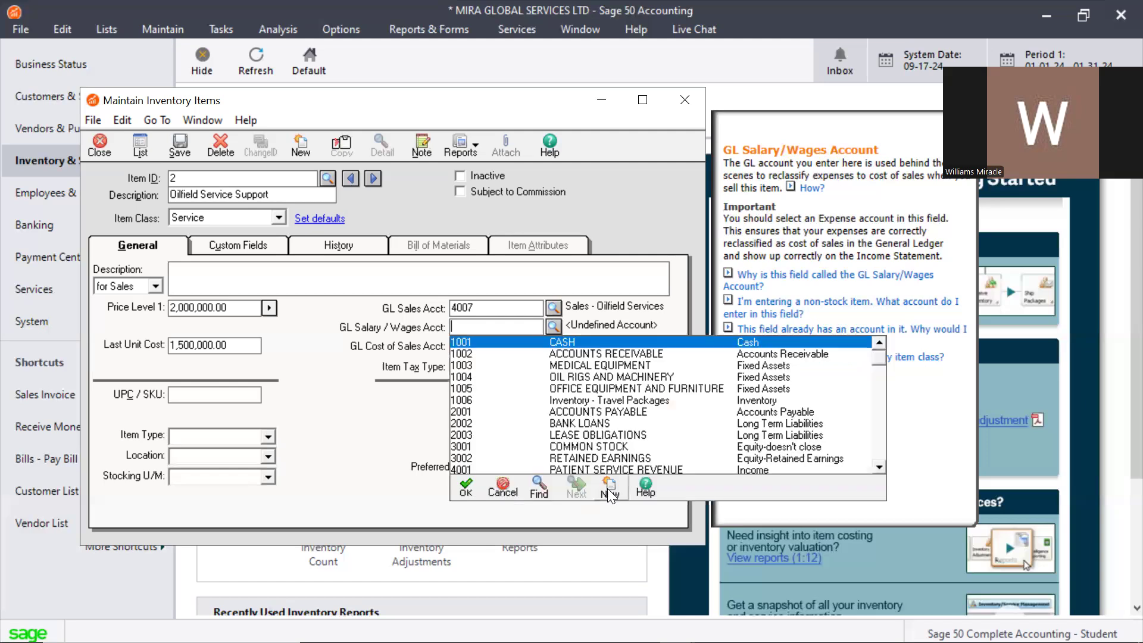
click(610, 492)
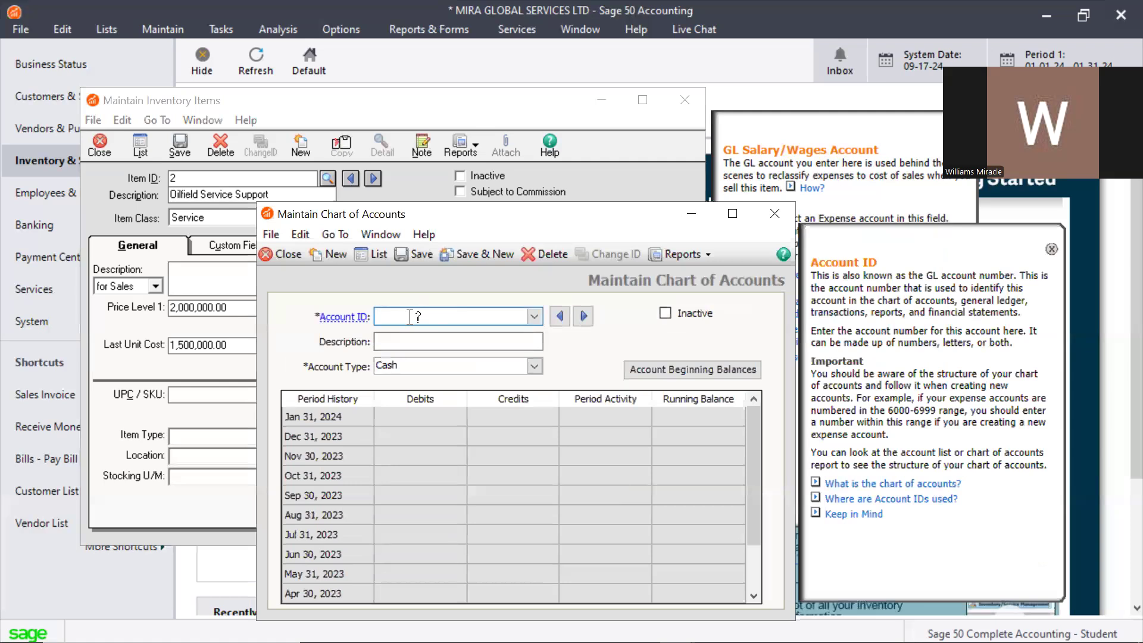
click(360, 252)
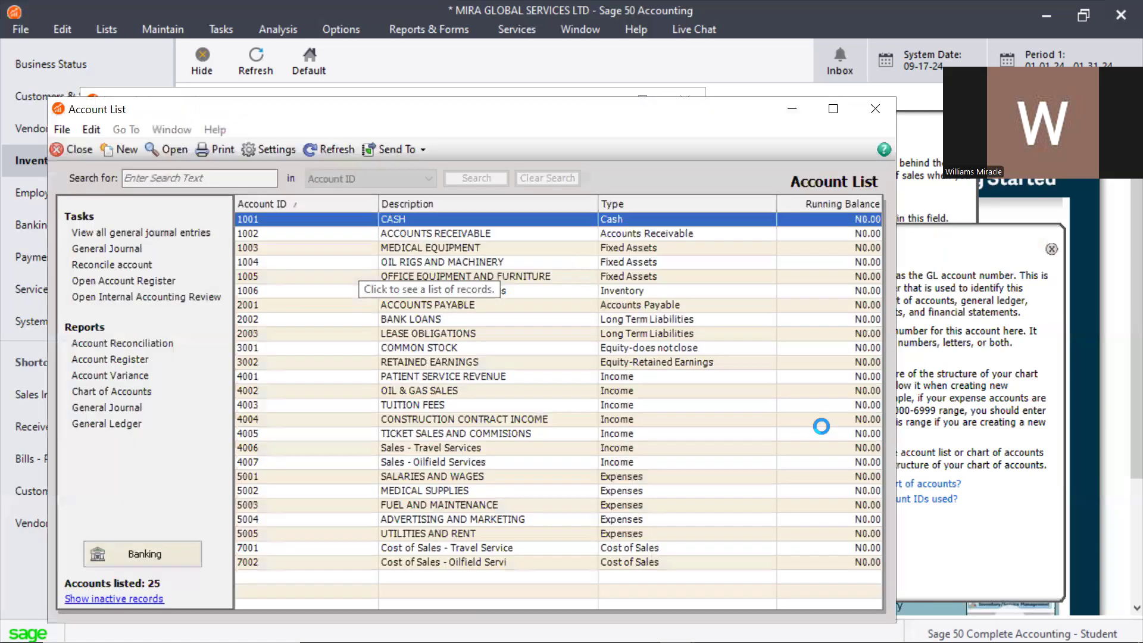
click(452, 529)
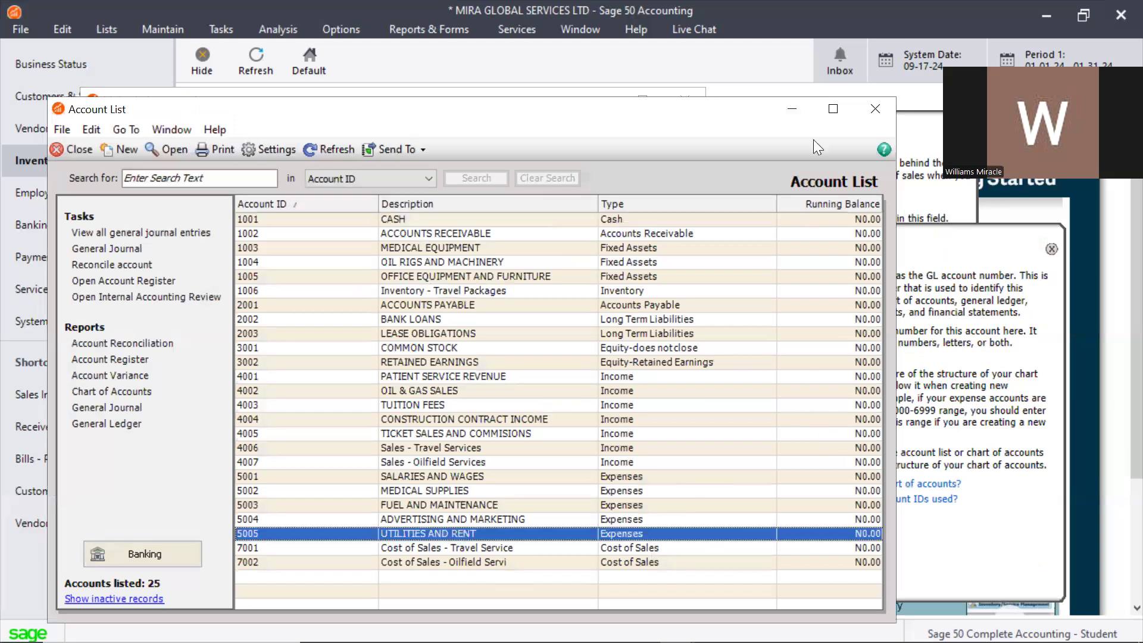
click(877, 113)
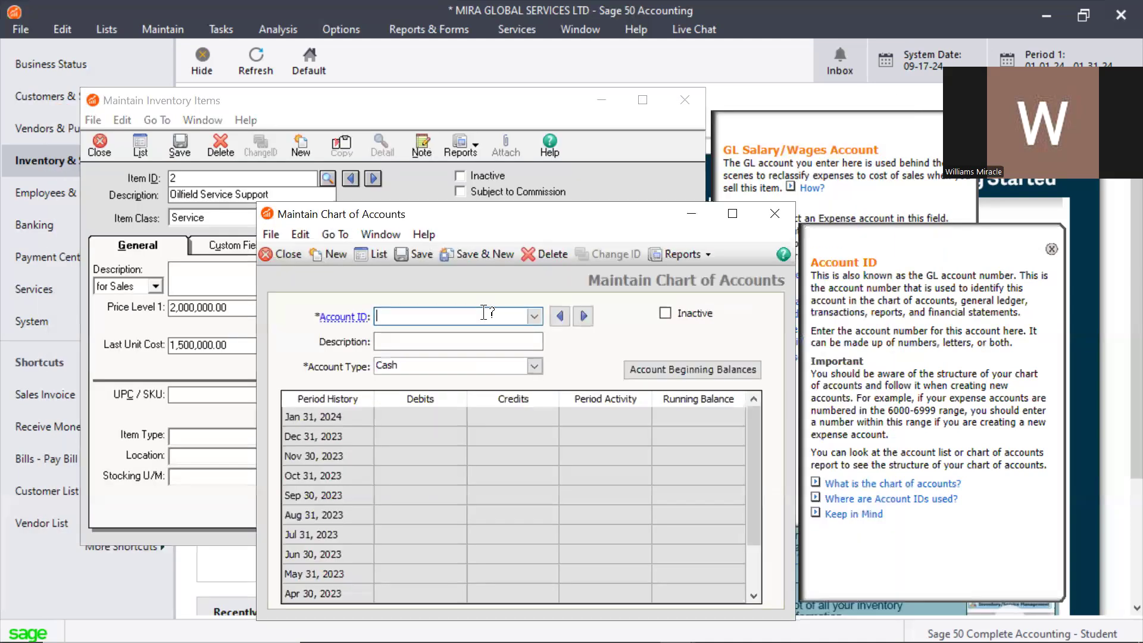
Step: Create GL account 5006 with the description Service expense and the account type Expenses, and save it
text(5006)
key(Tab)
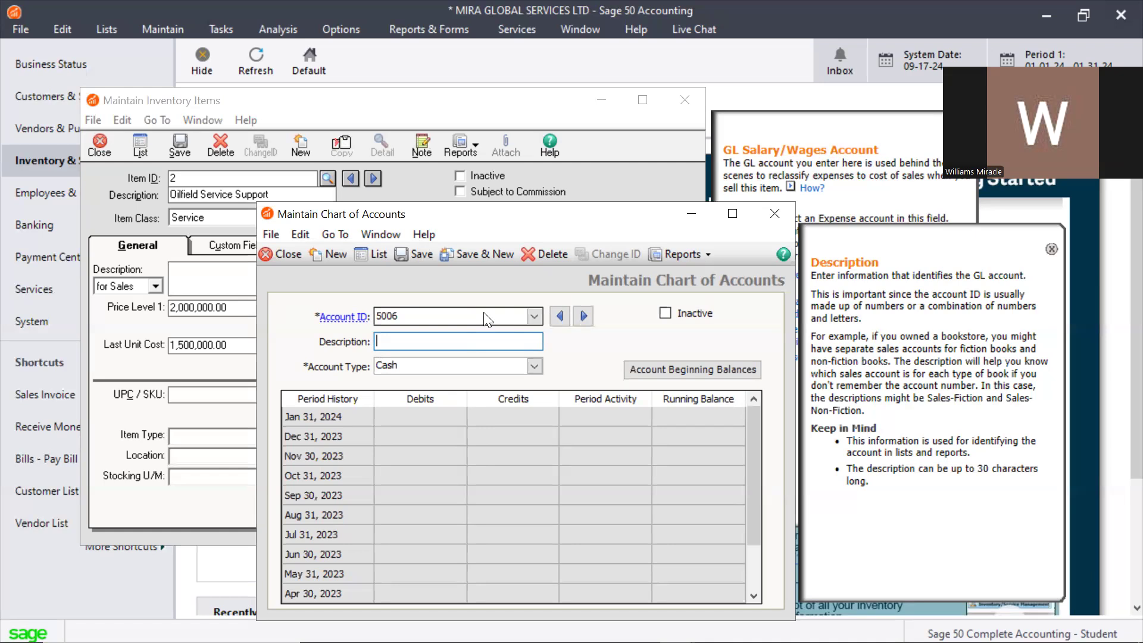
text(Service expense)
key(Tab)
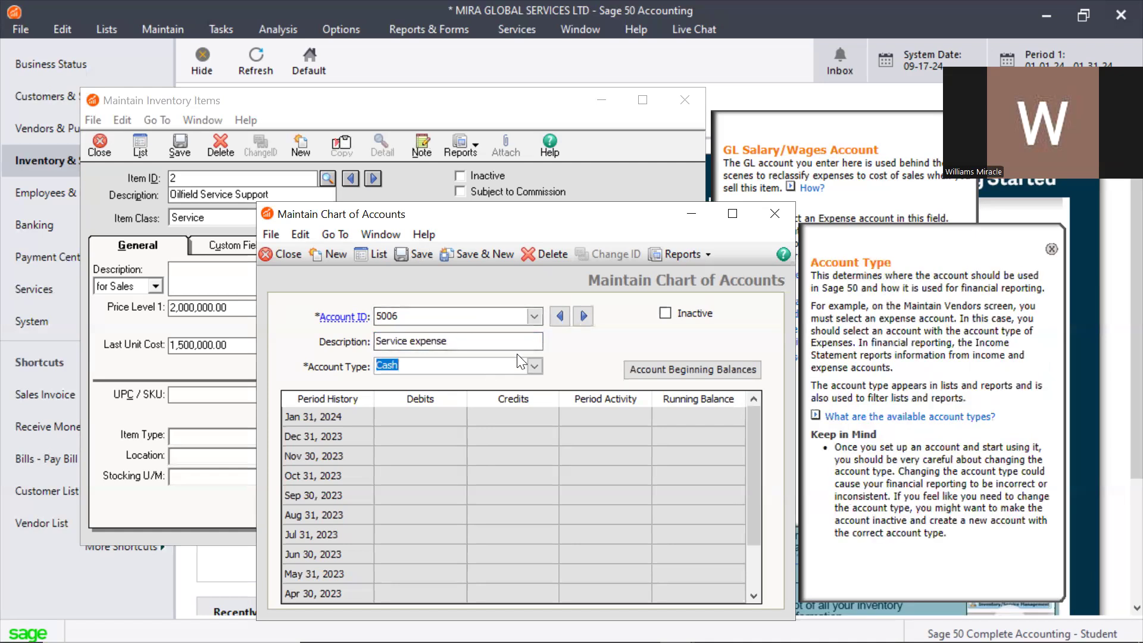
text(e )
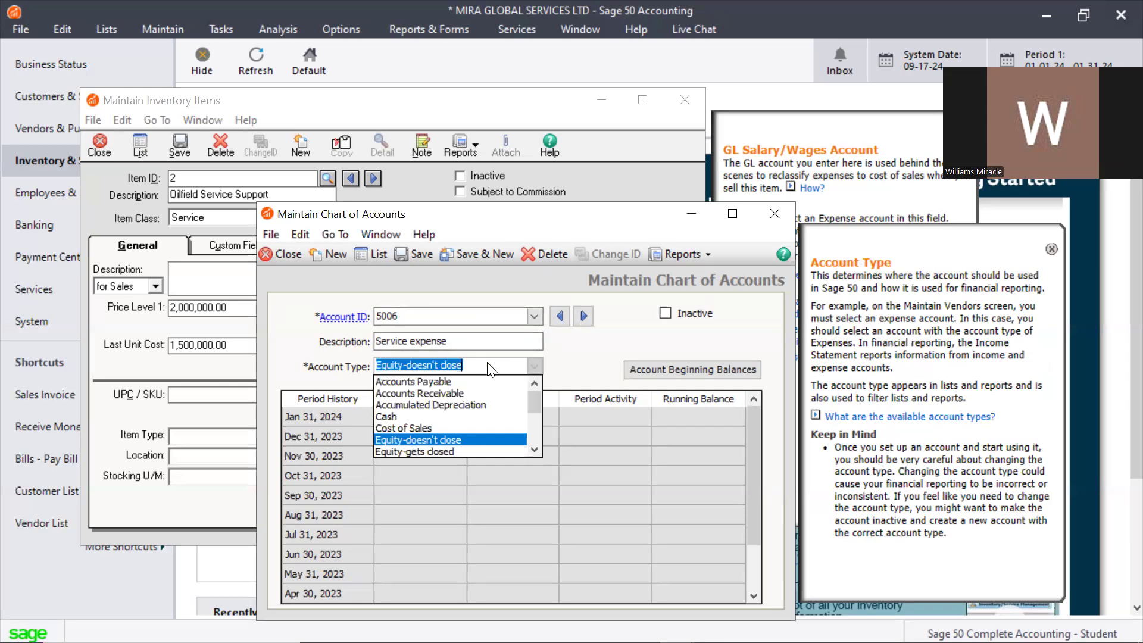
text(e)
click(427, 406)
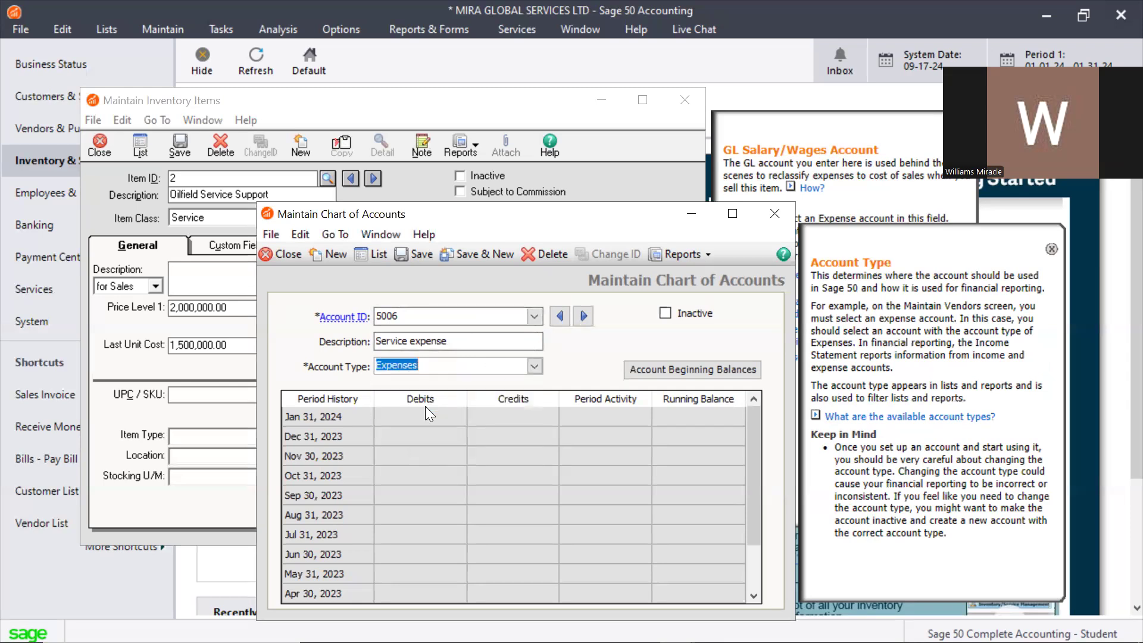
click(415, 253)
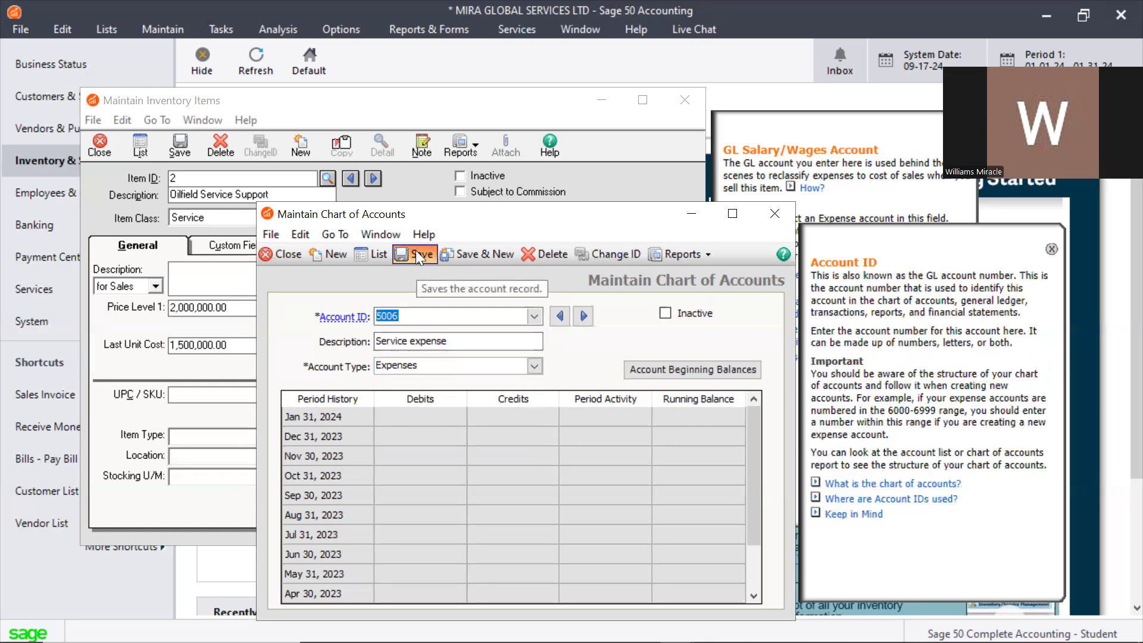
Step: Check the account list for the saved Service expense account, and close the list and the account record
click(386, 254)
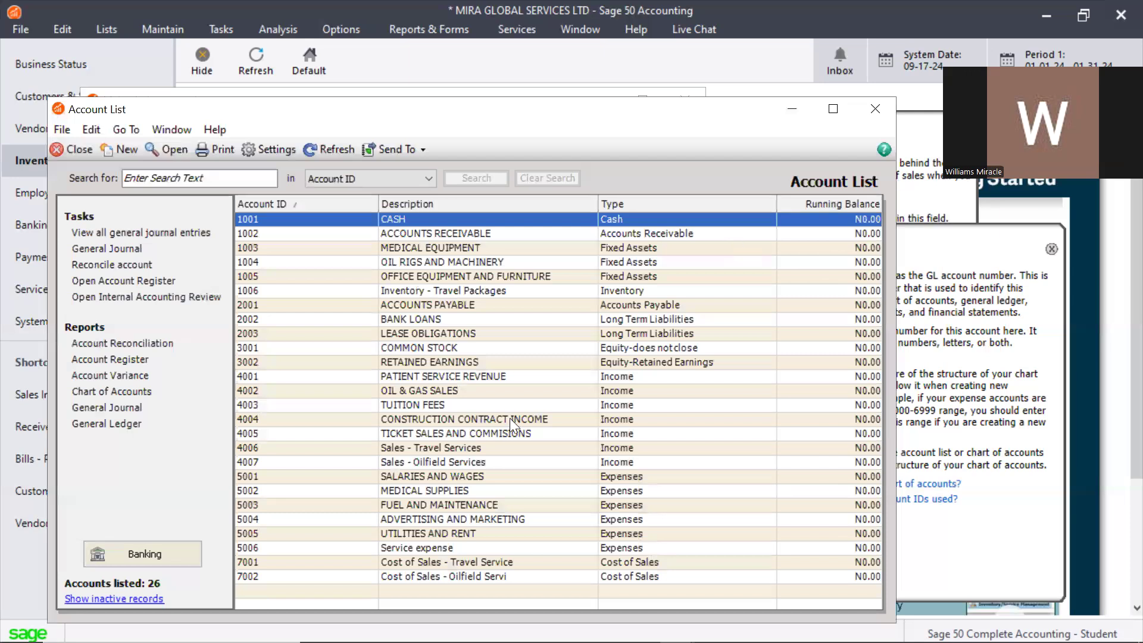
click(450, 490)
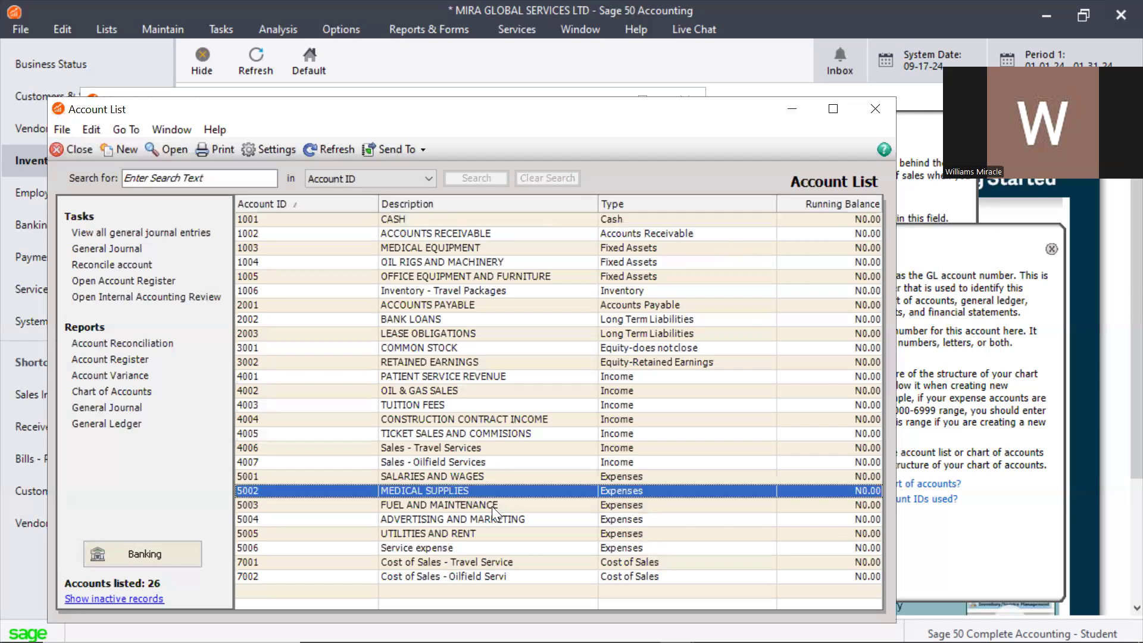
click(454, 549)
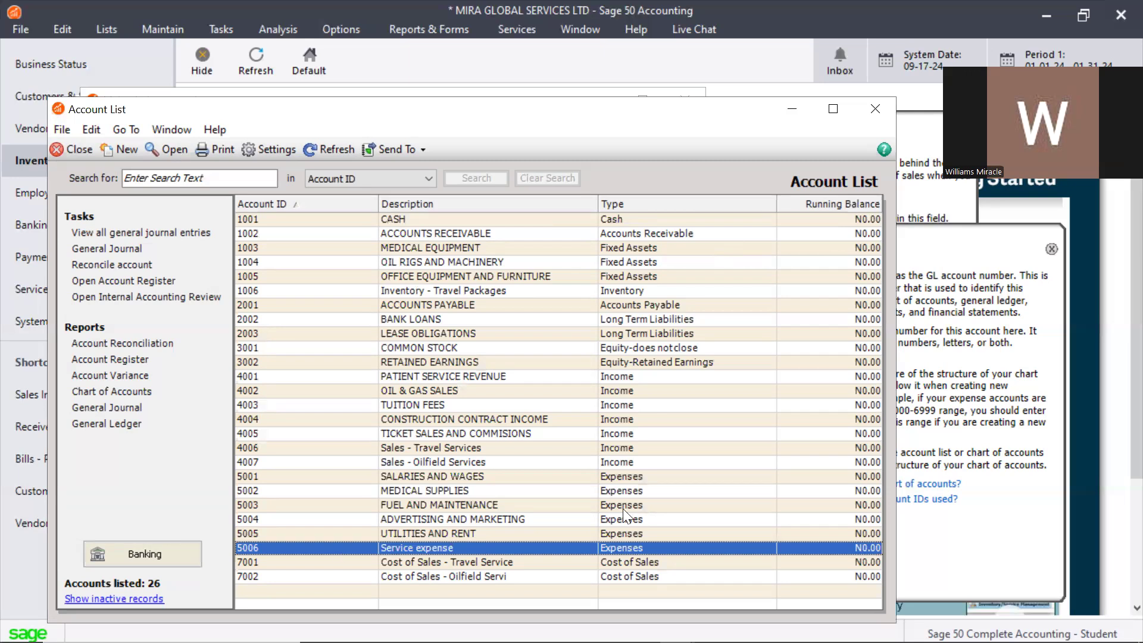
click(879, 112)
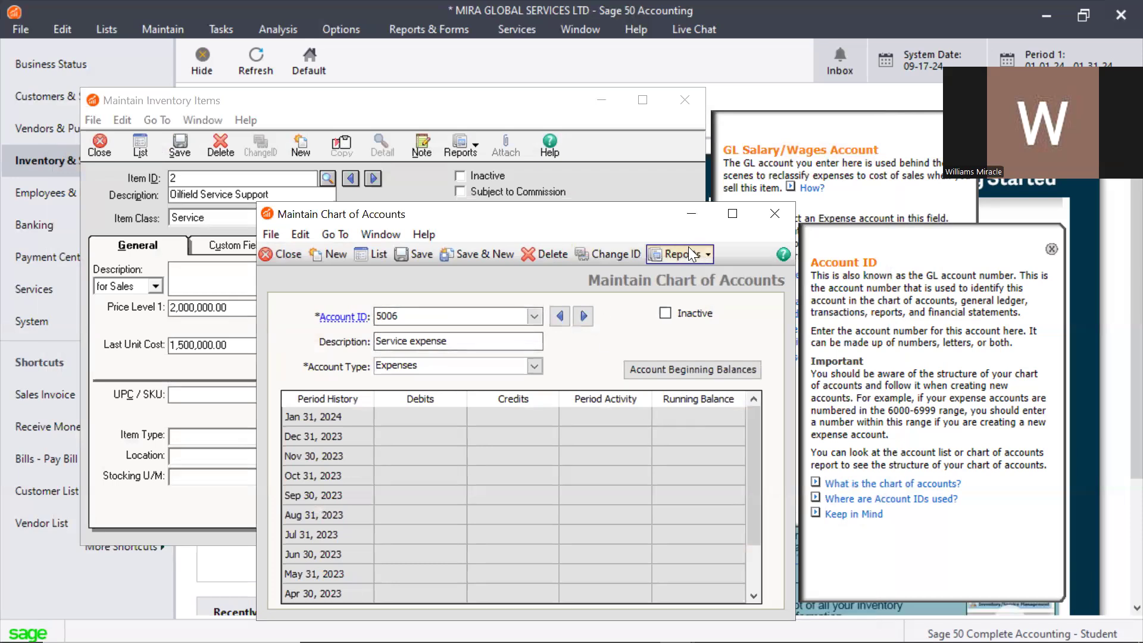
click(775, 213)
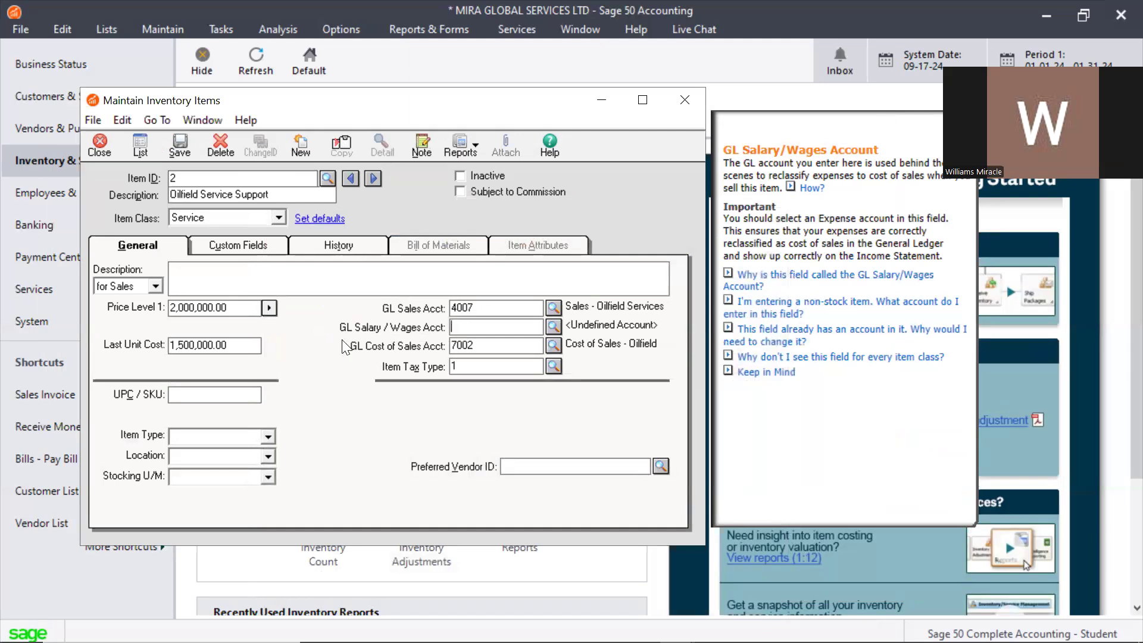
Step: Set the item's GL salary/wages account to 5006, Service expense, and save the item
click(186, 153)
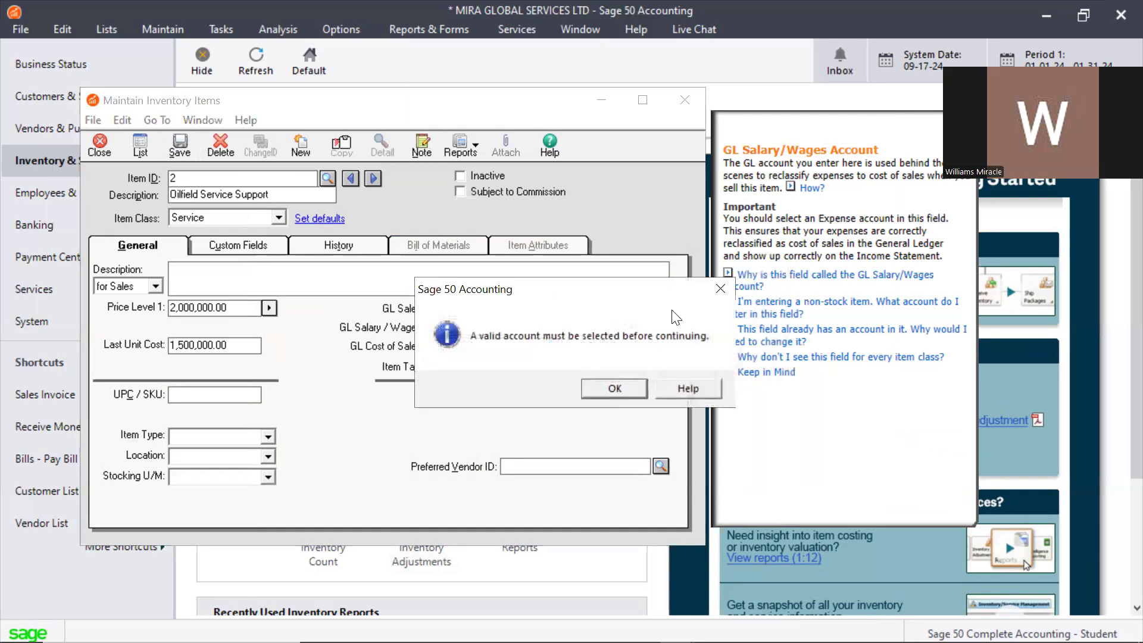
click(610, 385)
click(553, 327)
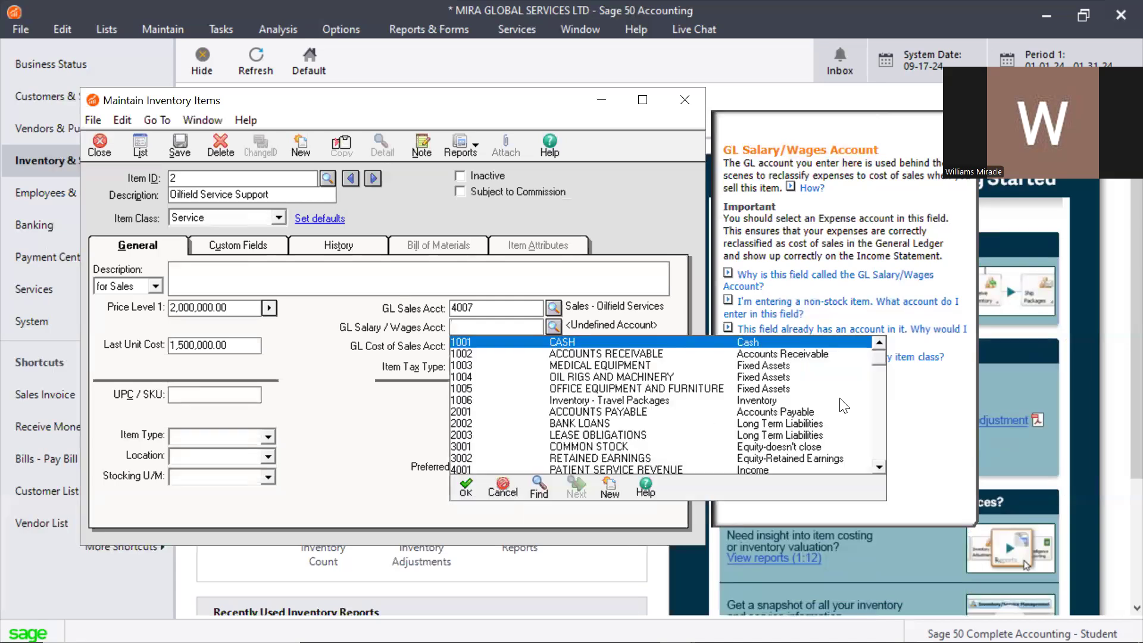
scroll(772, 378, down, 5)
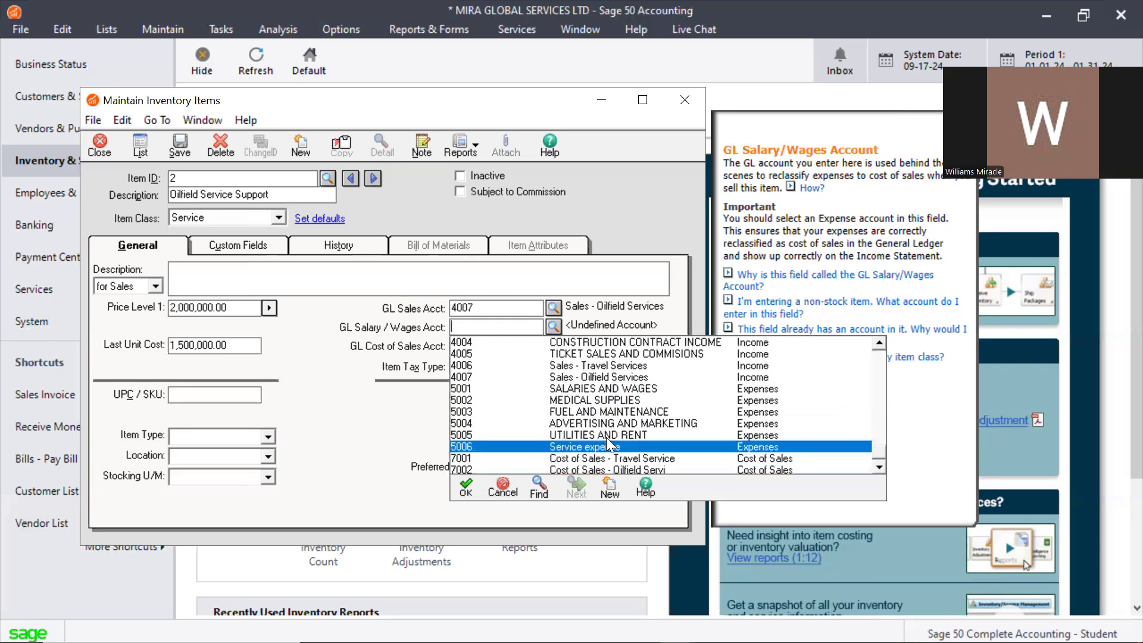
double_click(606, 444)
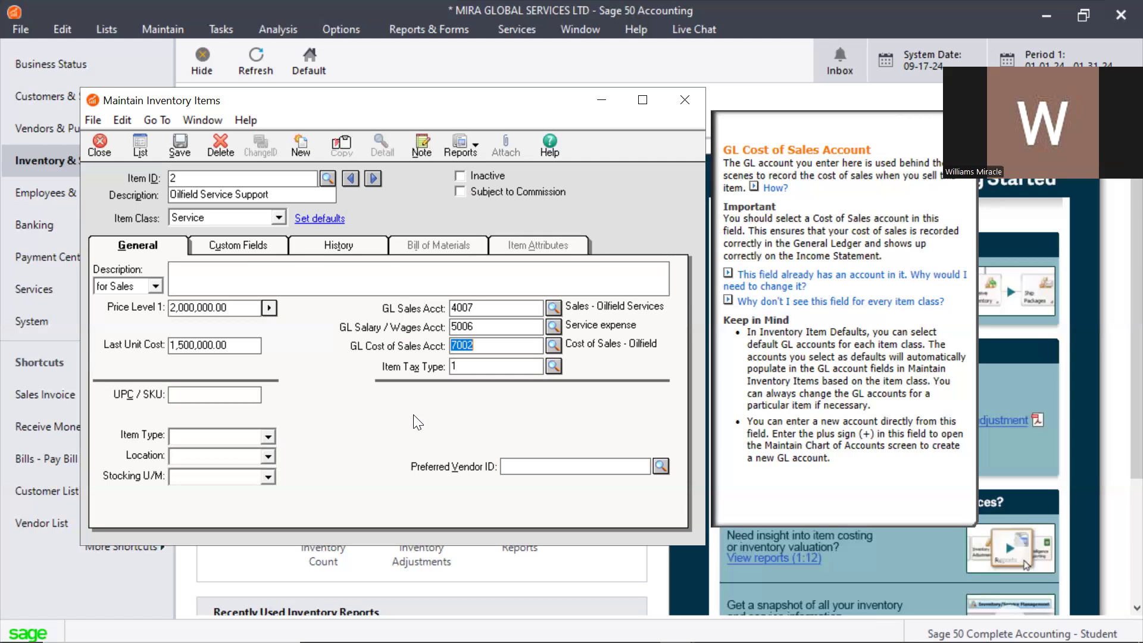
click(187, 144)
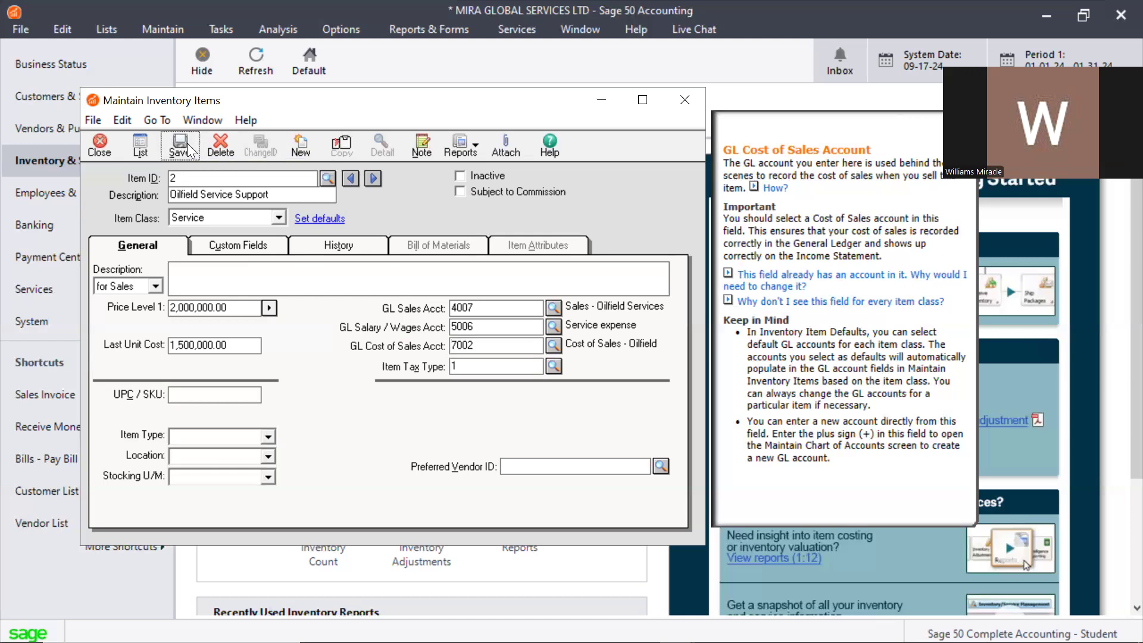
Step: Review the saved Oilfield Service Support item from the inventory list, check its preferred vendor choices, and close the item record and the list
click(139, 142)
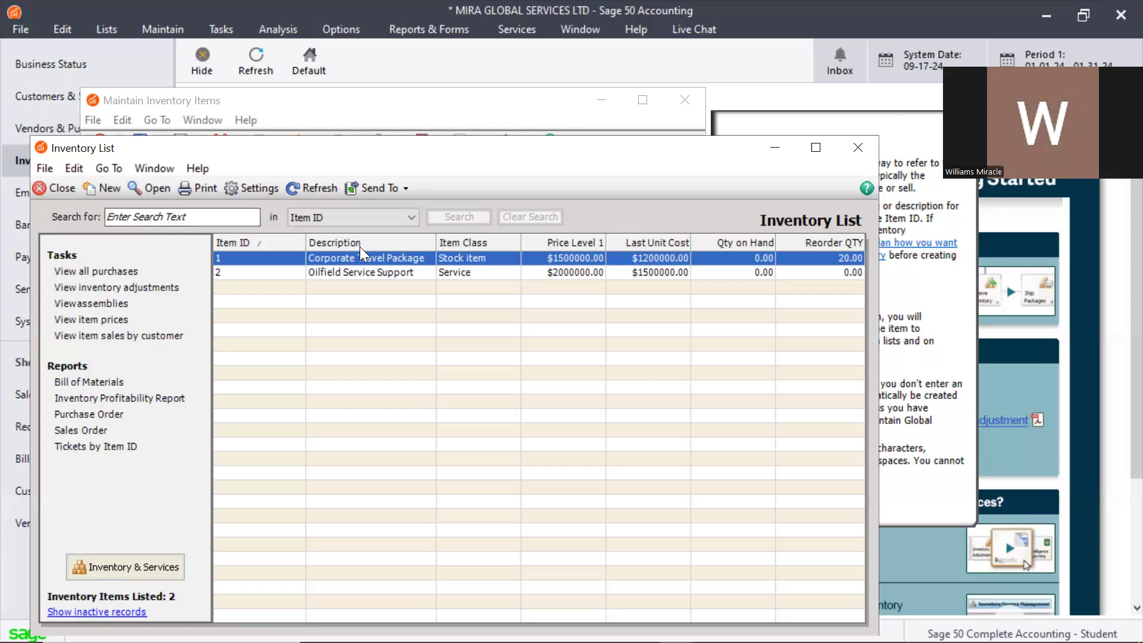
double_click(371, 274)
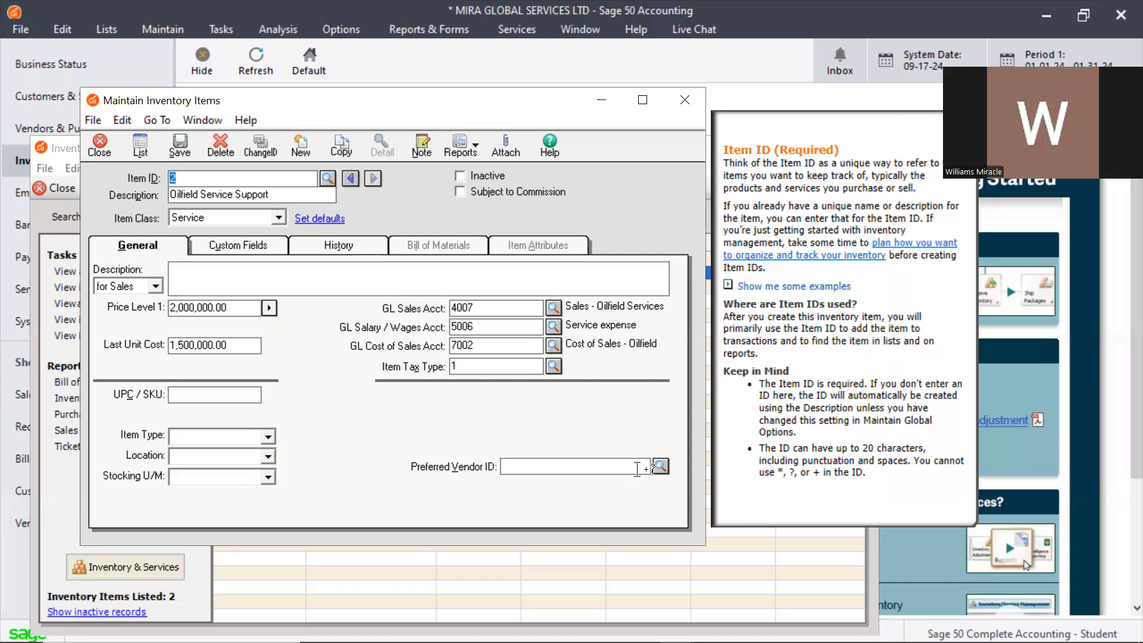
click(661, 467)
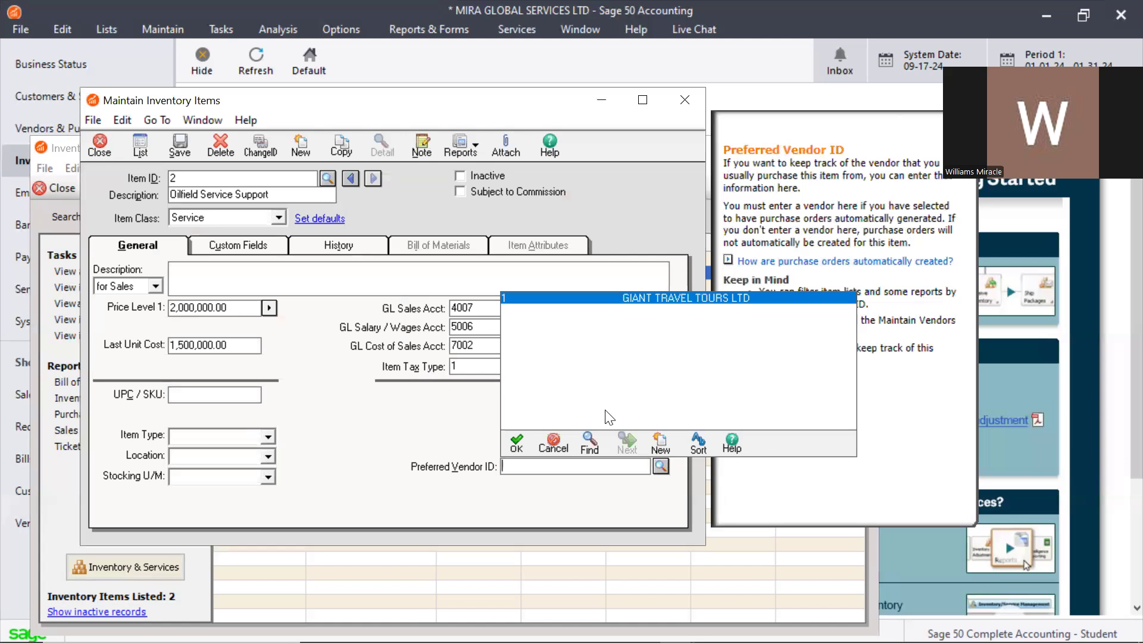
click(553, 445)
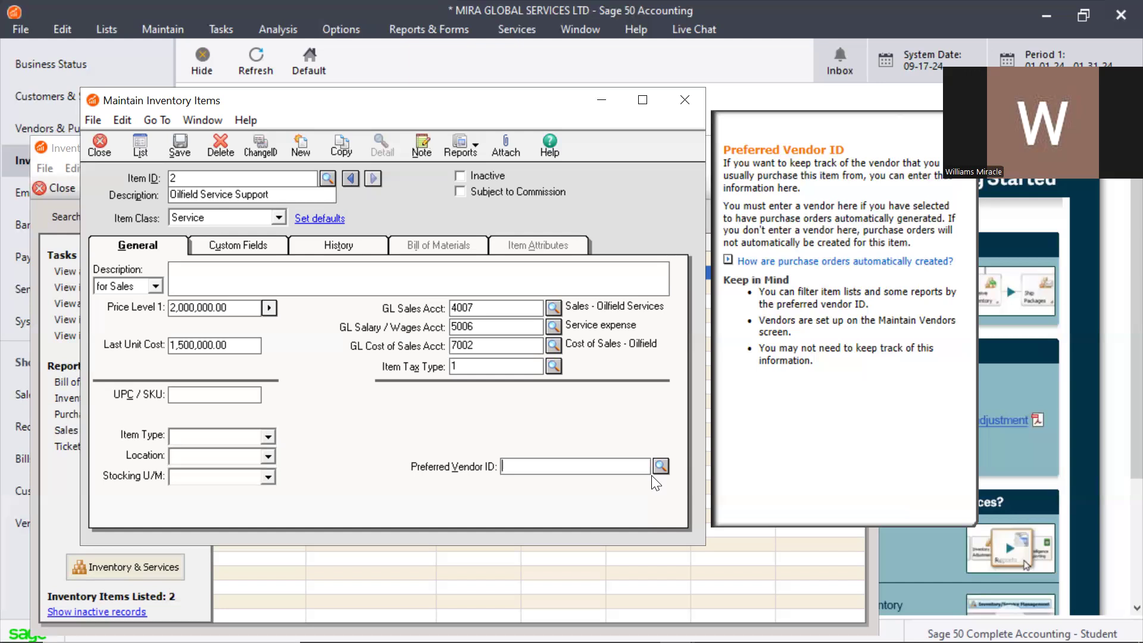
click(694, 98)
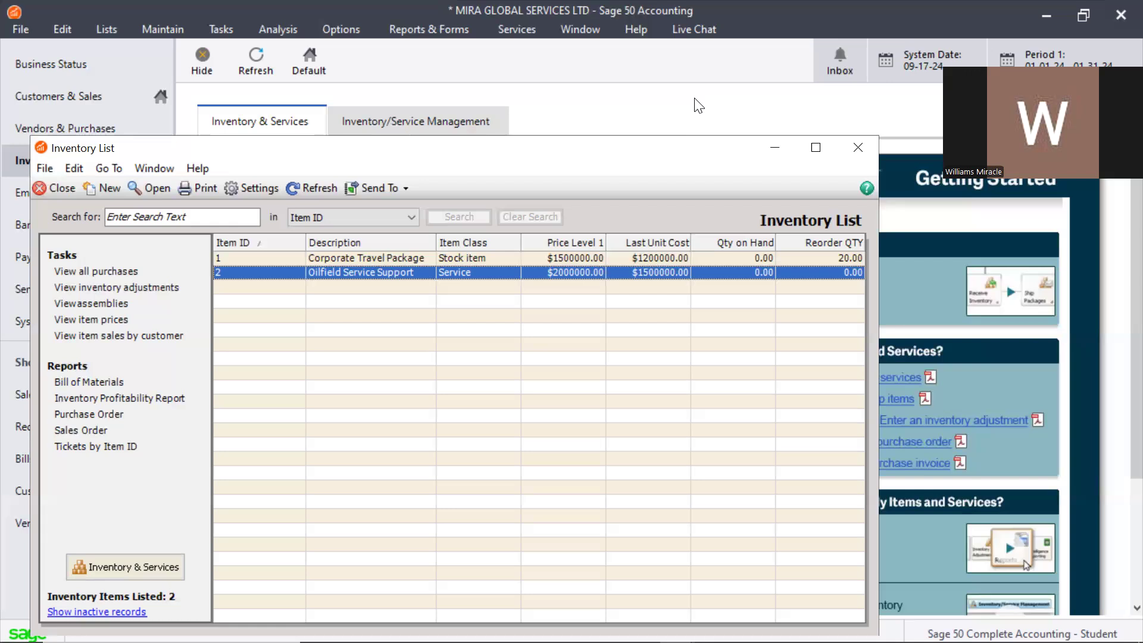
click(363, 254)
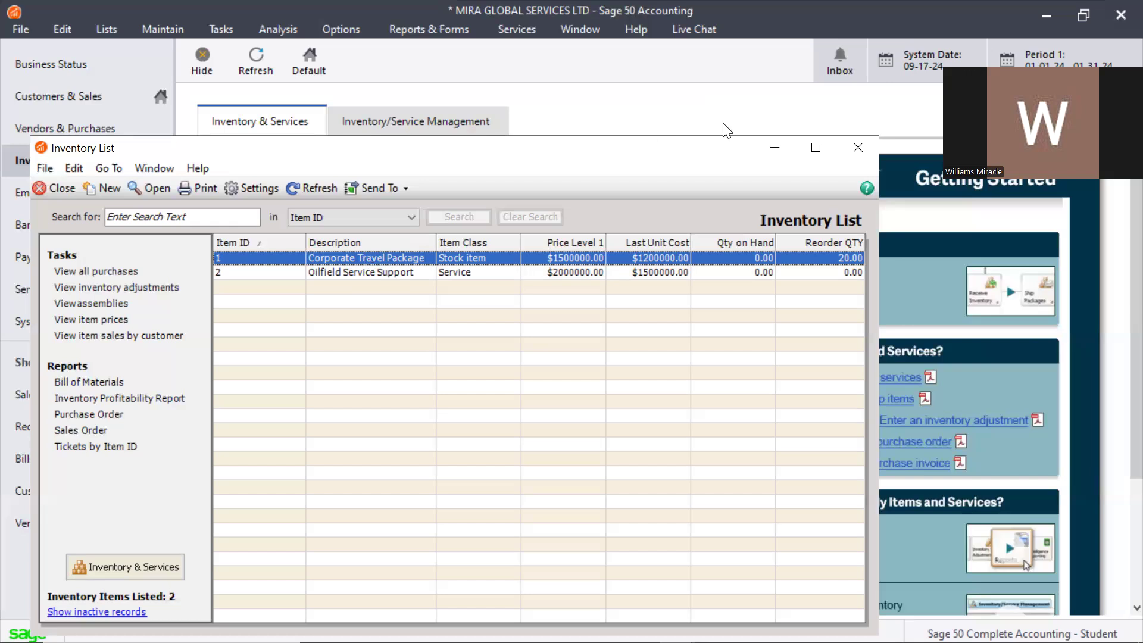
click(859, 148)
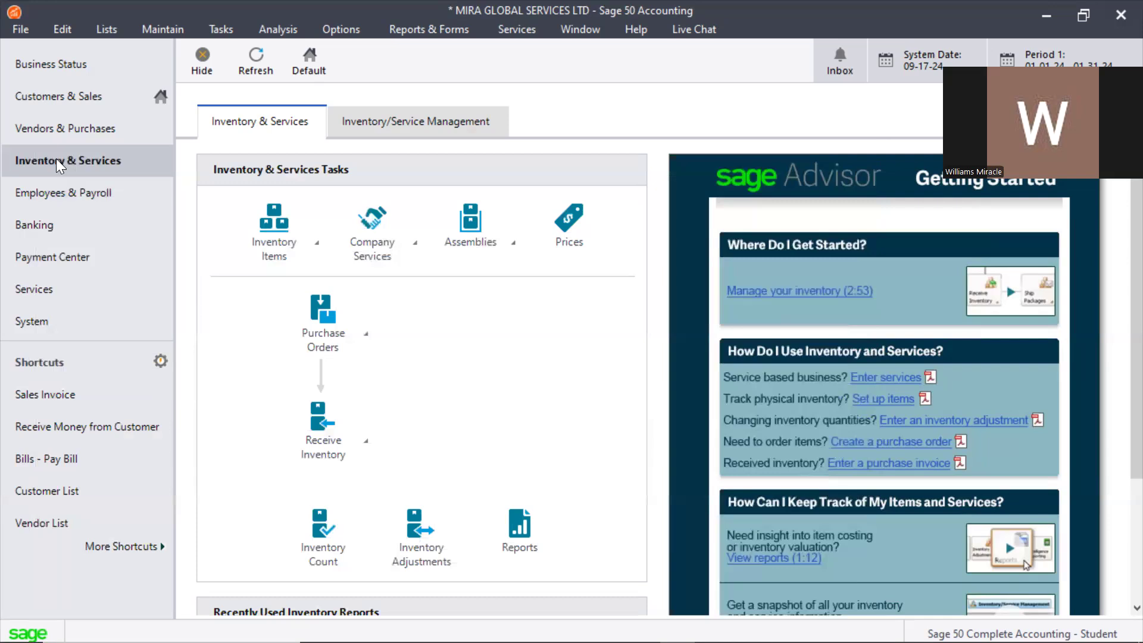
Step: Start a new purchase order from the vendors and purchases area for vendor 1, GIANT TRAVEL TOURS LTD
click(231, 29)
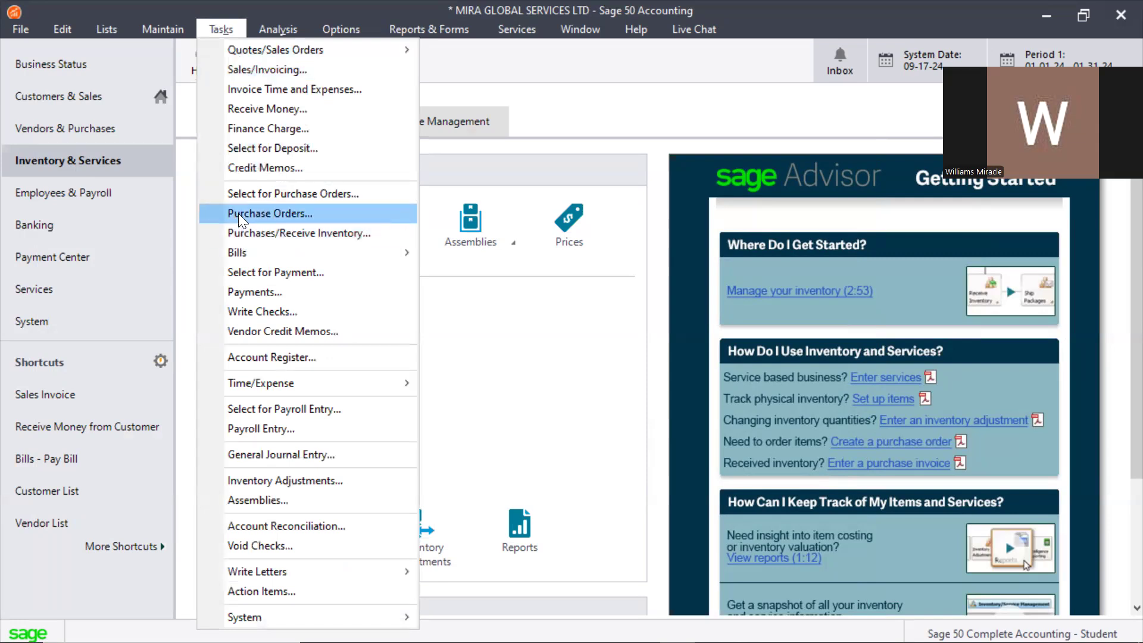
click(91, 134)
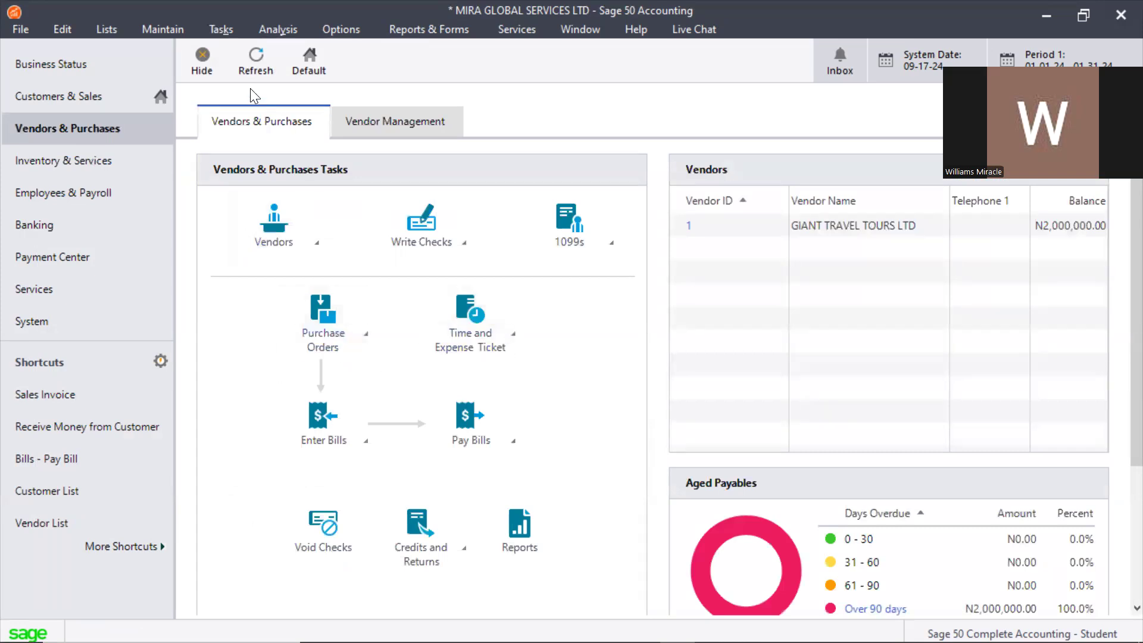
click(221, 28)
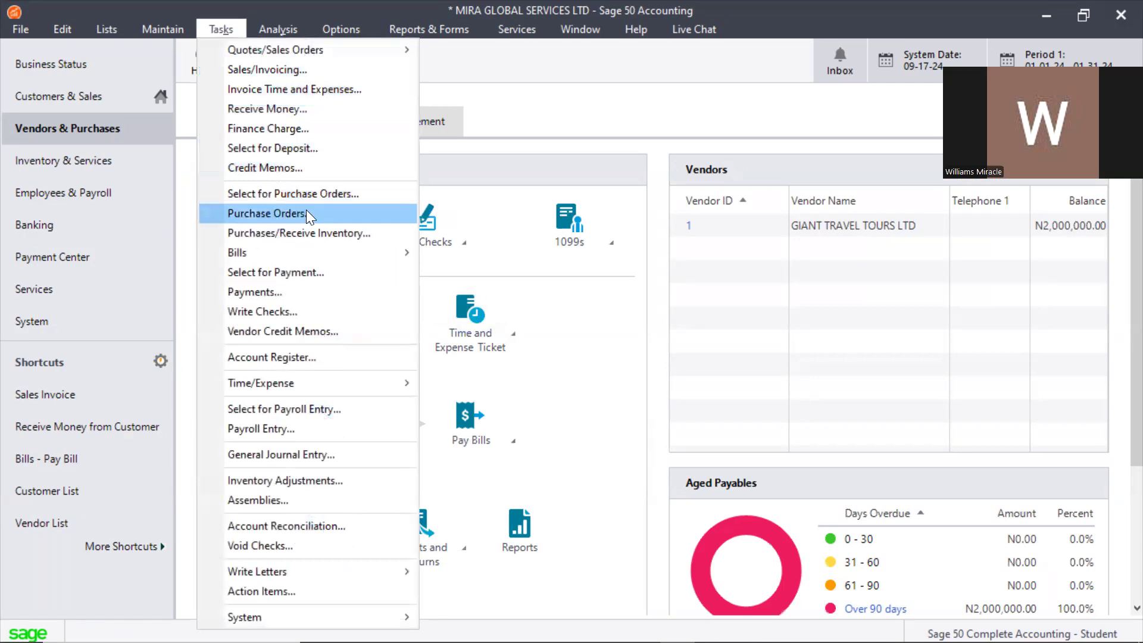
click(306, 213)
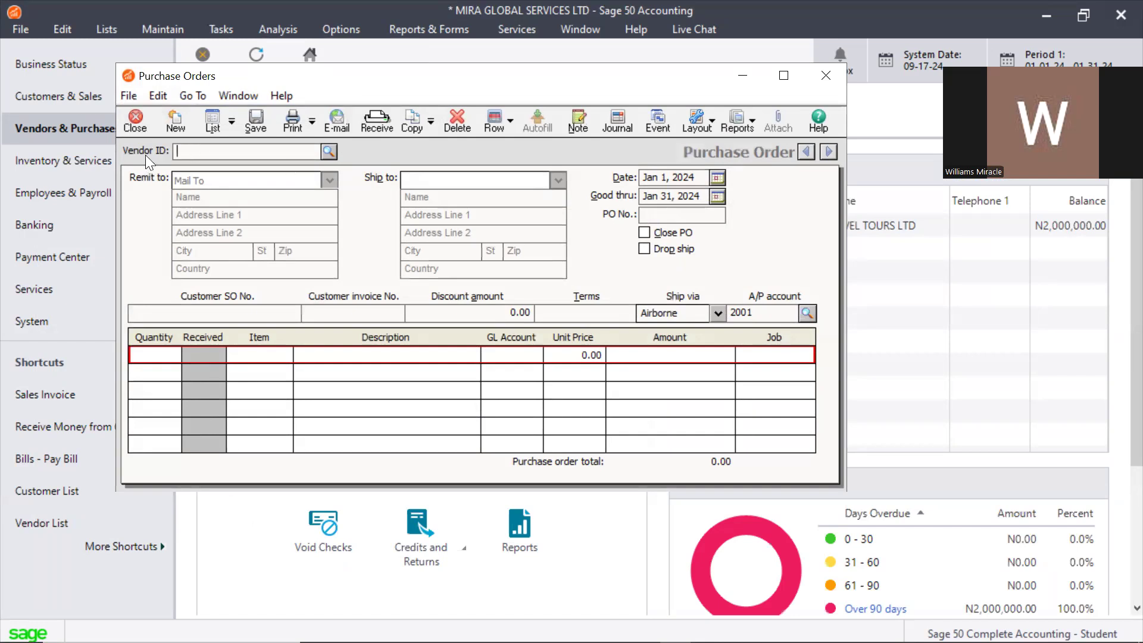
click(330, 153)
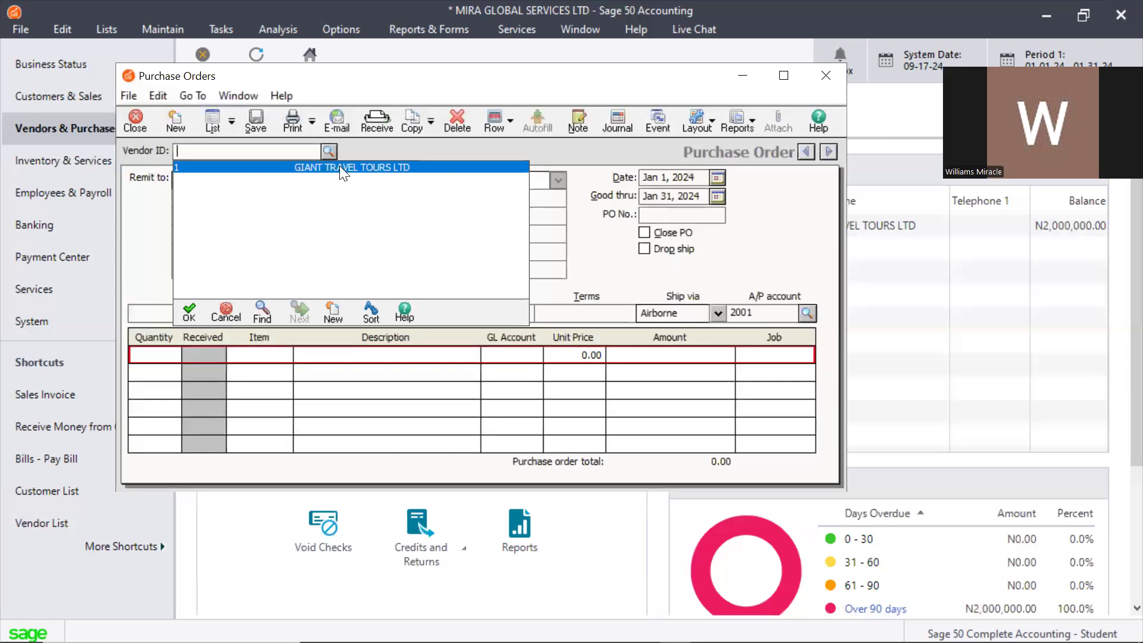
double_click(339, 166)
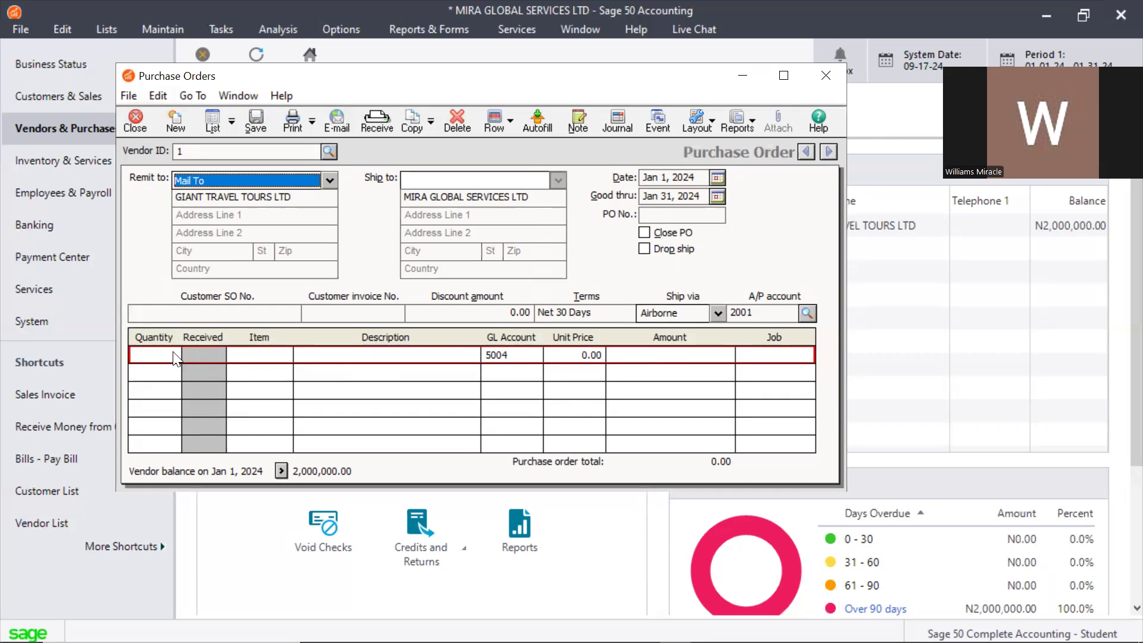
Step: Set the item on the purchase order's first line to item 1, Corporate Travel Package
click(265, 355)
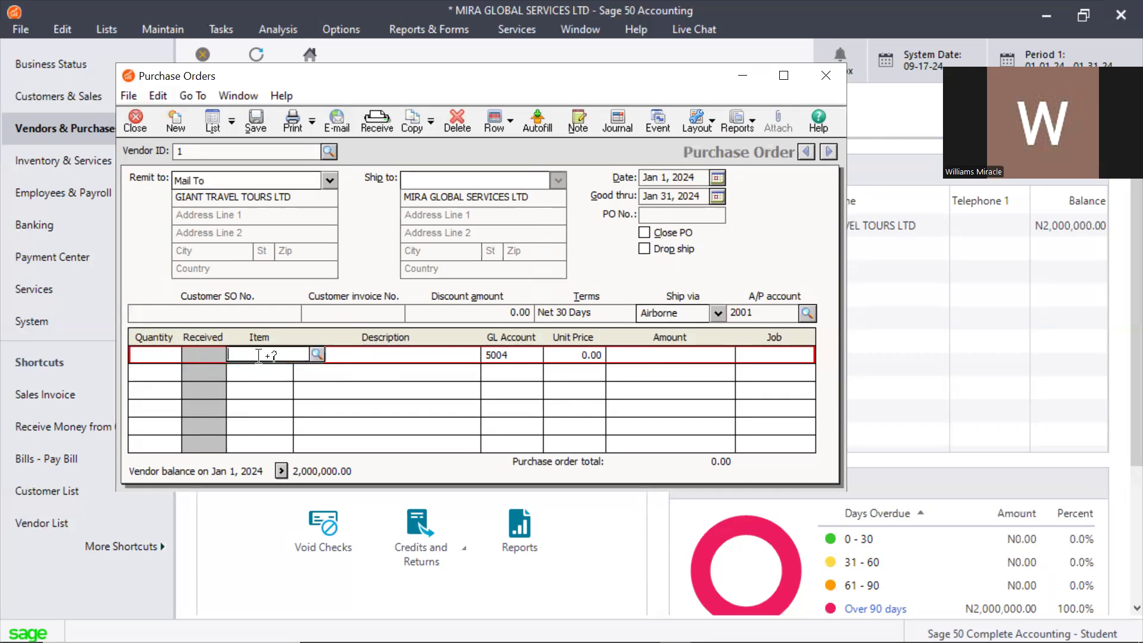
click(317, 353)
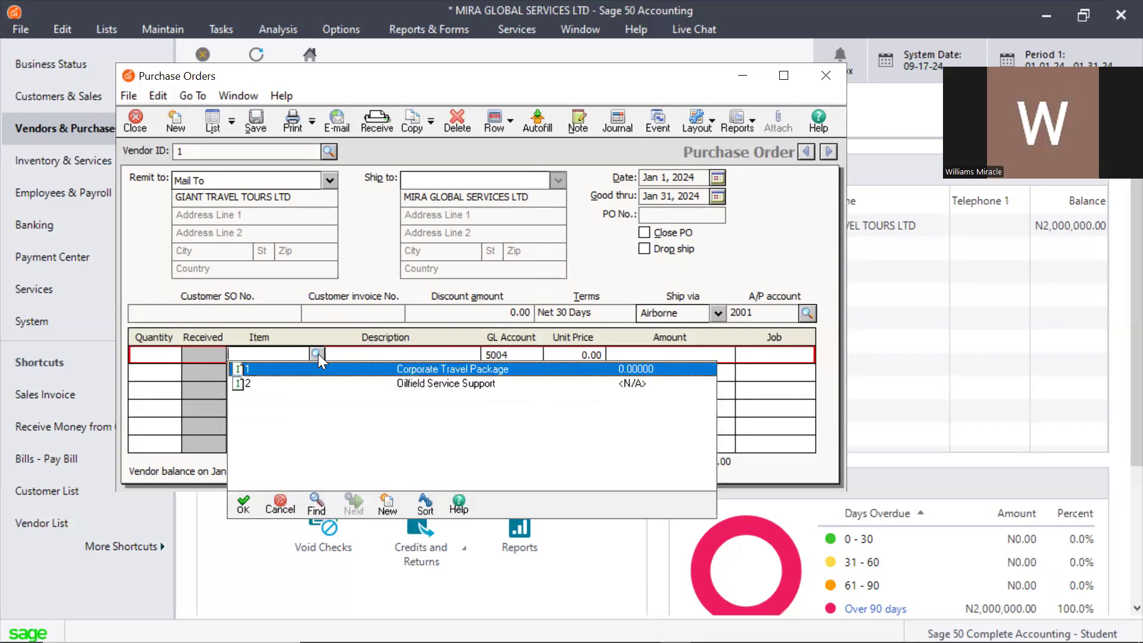
double_click(381, 370)
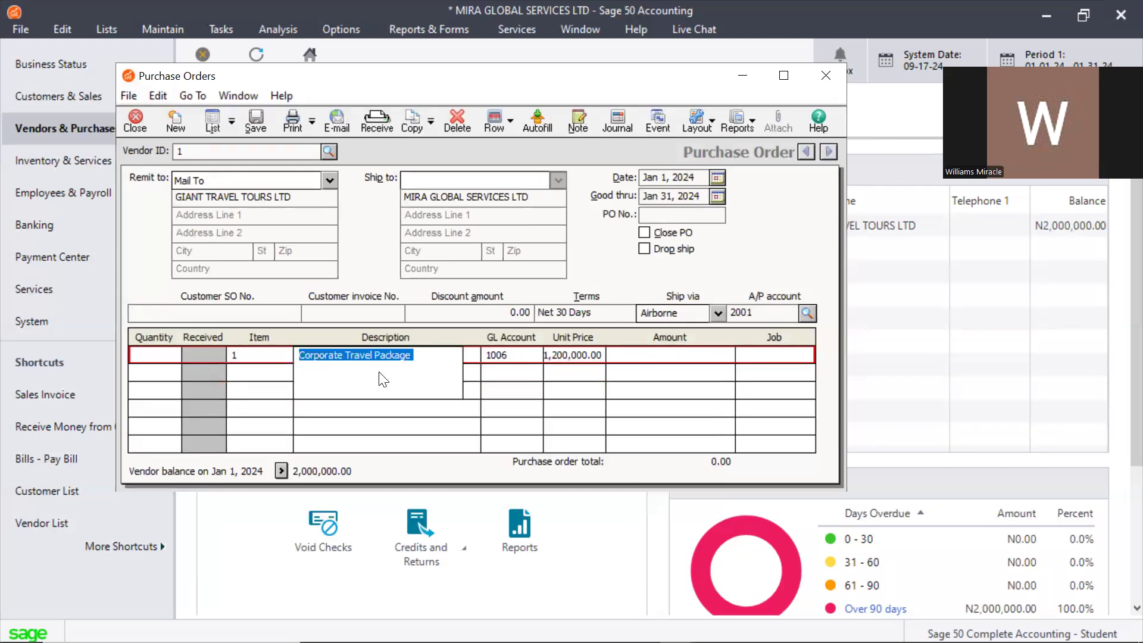
Step: Enter a quantity of 100 for the Corporate Travel Package line of the purchase order
click(251, 371)
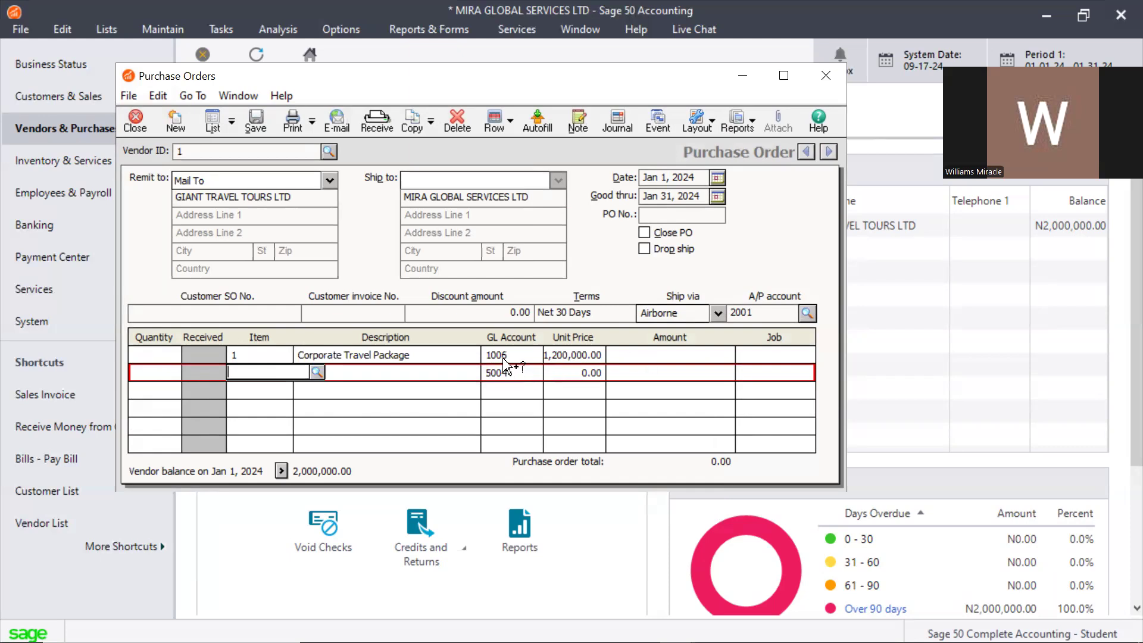
click(167, 354)
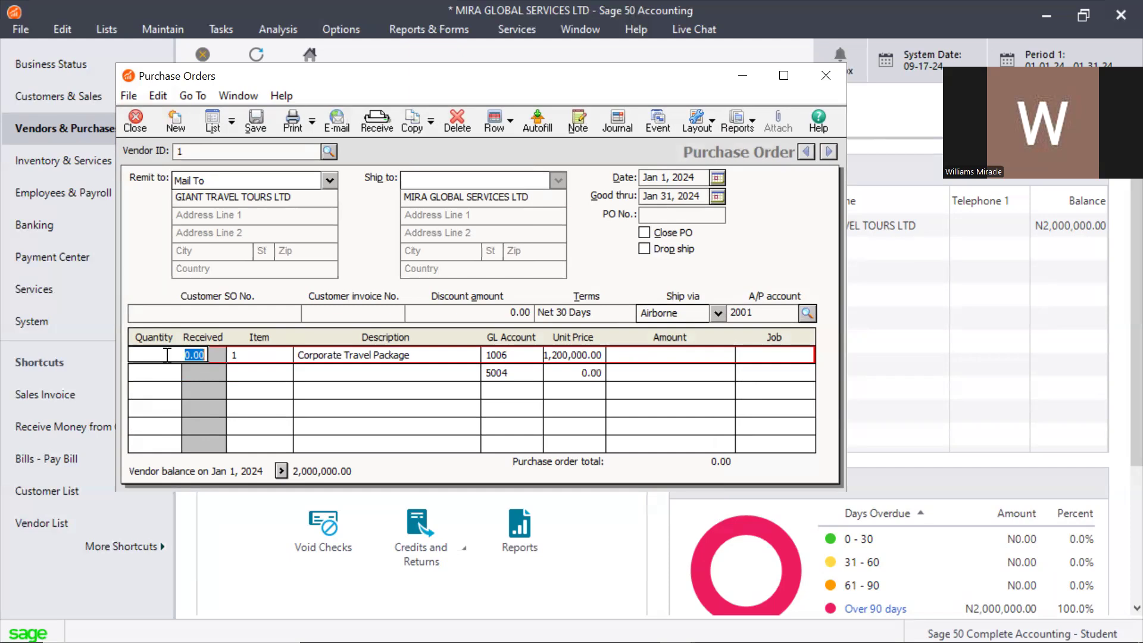
text(1)
text(100)
click(241, 389)
click(213, 355)
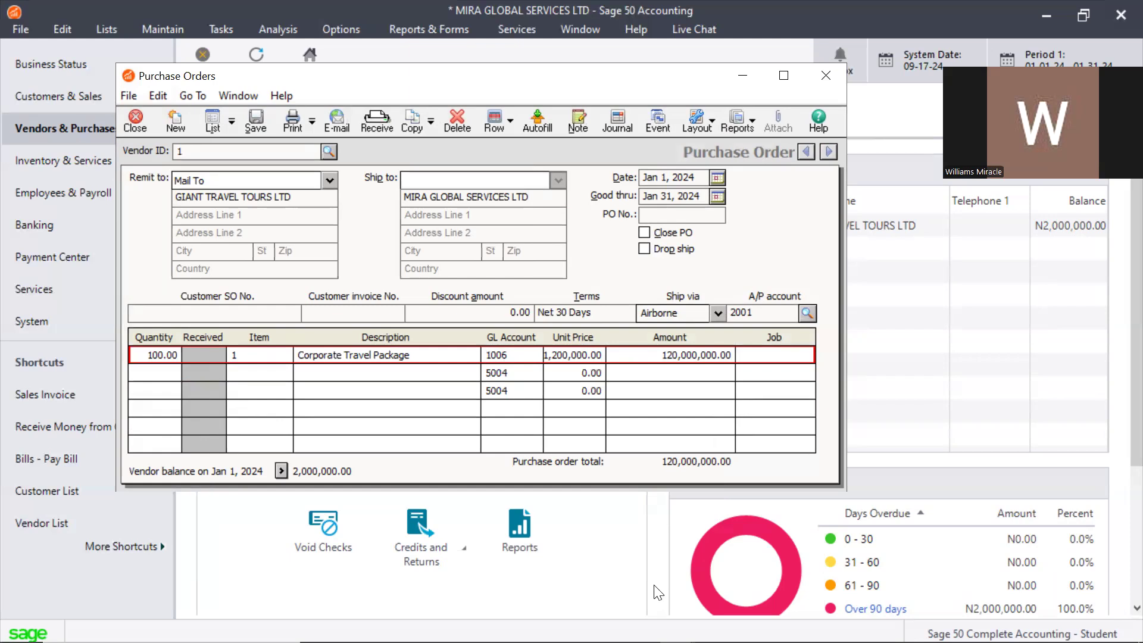
Step: Save the purchase order for GIANT TRAVEL TOURS LTD, keeping its existing date
click(718, 181)
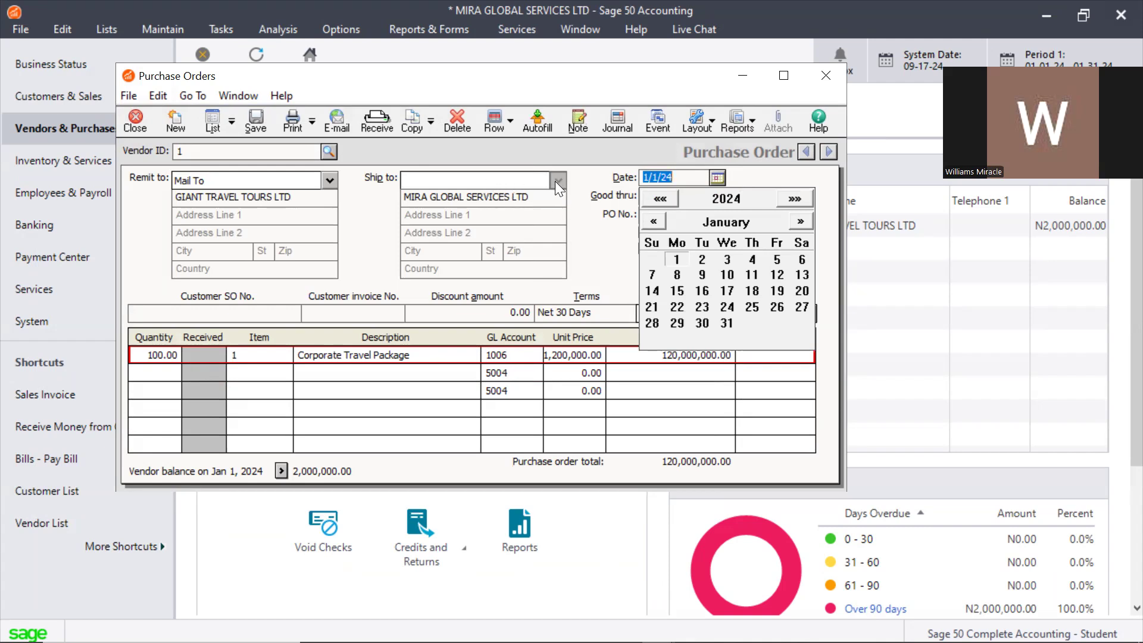
click(424, 201)
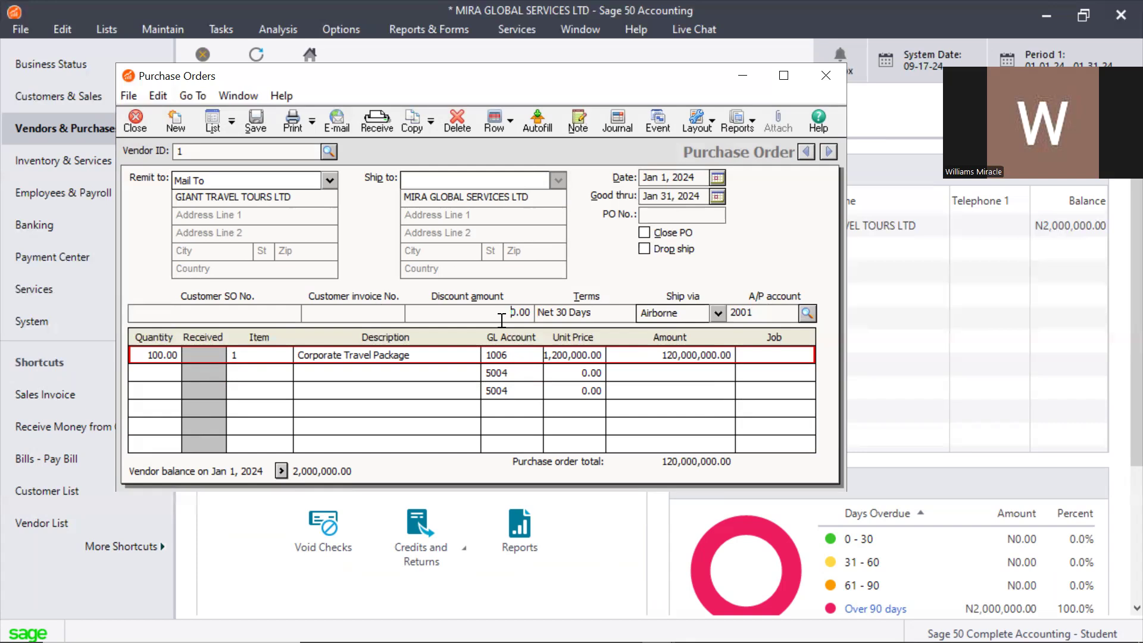
click(394, 310)
click(246, 127)
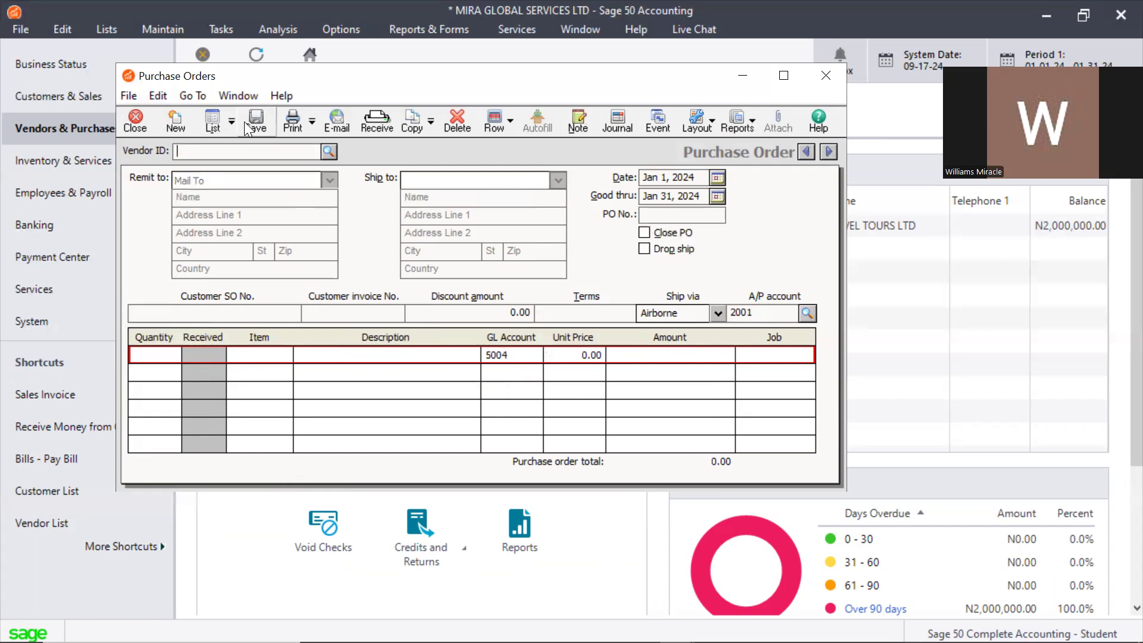
Step: Review the purchase order list and its column settings, and close the list and the purchase order form
click(208, 119)
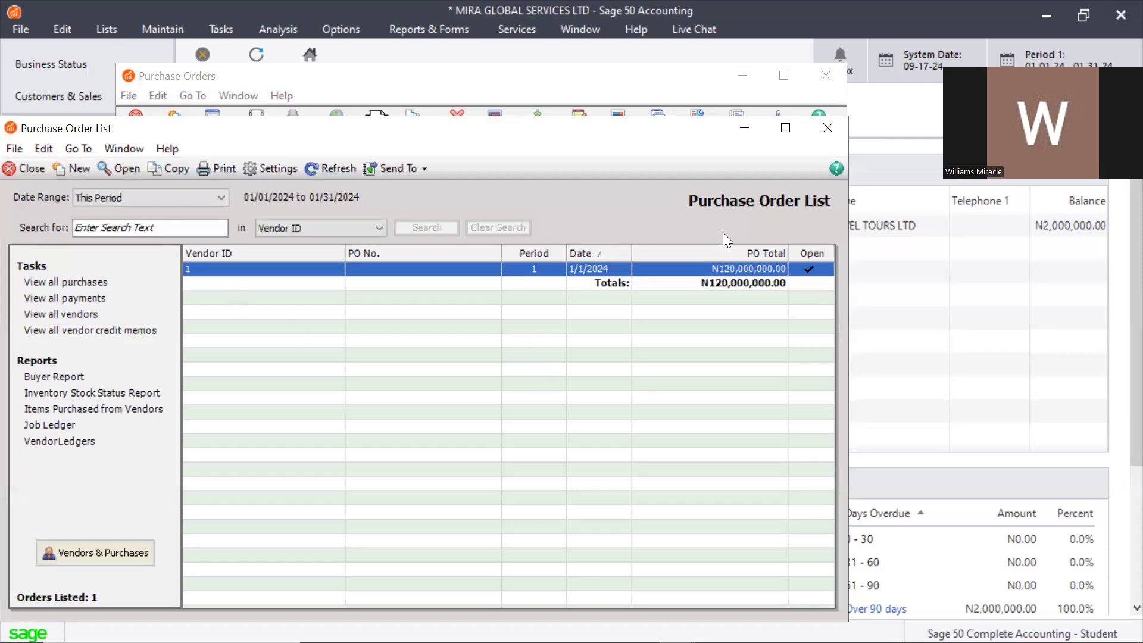
click(290, 164)
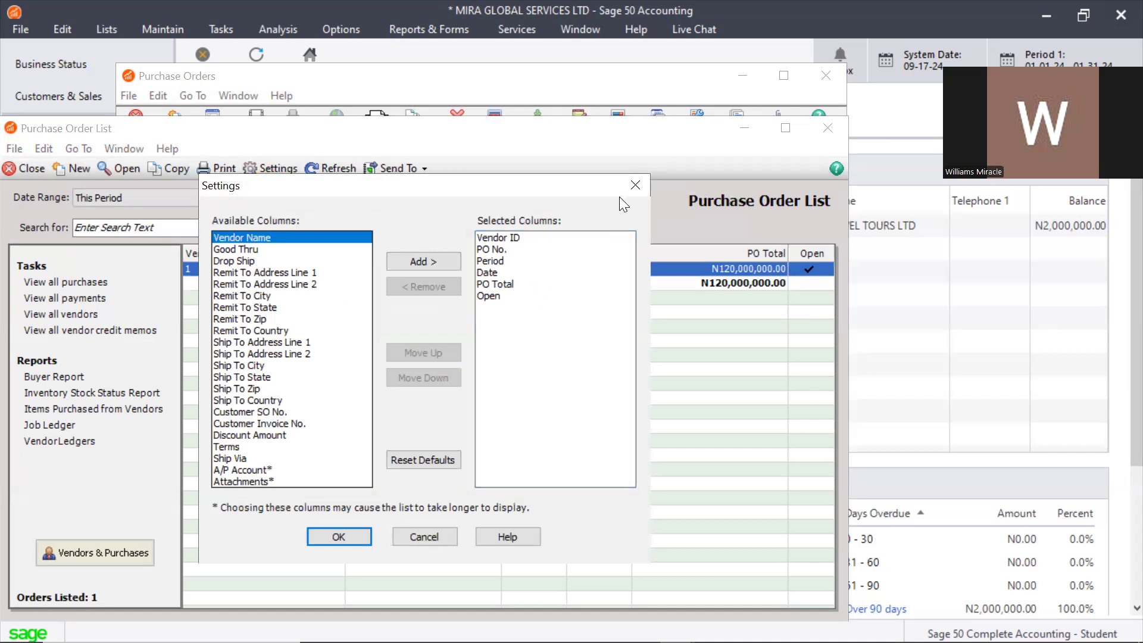
click(634, 185)
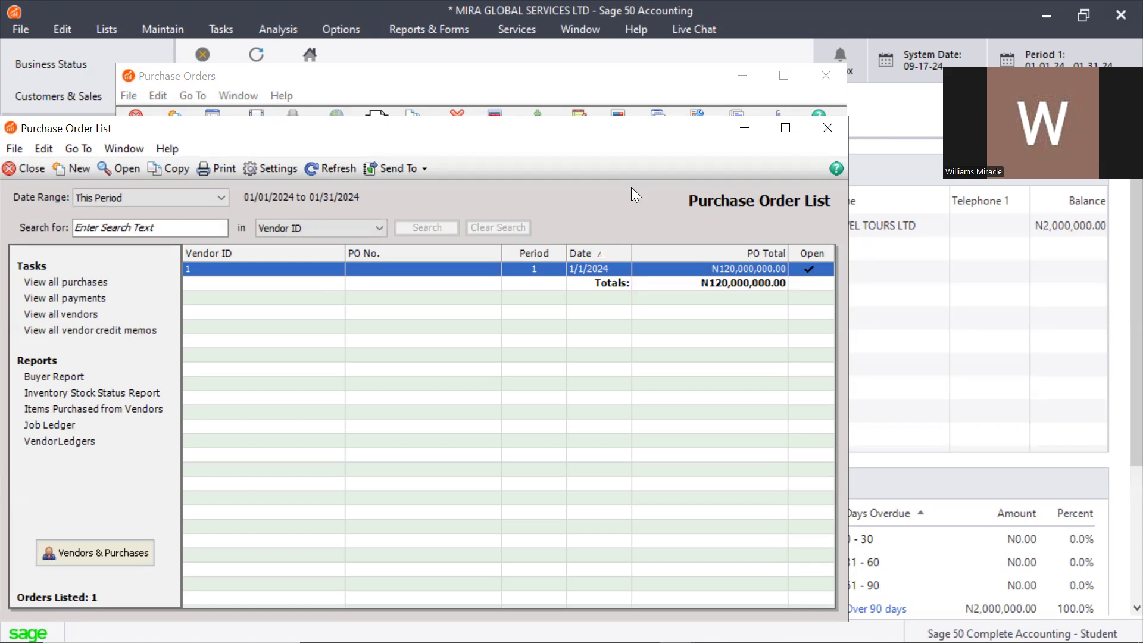
click(827, 129)
click(825, 75)
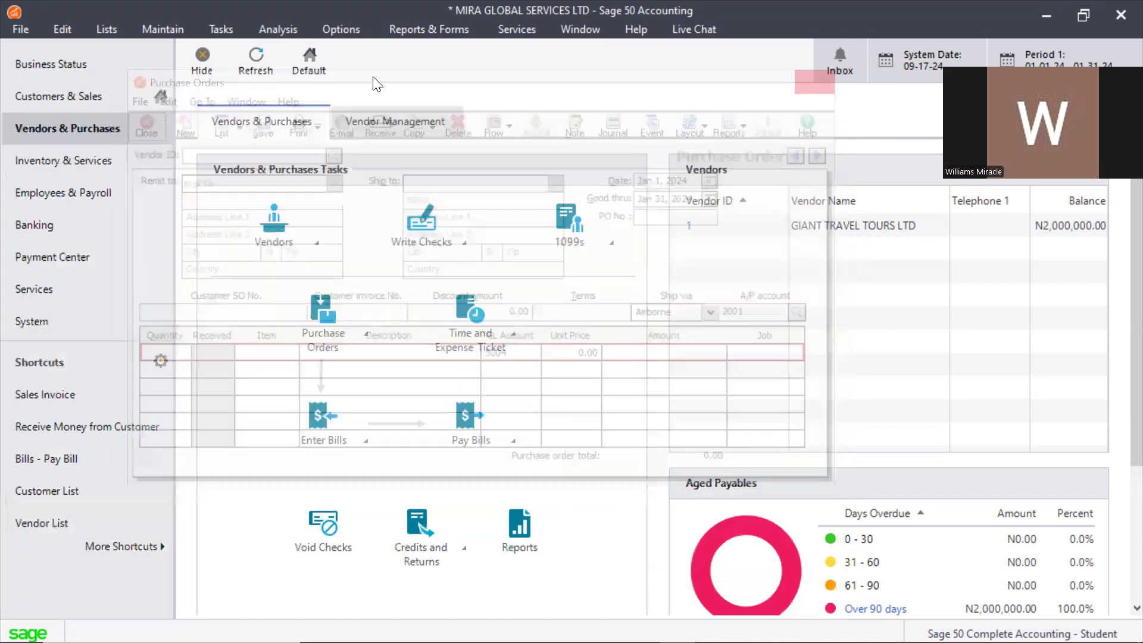
click(221, 29)
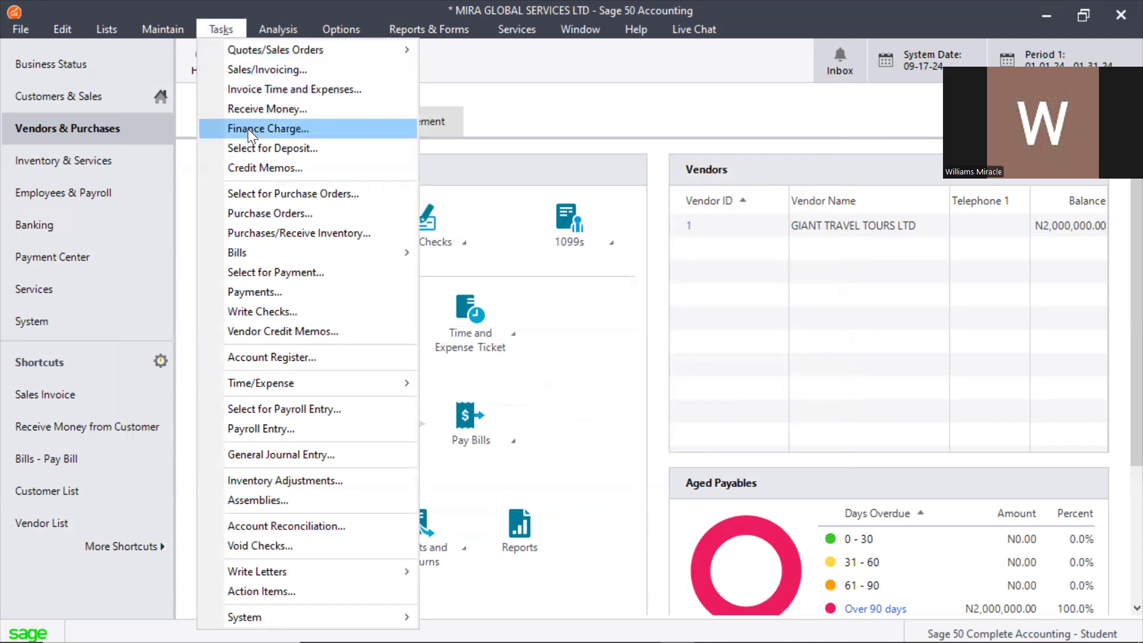
click(308, 234)
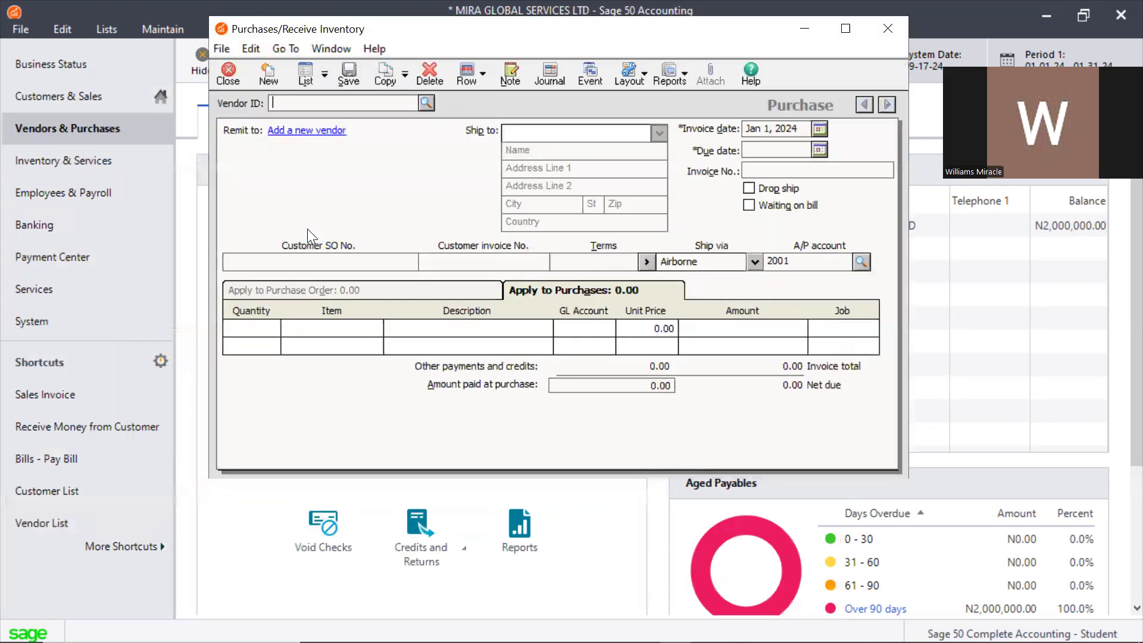
click(894, 34)
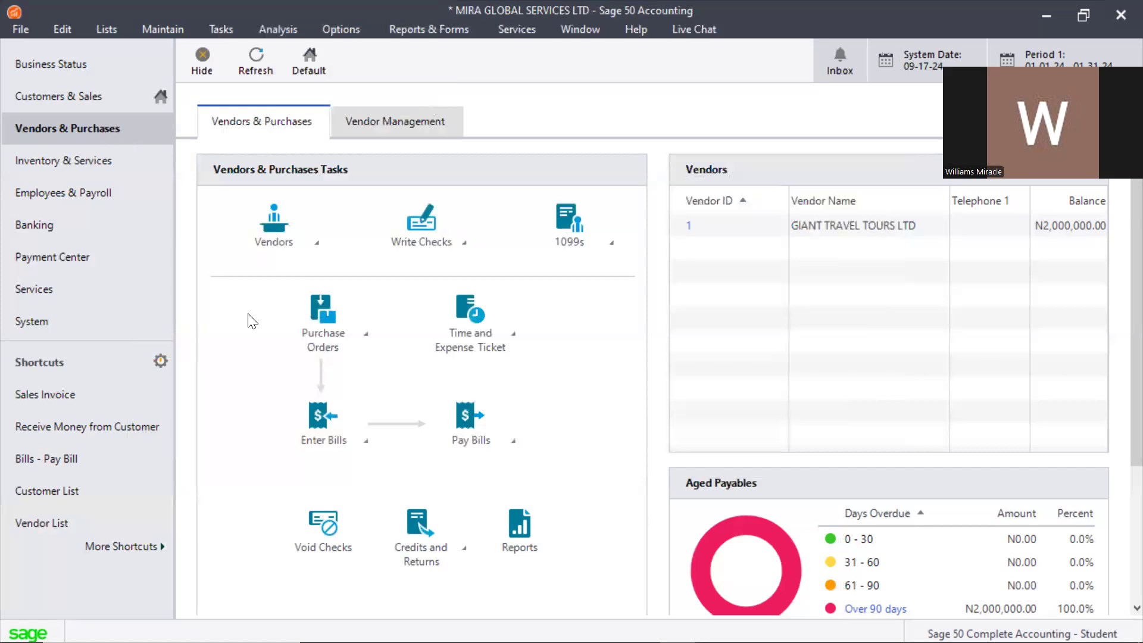
click(354, 357)
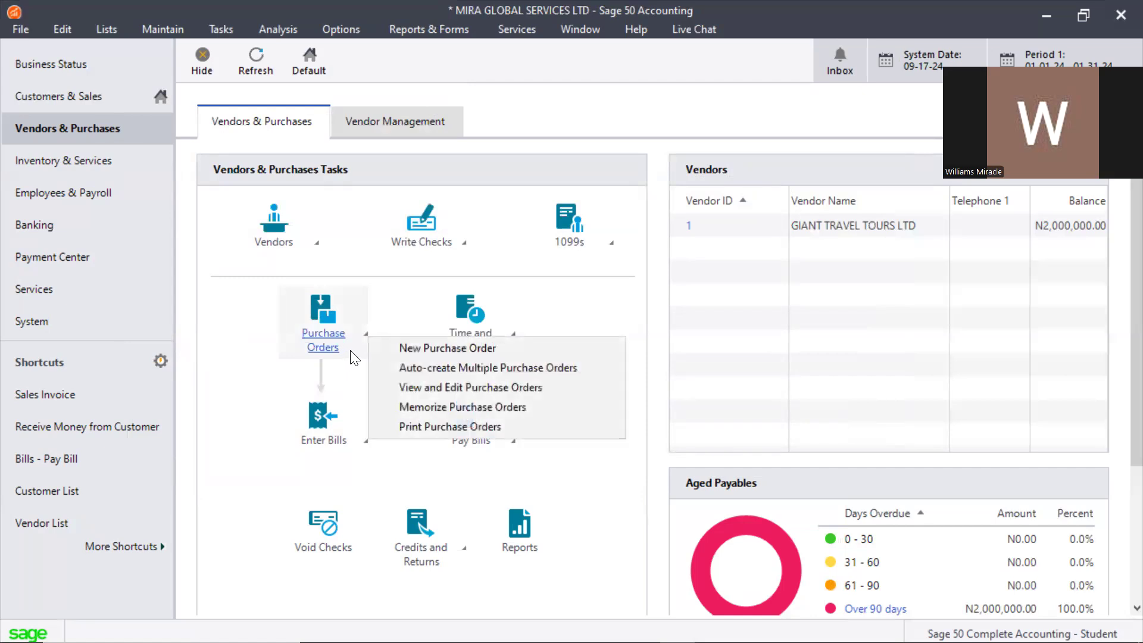
click(618, 272)
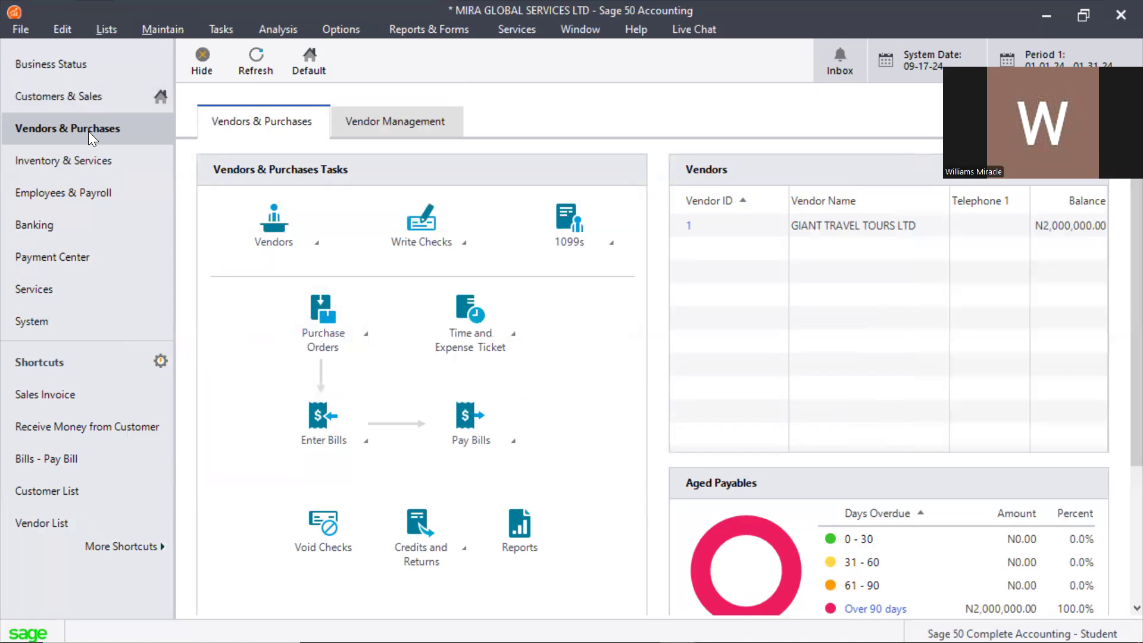
click(98, 162)
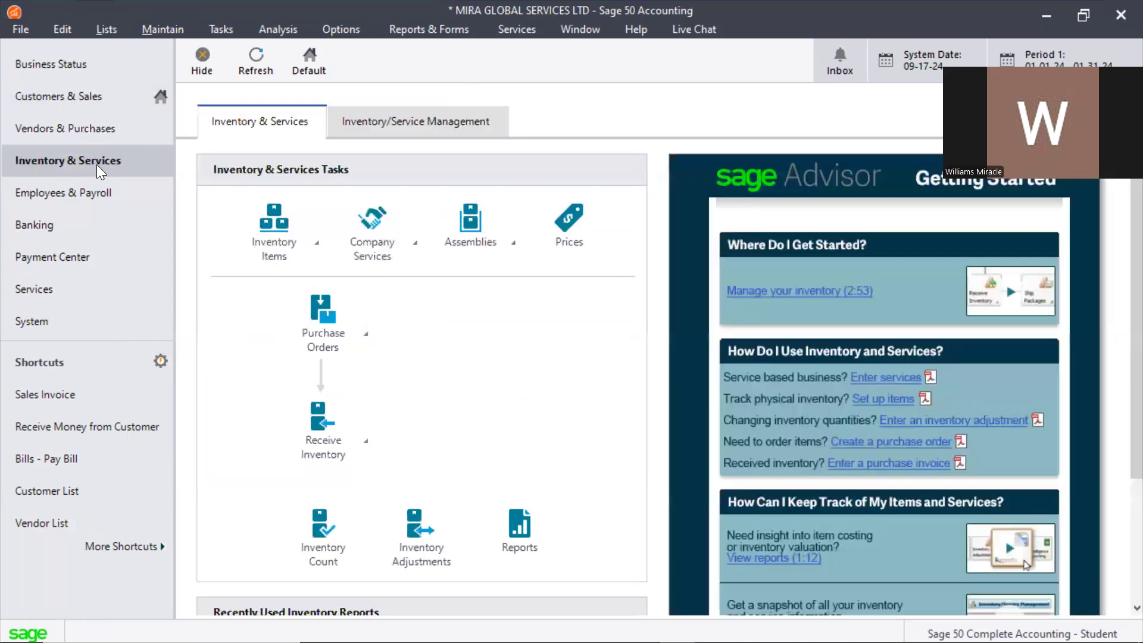
click(358, 354)
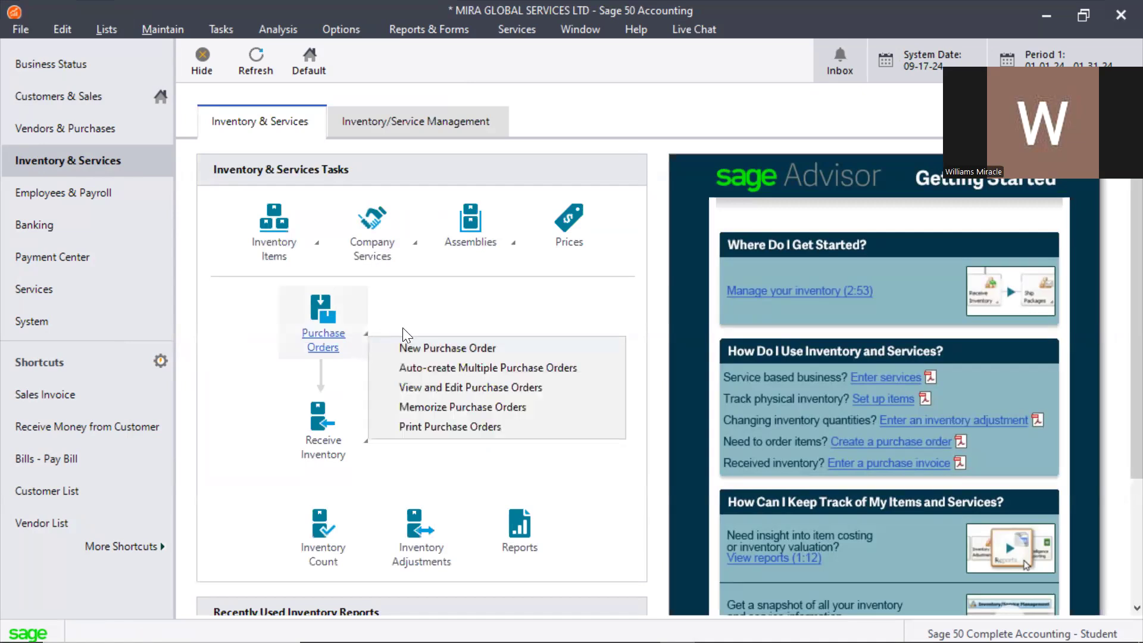
click(351, 459)
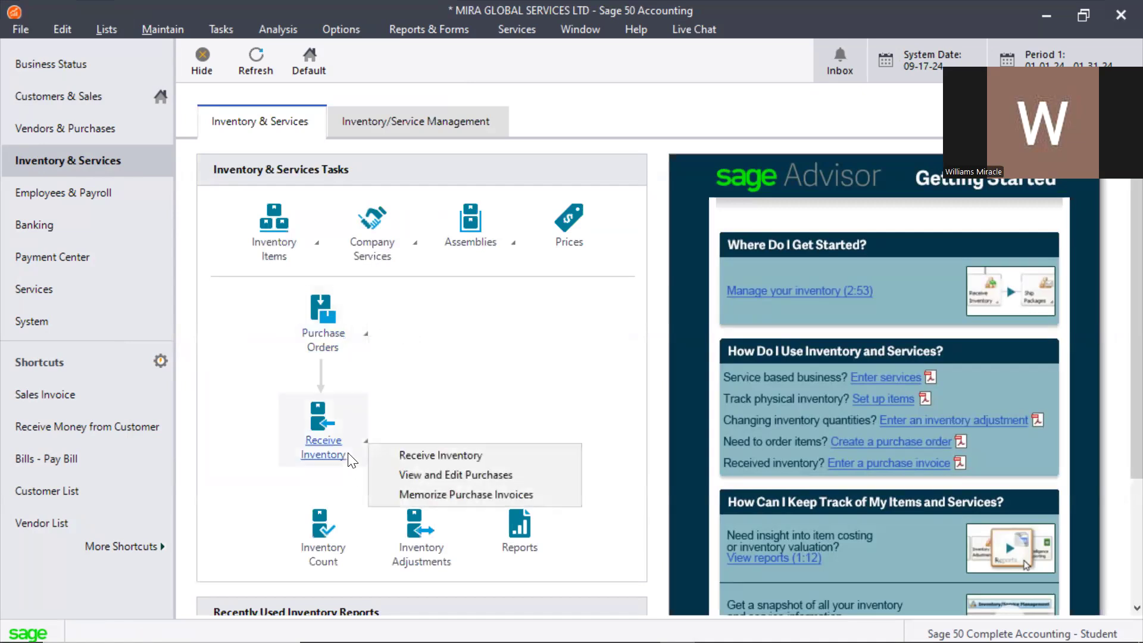
click(390, 455)
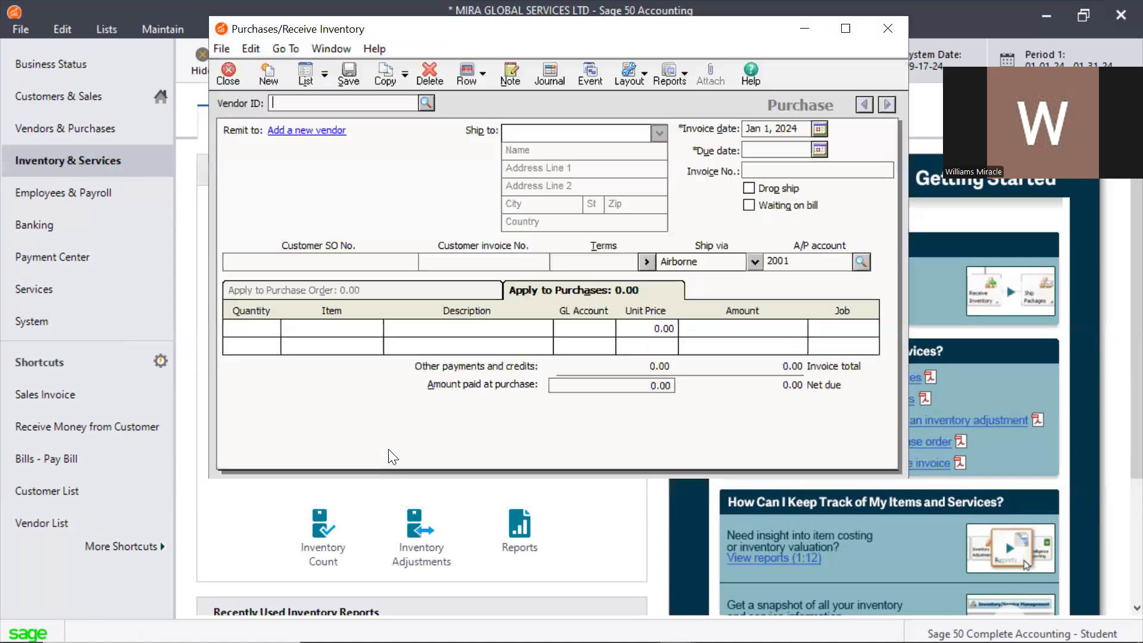
click(885, 31)
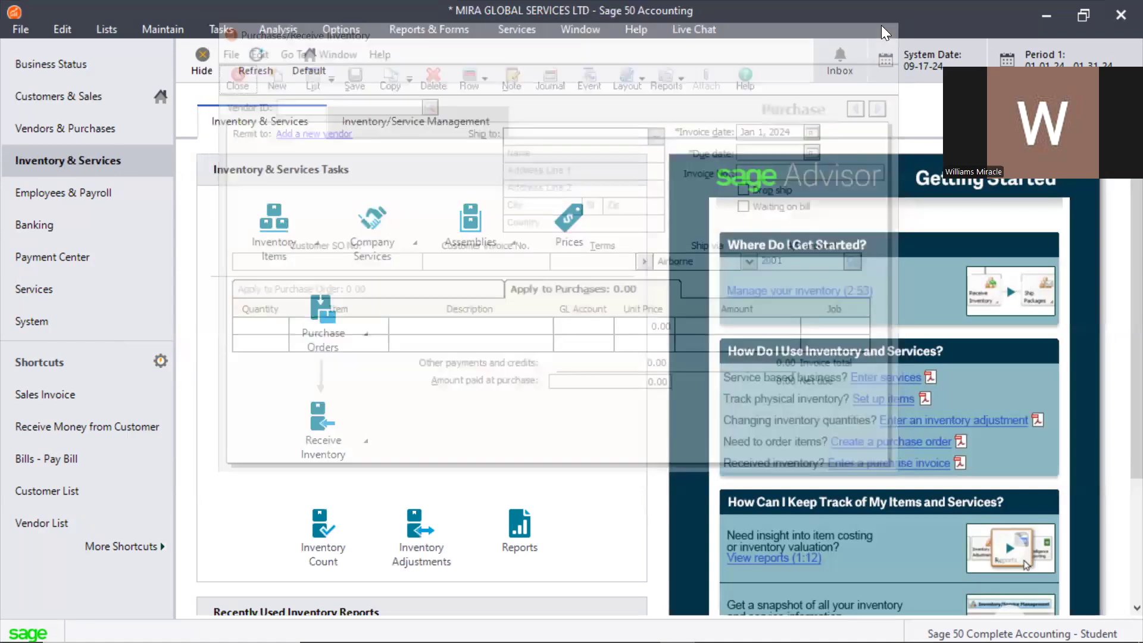
Step: Start a Purchases/Receive Inventory entry for GIANT TRAVEL TOURS LTD with the Corporate Travel Package item, and discard it without saving
click(219, 28)
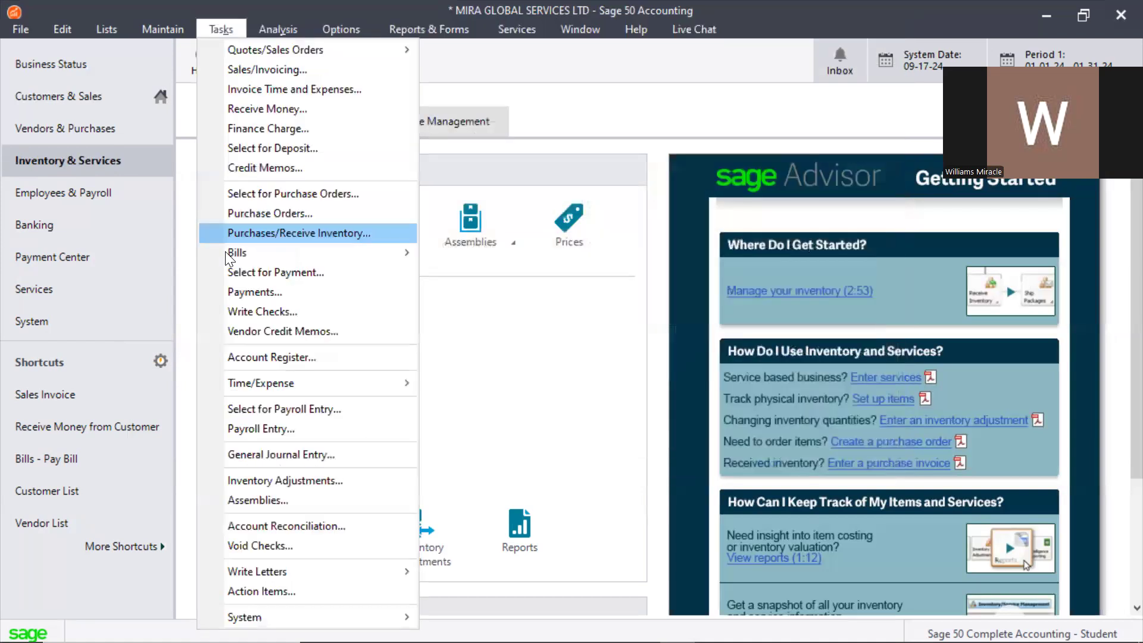
click(301, 233)
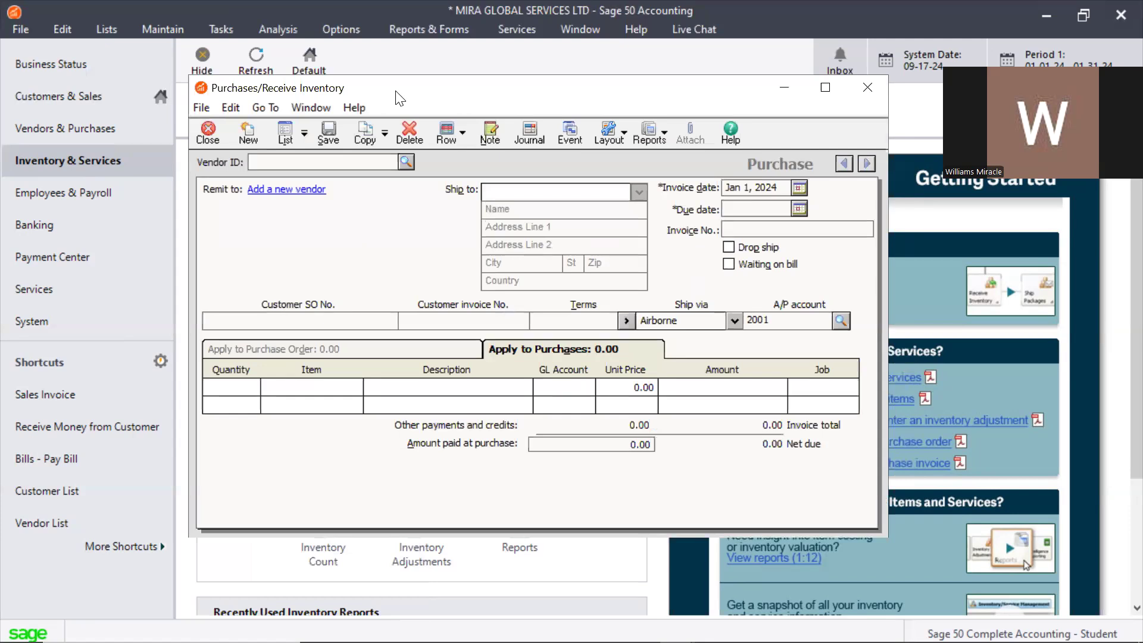
click(406, 162)
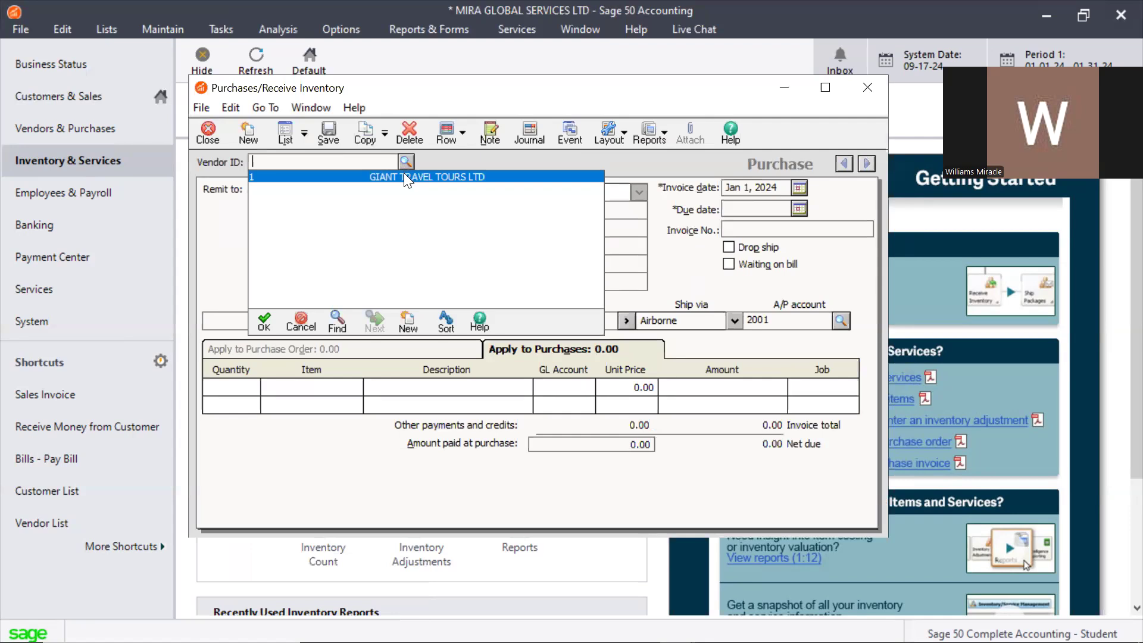
click(405, 175)
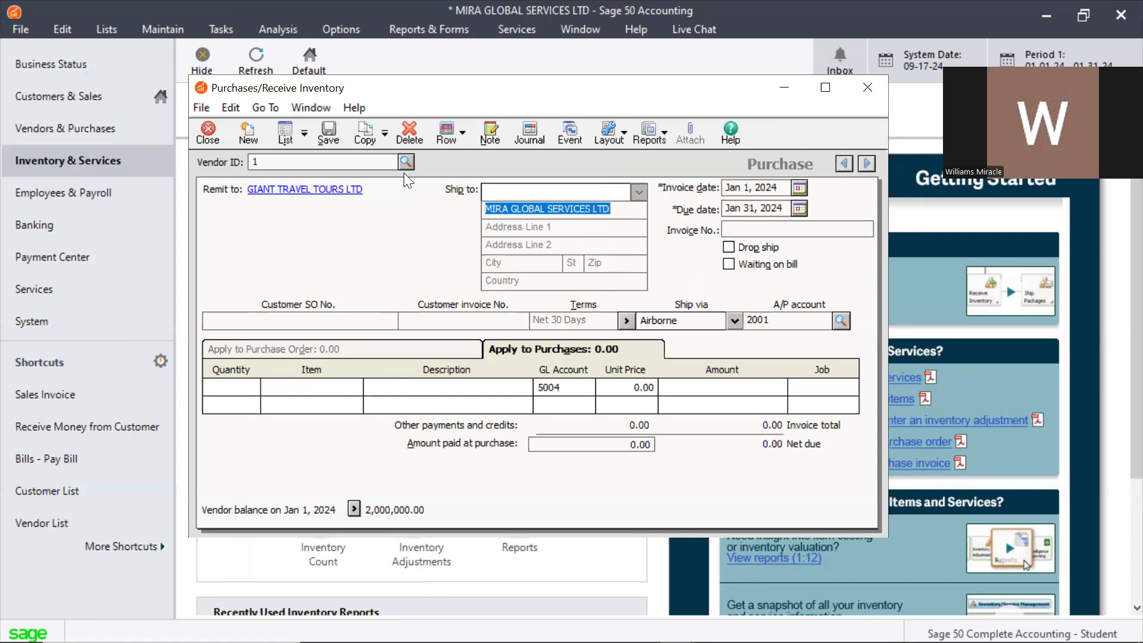
click(224, 394)
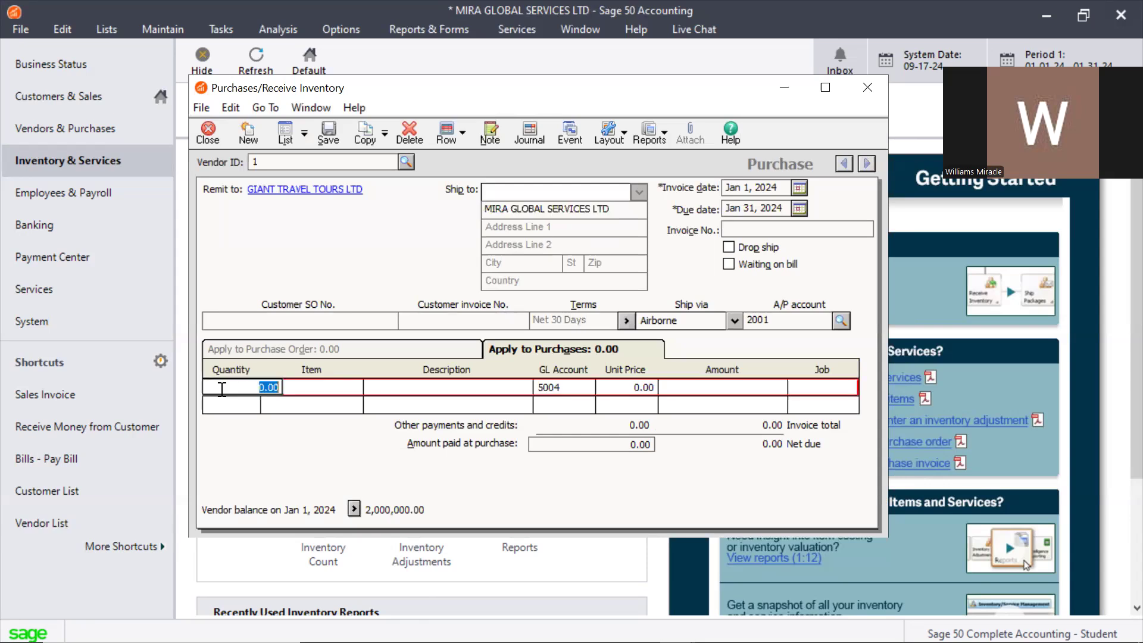
click(310, 387)
click(355, 386)
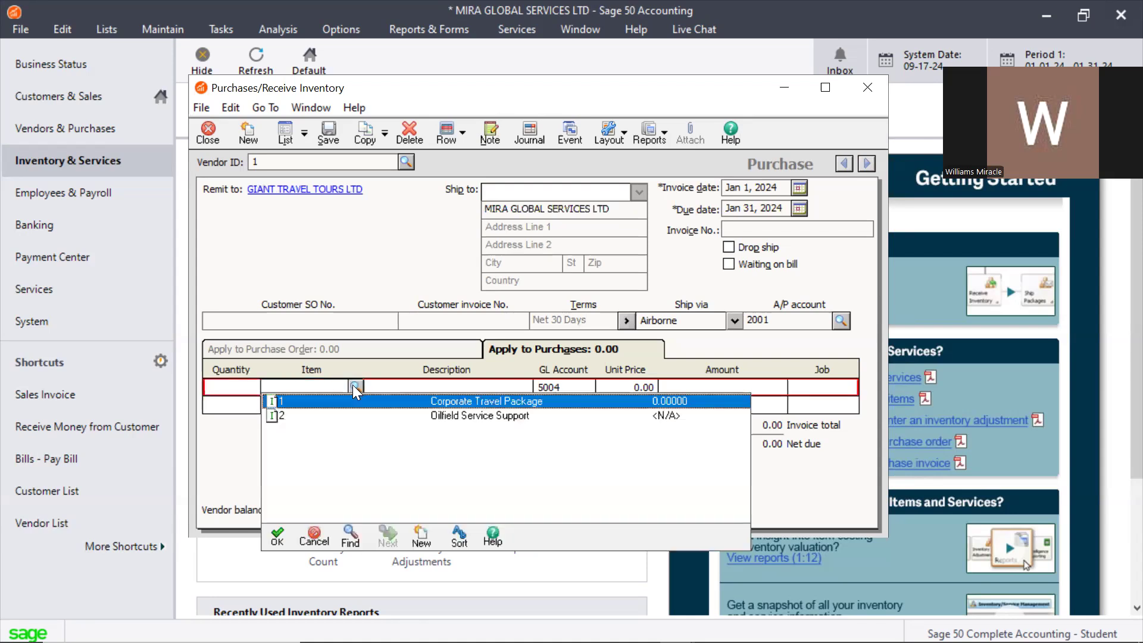
double_click(476, 403)
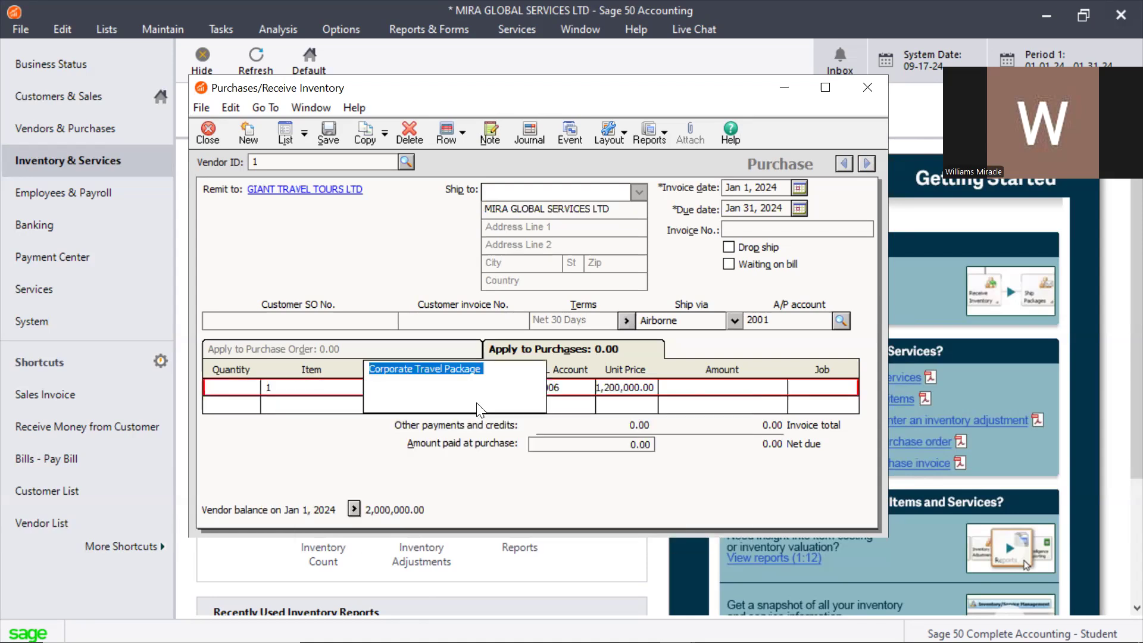
click(345, 406)
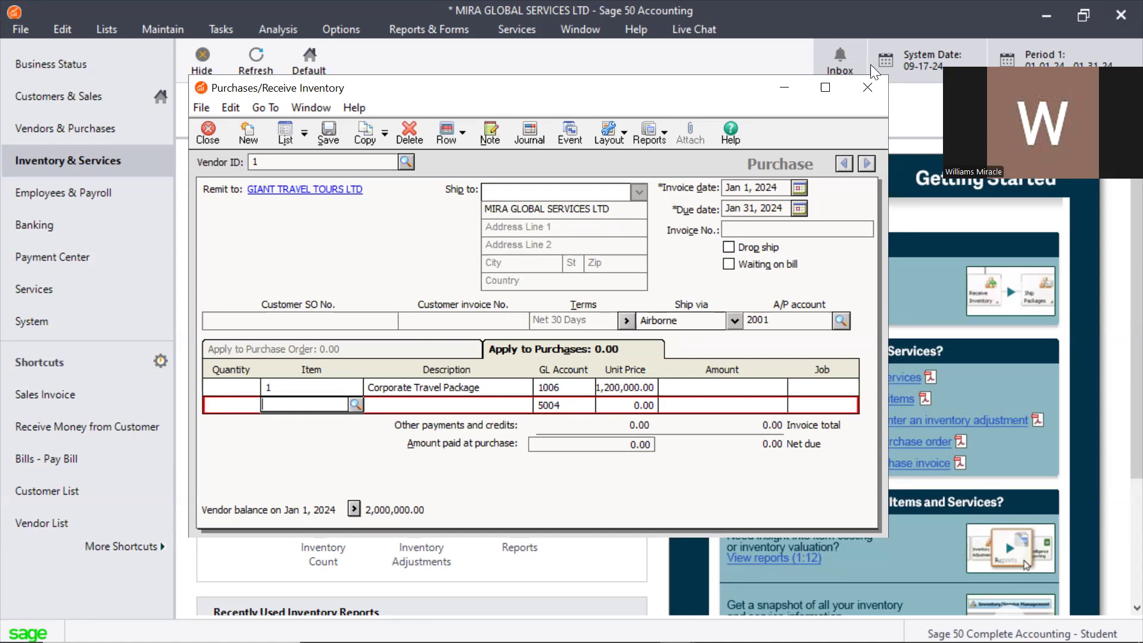
click(865, 78)
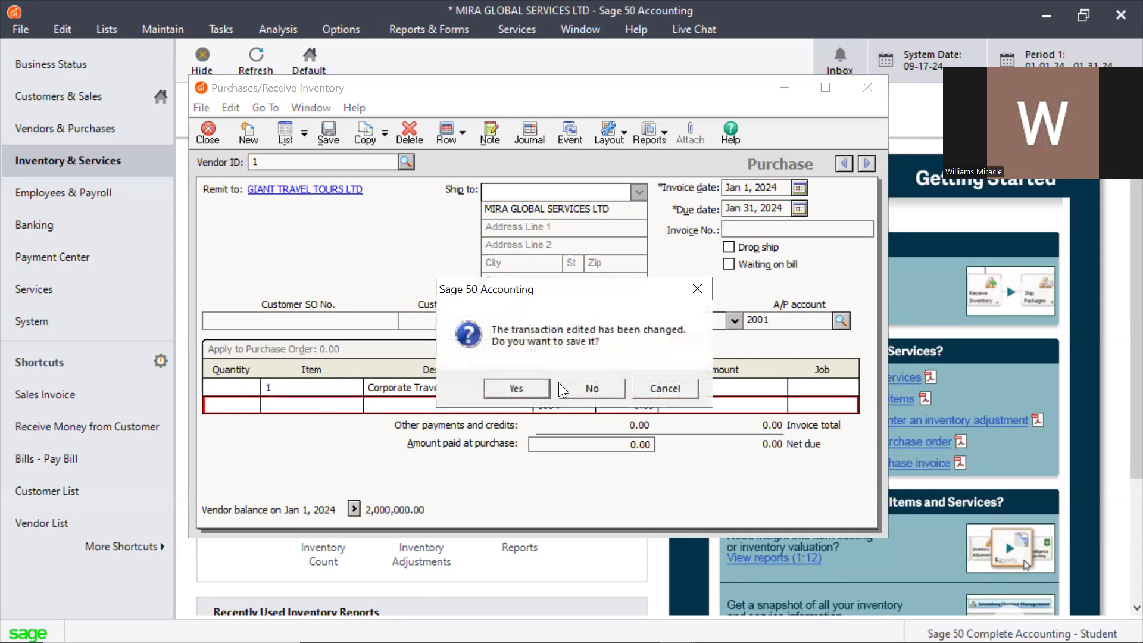
click(603, 390)
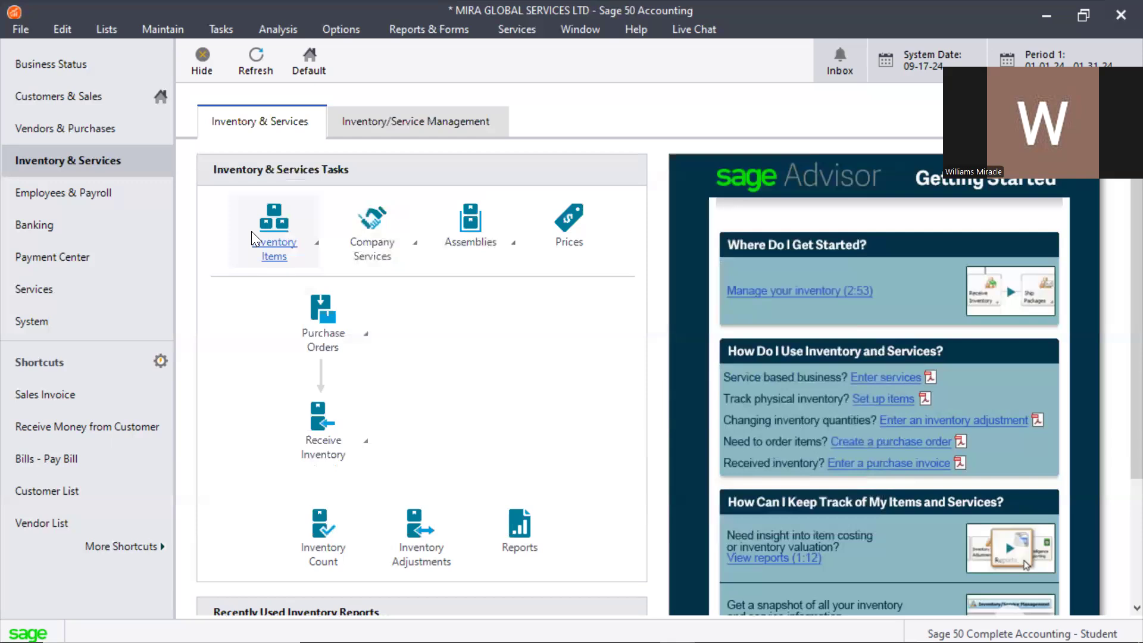
Step: Open the saved 1/1/2024 purchase order from the purchase order list and start receiving its inventory
click(352, 338)
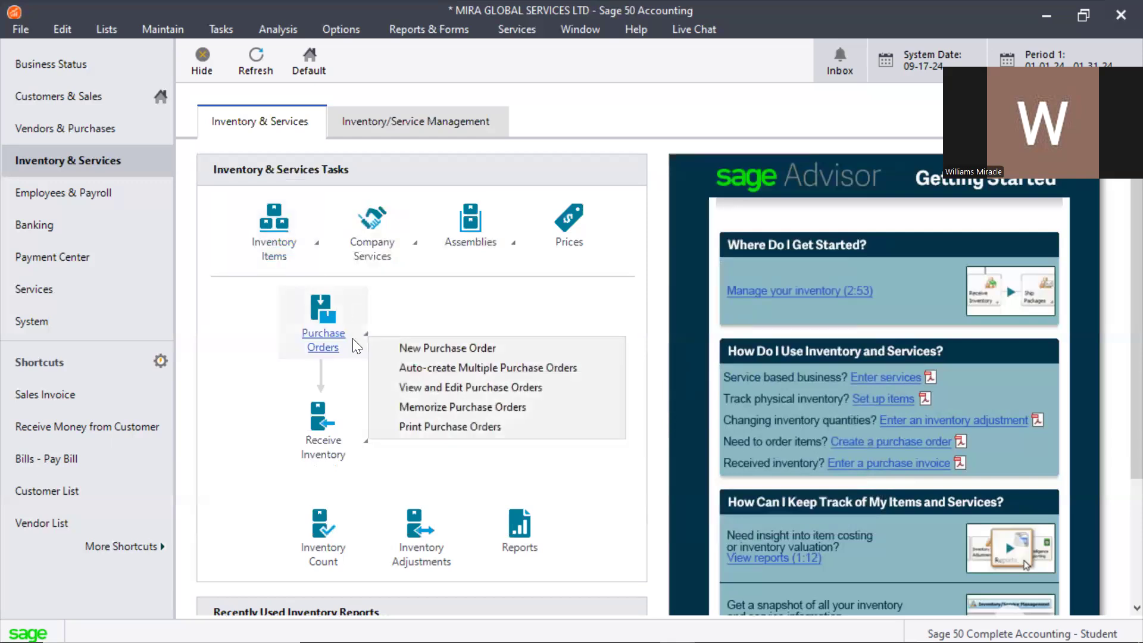
click(419, 385)
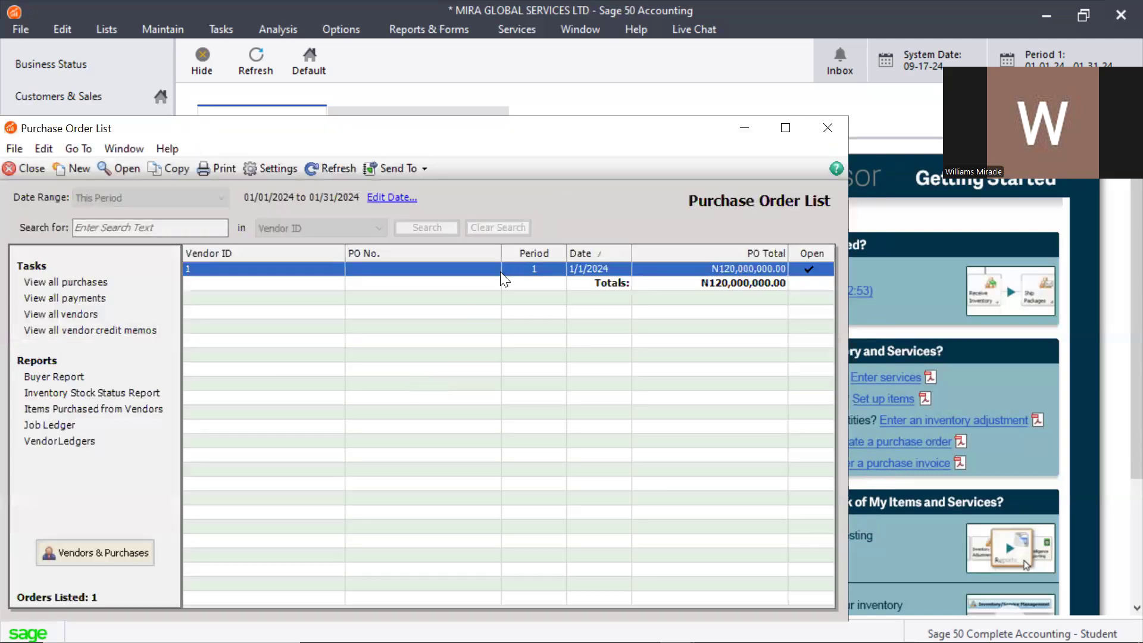
double_click(491, 269)
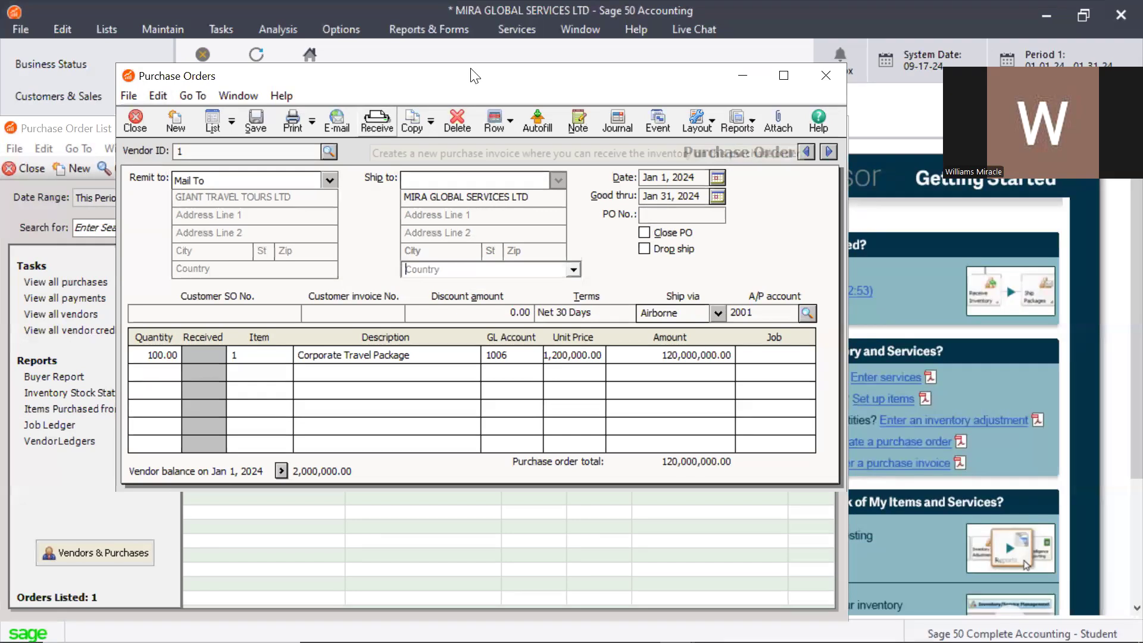
drag(395, 76, 376, 63)
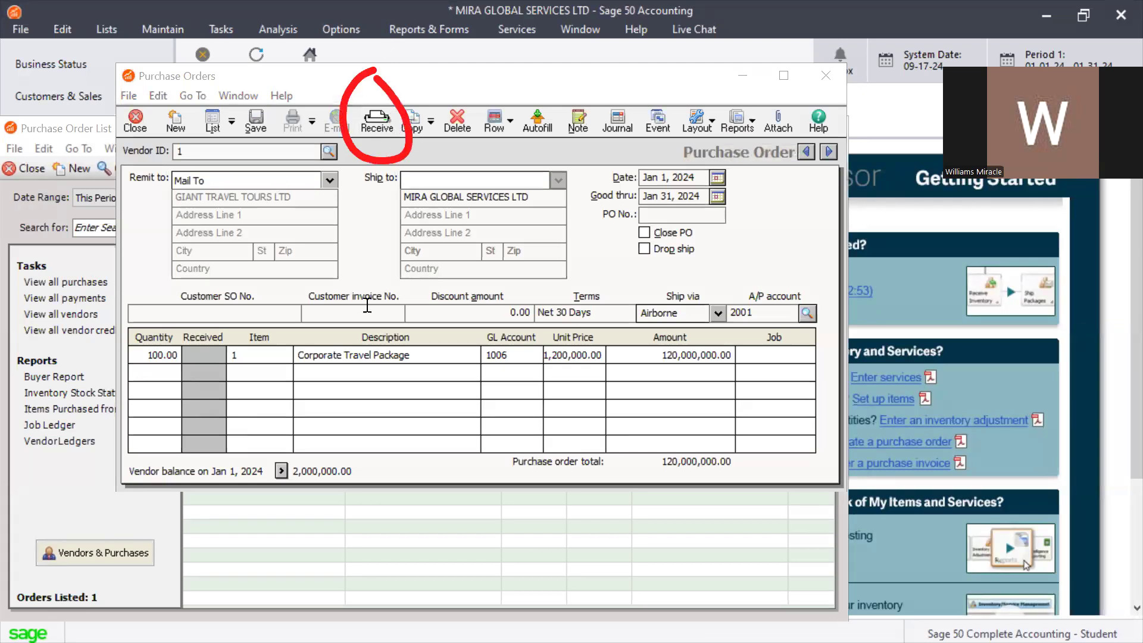
click(376, 123)
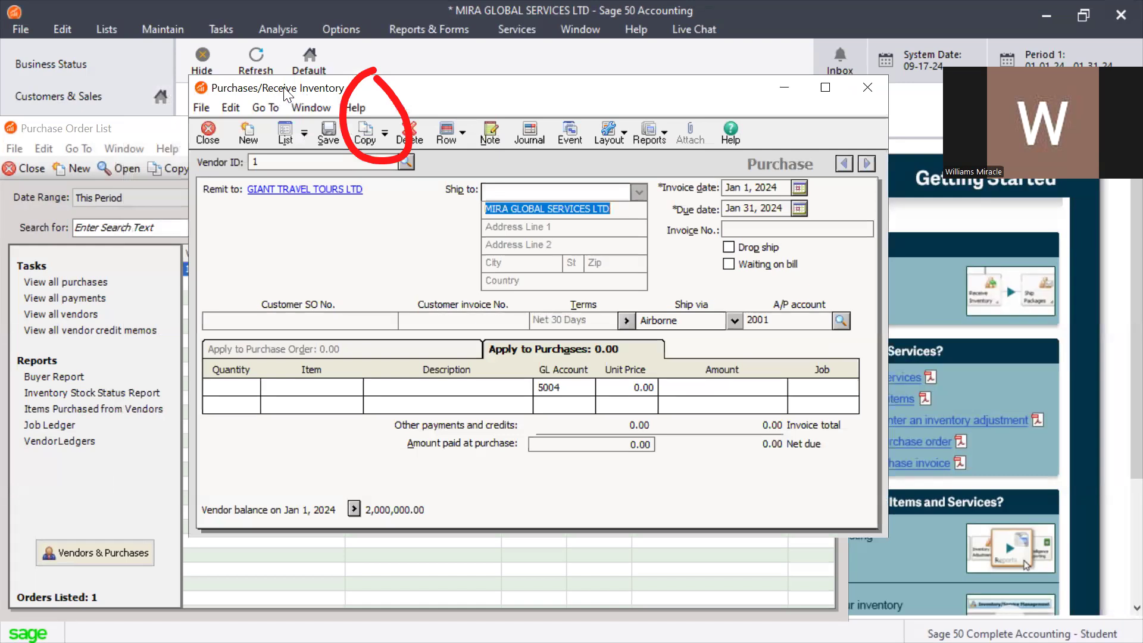
Step: Add the Corporate Travel Package item to the first line of the GIANT TRAVEL TOURS LTD purchase
drag(284, 92, 174, 107)
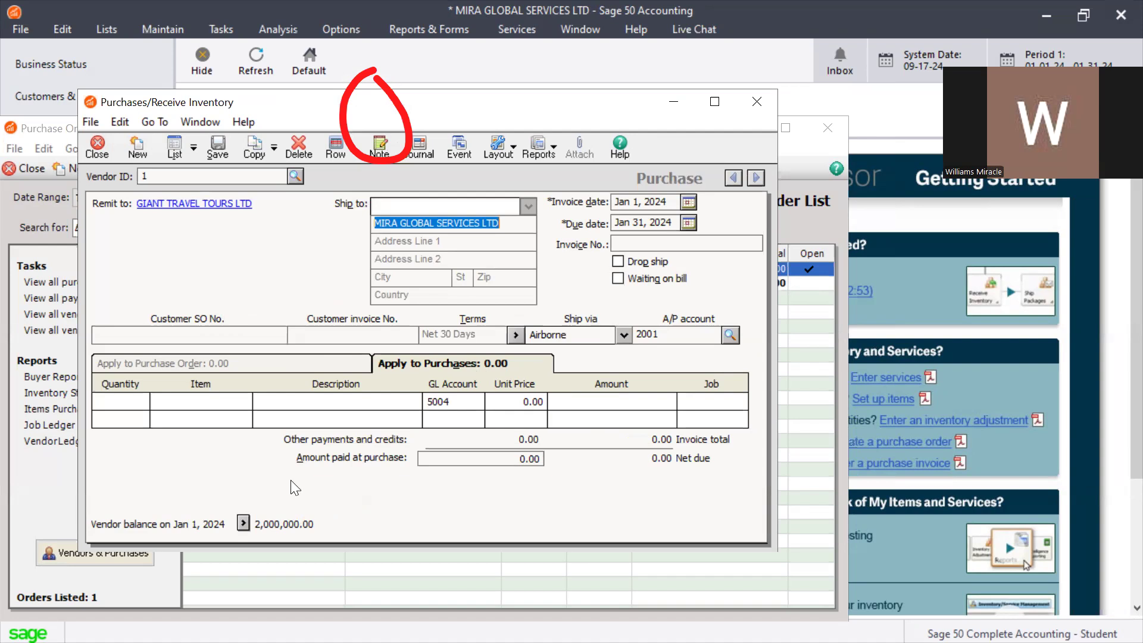
click(197, 406)
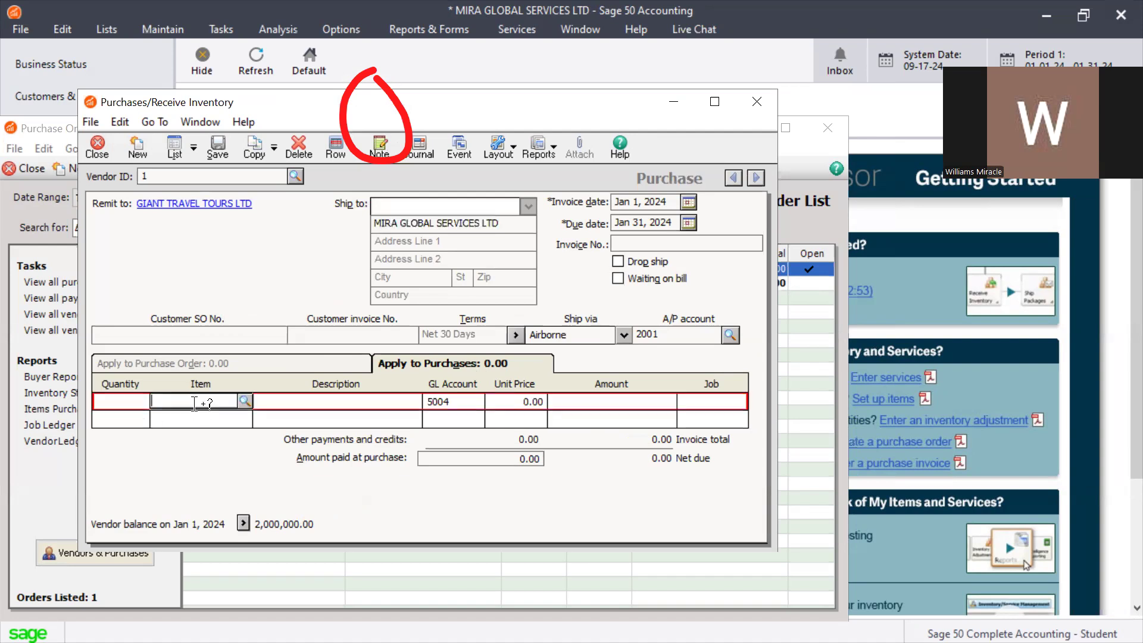
click(244, 400)
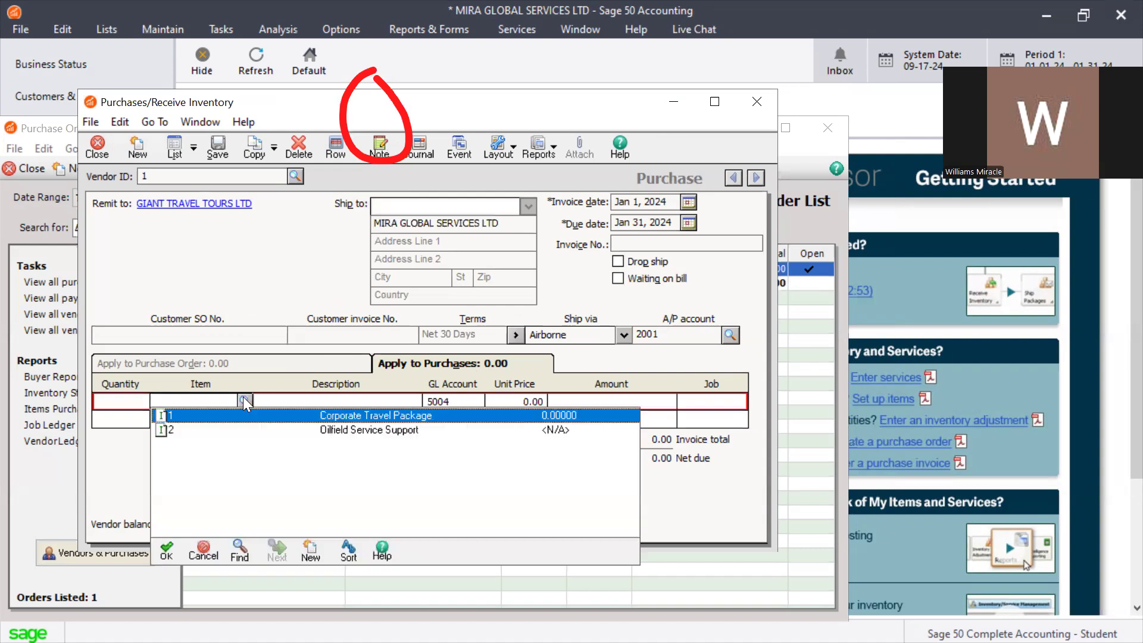
click(282, 414)
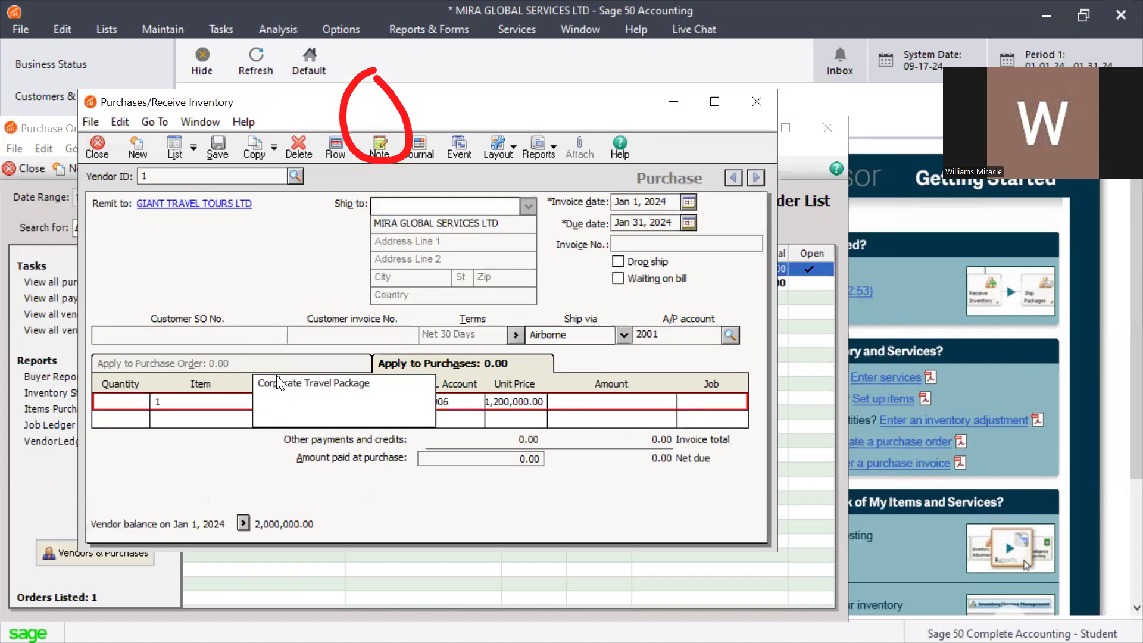
key(Tab)
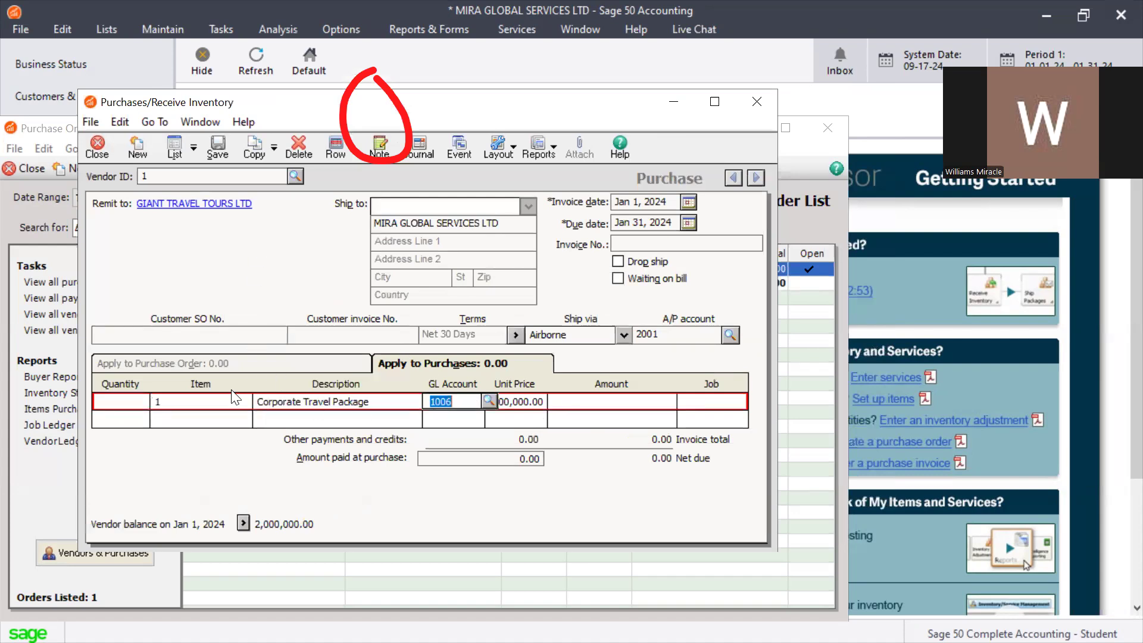
click(176, 405)
click(176, 405)
text(00)
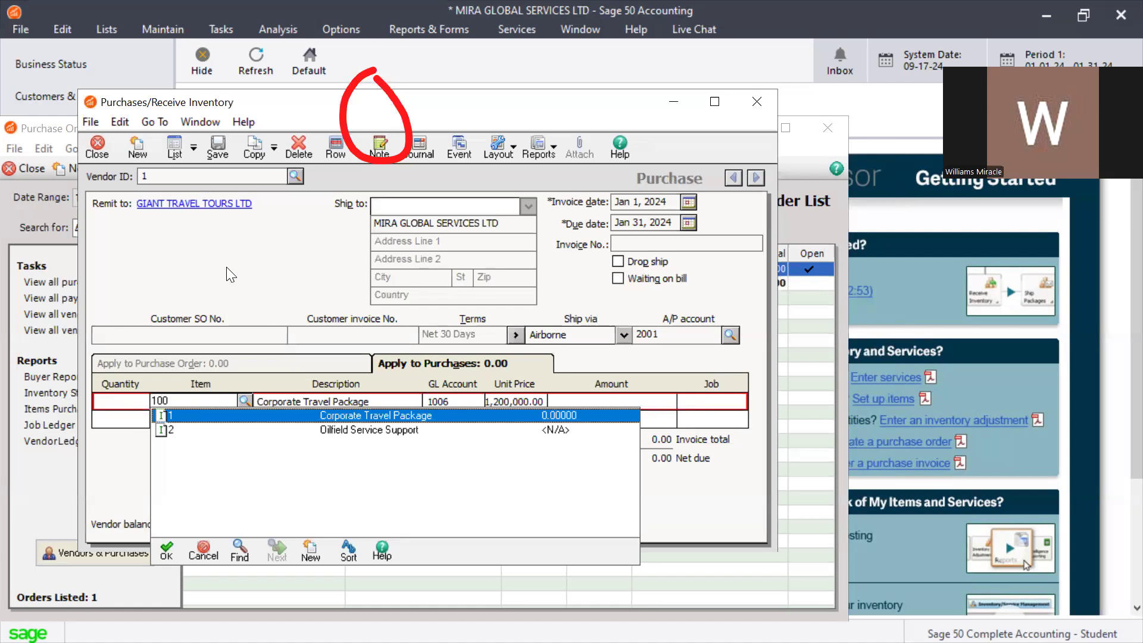
click(242, 368)
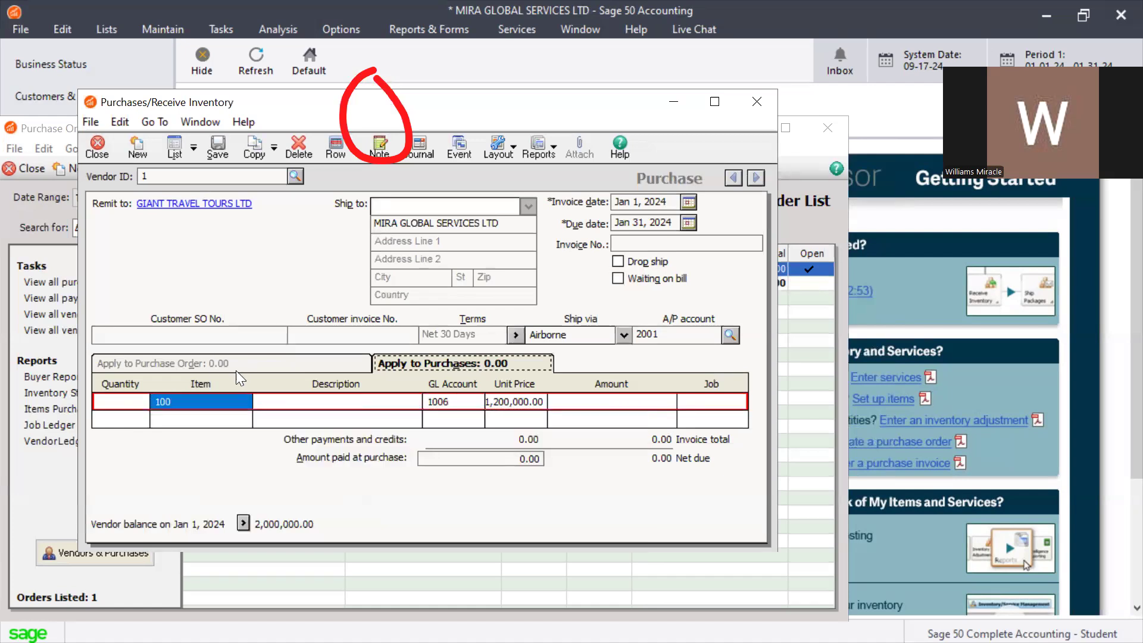
click(191, 400)
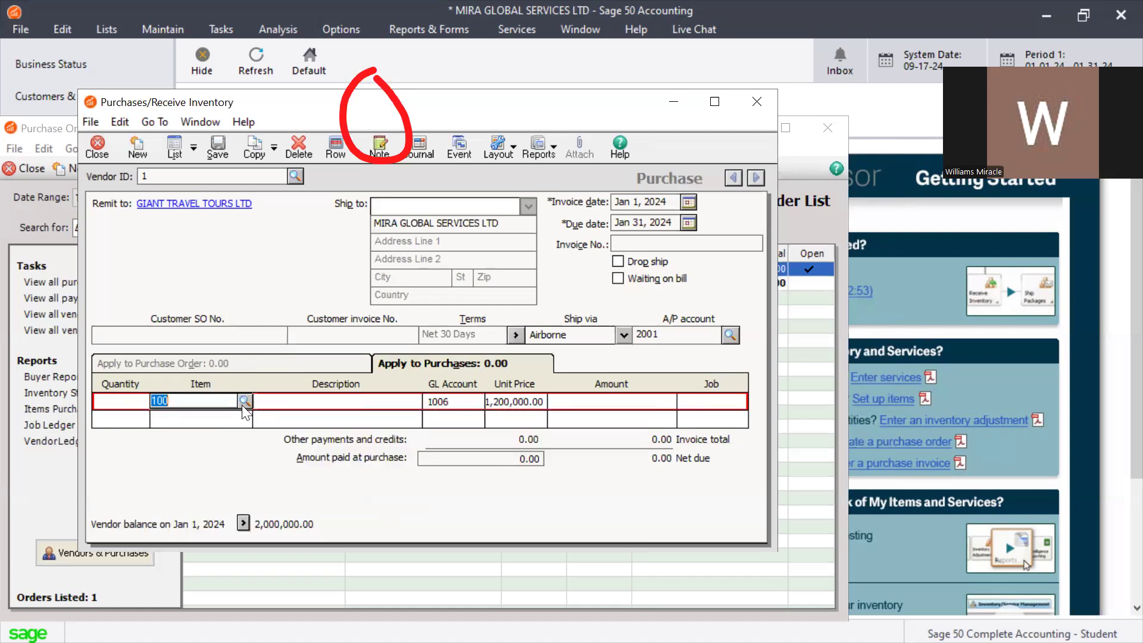
click(244, 403)
click(352, 419)
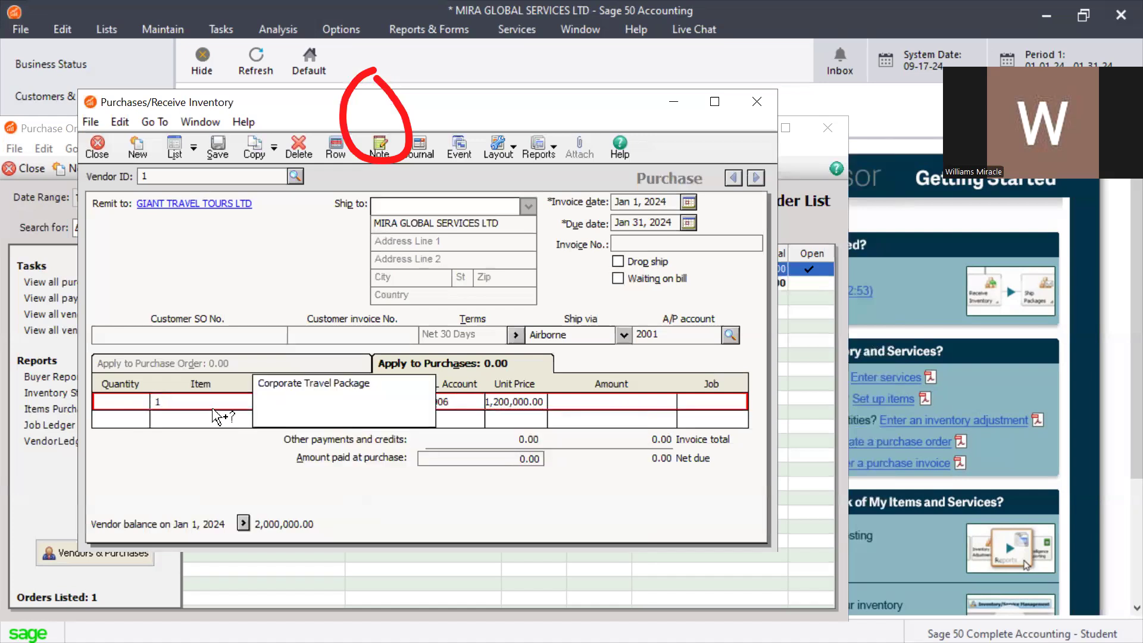
key(Tab)
Step: Set the Corporate Travel Package line's quantity to 100 and let its amount calculate
click(131, 401)
text(100)
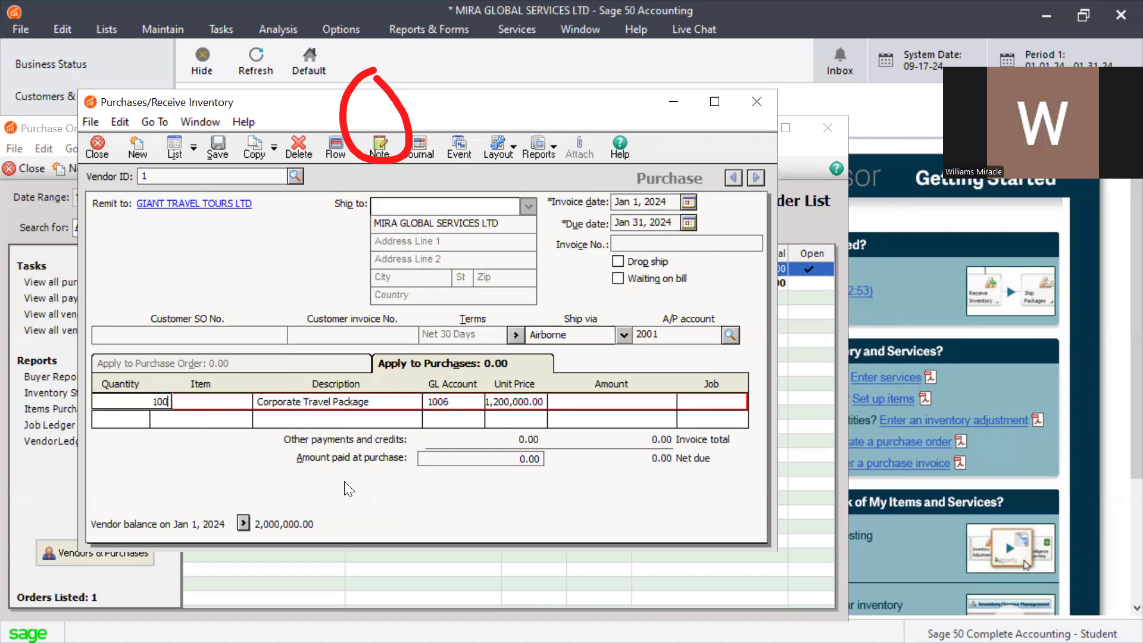
click(626, 402)
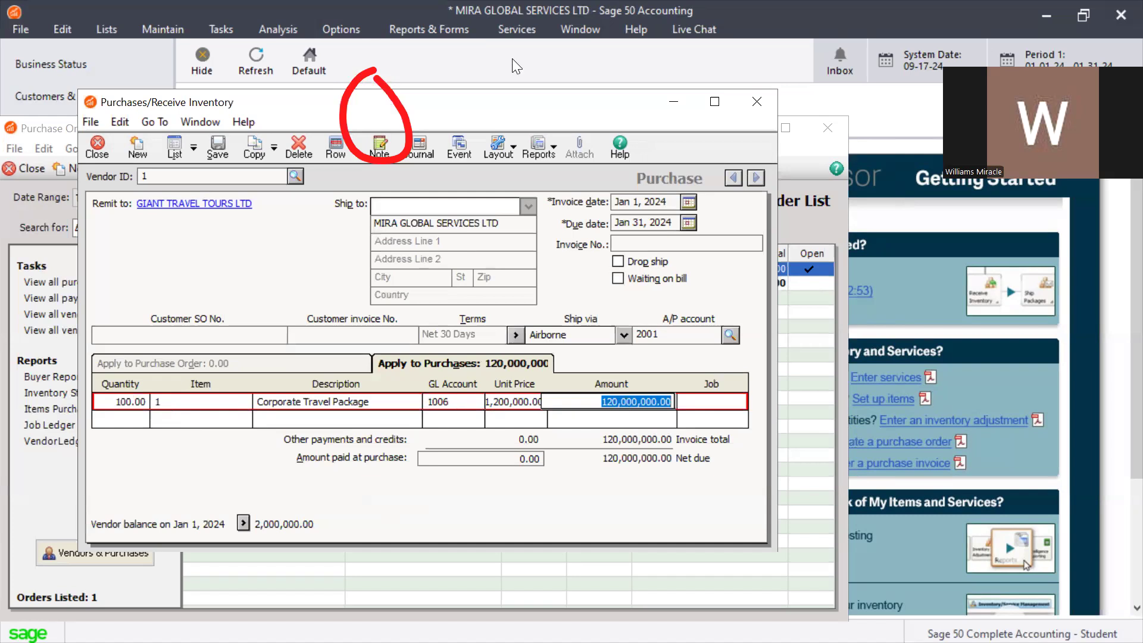
click(818, 34)
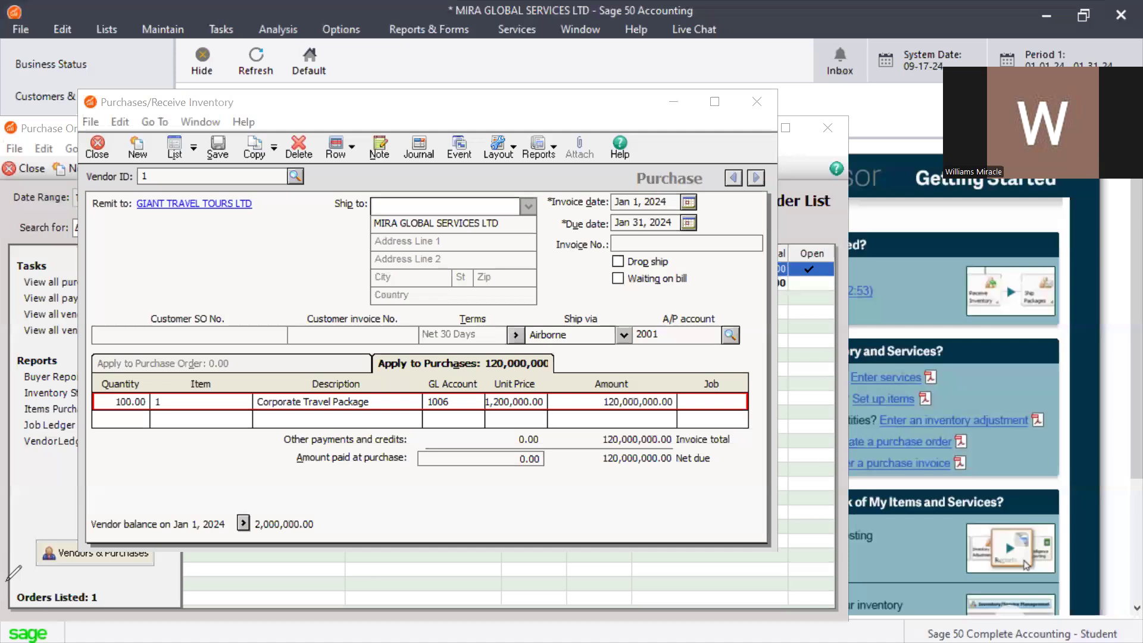
Step: Enter 120,000,000.00 as the amount paid at purchase
click(529, 458)
text(1)
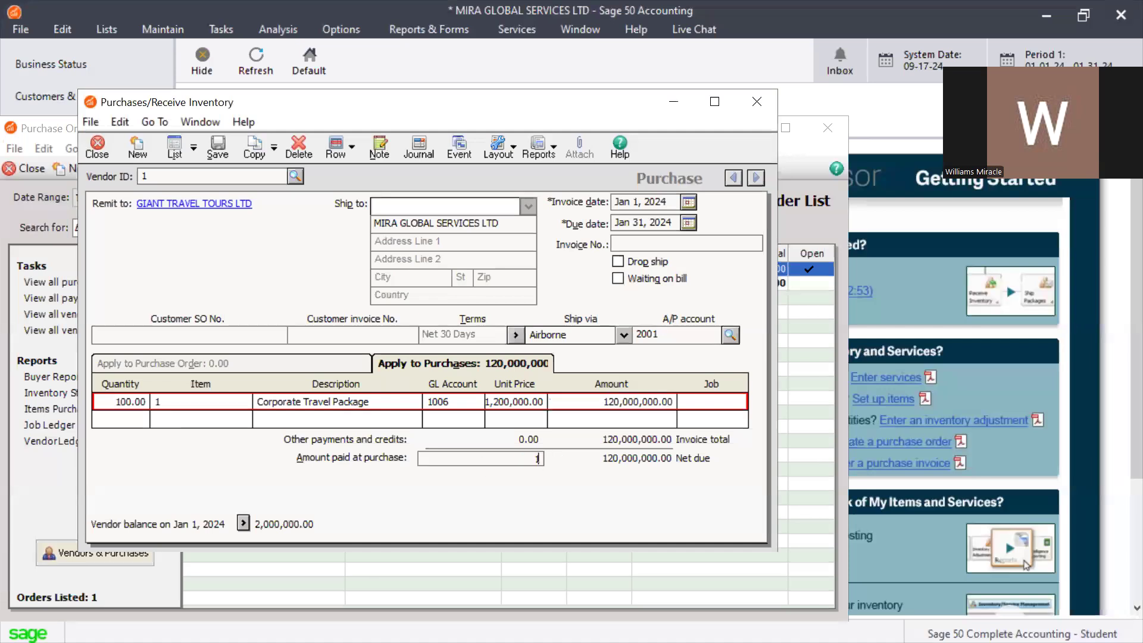
text(2000000)
key(BackSpace)
key(BackSpace)
key(BackSpace)
key(BackSpace)
key(BackSpace)
text(000000)
Step: Try to save the purchase, and enter 0001 as its invoice number
click(230, 149)
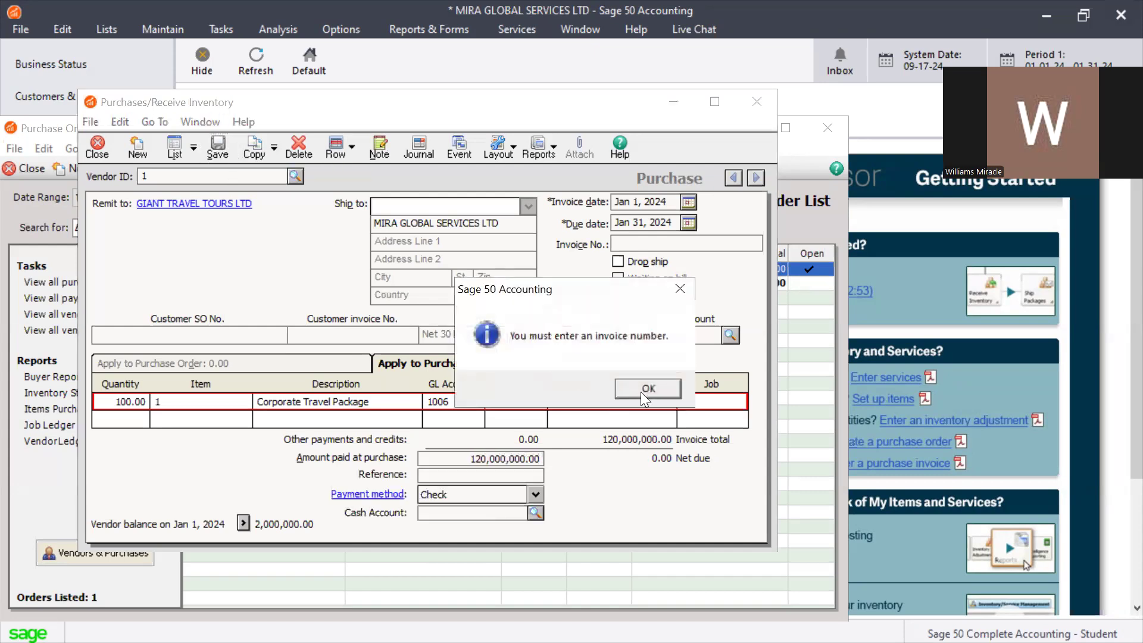
click(638, 390)
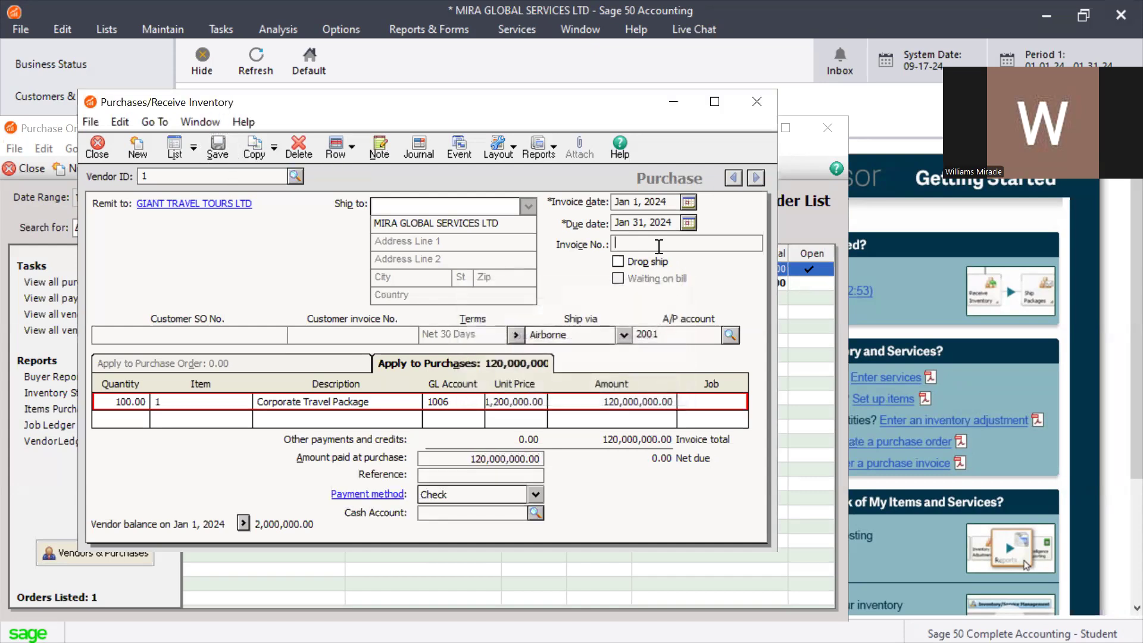
text(0001)
Step: Keep Check as the payment method and choose the CASH account as the purchase's cash account
click(535, 494)
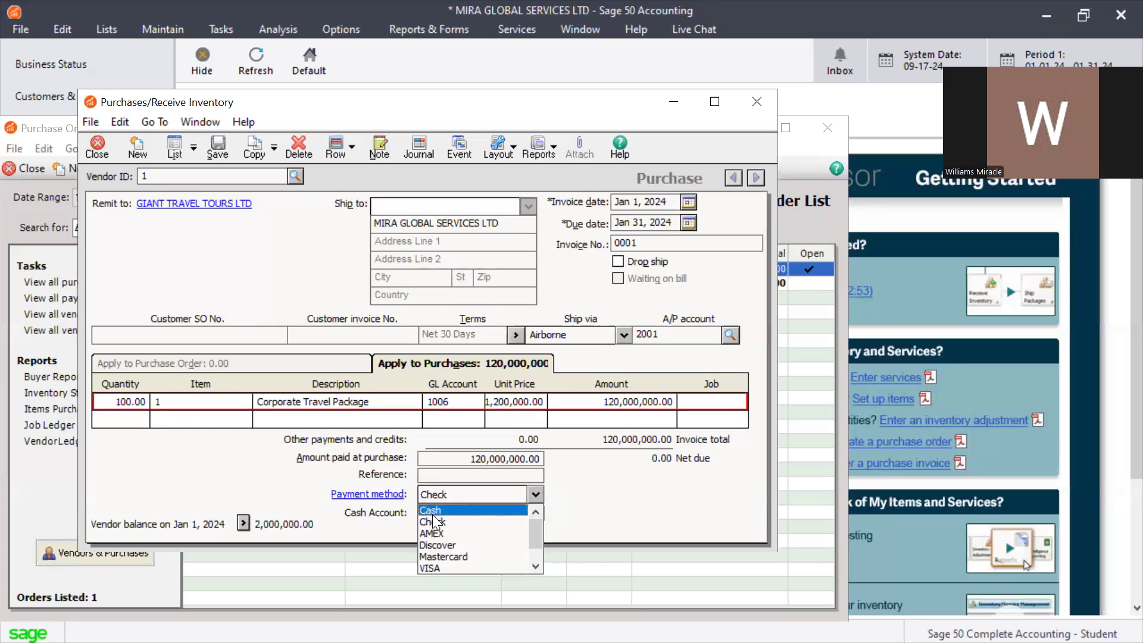
drag(535, 532, 526, 504)
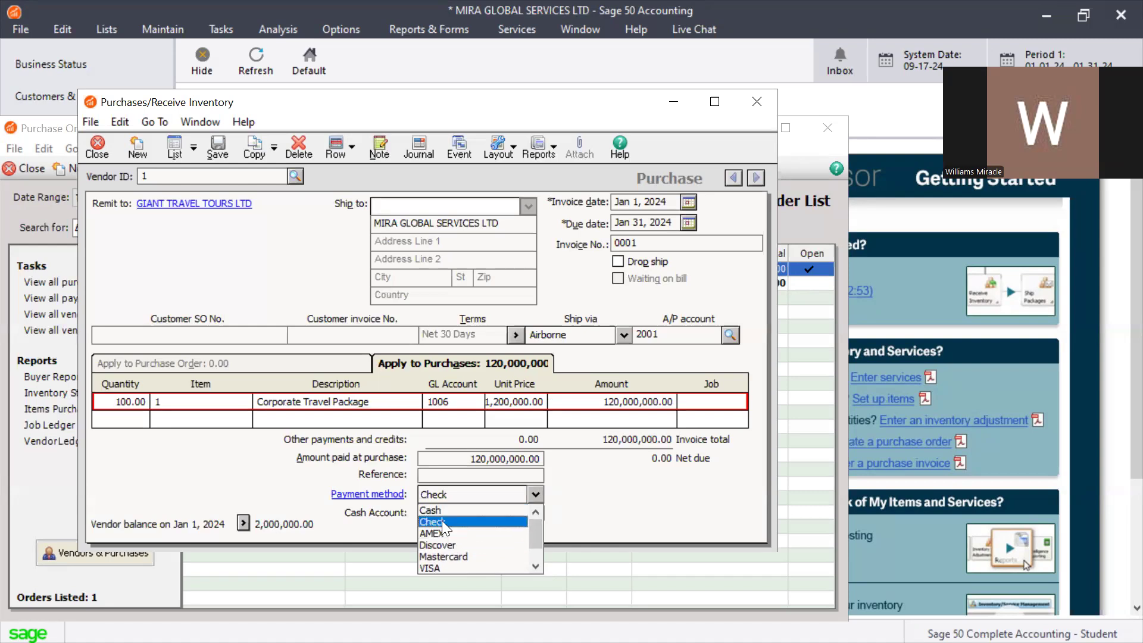
click(441, 521)
click(535, 512)
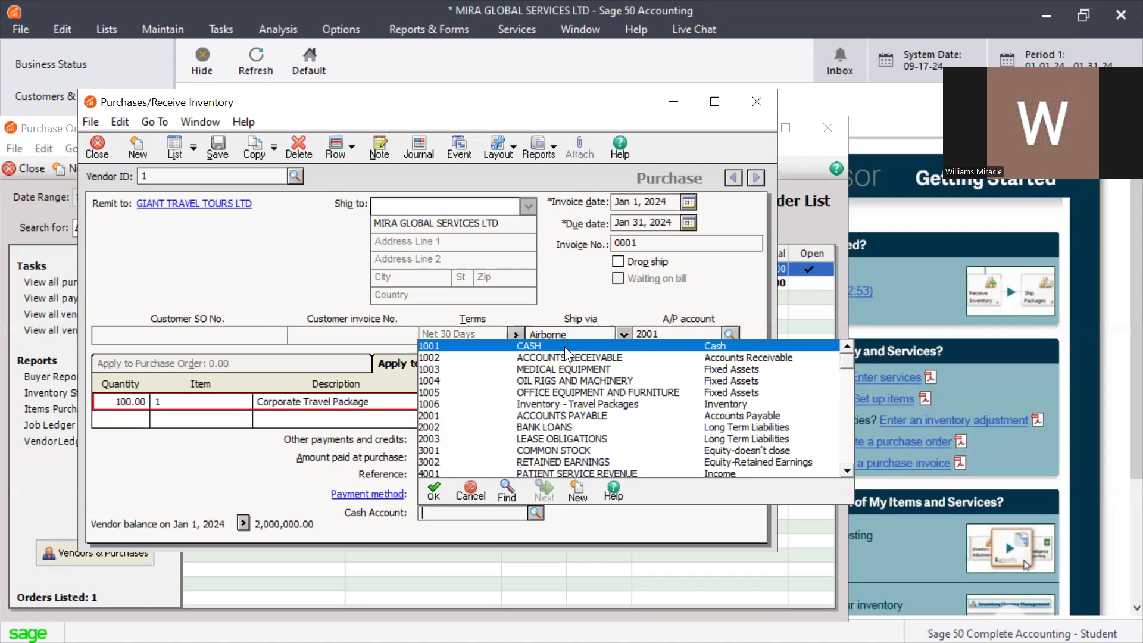
double_click(564, 346)
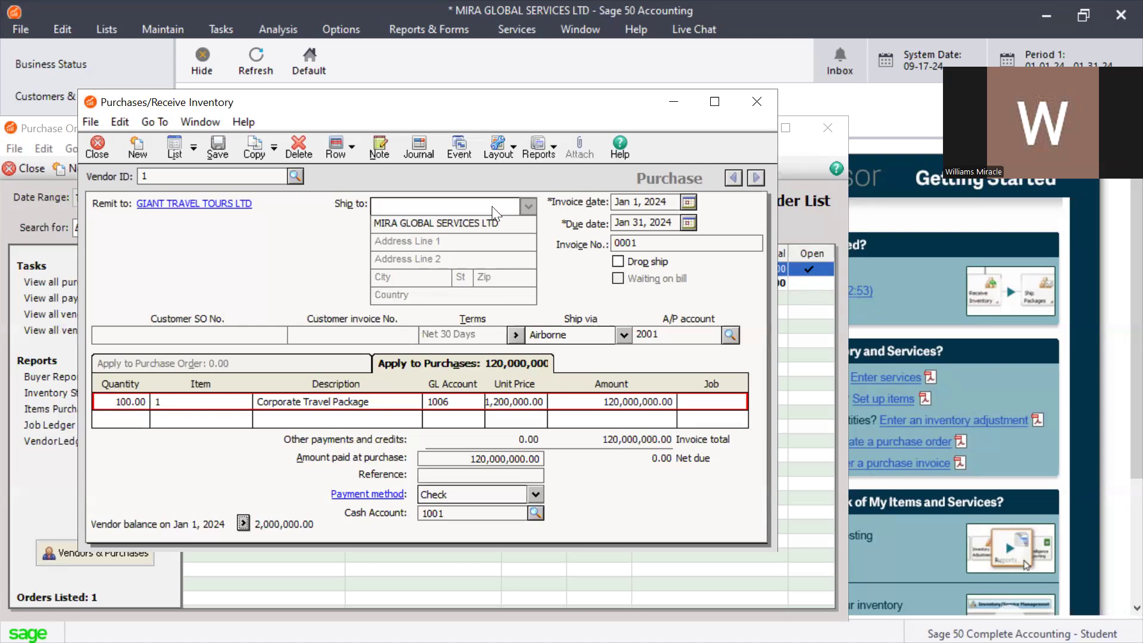
Step: Enter 0001 as the payment reference and save the purchase
click(227, 147)
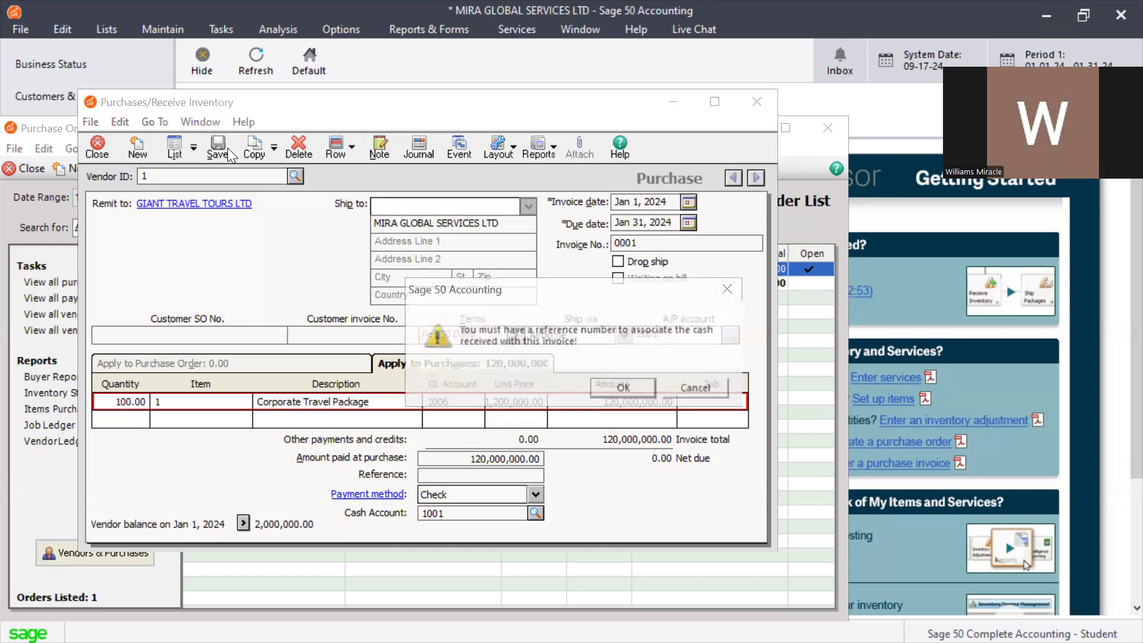
click(624, 388)
click(452, 479)
text(0001)
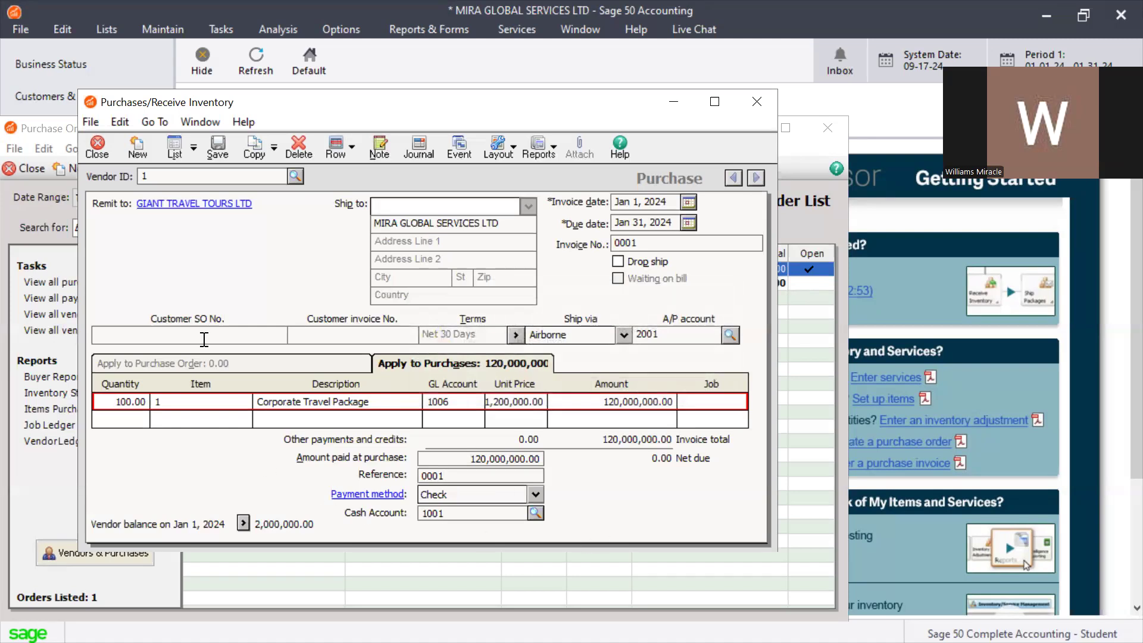
click(216, 149)
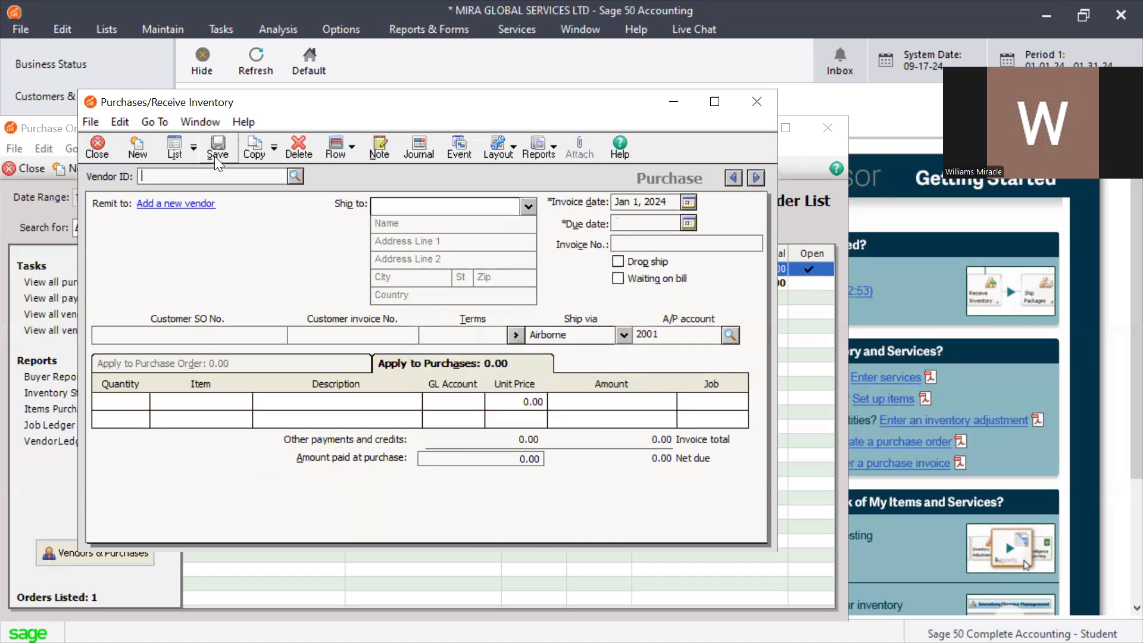
Step: Review the purchase list, refresh the purchase order list, and close both lists and the purchase form
click(174, 147)
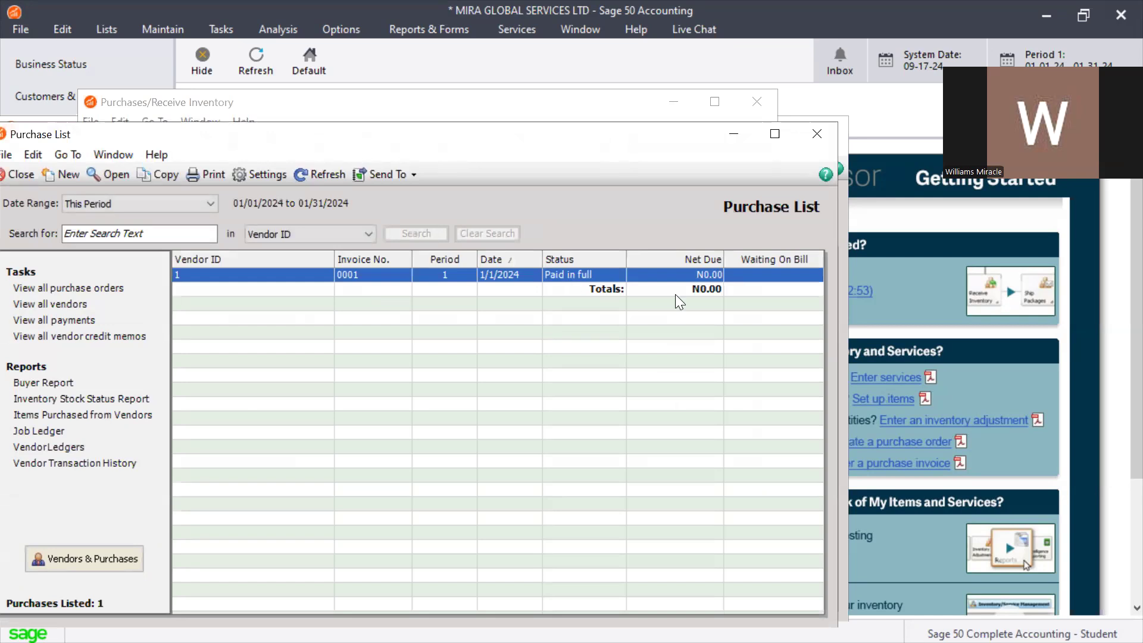
click(818, 134)
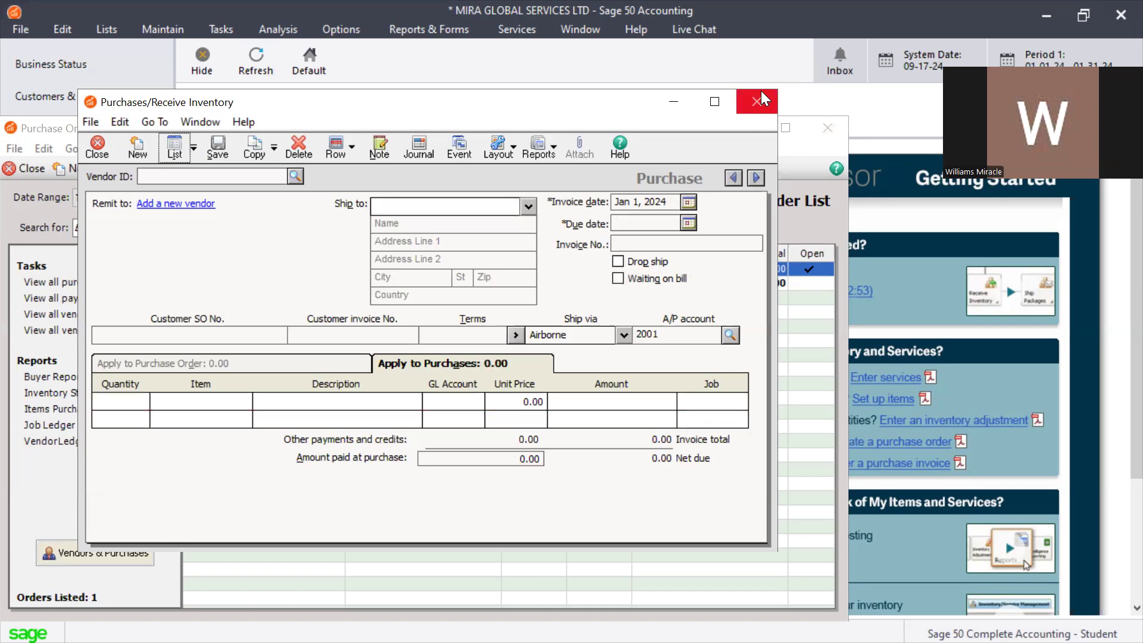
click(761, 92)
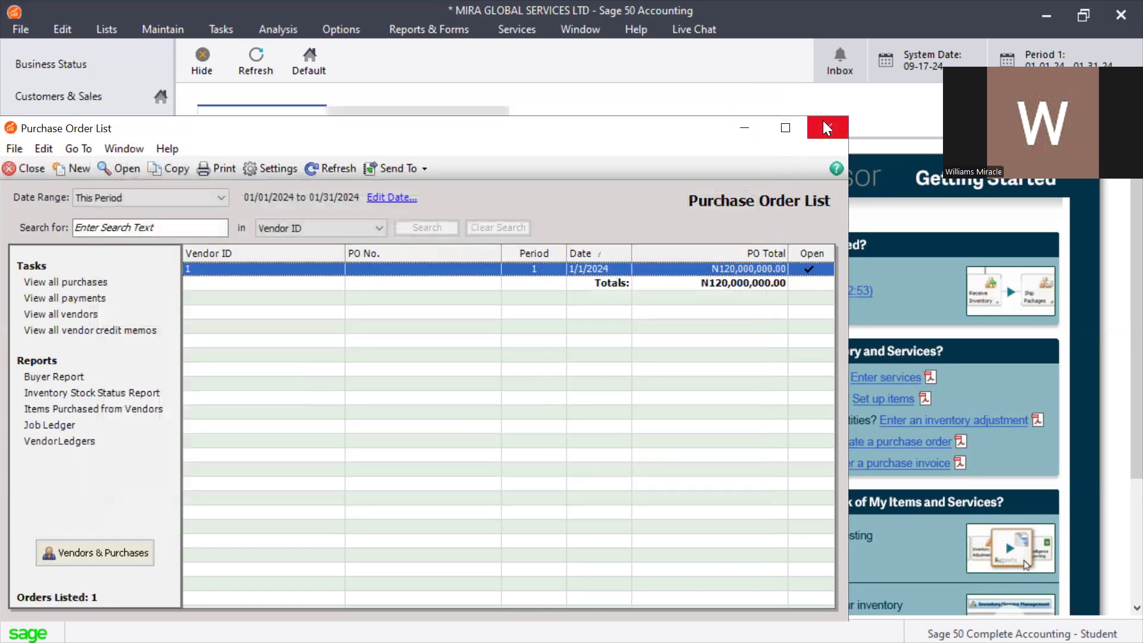
click(329, 168)
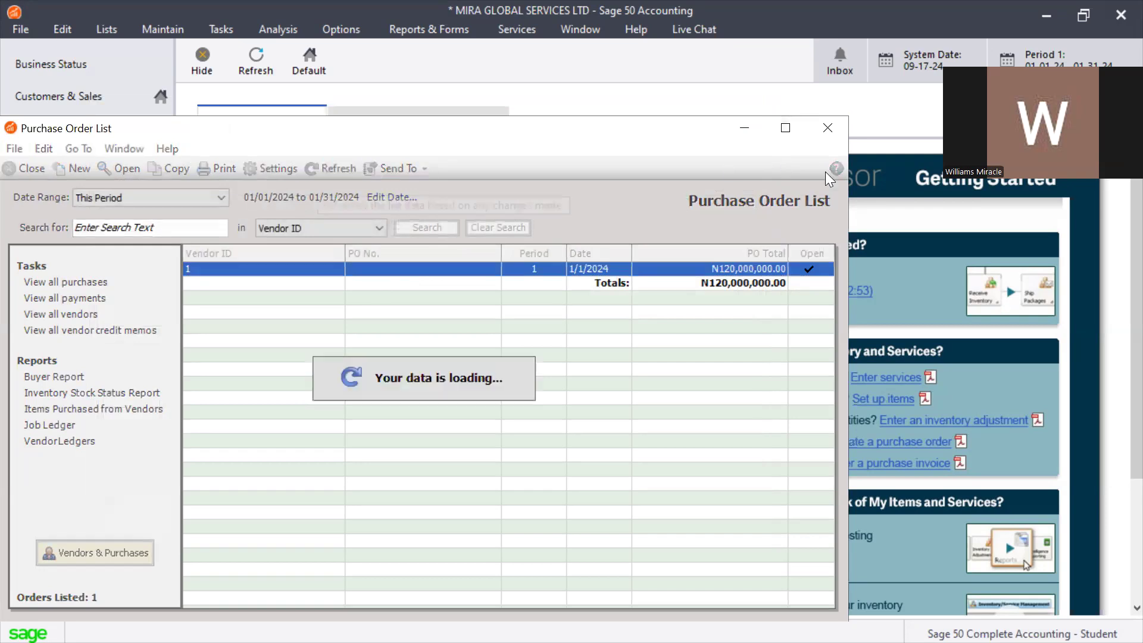
click(832, 131)
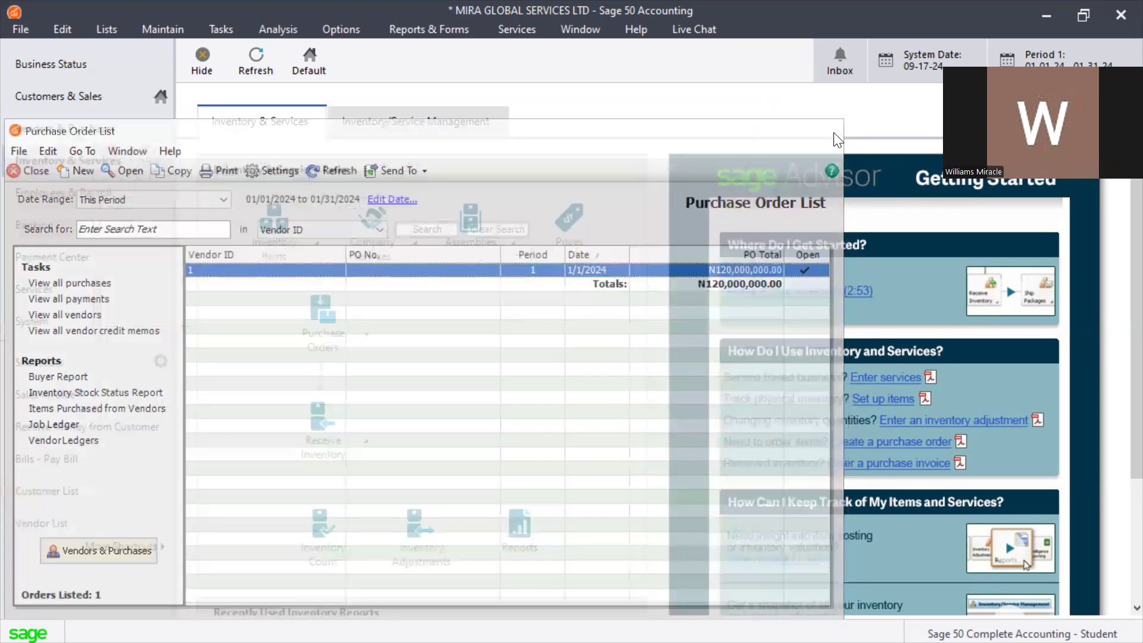
Step: Check the quantity on hand of Corporate Travel Package in the inventory list, and close the list
click(307, 239)
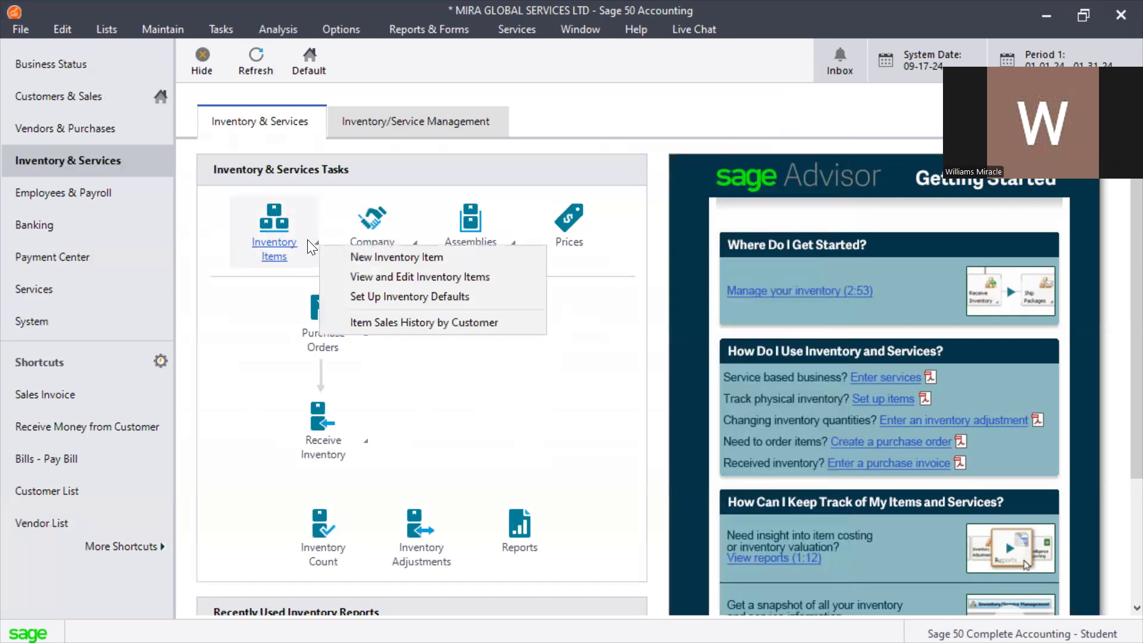
click(373, 275)
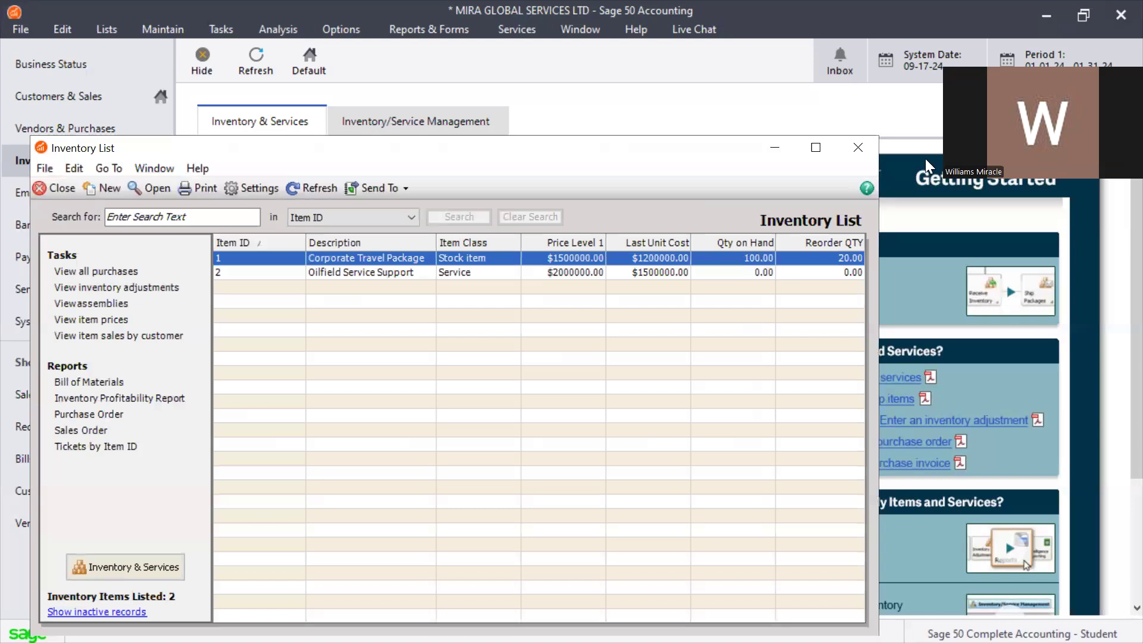
click(858, 152)
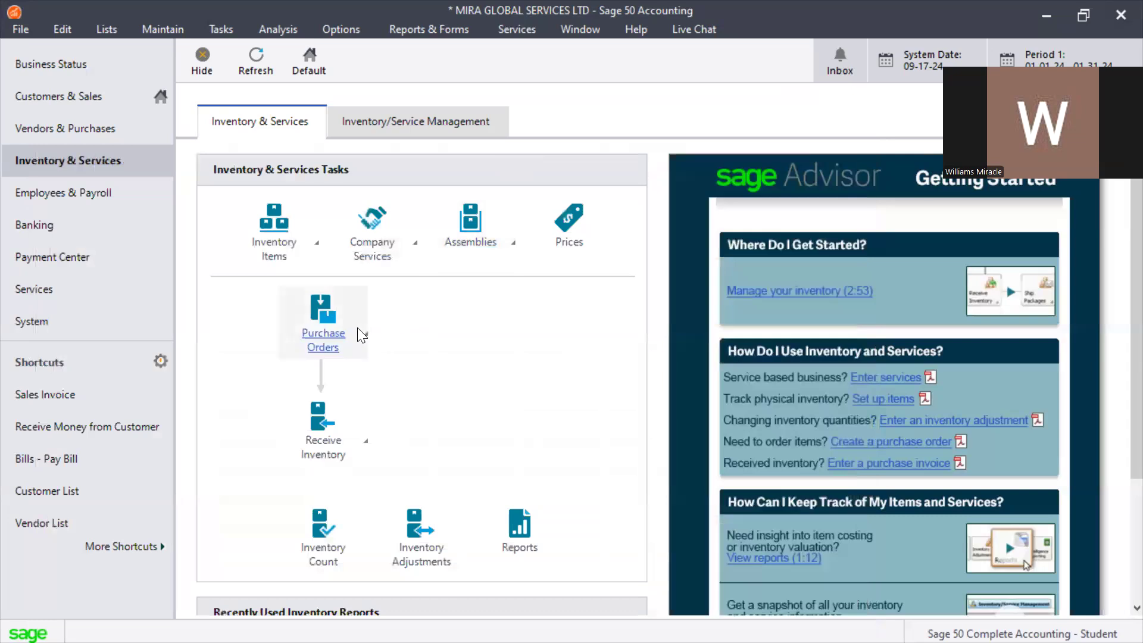
click(359, 331)
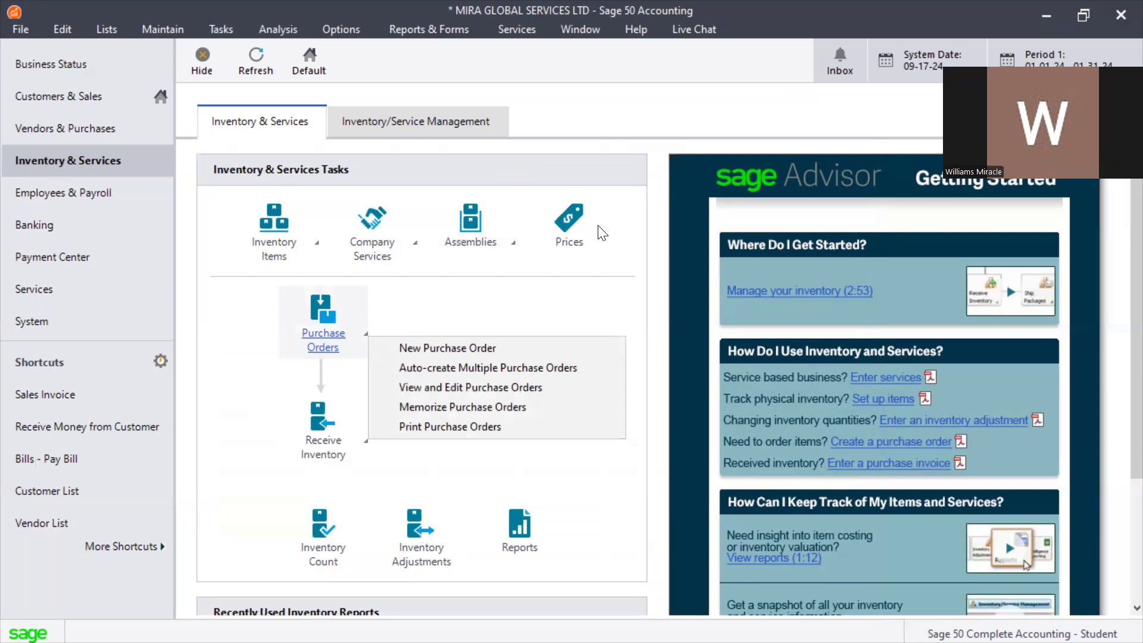
click(308, 265)
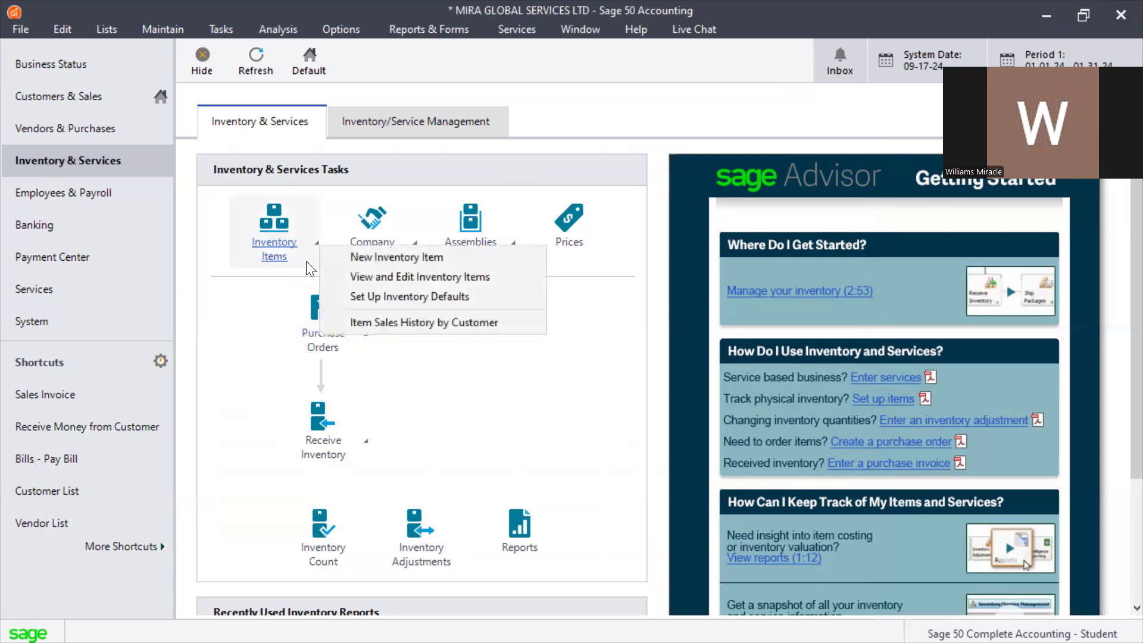
click(359, 271)
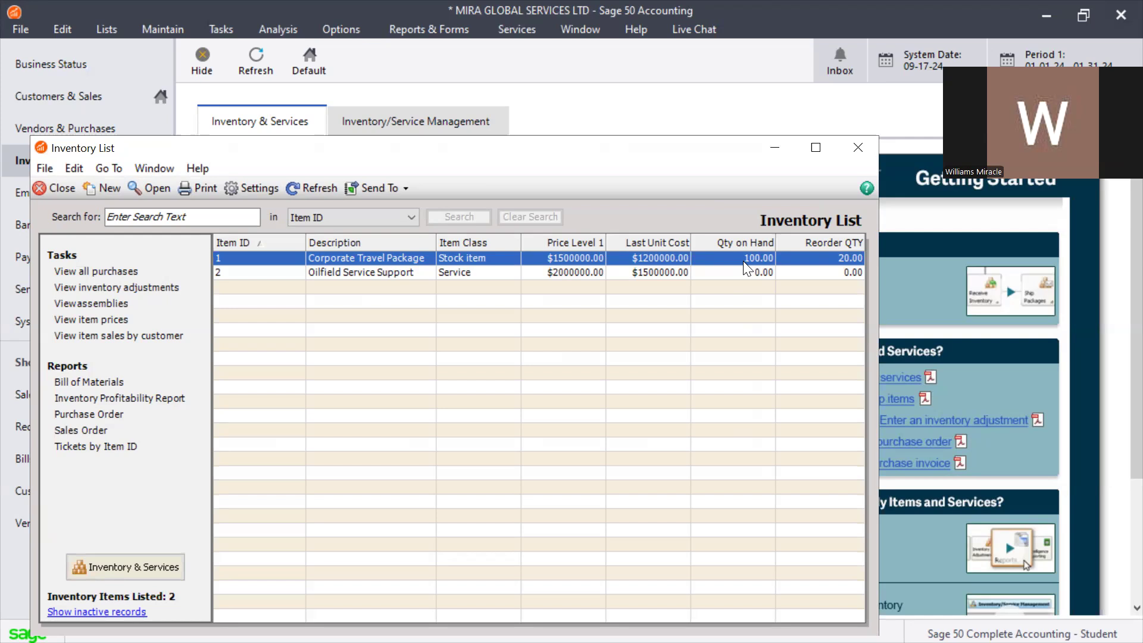
click(862, 143)
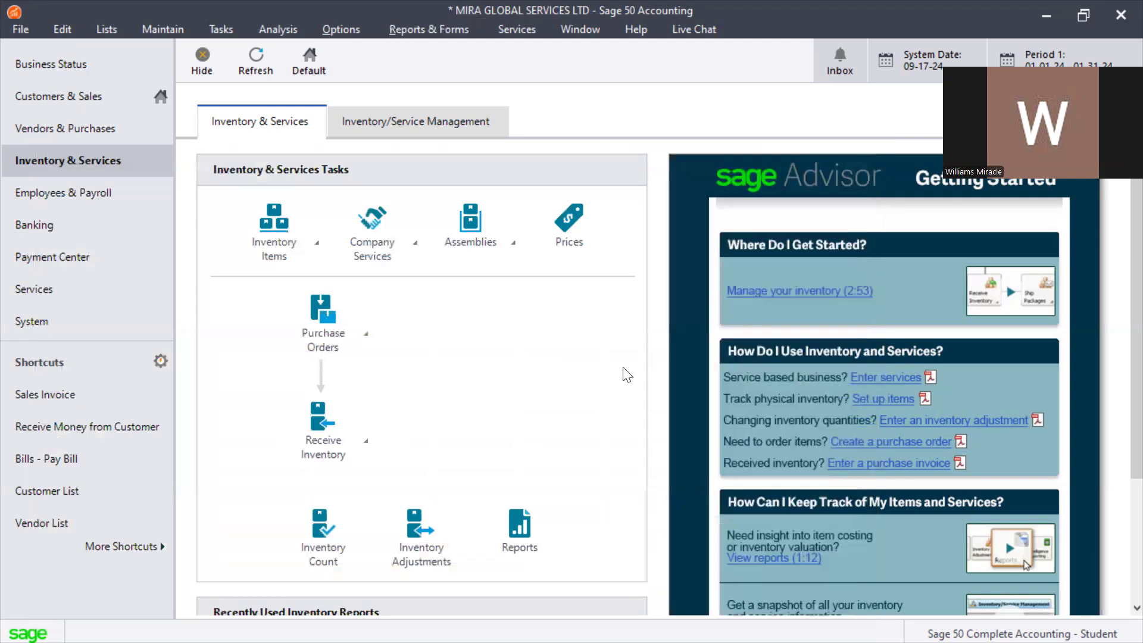
Step: Review the General Ledger report for the current period, and close the report
click(445, 34)
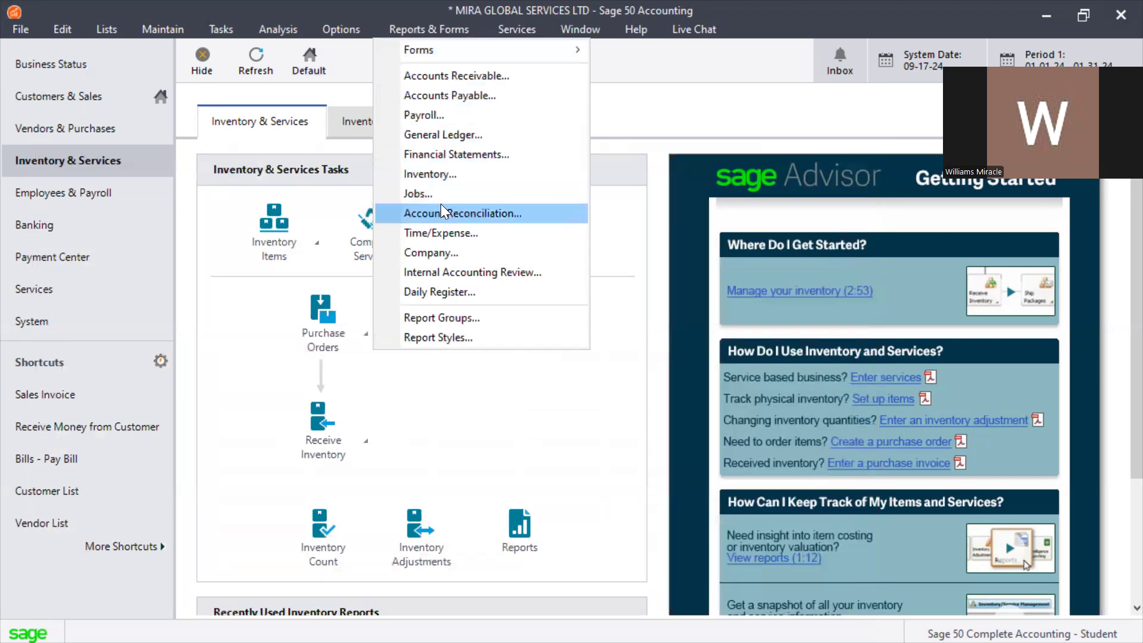
click(425, 250)
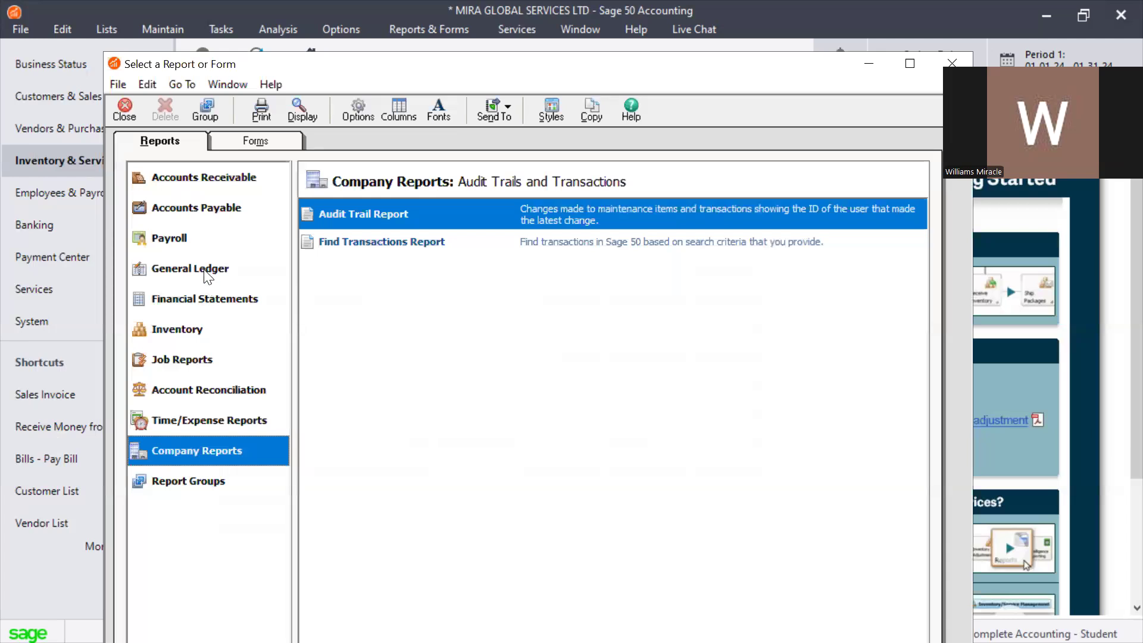
click(207, 275)
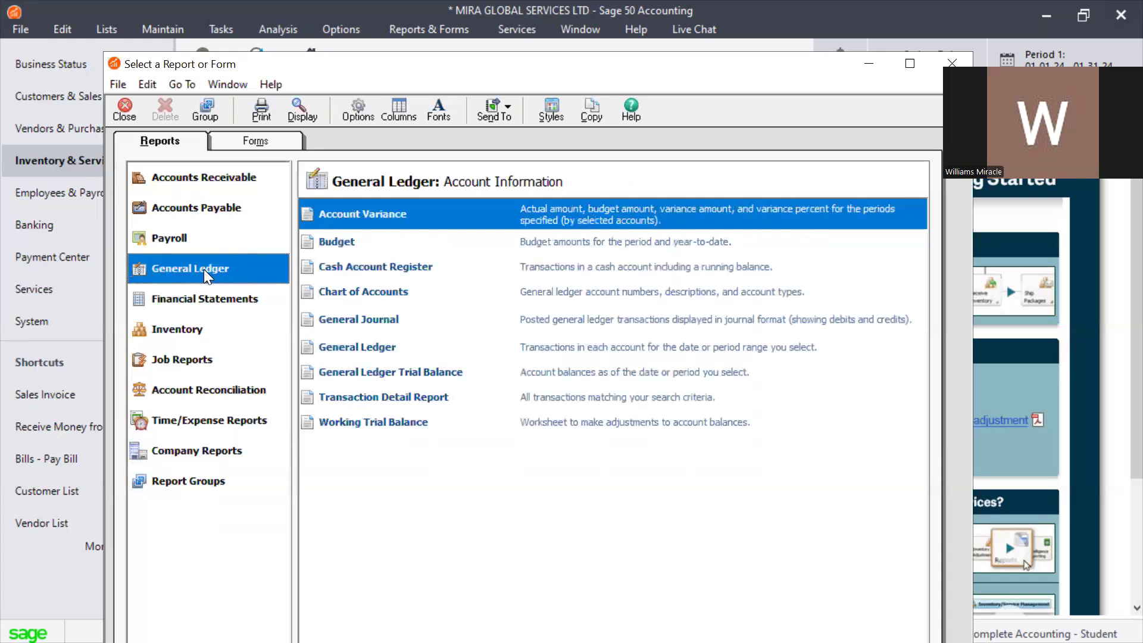
click(381, 347)
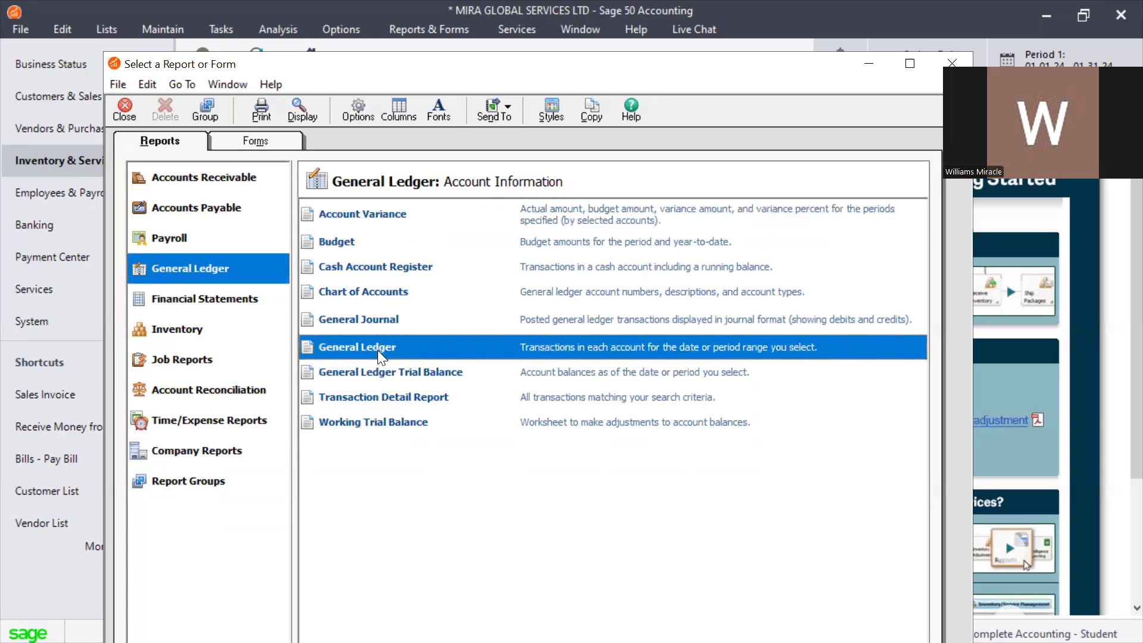
double_click(380, 348)
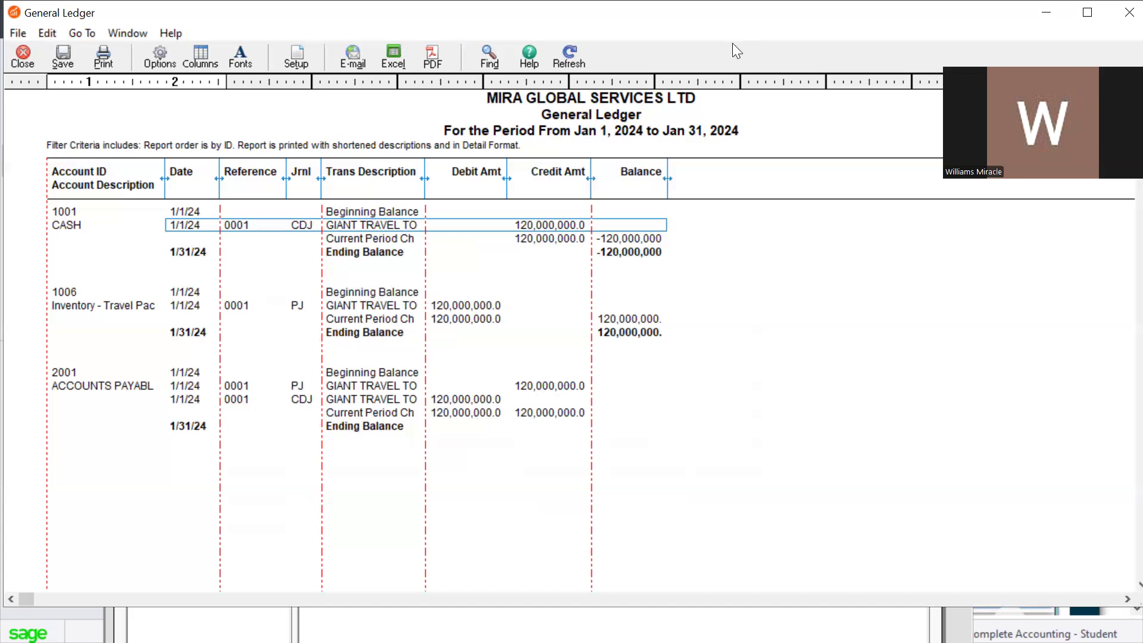
click(1129, 12)
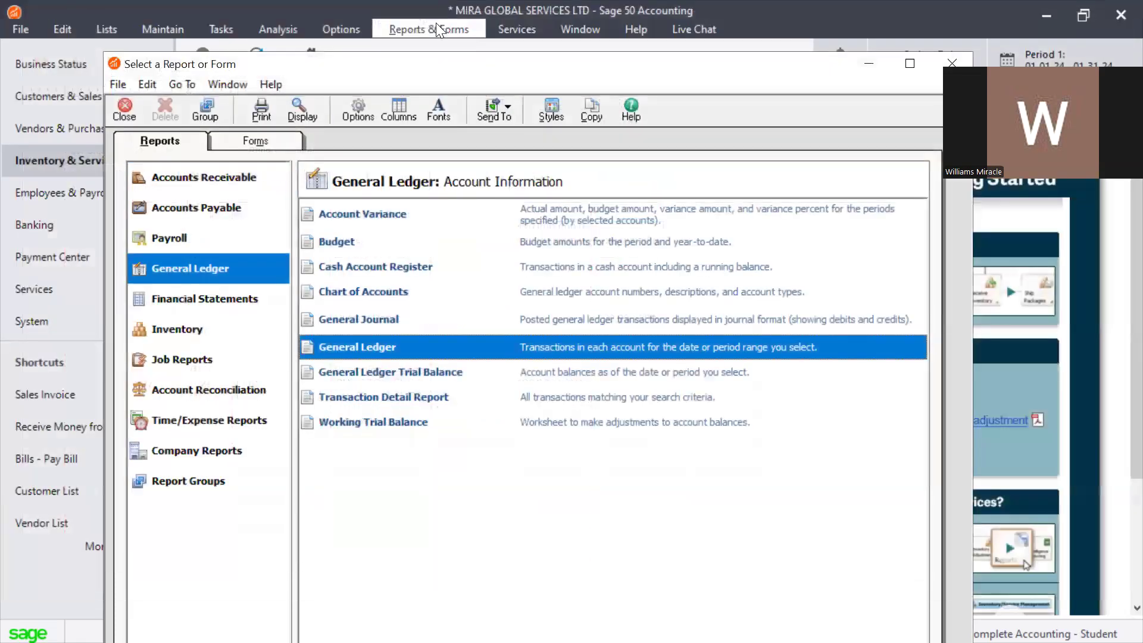
Step: Check the quantity, value and average cost of stock in the Inventory Valuation Report, and close the report
click(436, 27)
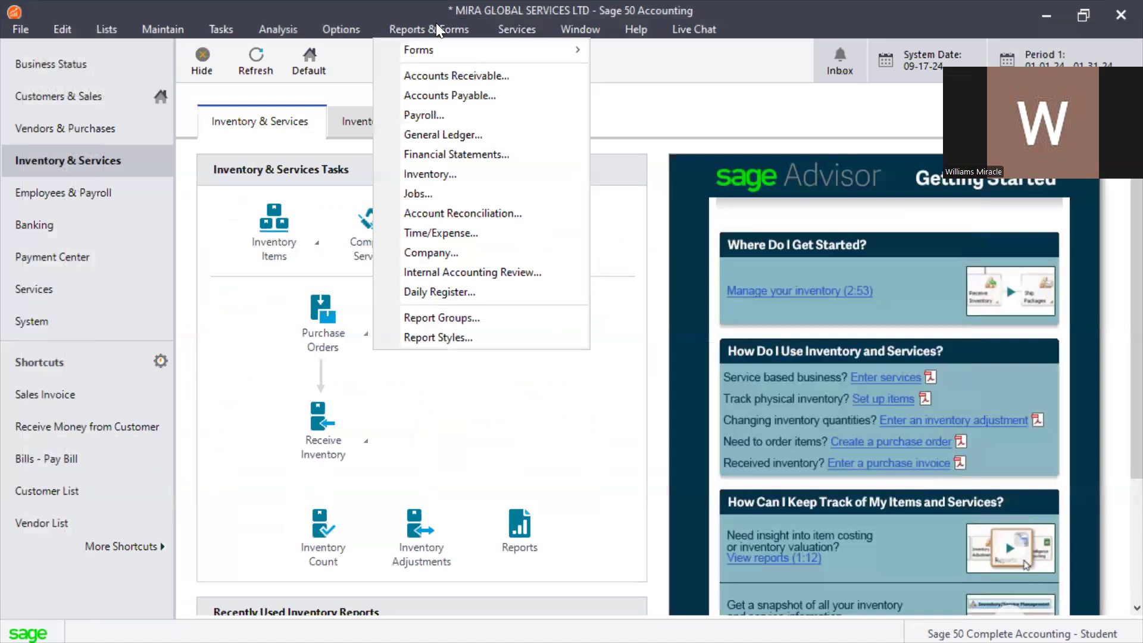
click(400, 23)
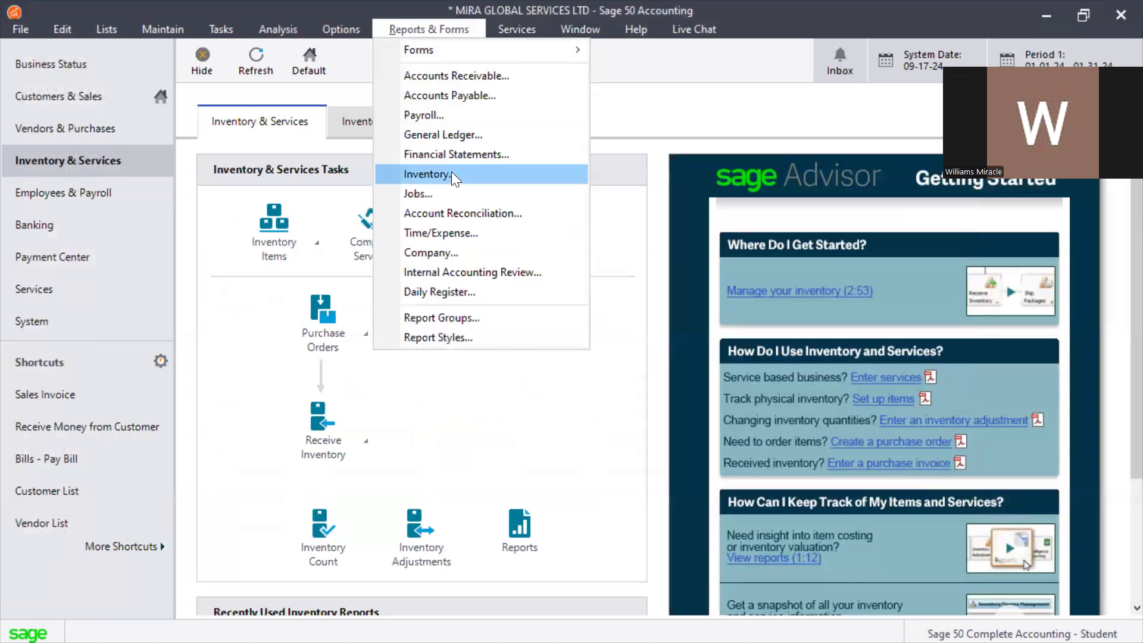
click(451, 172)
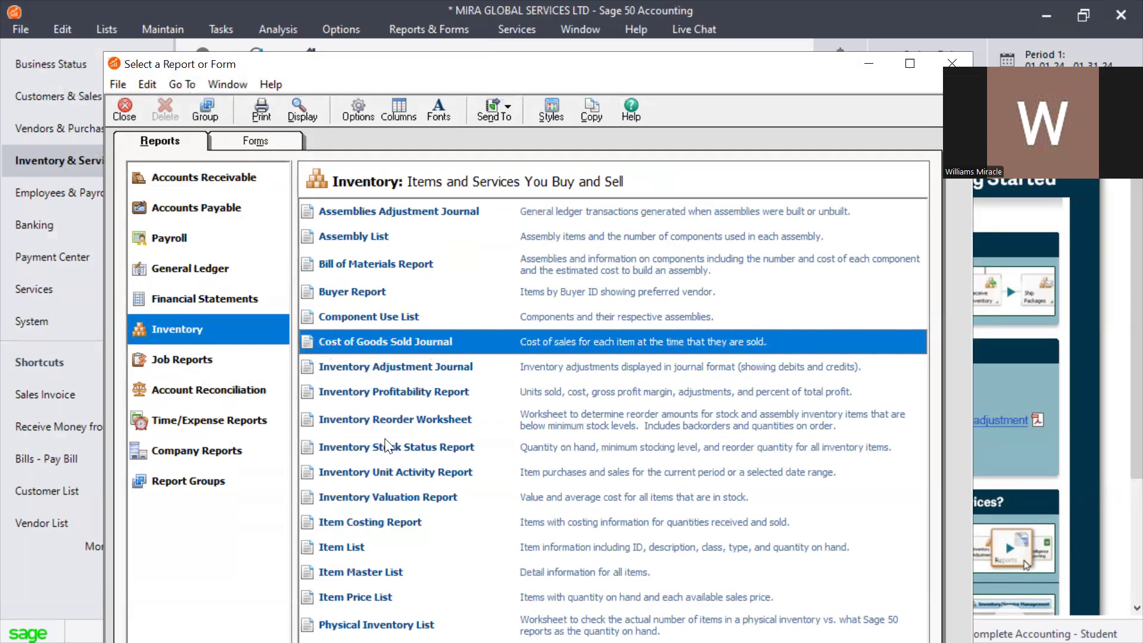
click(384, 498)
double_click(383, 496)
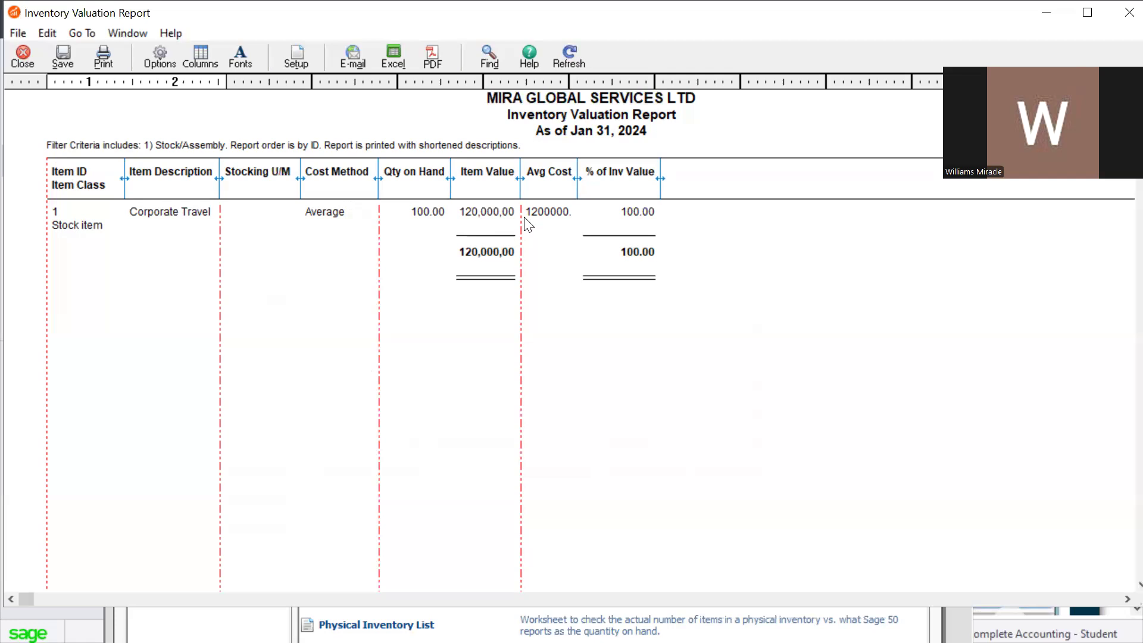
click(1117, 14)
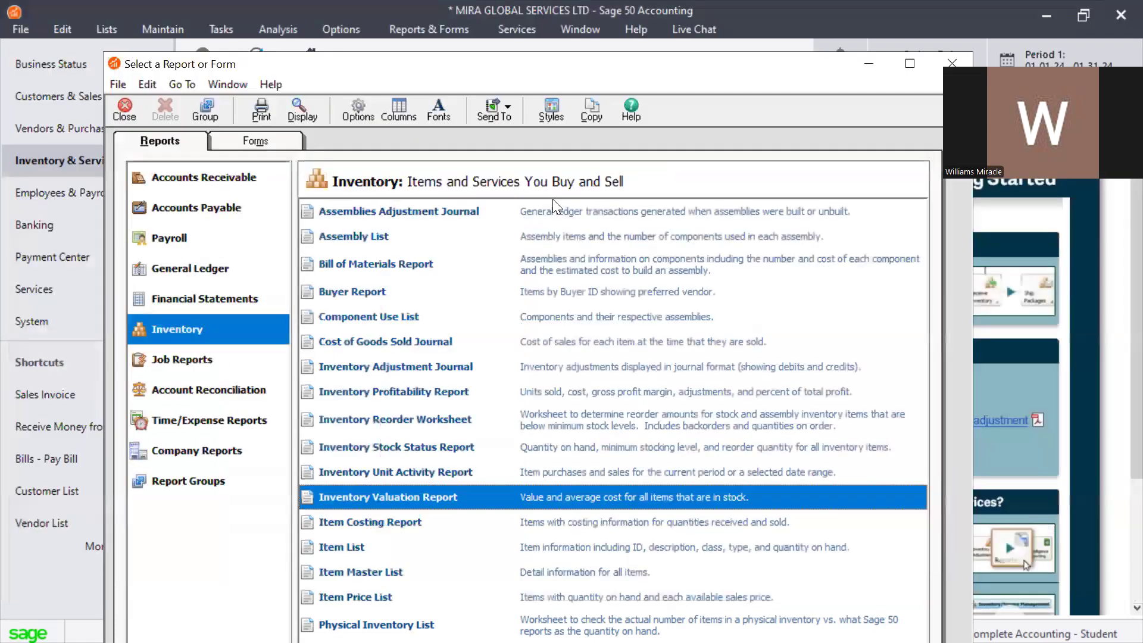
Step: View the Inventory Profitability Report, and close both the report and the report selection window
click(405, 31)
click(407, 29)
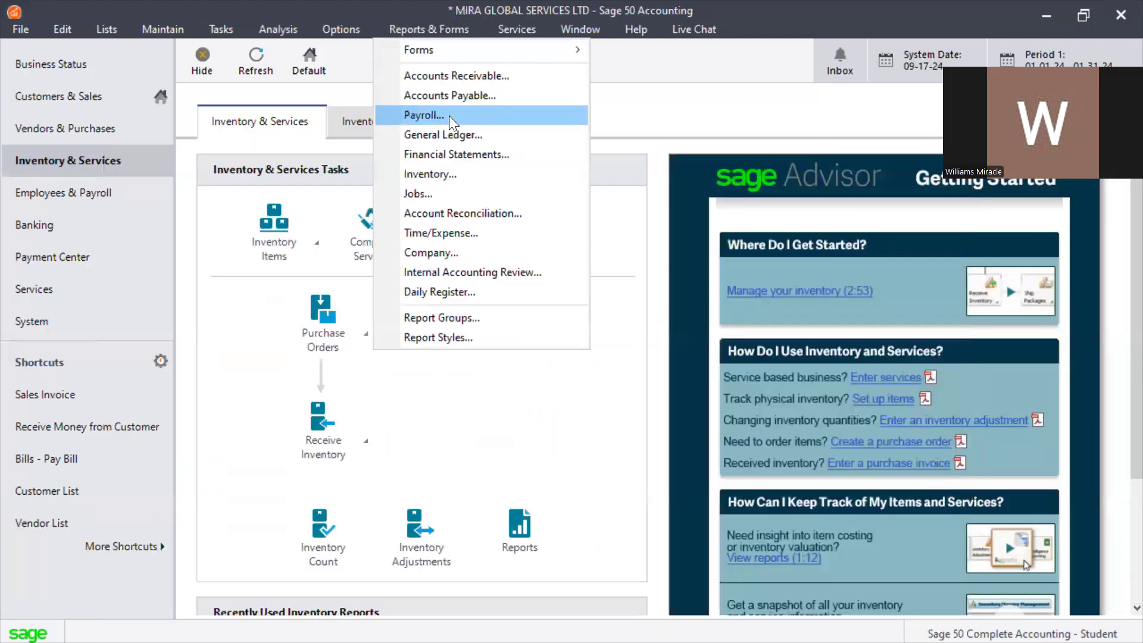
click(439, 175)
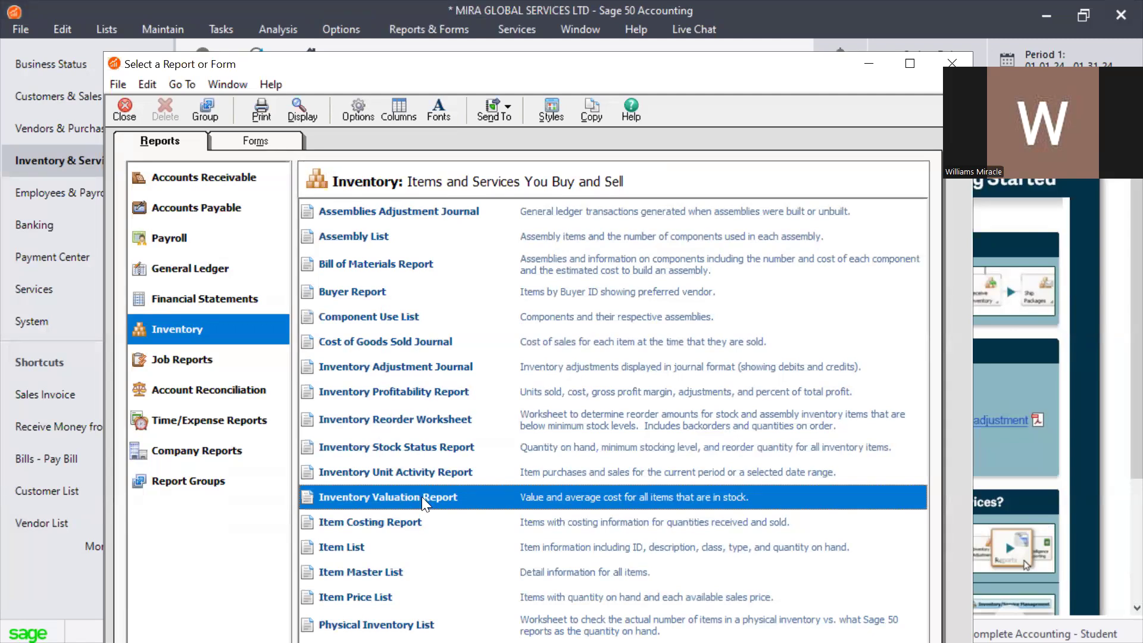
double_click(417, 389)
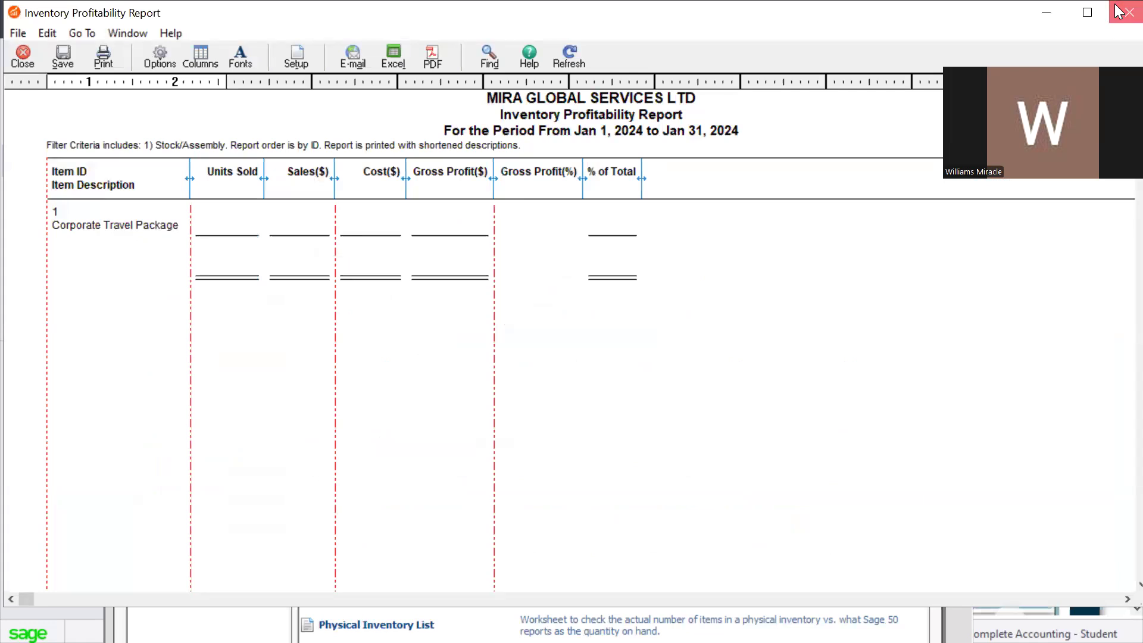
click(1119, 11)
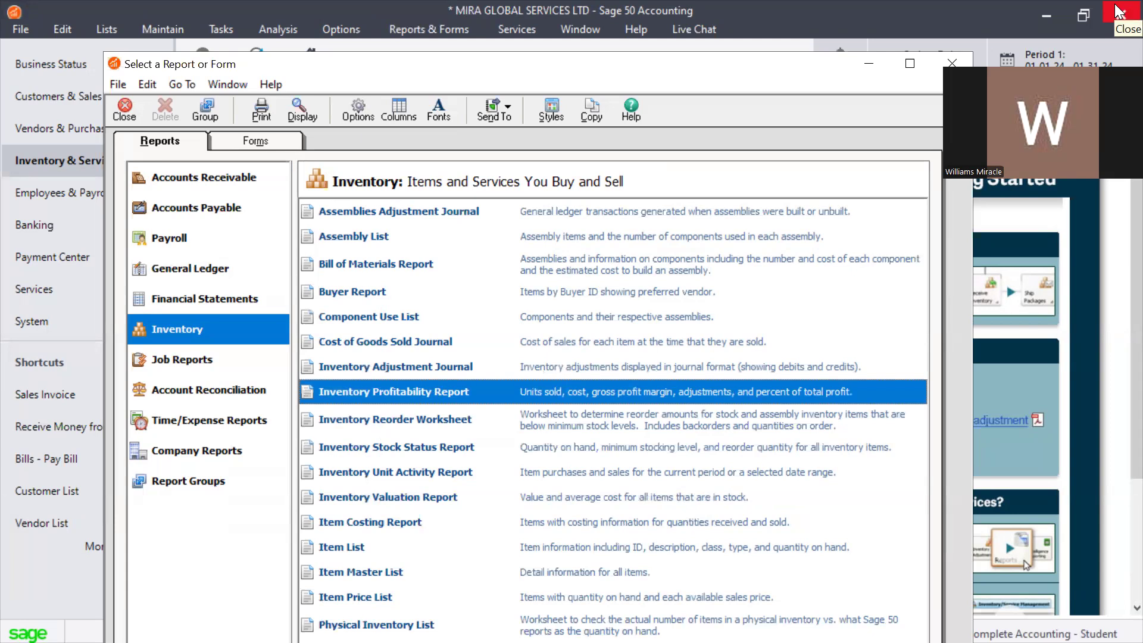
click(1117, 11)
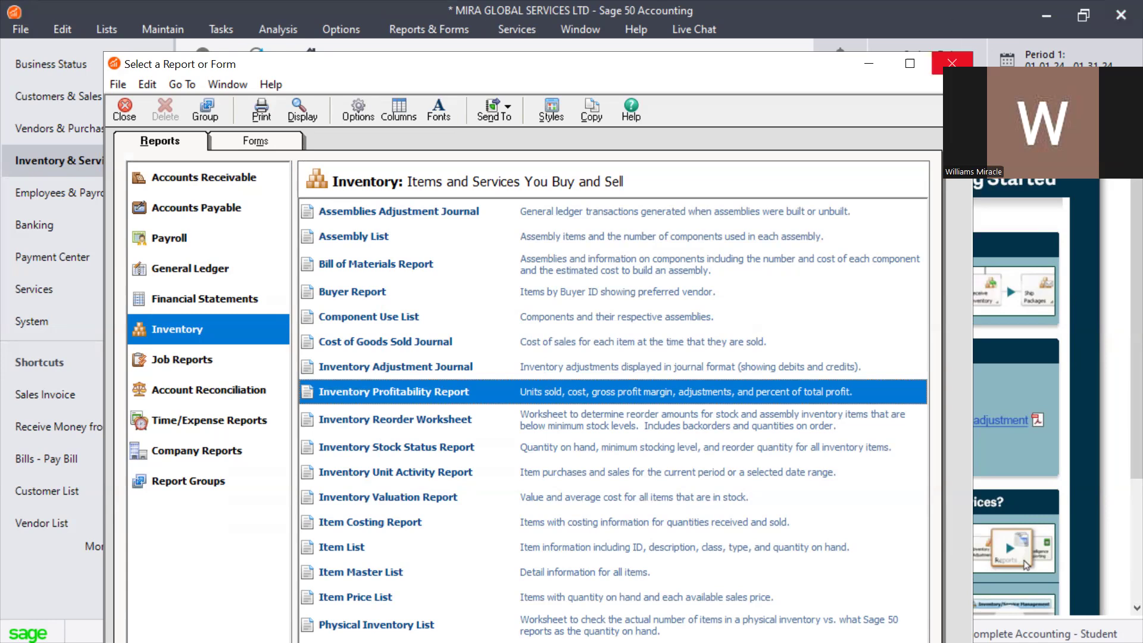
click(951, 63)
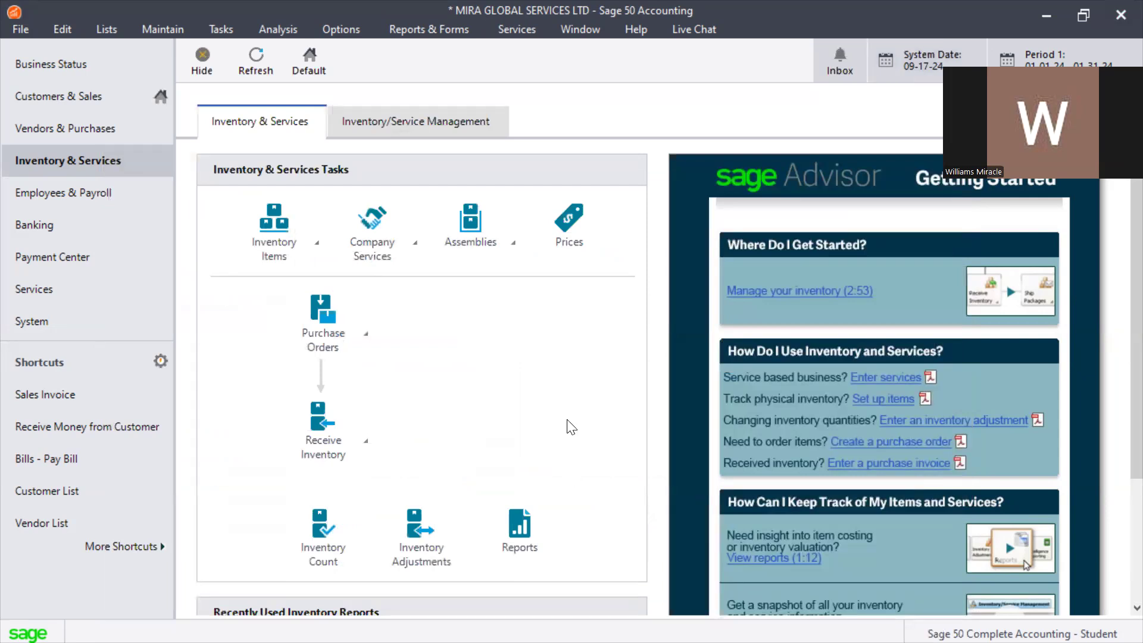
Step: Review the Item Costing Report from the recently used inventory reports, and close it
scroll(1117, 503, down, 3)
scroll(1117, 503, up, 3)
scroll(1117, 548, down, 3)
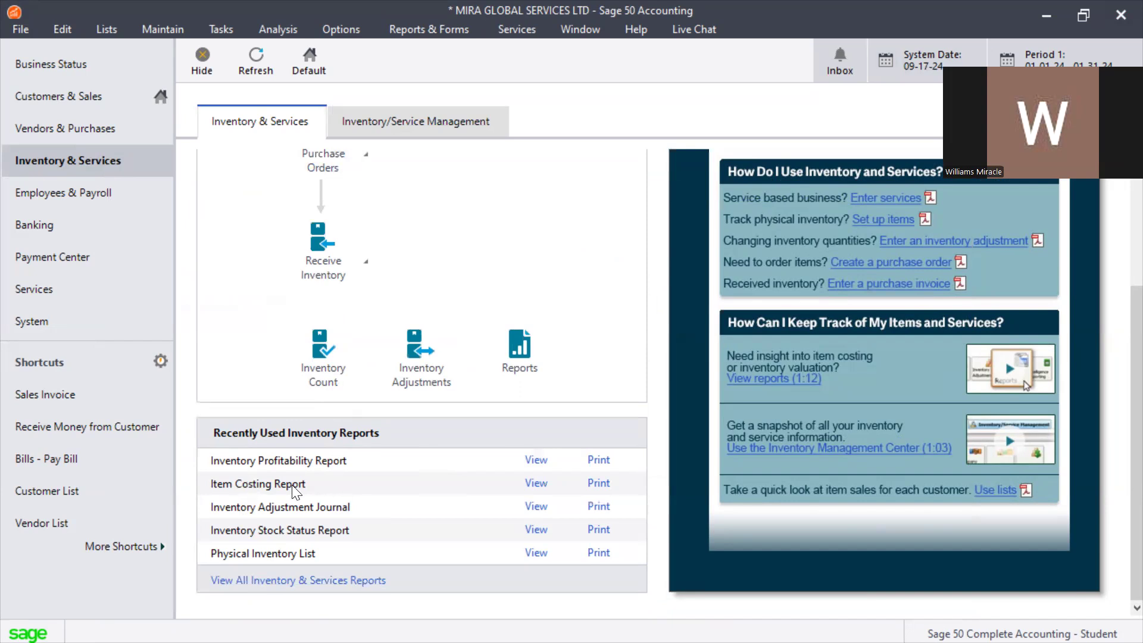
click(529, 485)
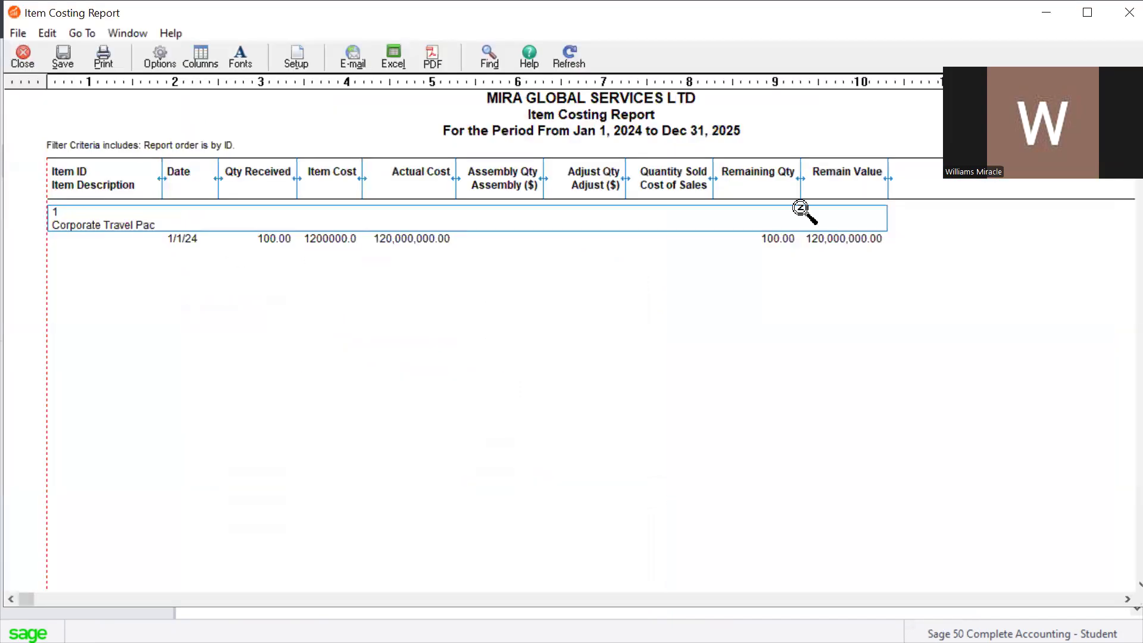
click(1117, 18)
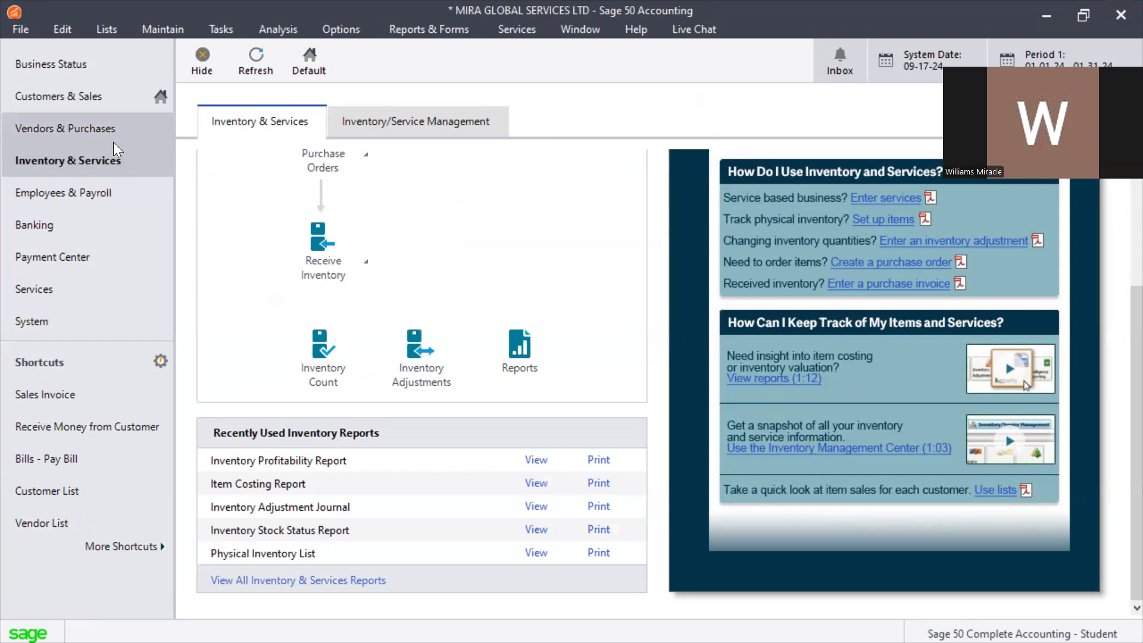
click(207, 30)
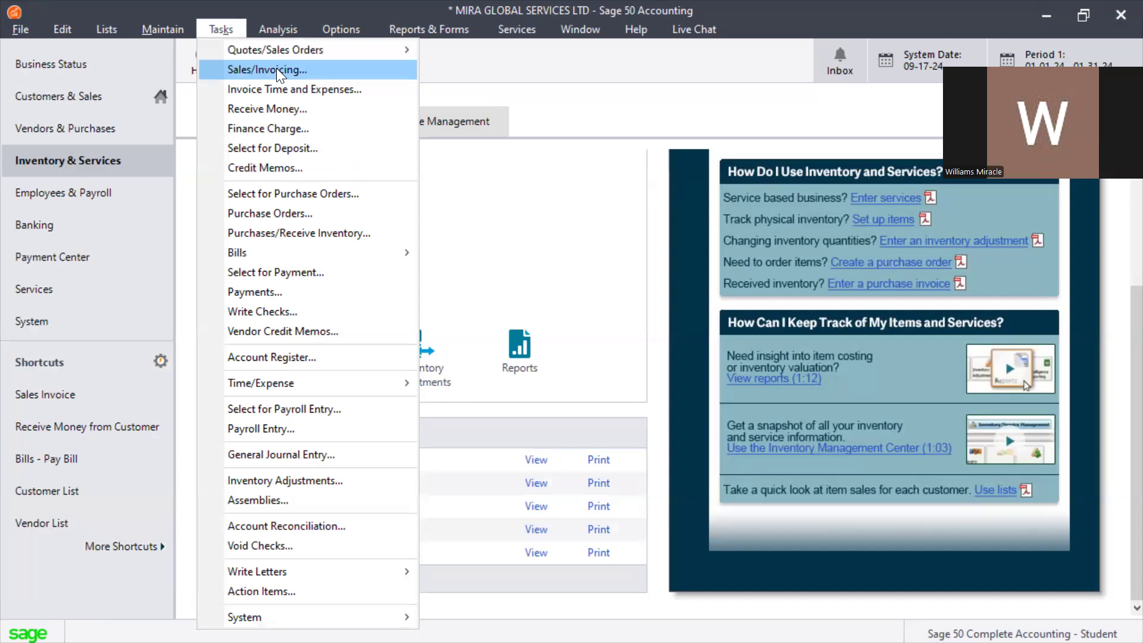
click(110, 102)
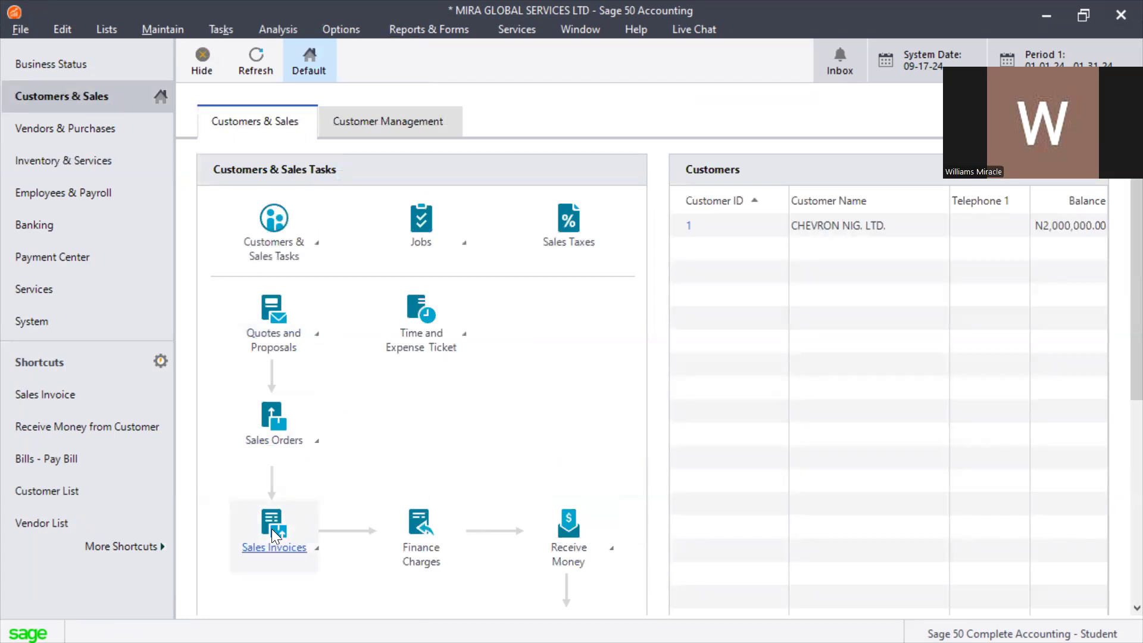
click(64, 159)
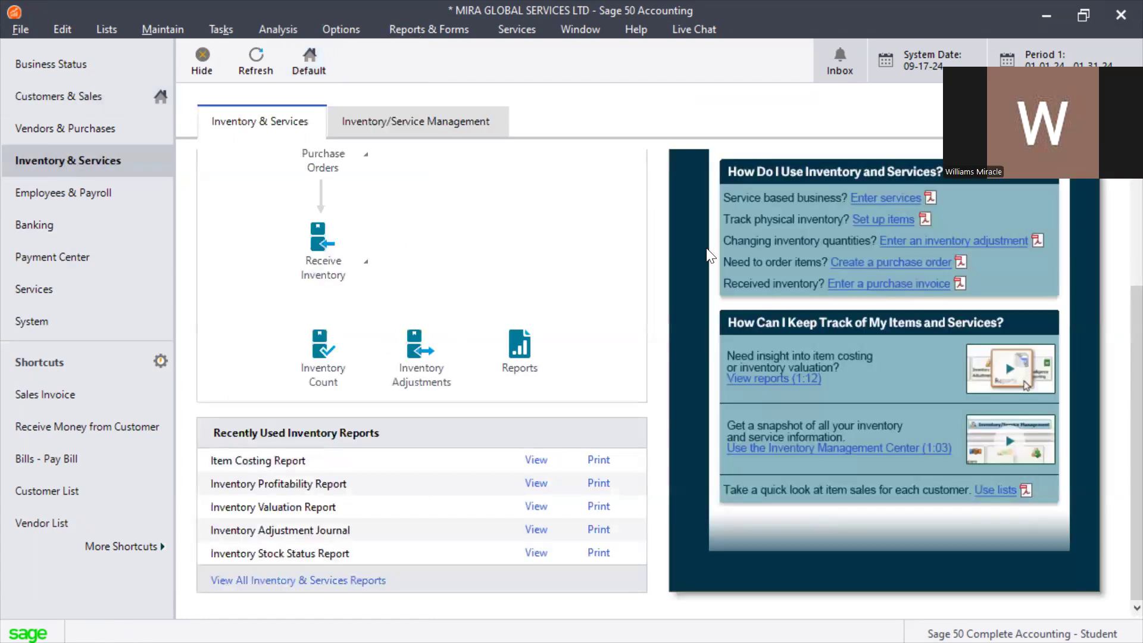
scroll(1119, 247, up, 2)
mouse_move(1114, 241)
mouse_down()
mouse_move(1114, 53)
mouse_move(1114, 228)
mouse_up()
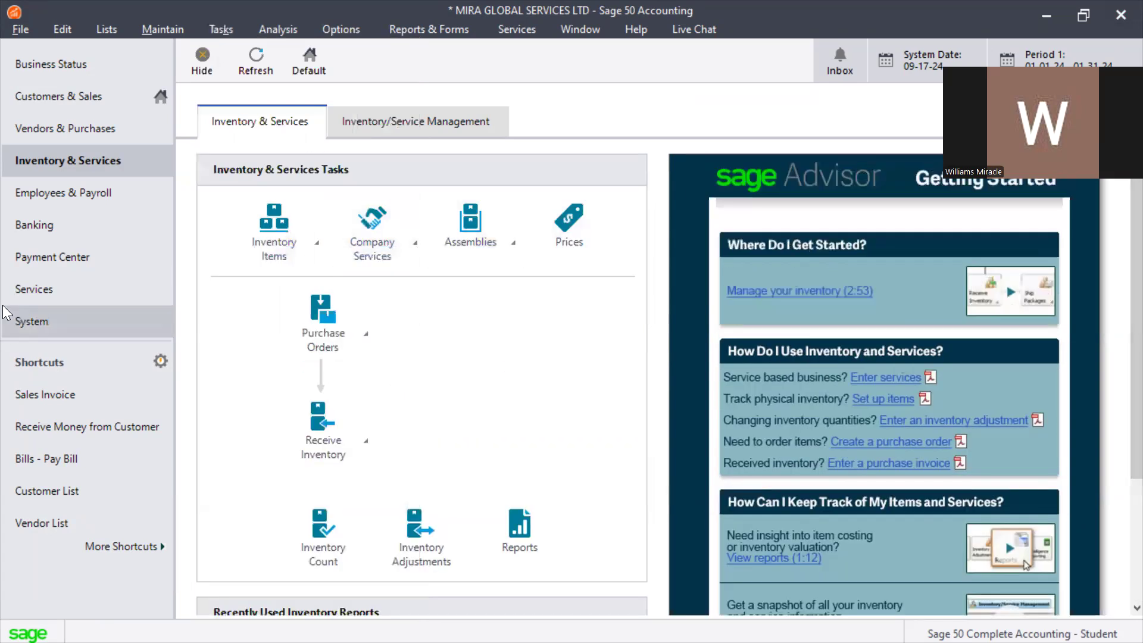
Step: Start a new sales invoice for customer CHEVRON NIG. LTD. and dismiss the credit limit warning
click(231, 27)
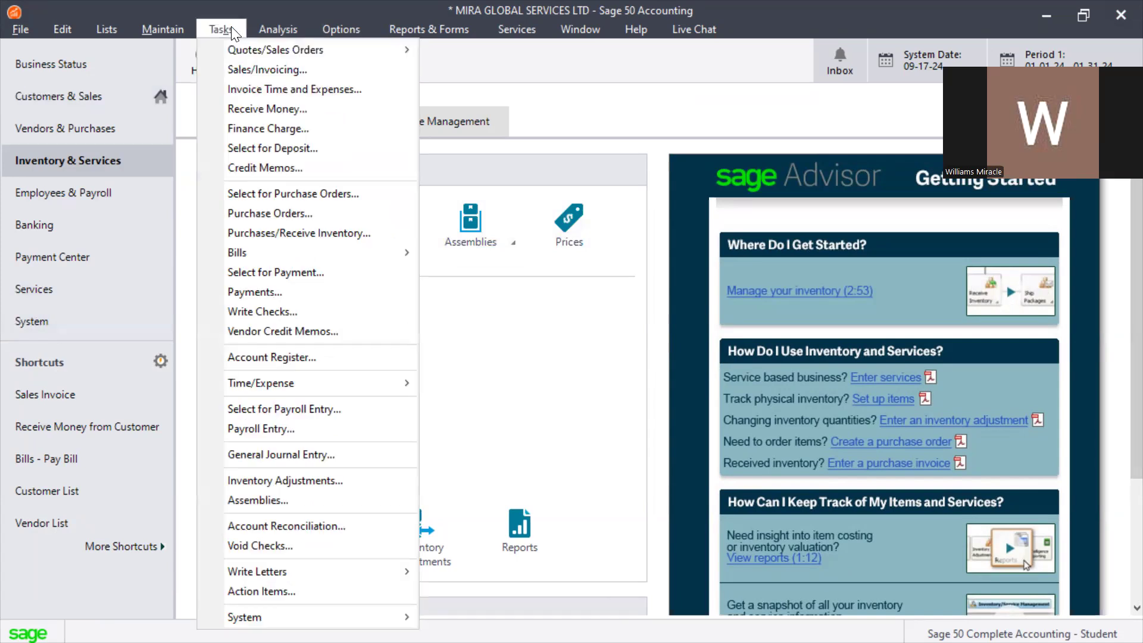
click(237, 71)
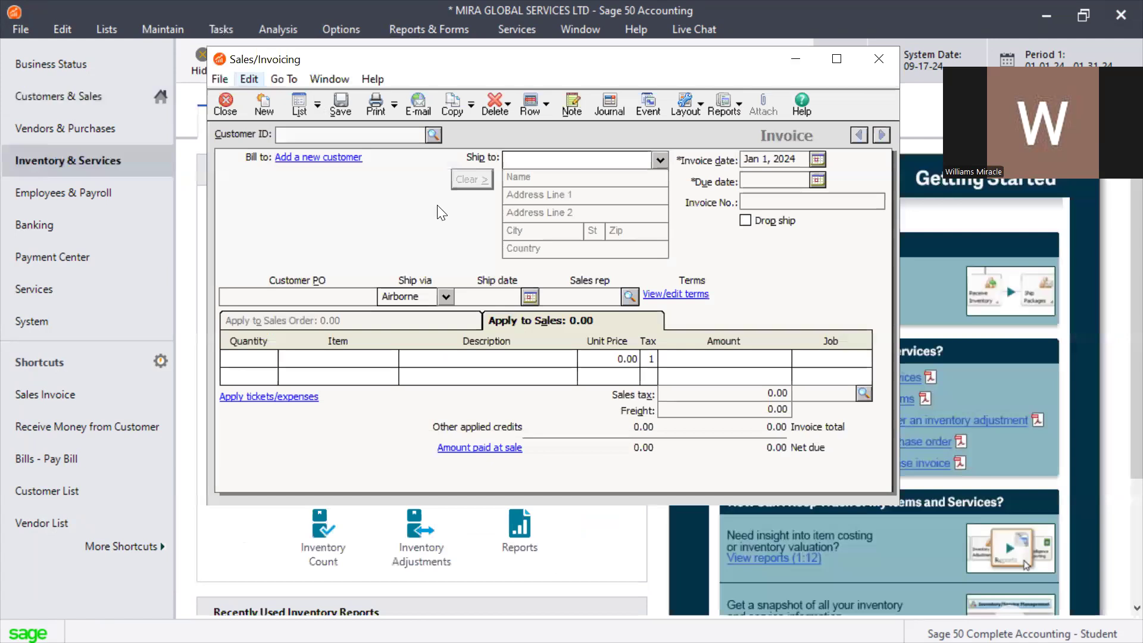
click(431, 136)
double_click(432, 150)
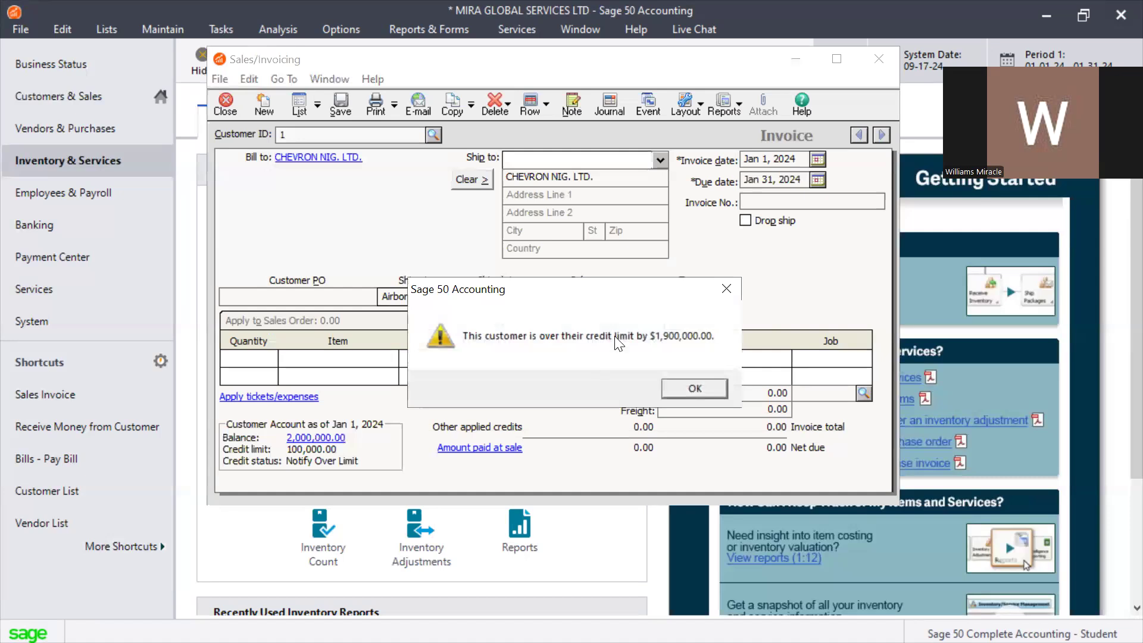
click(706, 384)
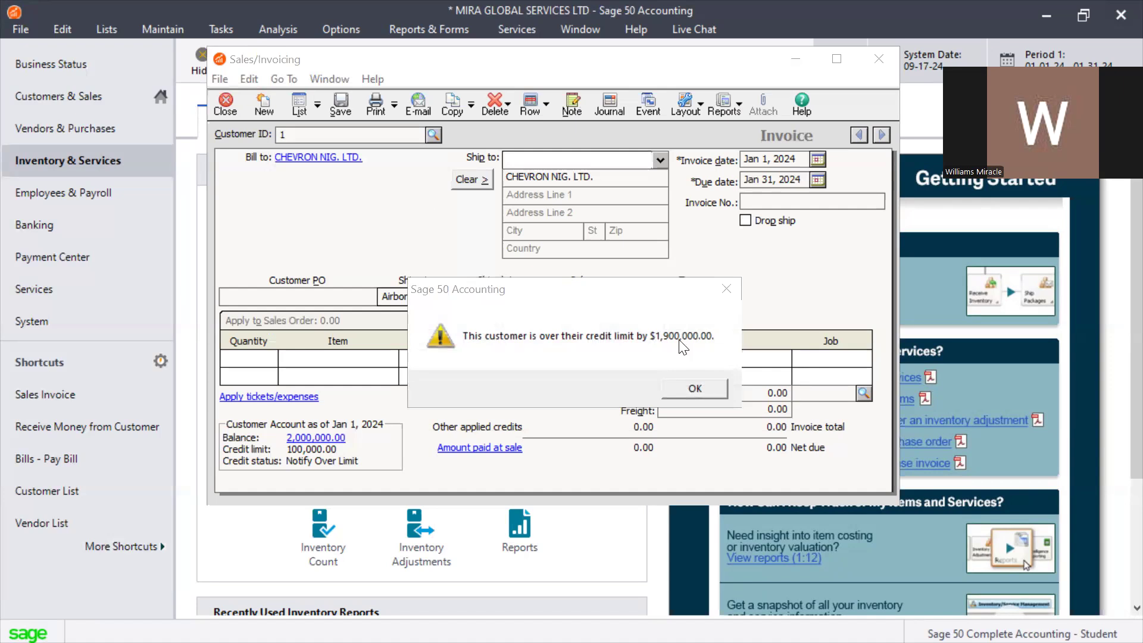
click(699, 387)
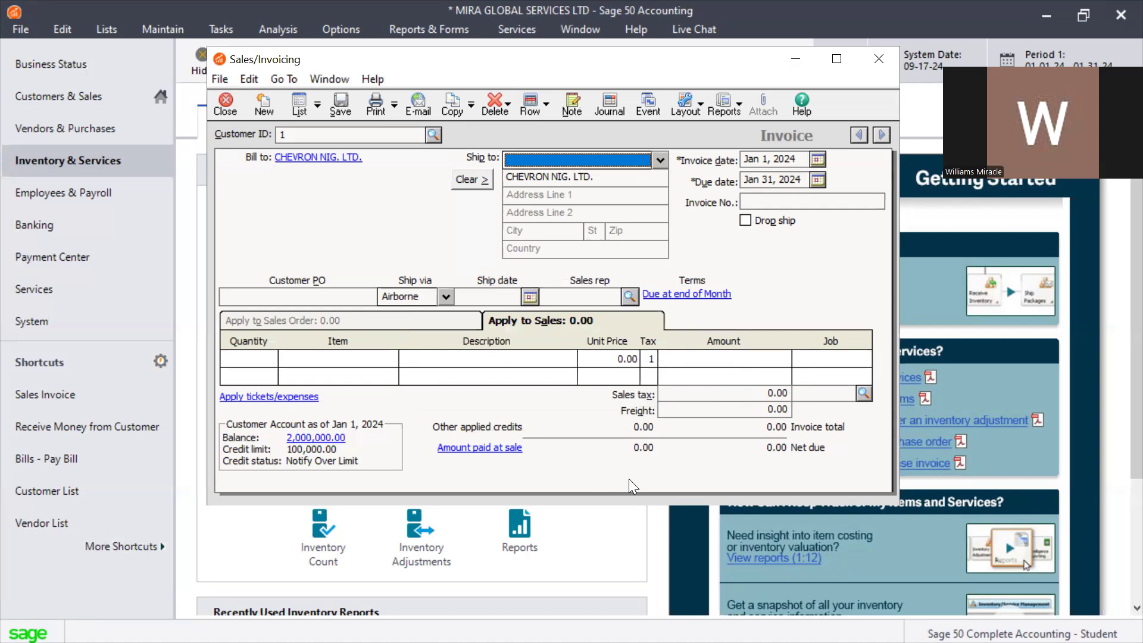
Step: Choose item 1, Corporate Travel Package, for the first line of the sales invoice and accept its description
click(388, 358)
click(390, 357)
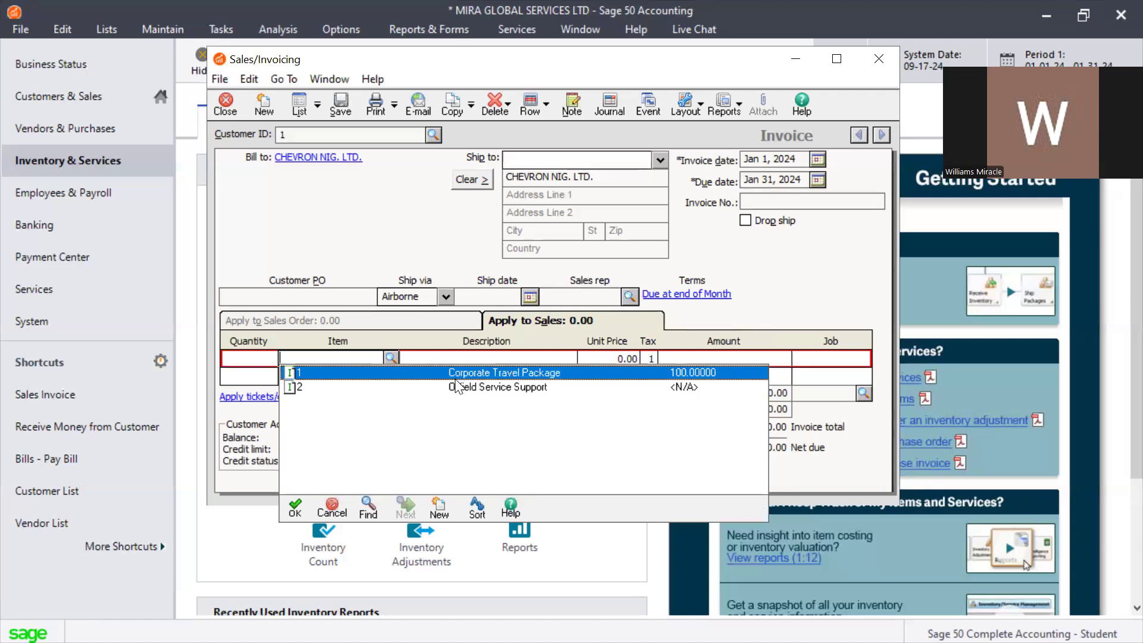
key(Return)
key(Tab)
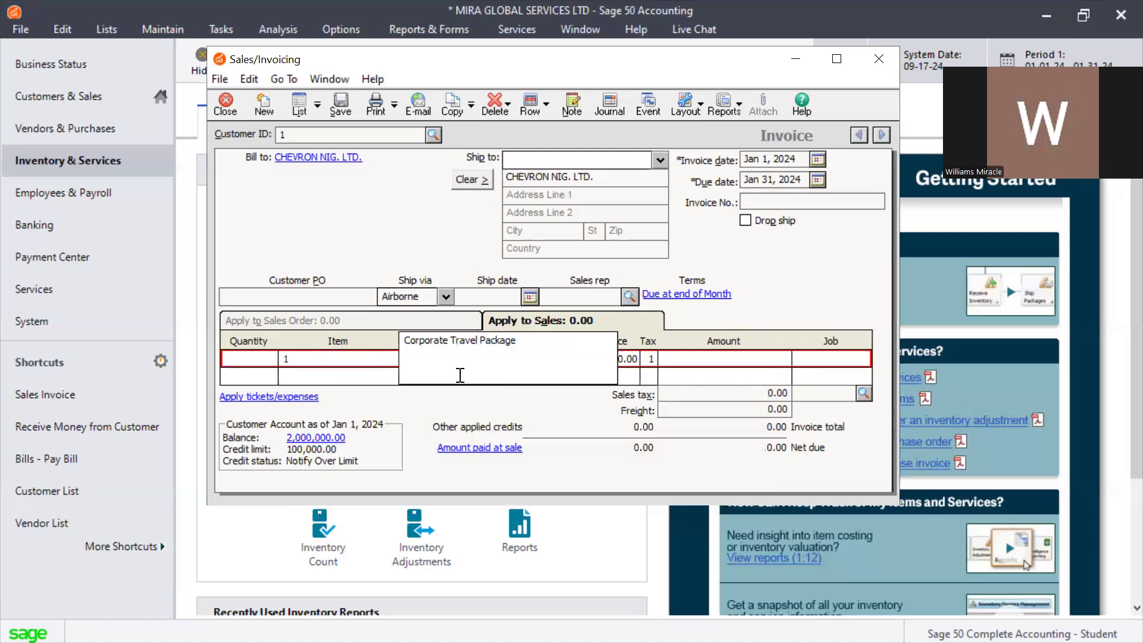
key(Tab)
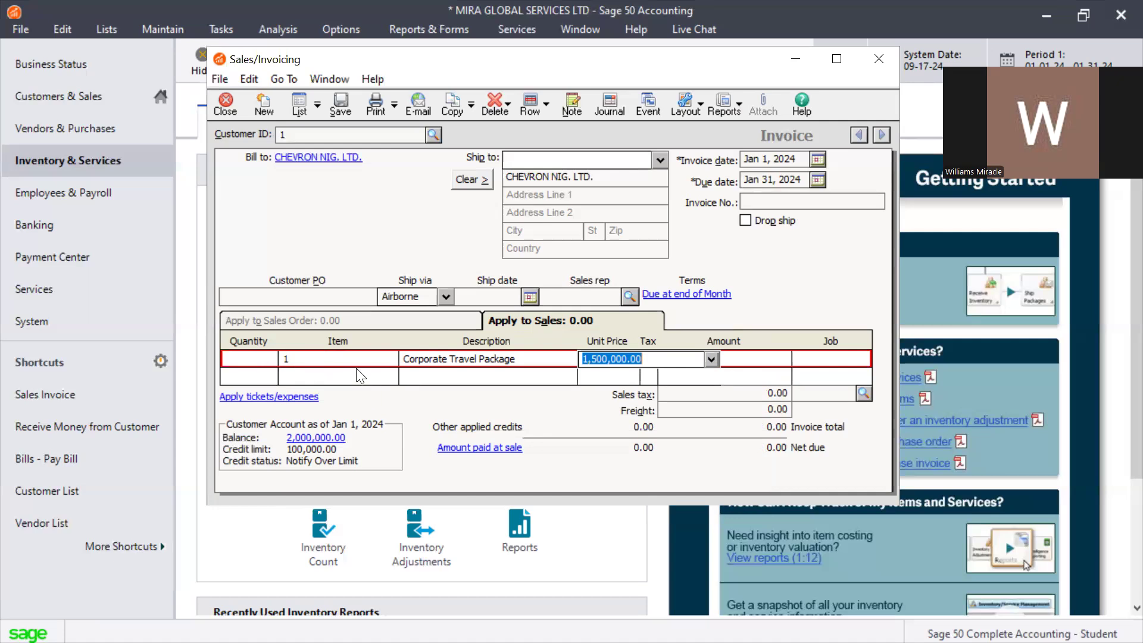
Step: Set the quantity of the Corporate Travel Package line to 10 and move on to the second invoice line's item
click(244, 357)
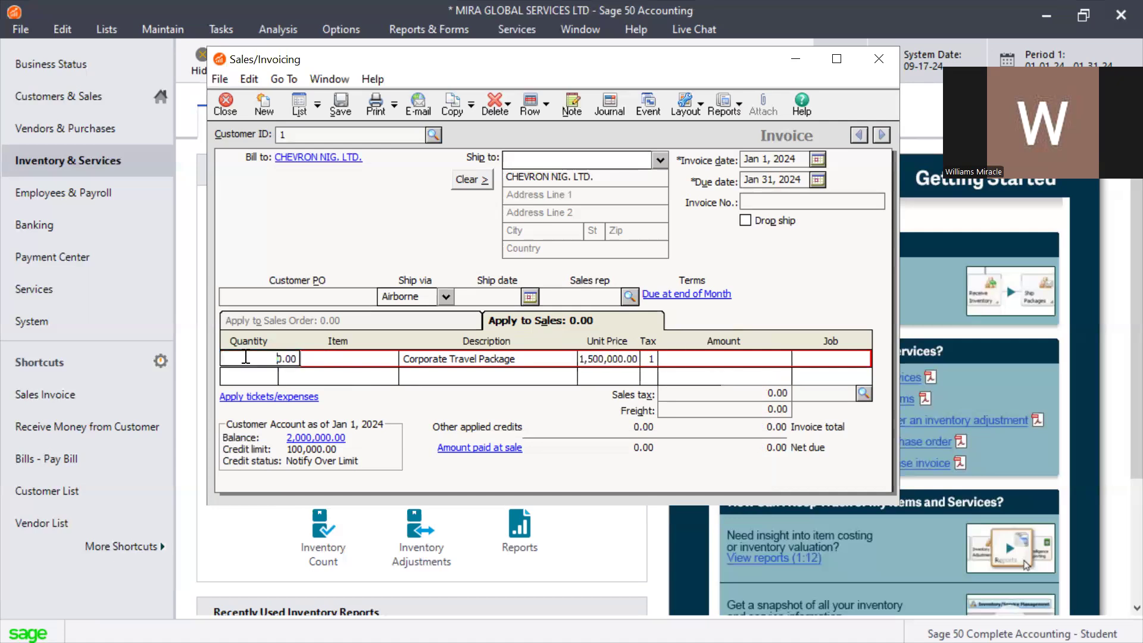
drag(245, 357, 329, 368)
text(10)
key(Tab)
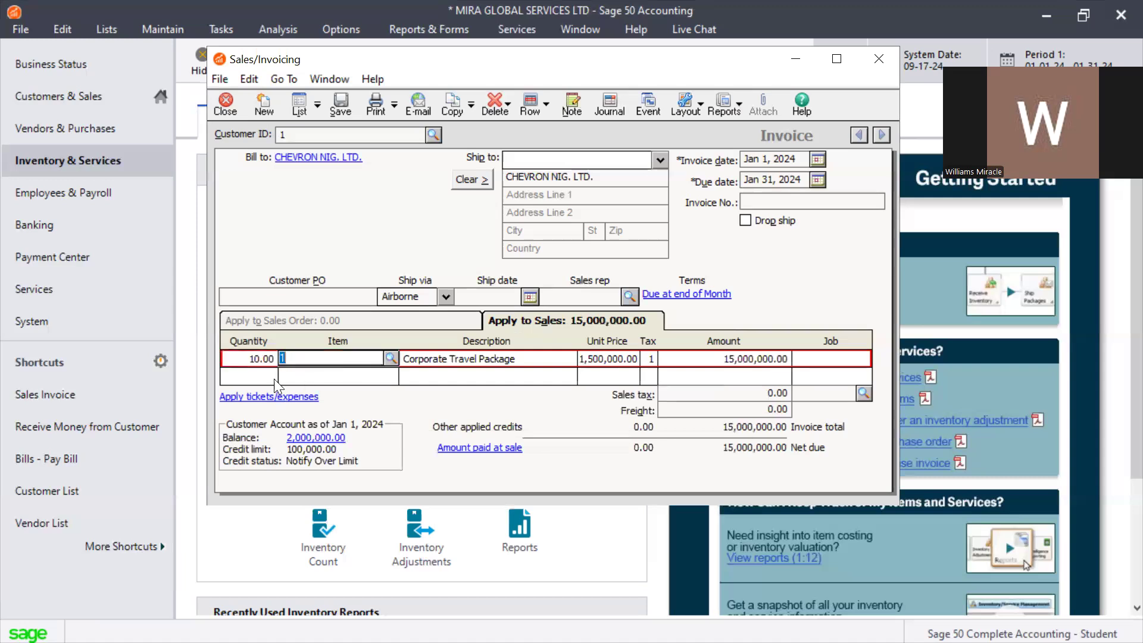
click(299, 378)
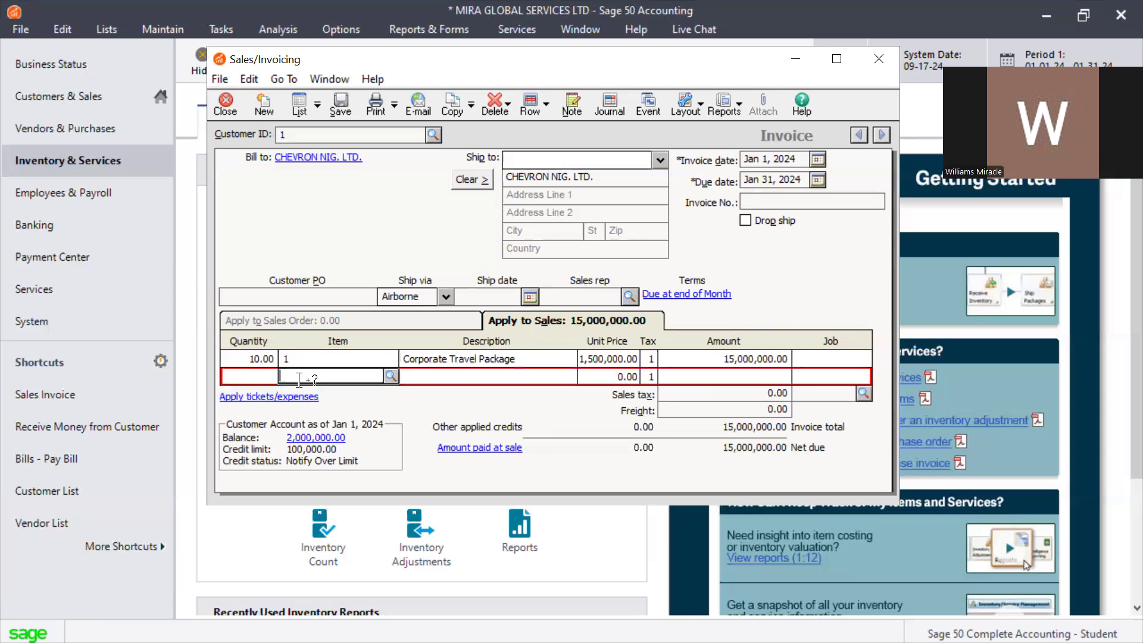
Step: Choose item 2, Oilfield Service Support, for the second invoice line and accept its description and unit price
click(390, 375)
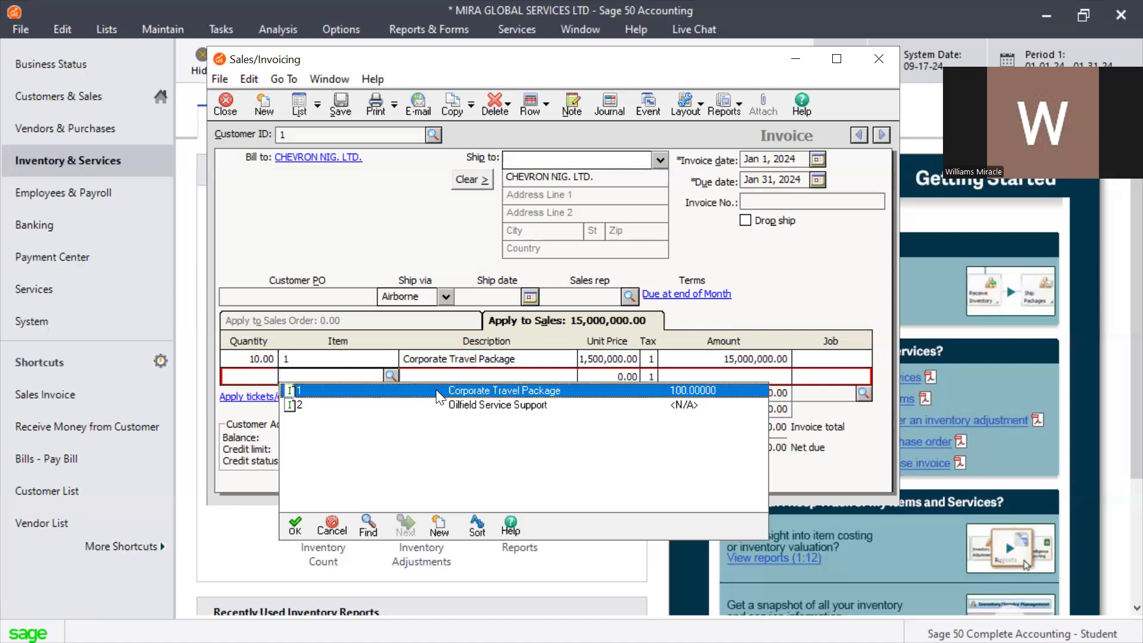
double_click(448, 404)
key(Tab)
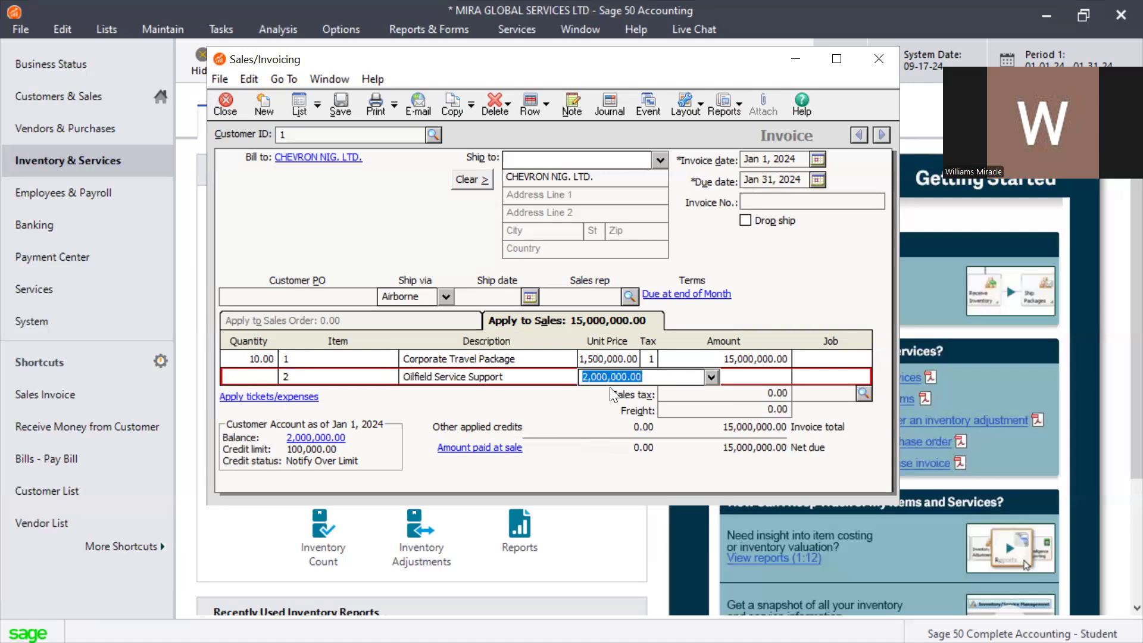
key(Tab)
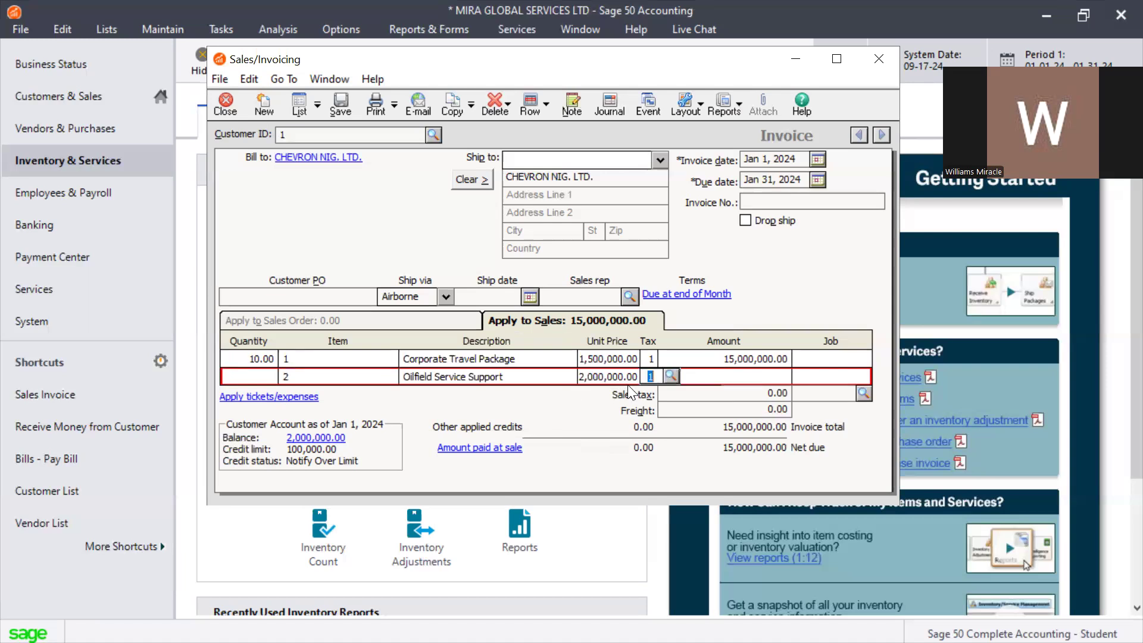
click(704, 383)
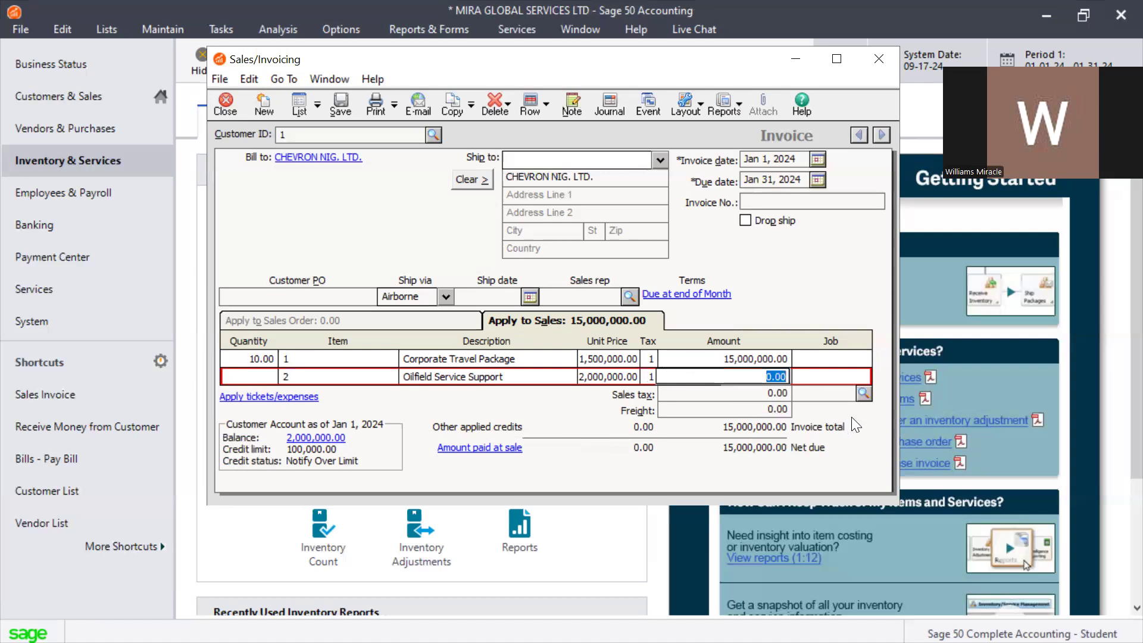
click(662, 393)
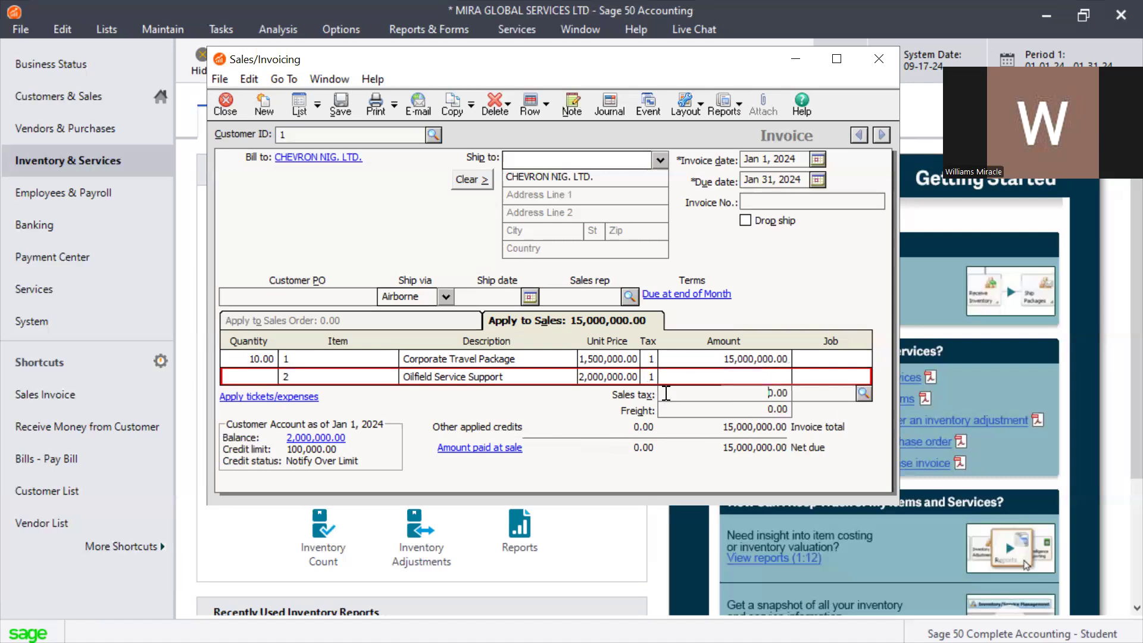
click(862, 393)
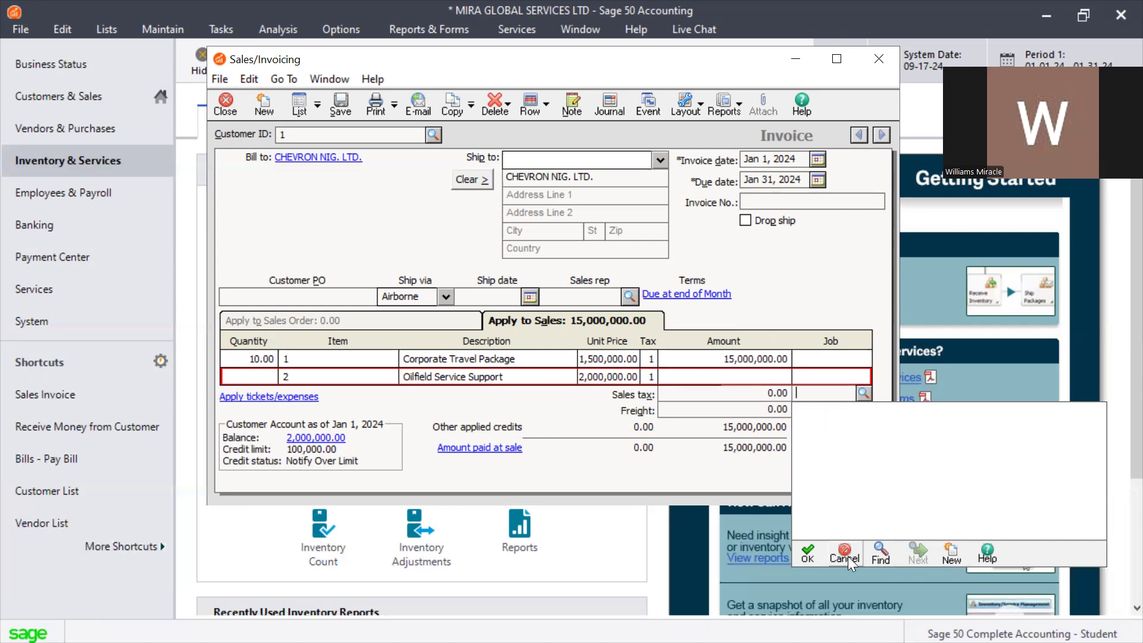
click(802, 550)
click(560, 372)
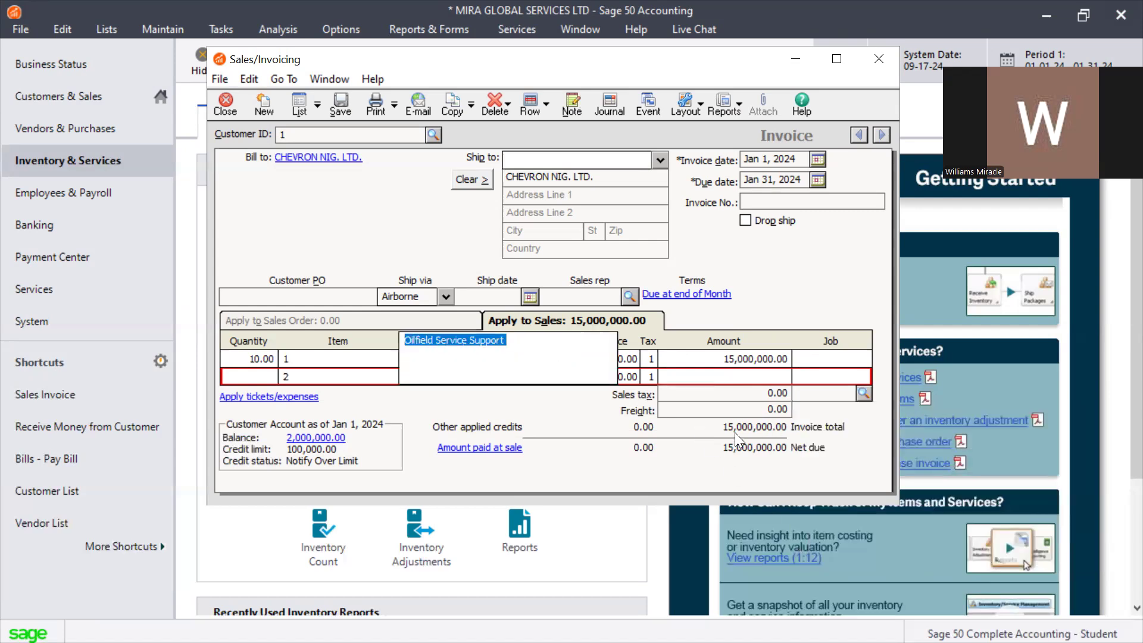
Step: Set the invoice number to 001
click(772, 205)
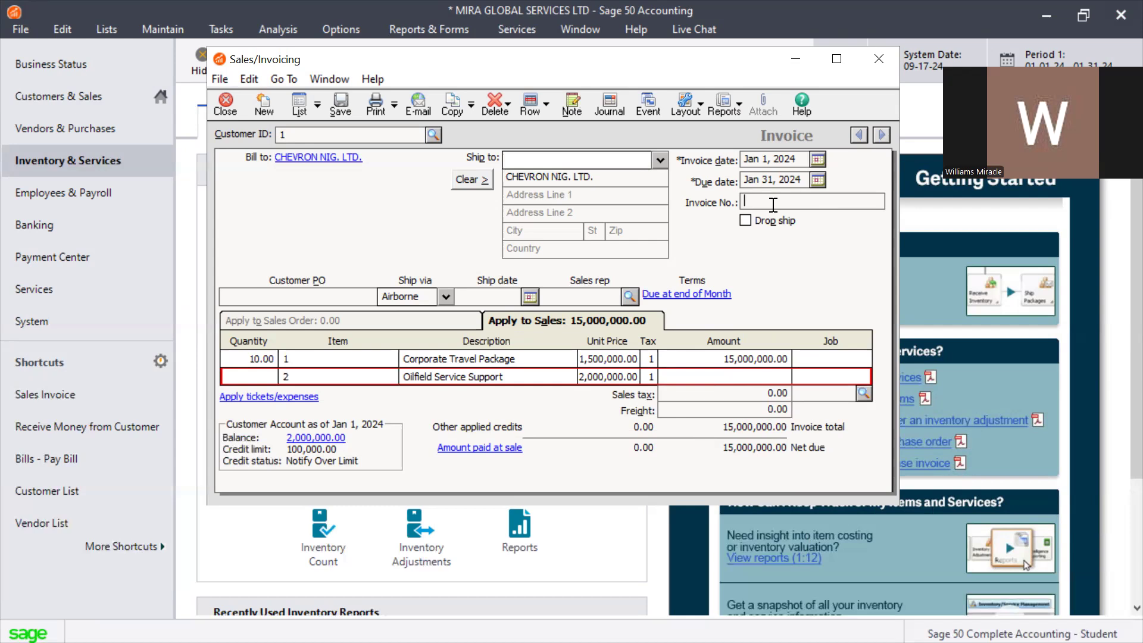
text(001)
click(507, 448)
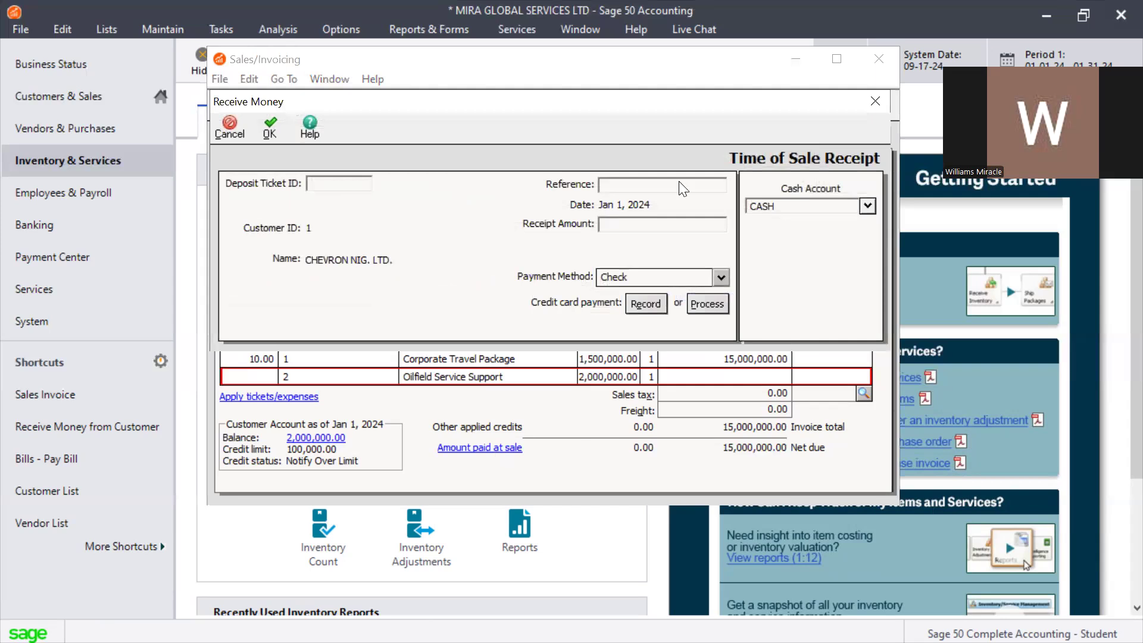
mouse_move(422, 443)
mouse_down()
mouse_move(436, 464)
mouse_move(549, 457)
mouse_move(488, 431)
mouse_move(415, 448)
mouse_up()
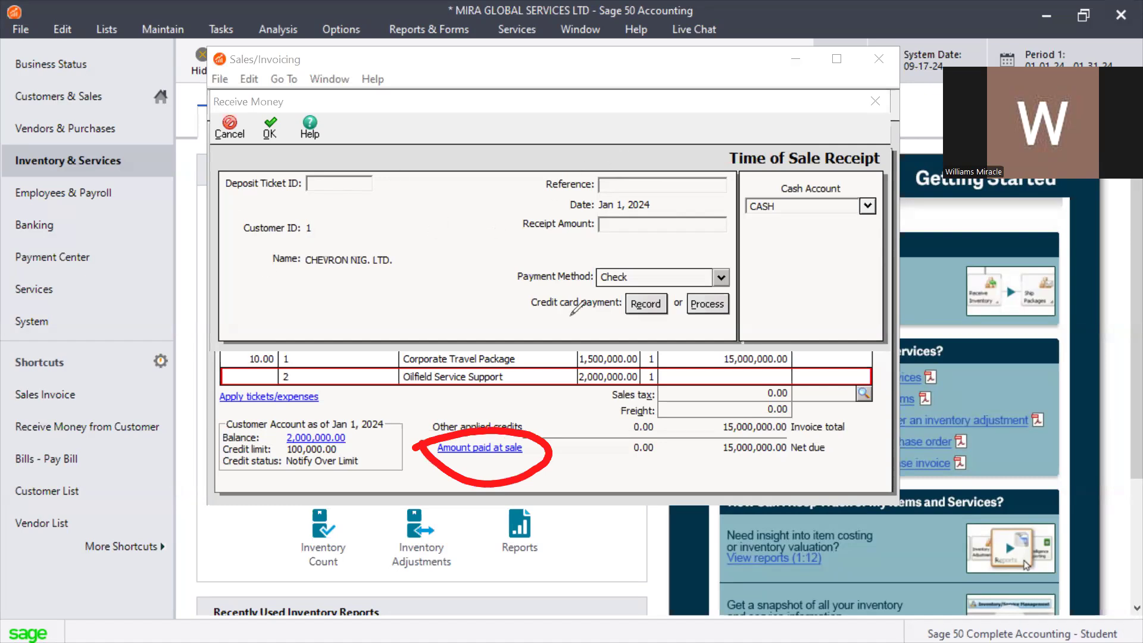
drag(671, 233, 751, 176)
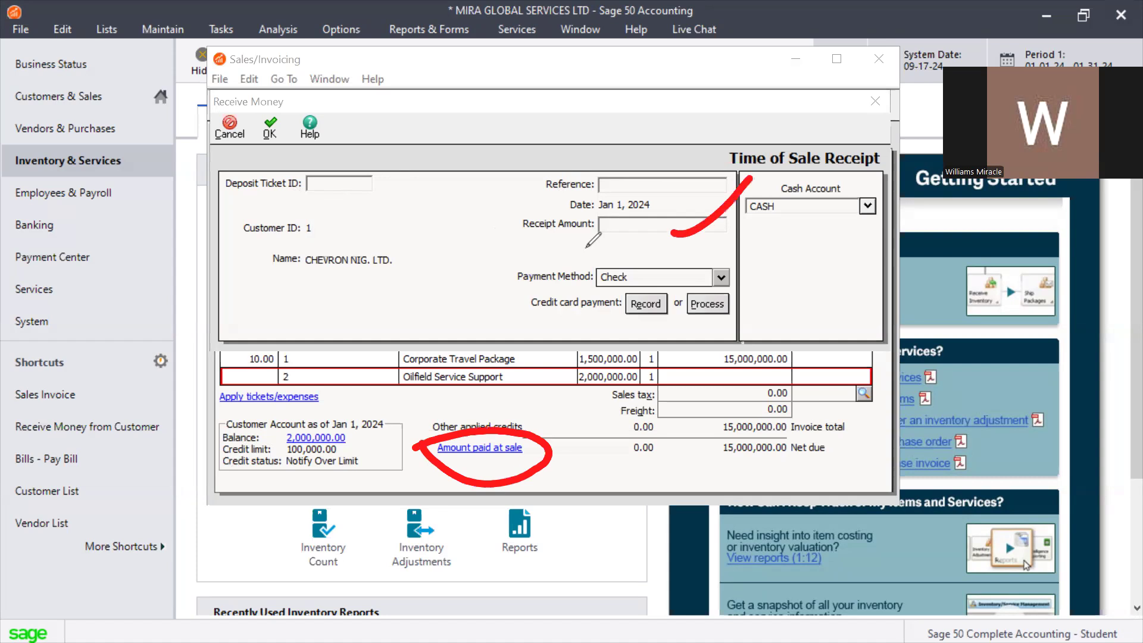
mouse_move(595, 277)
mouse_down()
mouse_move(658, 266)
mouse_move(696, 241)
mouse_up()
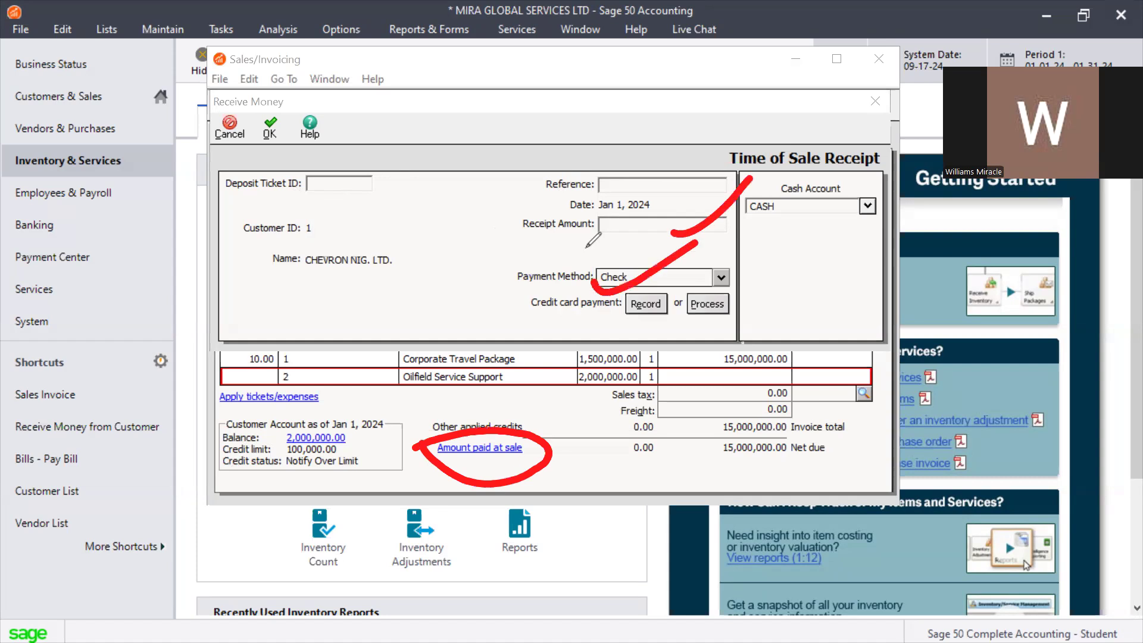
drag(350, 197, 438, 151)
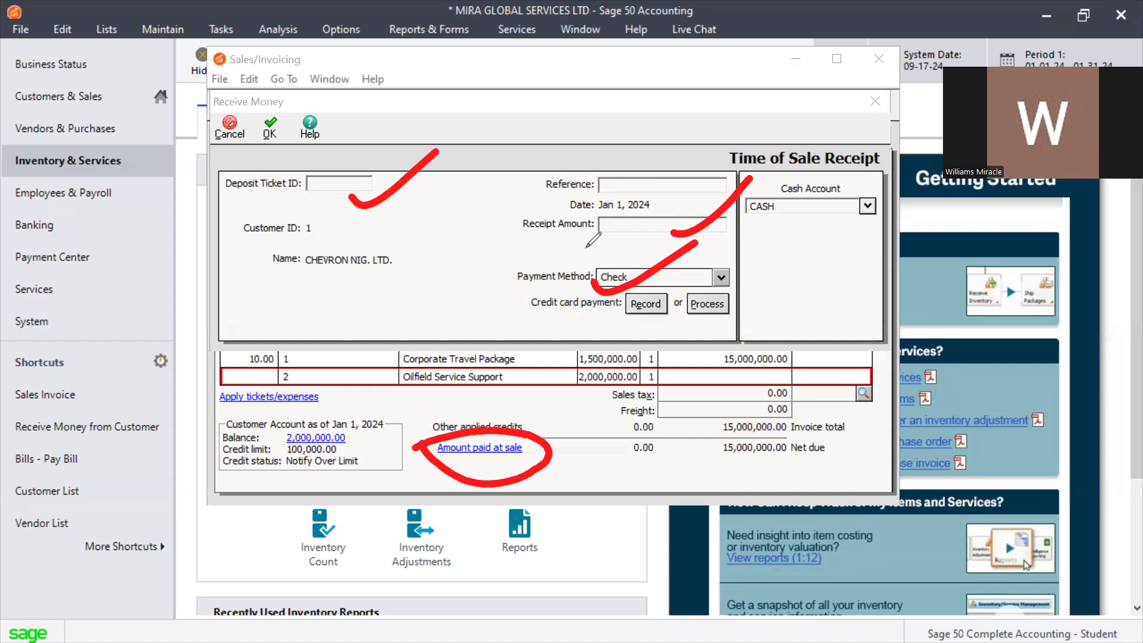
drag(657, 194, 765, 136)
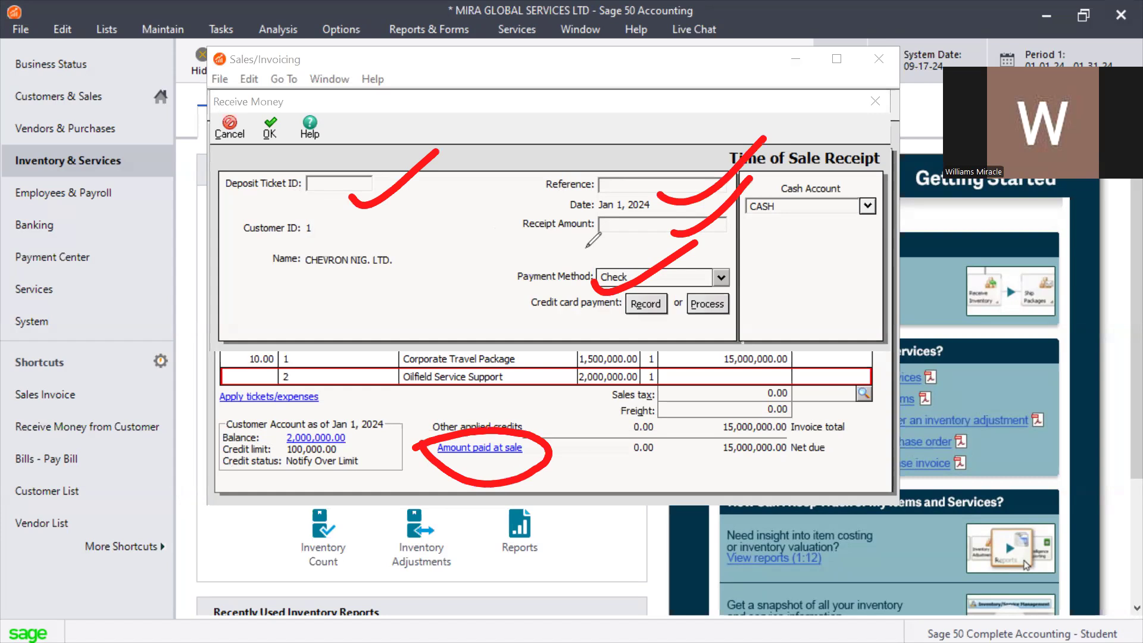
mouse_move(829, 220)
mouse_down()
mouse_move(852, 235)
mouse_move(909, 174)
mouse_up()
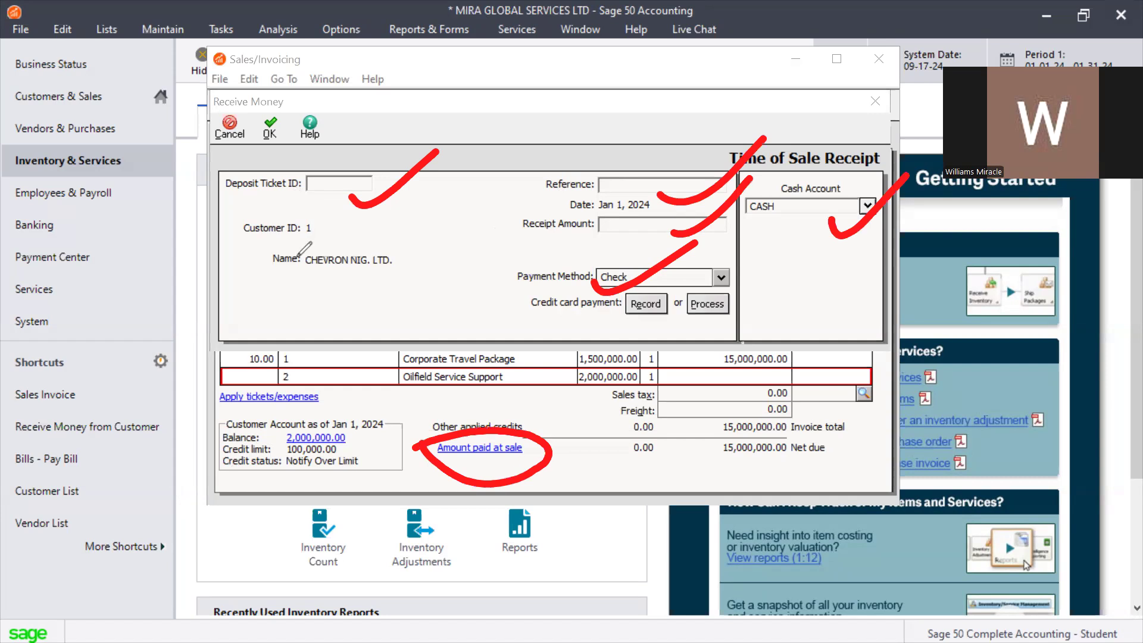
key(Escape)
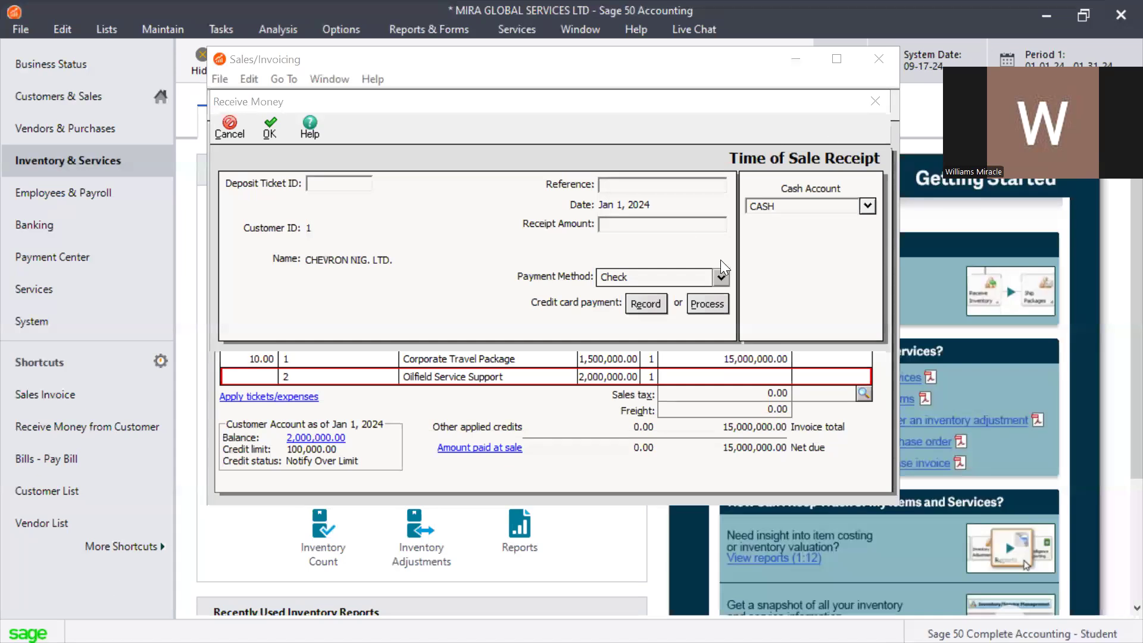
click(876, 98)
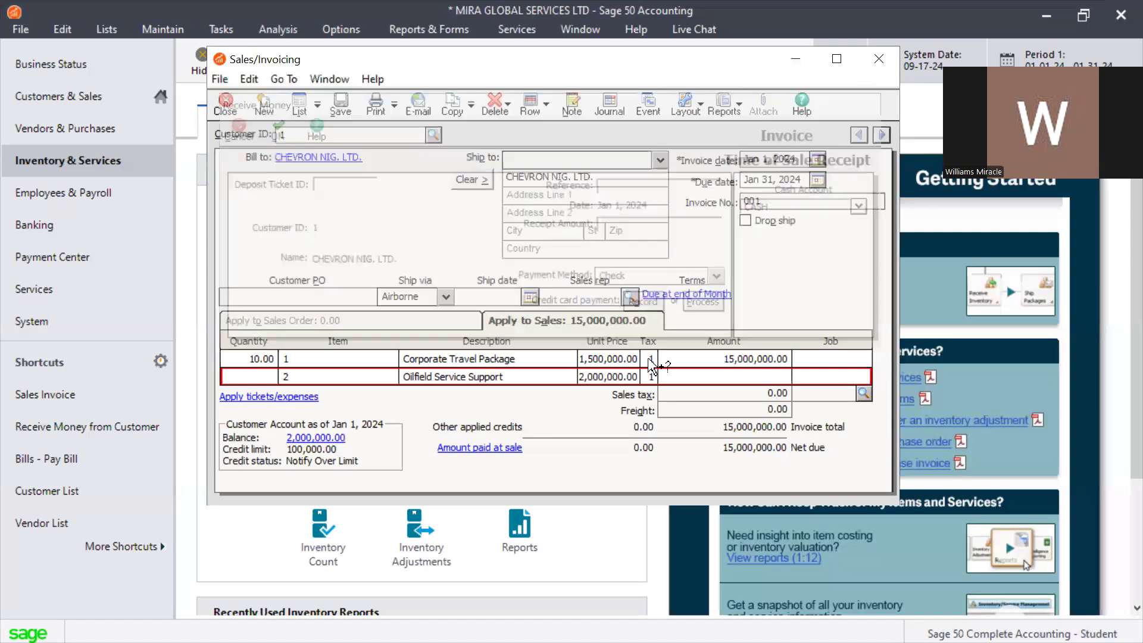
Step: Open the receipt for the amount paid at sale and enter 01 as both its deposit ticket ID and reference
click(477, 451)
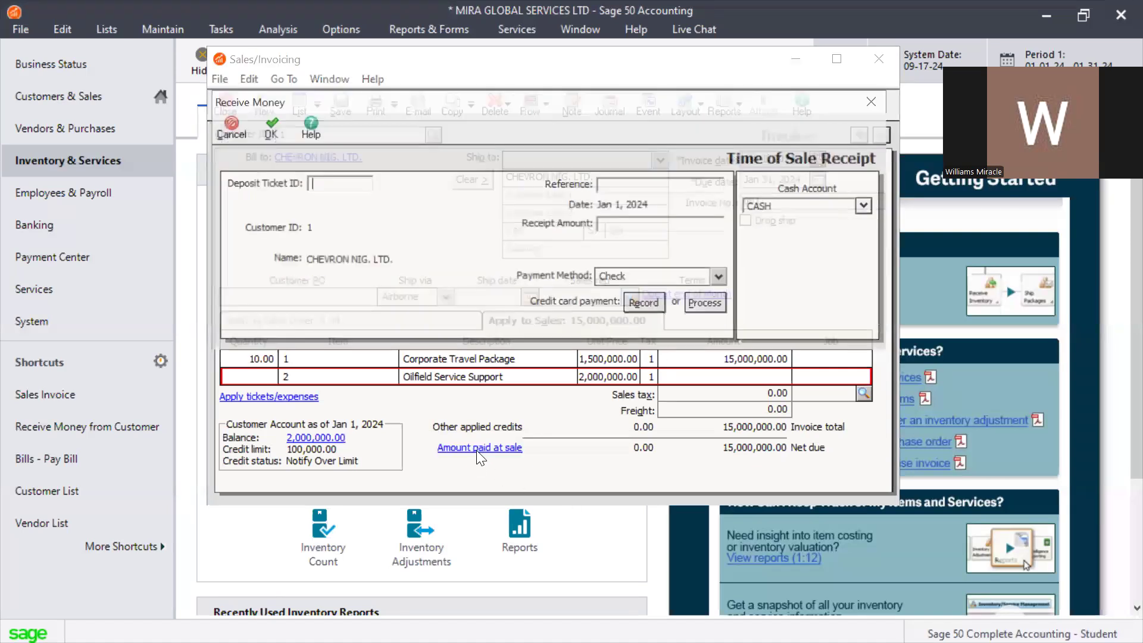
click(345, 185)
text(01)
key(Tab)
text(01)
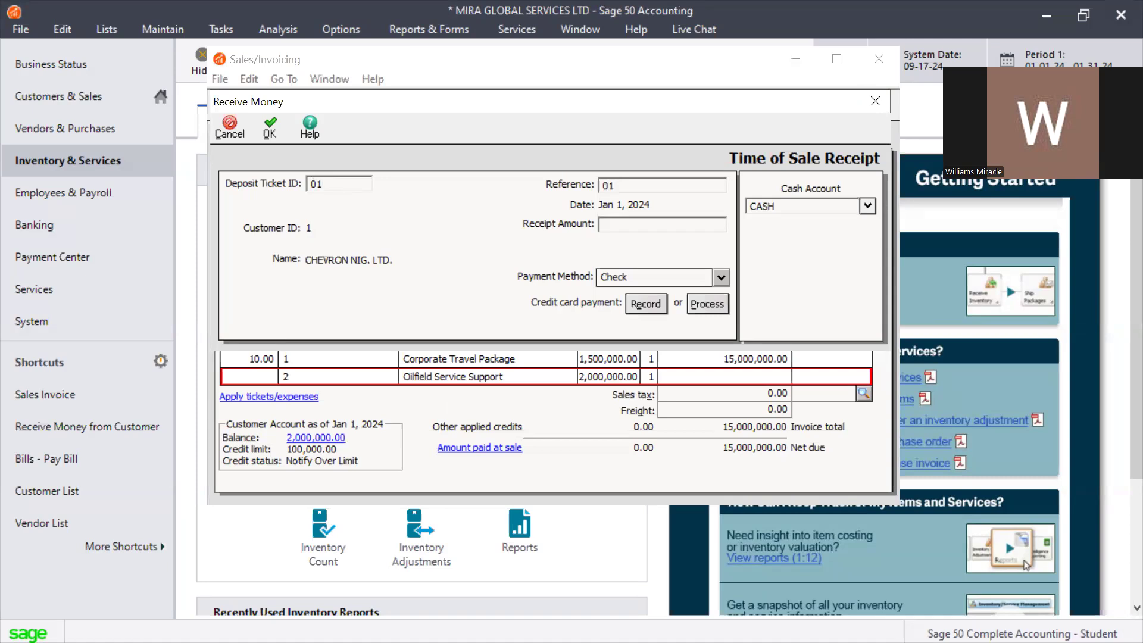
Step: Set the receipt amount to 15,000,000.00 and choose CASH as the cash account
click(611, 224)
text(15,000,)
text(000000)
key(Tab)
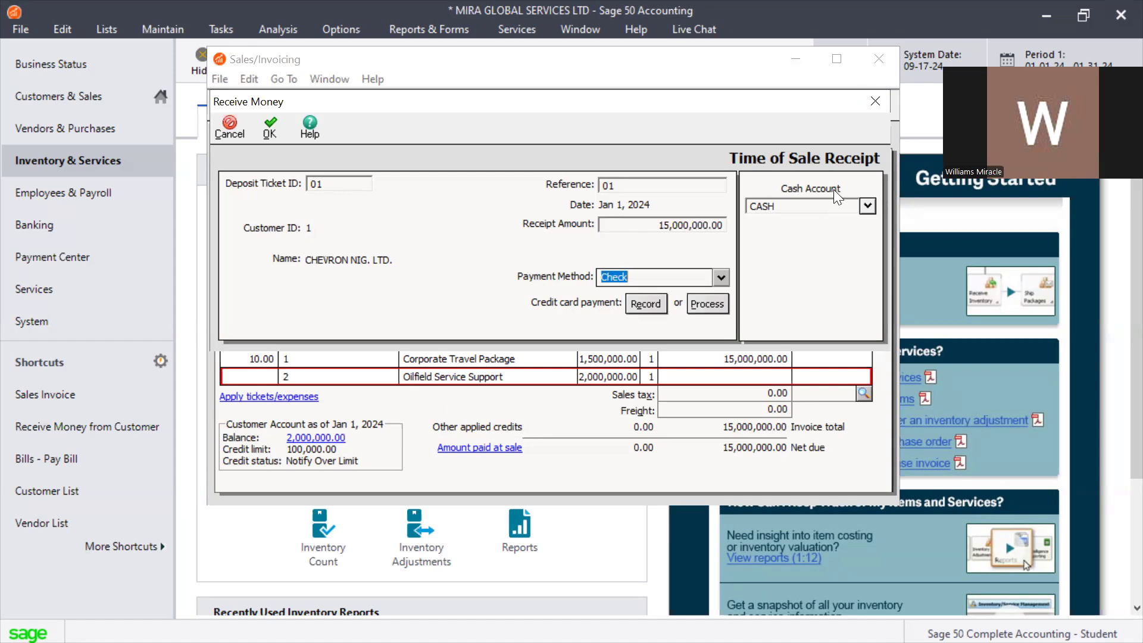
click(865, 207)
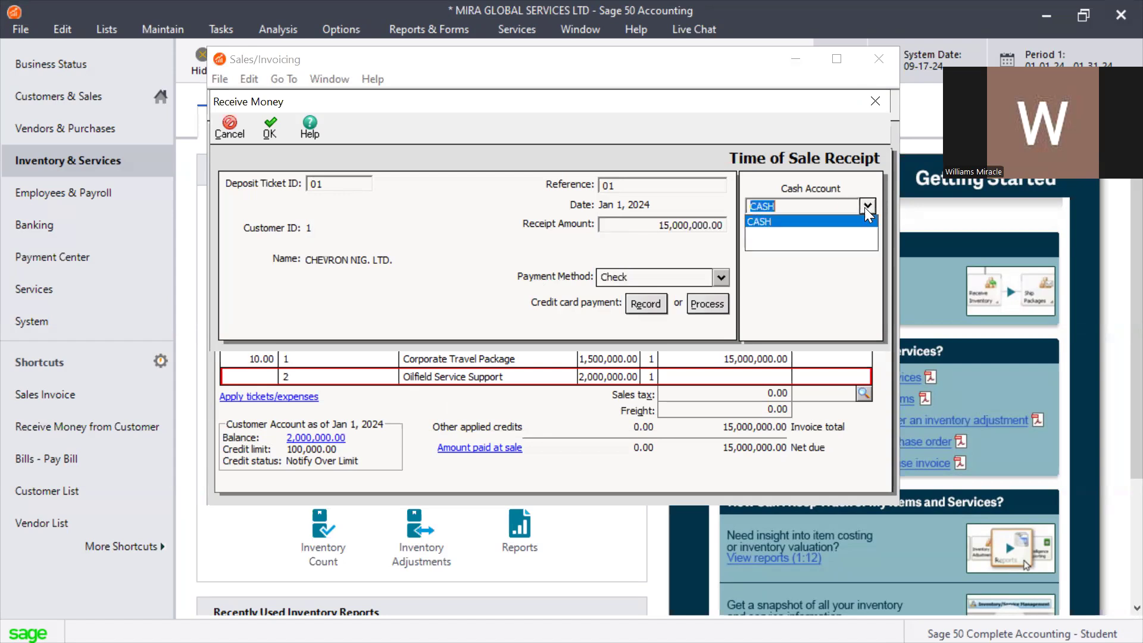
click(782, 222)
Step: Try to record a credit card payment for the receipt
click(642, 303)
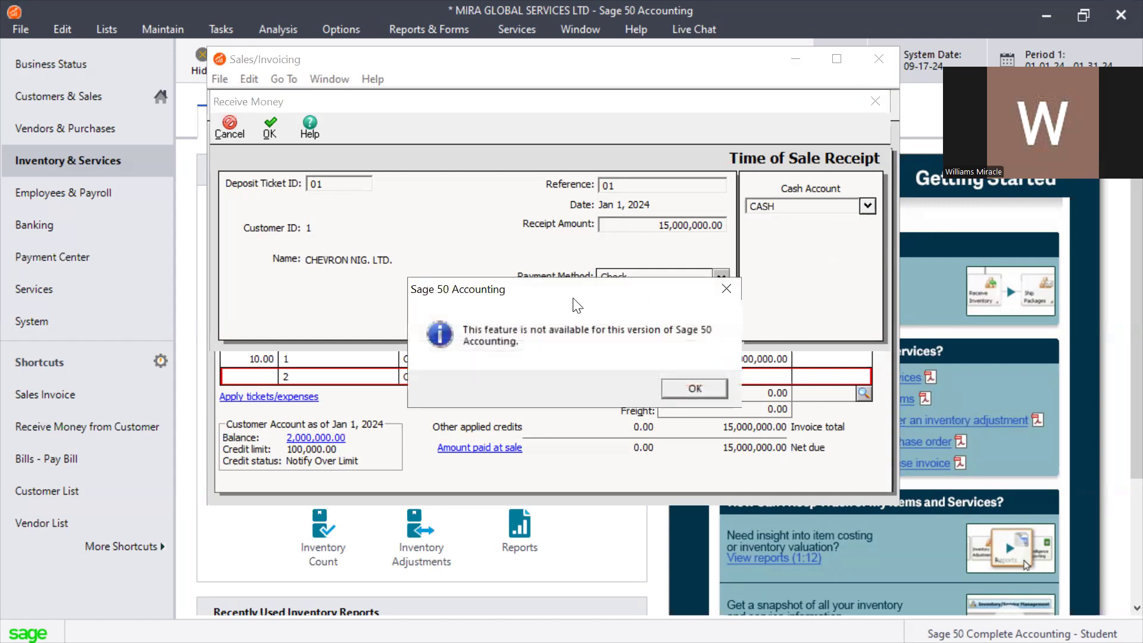
drag(574, 300, 472, 251)
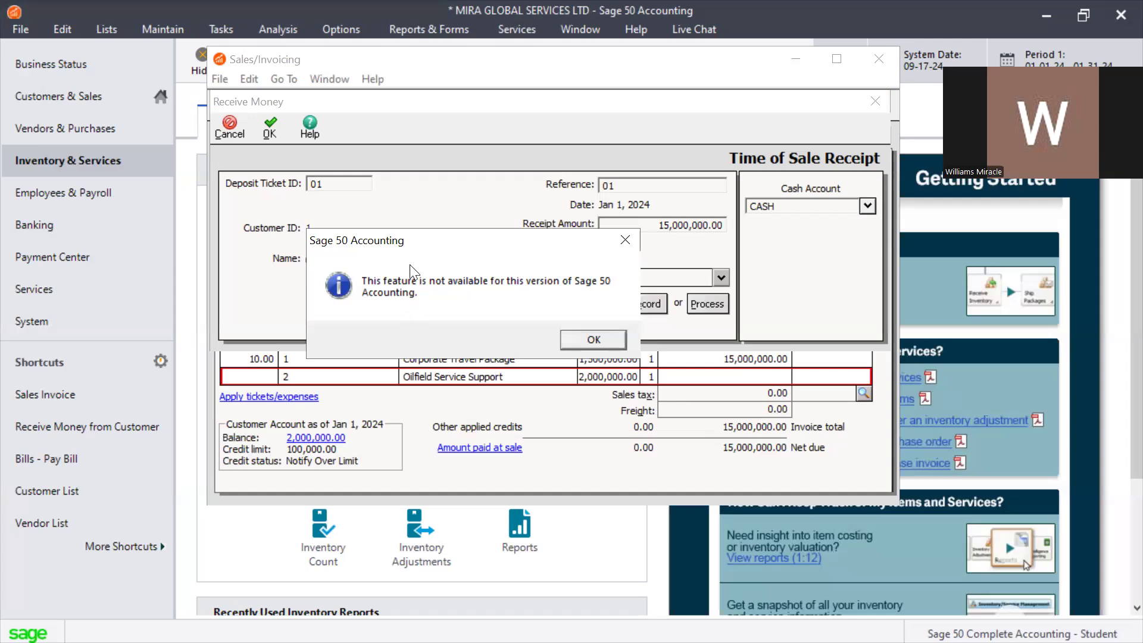
click(576, 339)
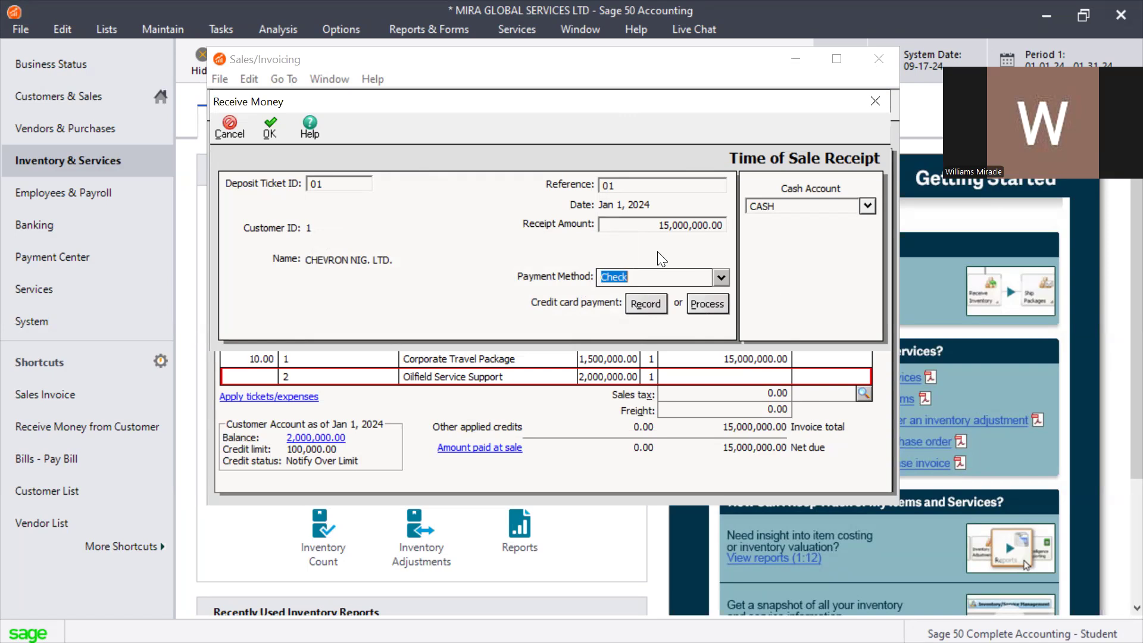
Step: Accept the time of sale receipt and save invoice 001
click(271, 129)
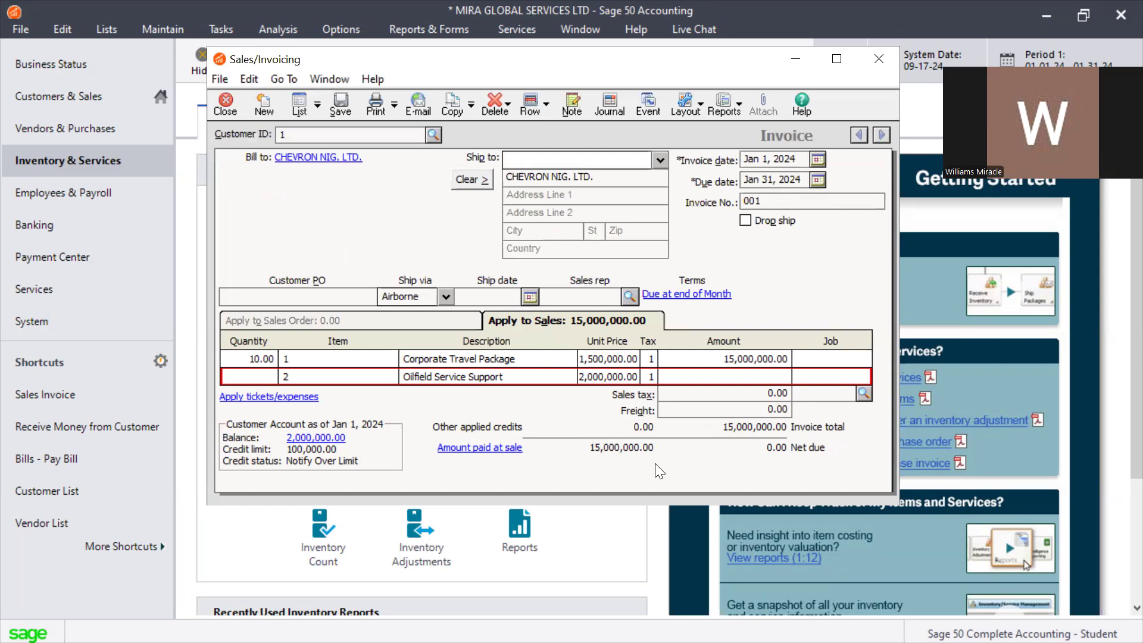
click(350, 104)
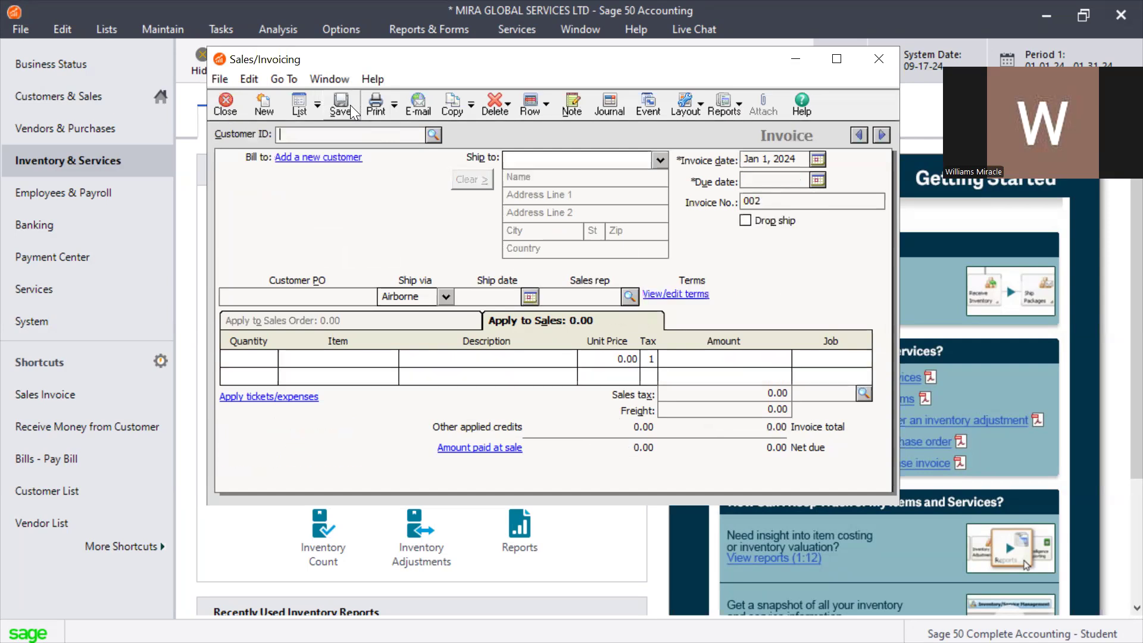
Step: Check the saved invoice's payment status in the sales invoice list, and close the list and the invoicing window
click(299, 106)
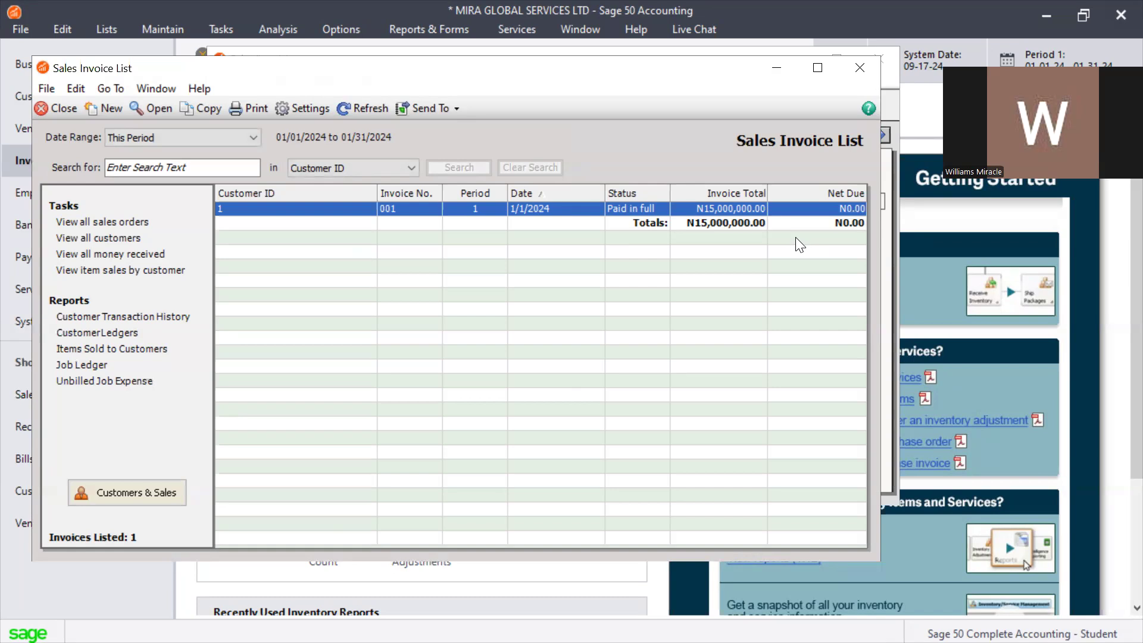
click(868, 68)
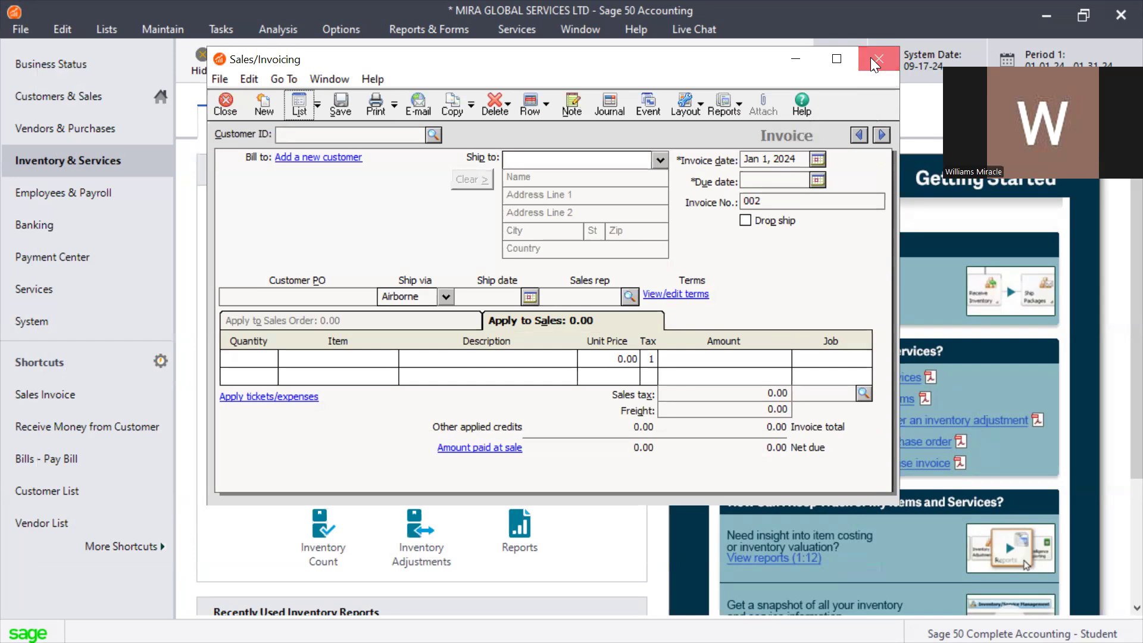
click(873, 64)
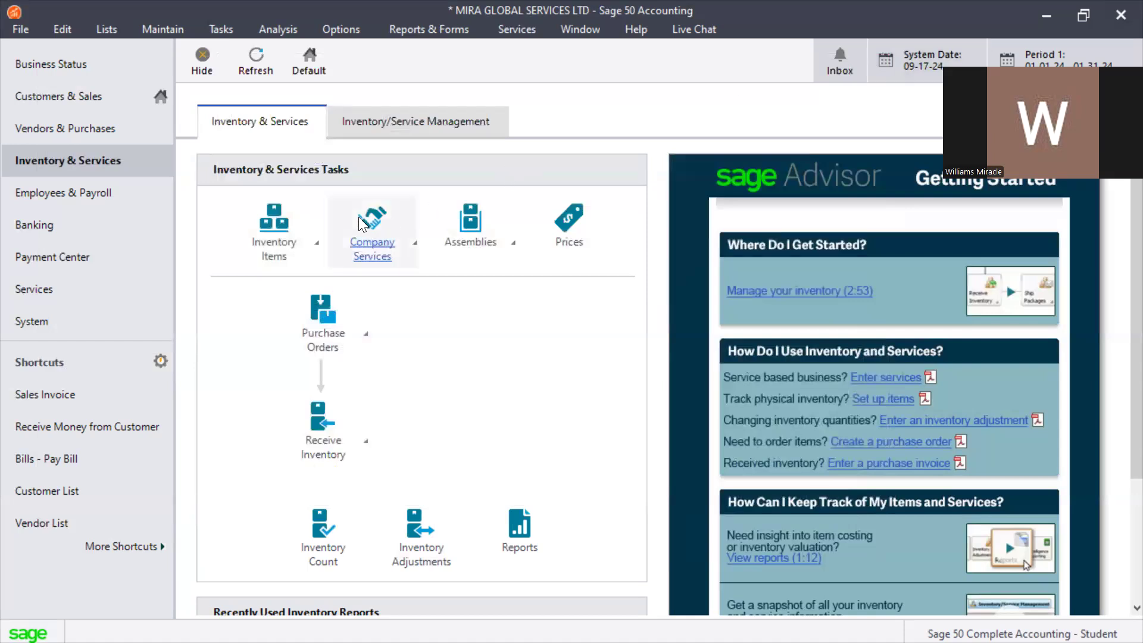
Step: View the inventory item list, examine the Corporate Travel Package's sales and purchase history, and close the item record
click(304, 239)
click(355, 276)
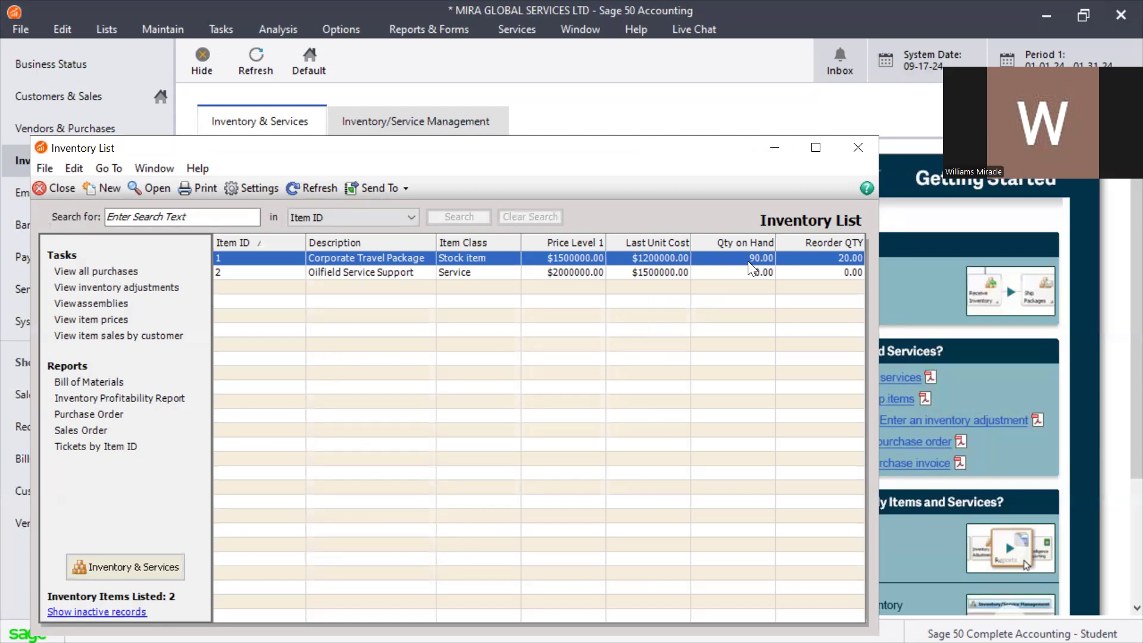
double_click(628, 254)
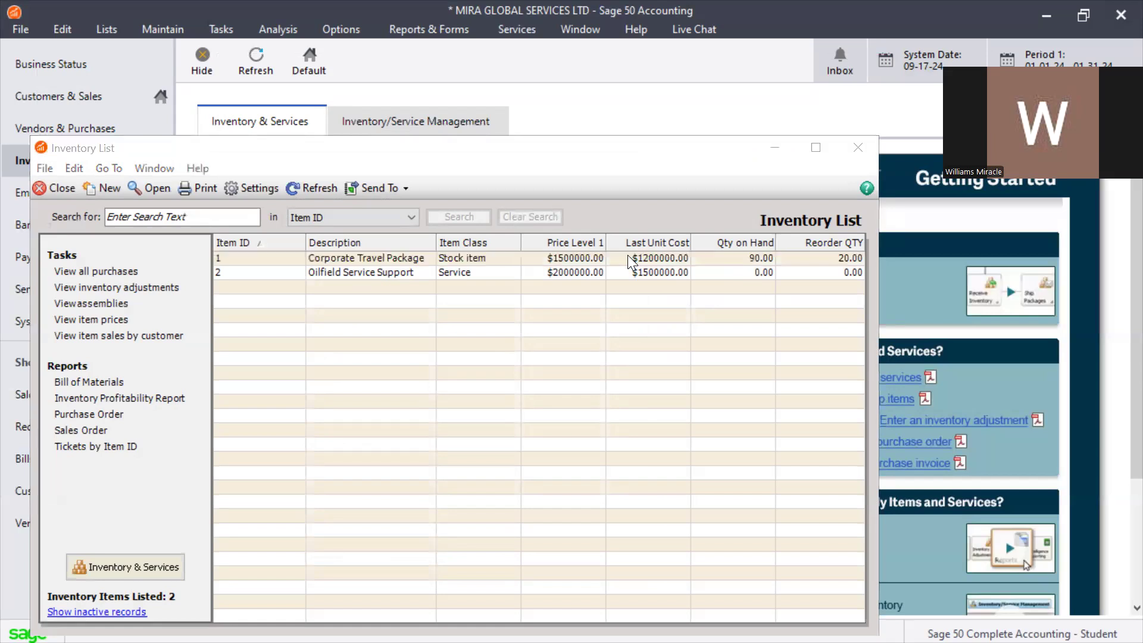
click(342, 245)
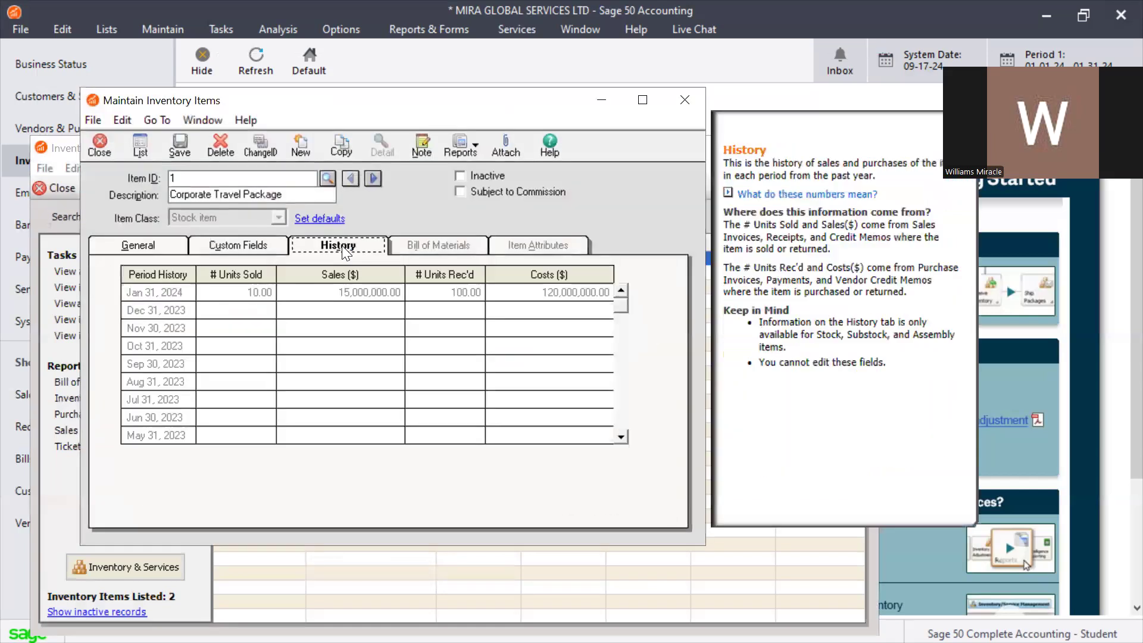
click(254, 296)
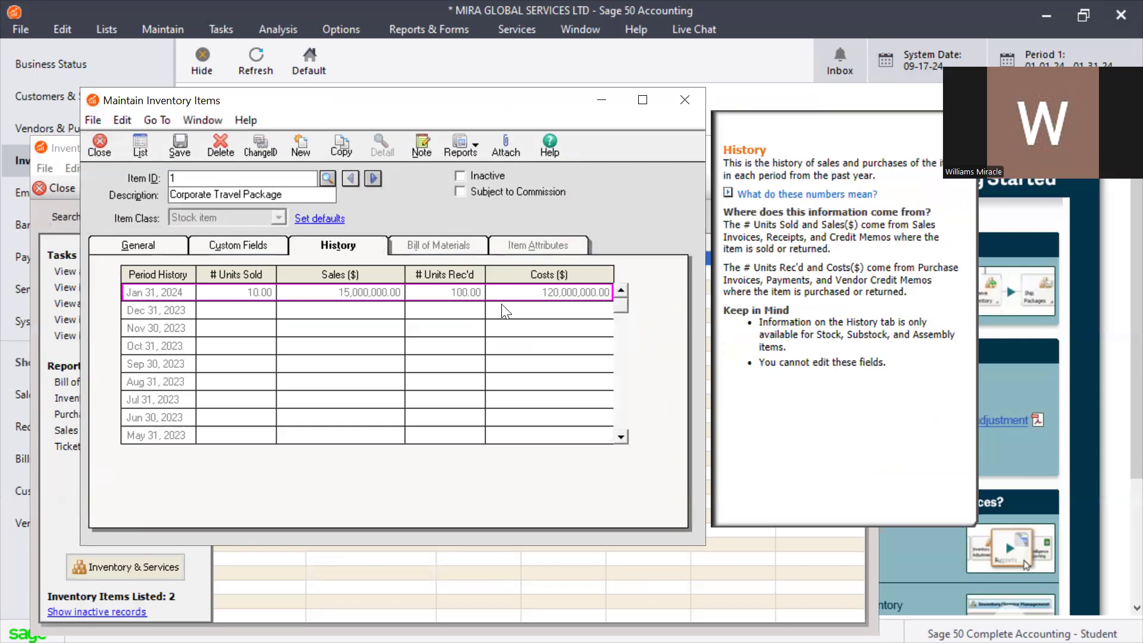
click(691, 102)
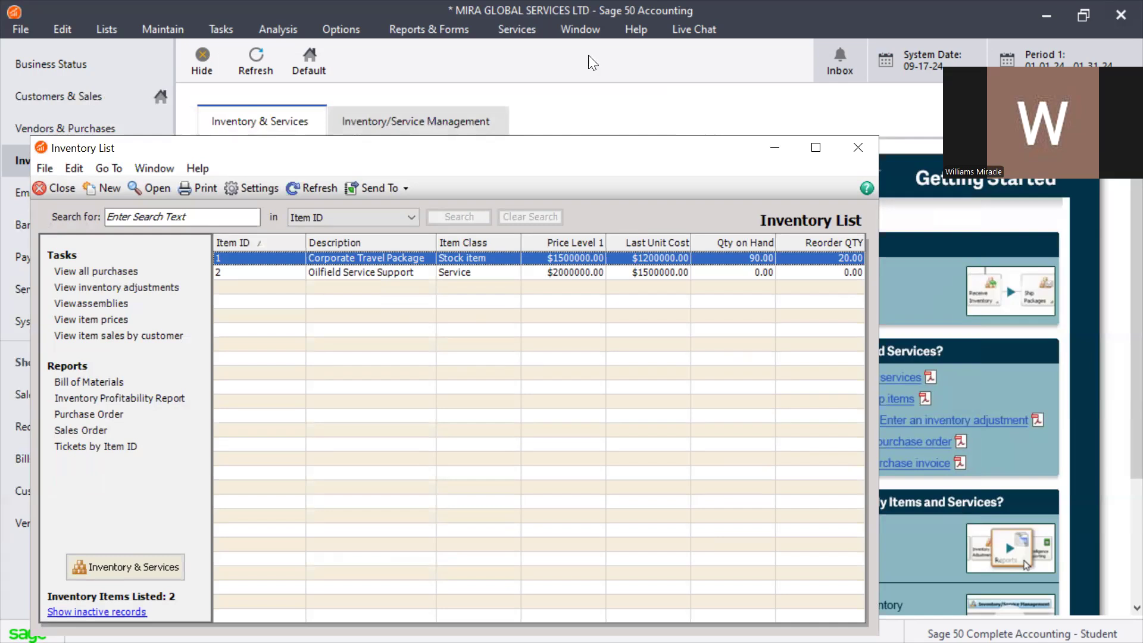
Step: Display the General Ledger report, examine the account entries through to the end, and close the report
click(456, 27)
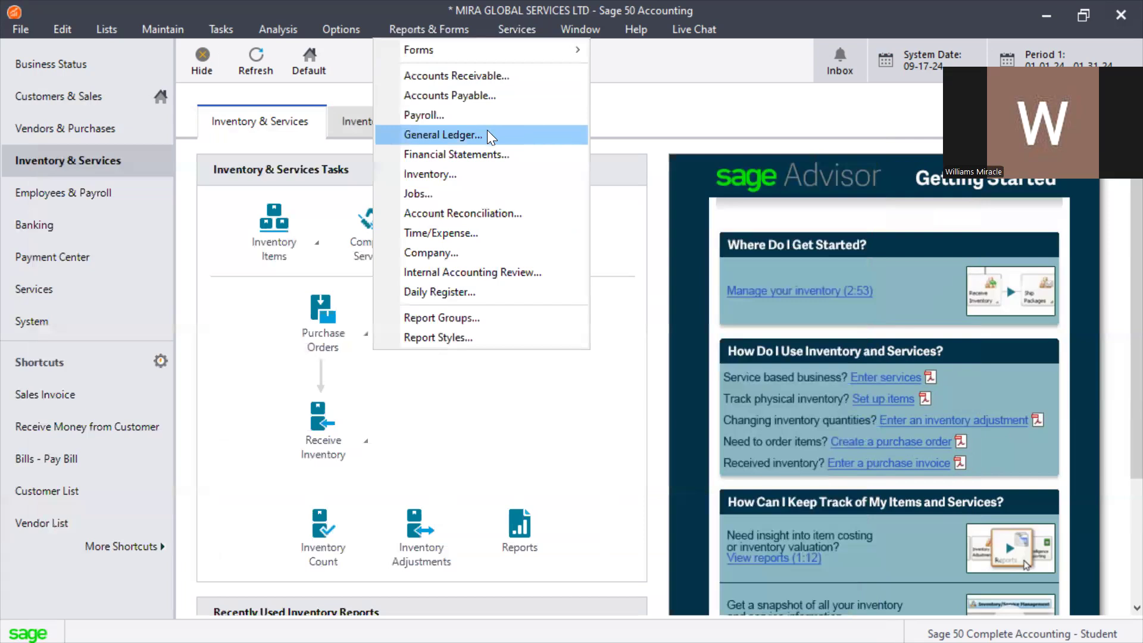
click(435, 135)
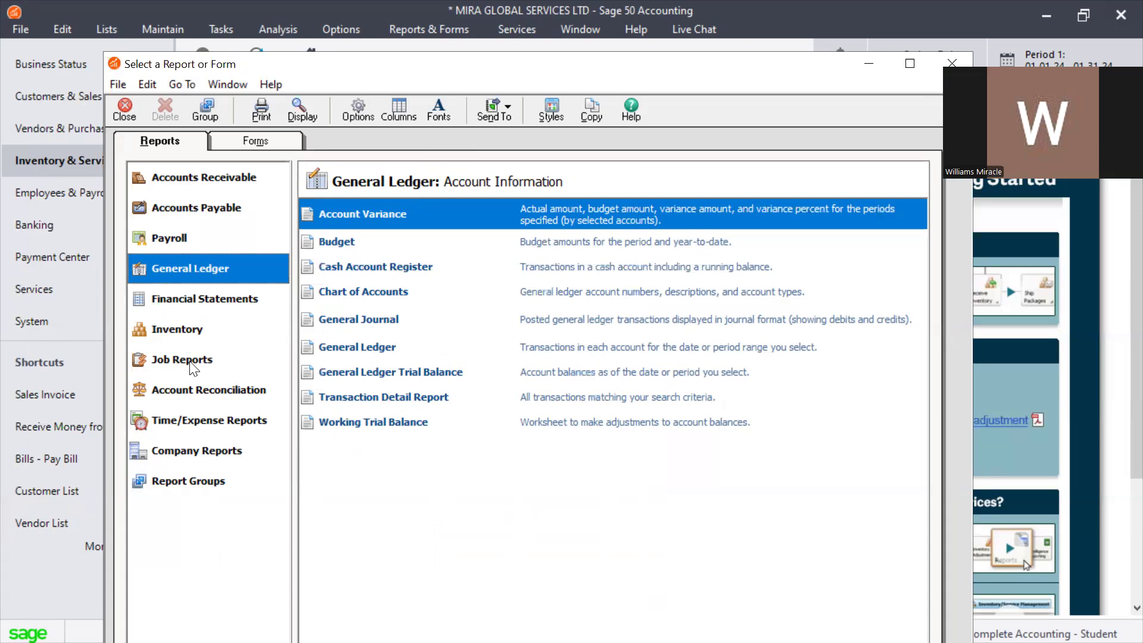
double_click(342, 348)
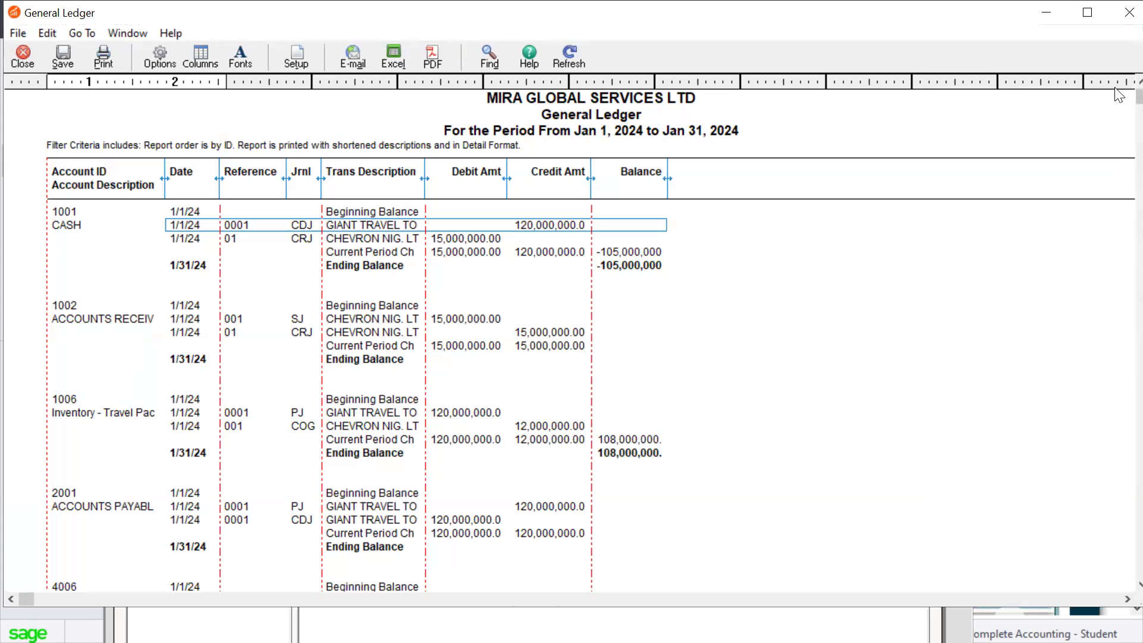
scroll(1118, 249, down, 4)
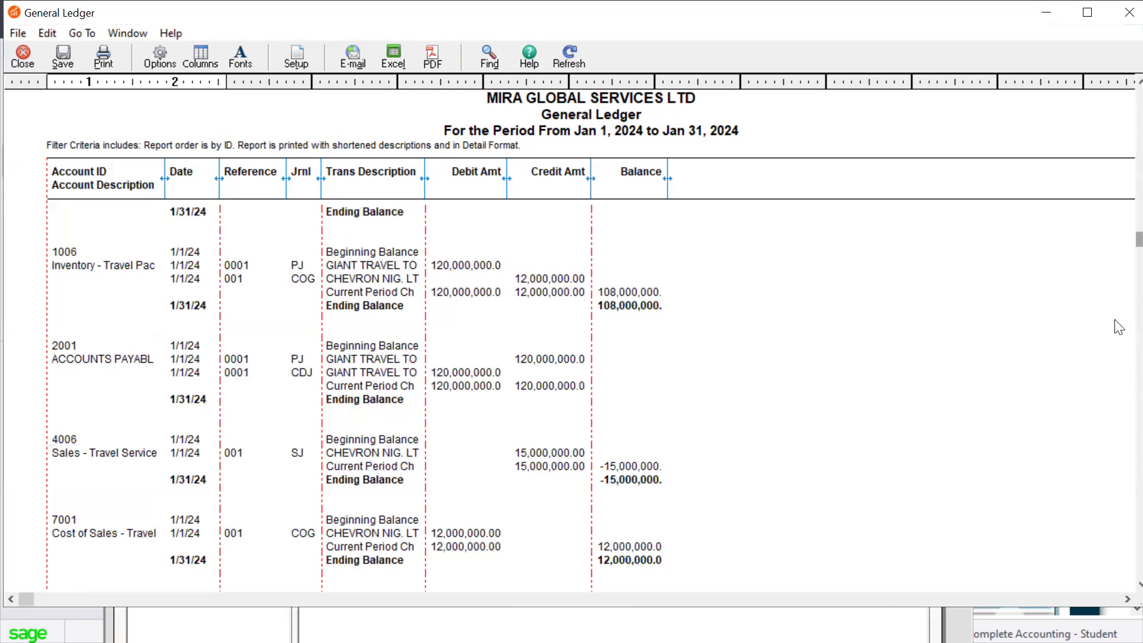
drag(1115, 240, 1122, 592)
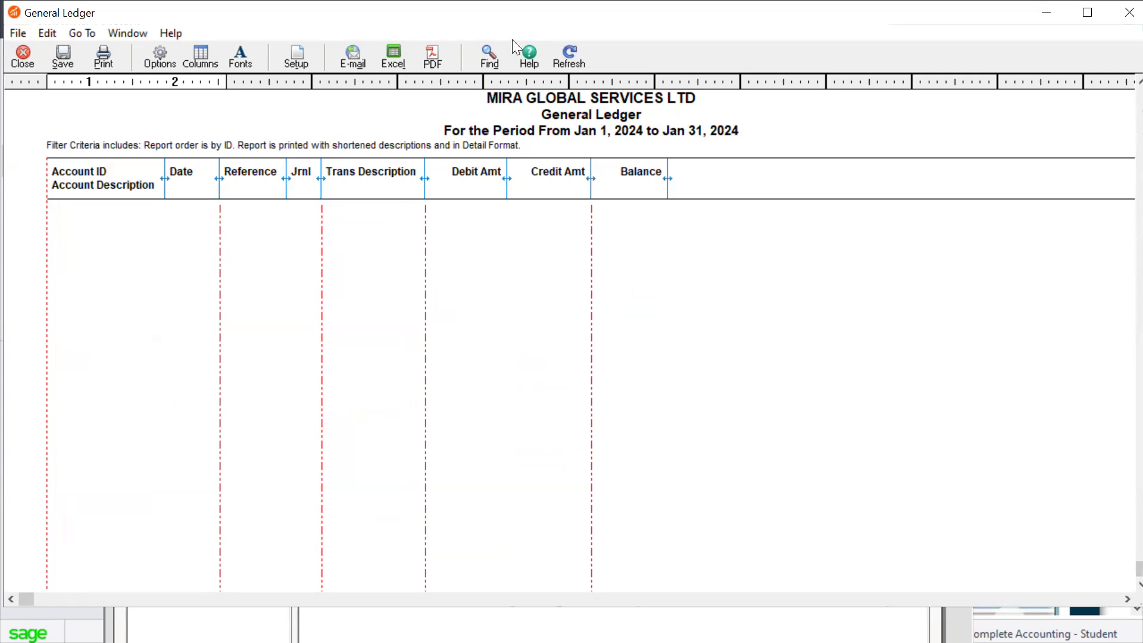
click(1117, 10)
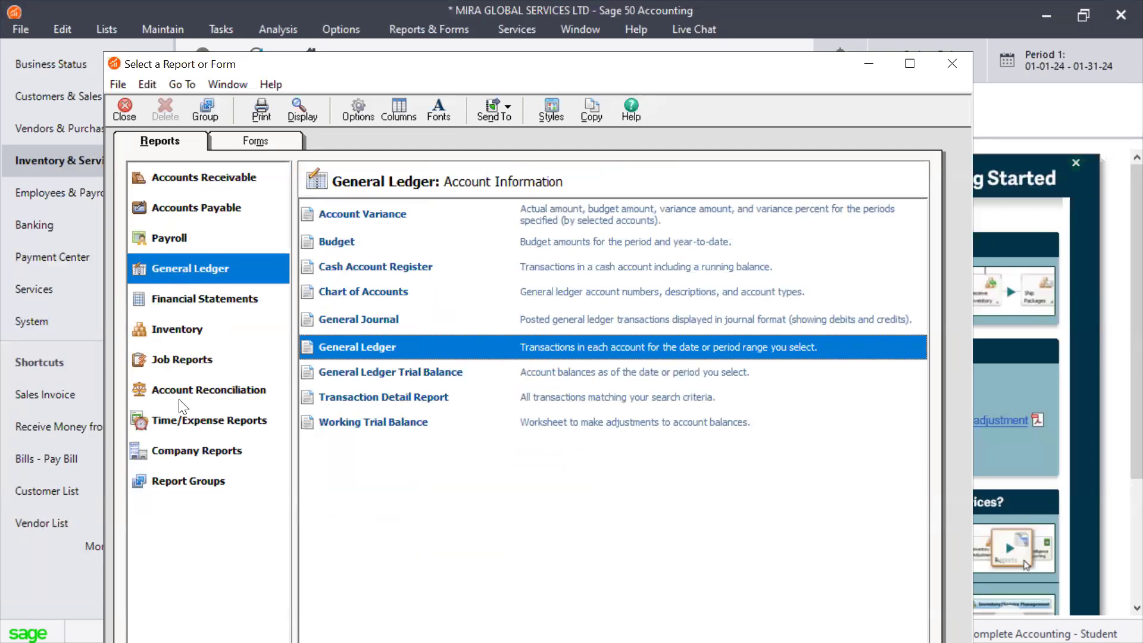
Step: Display the standard Income - 12 Period financial statement with its default options, review it, and close the report and the report selection
click(218, 306)
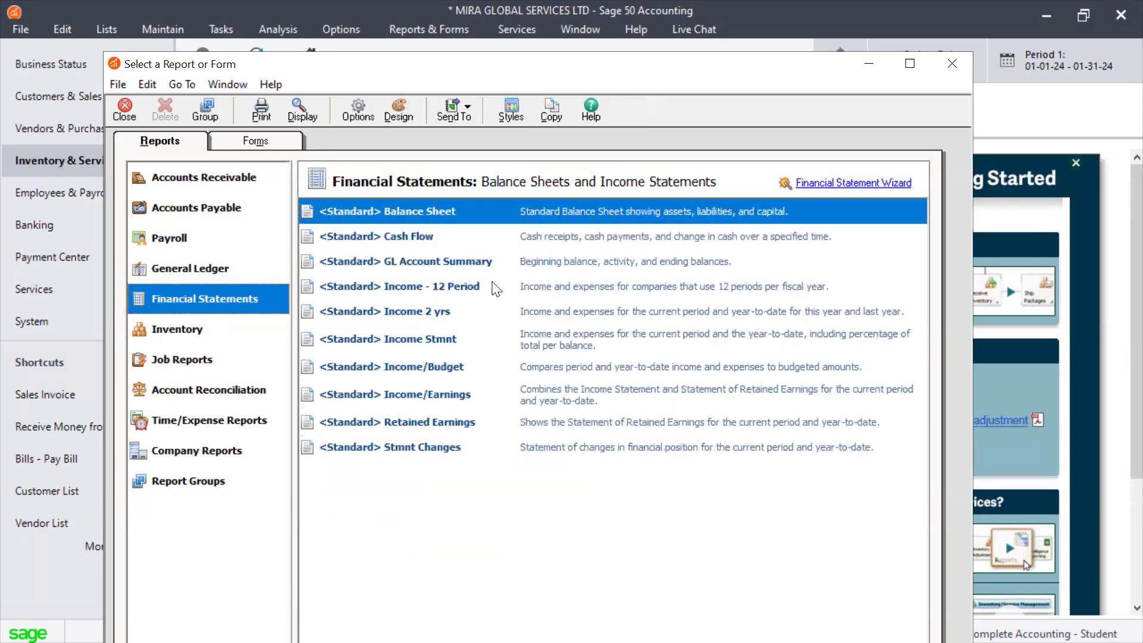
double_click(447, 286)
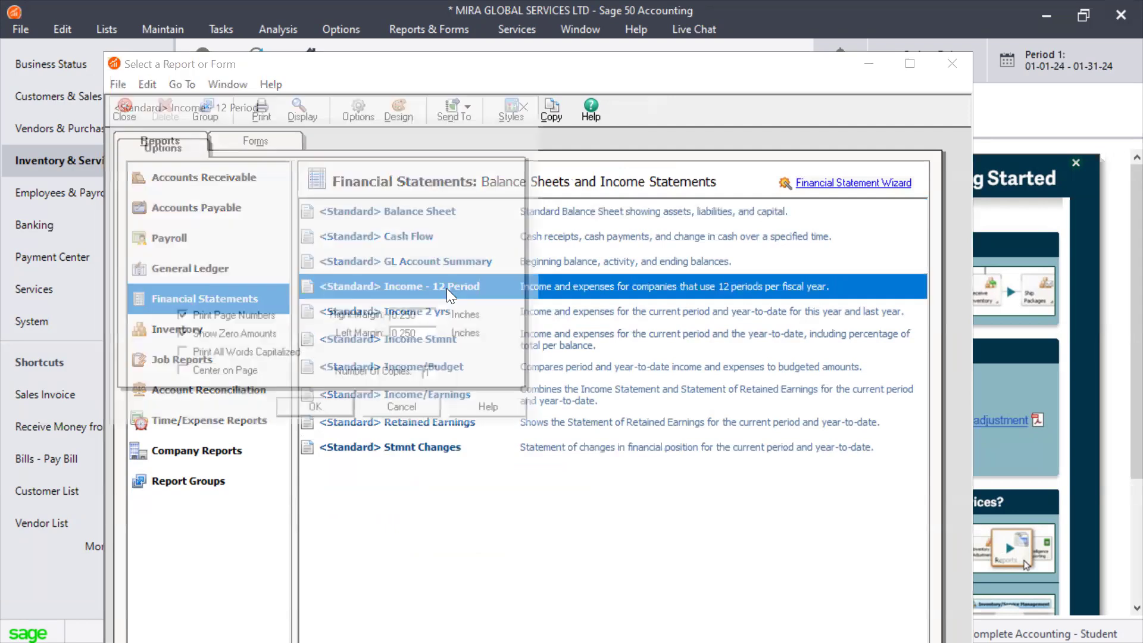
click(338, 409)
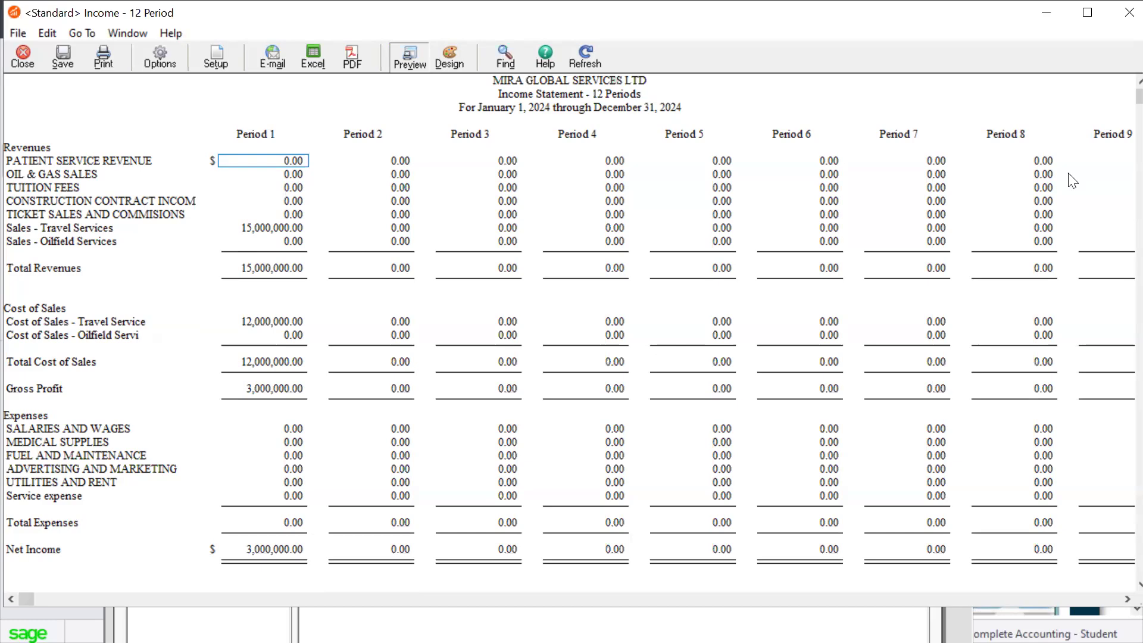
click(1128, 11)
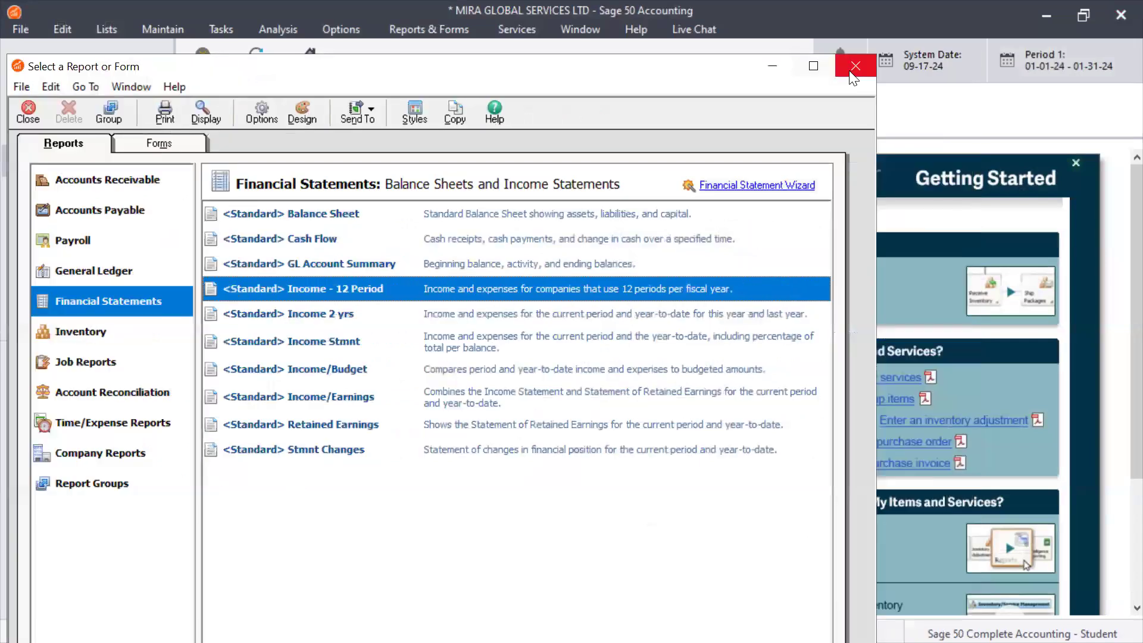
click(850, 69)
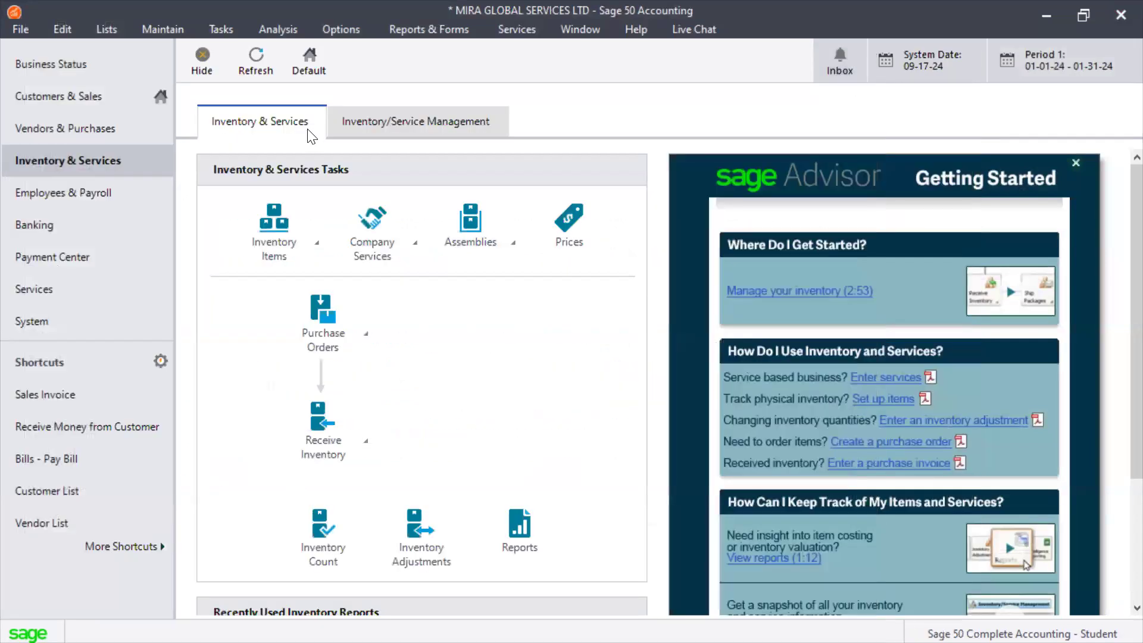
Step: Open the saved invoice 001 from the sales invoice list for editing
click(229, 30)
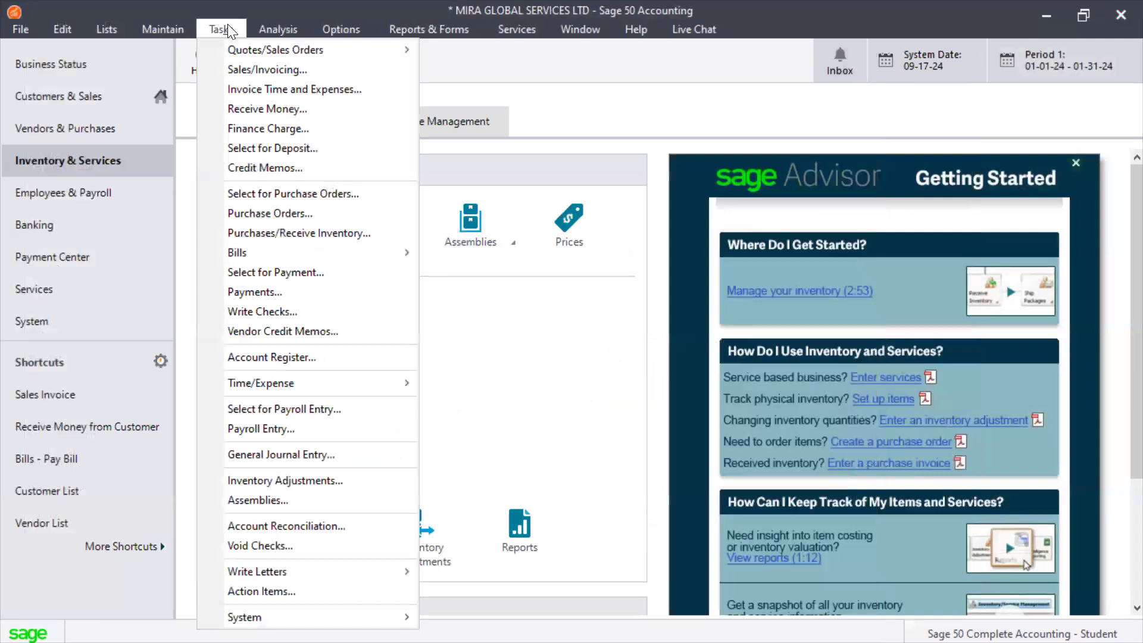
click(254, 63)
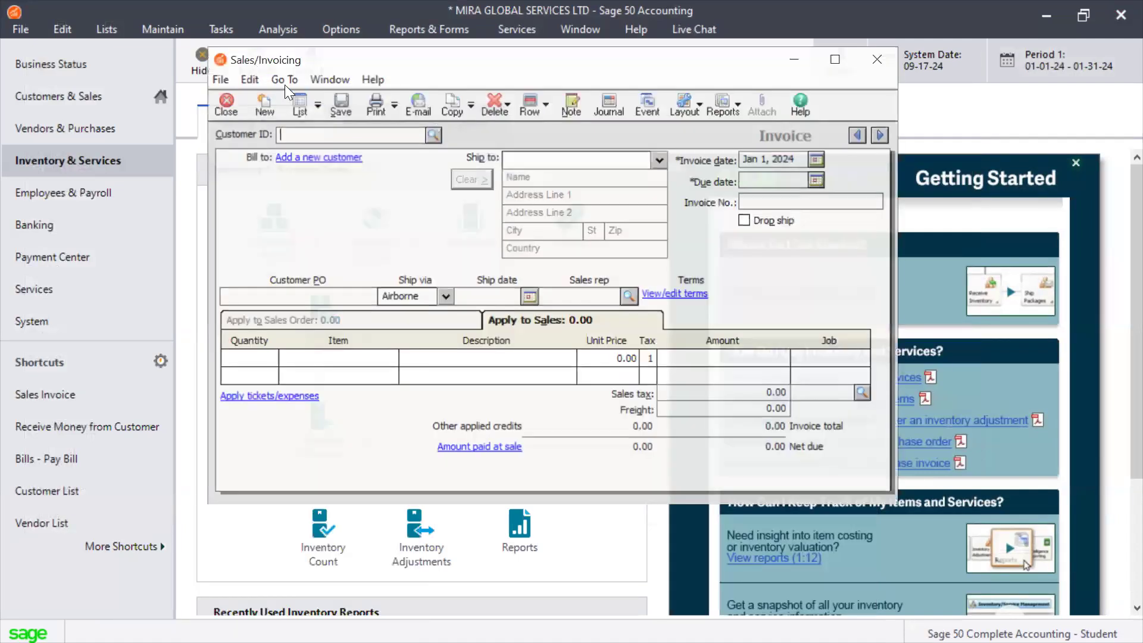
click(298, 108)
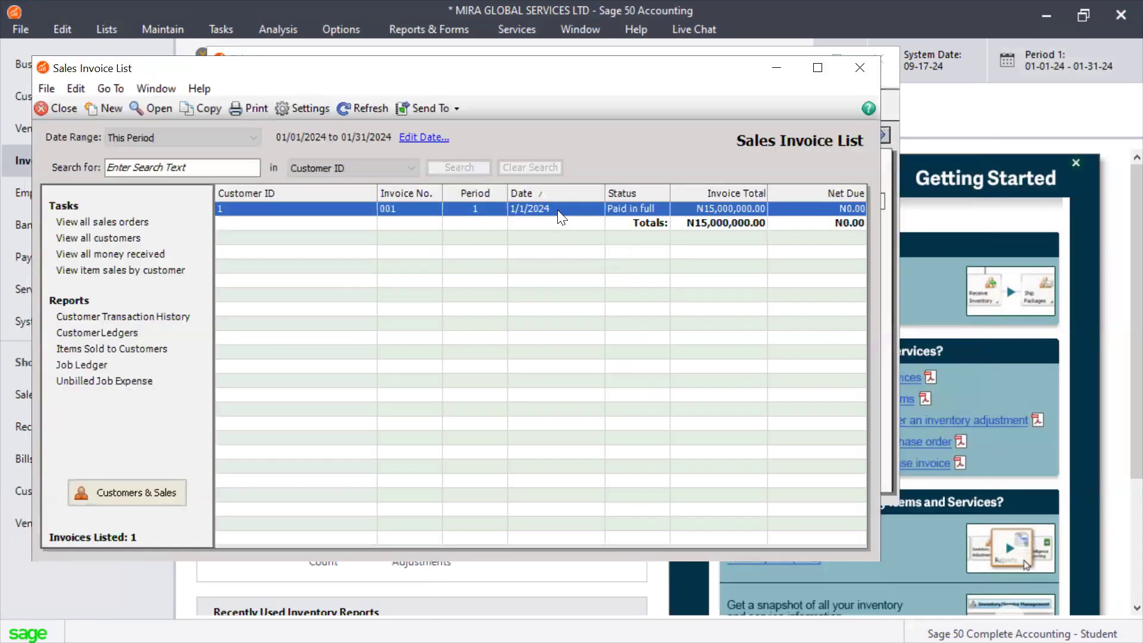
double_click(557, 210)
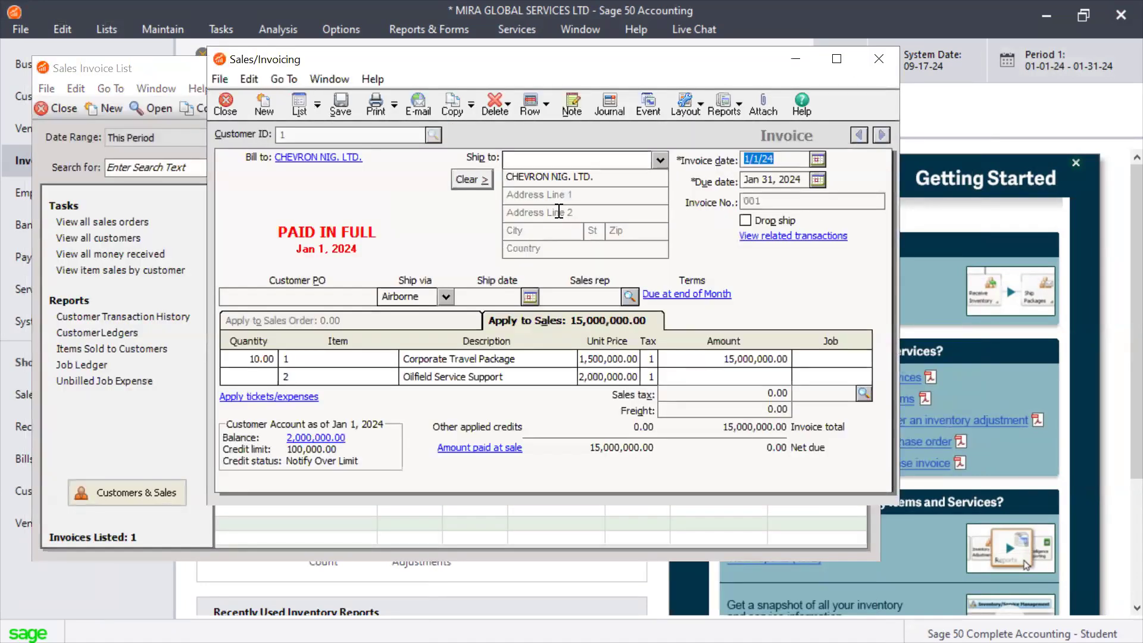
Step: Clear the description, item ID and unit price from the unused Oilfield Service Support line of the invoice
click(473, 376)
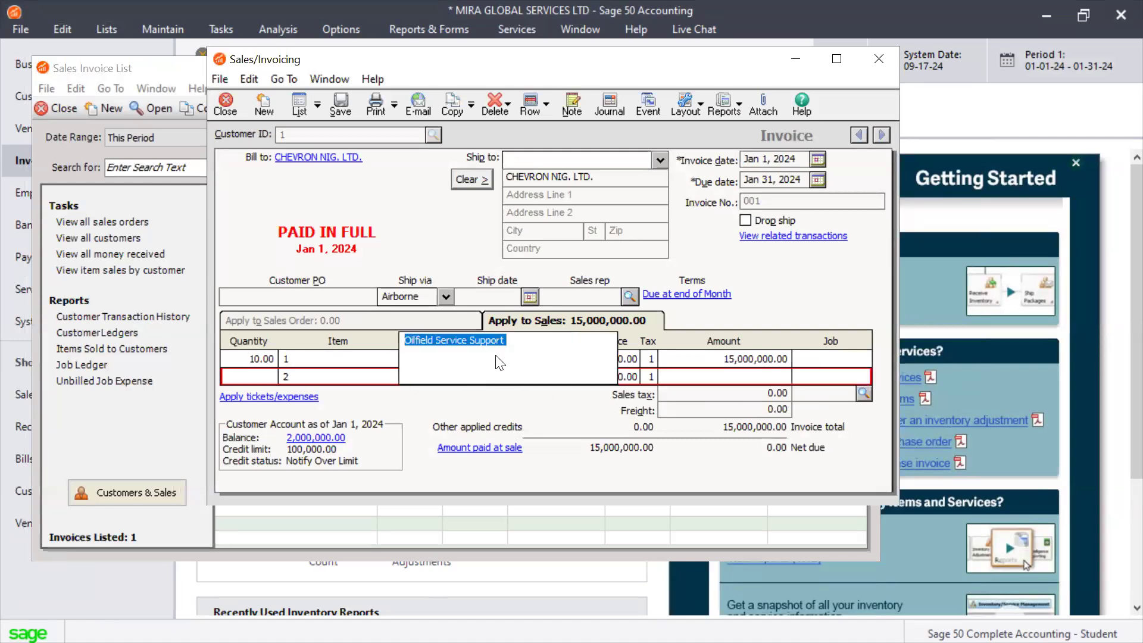
key(Delete)
click(321, 376)
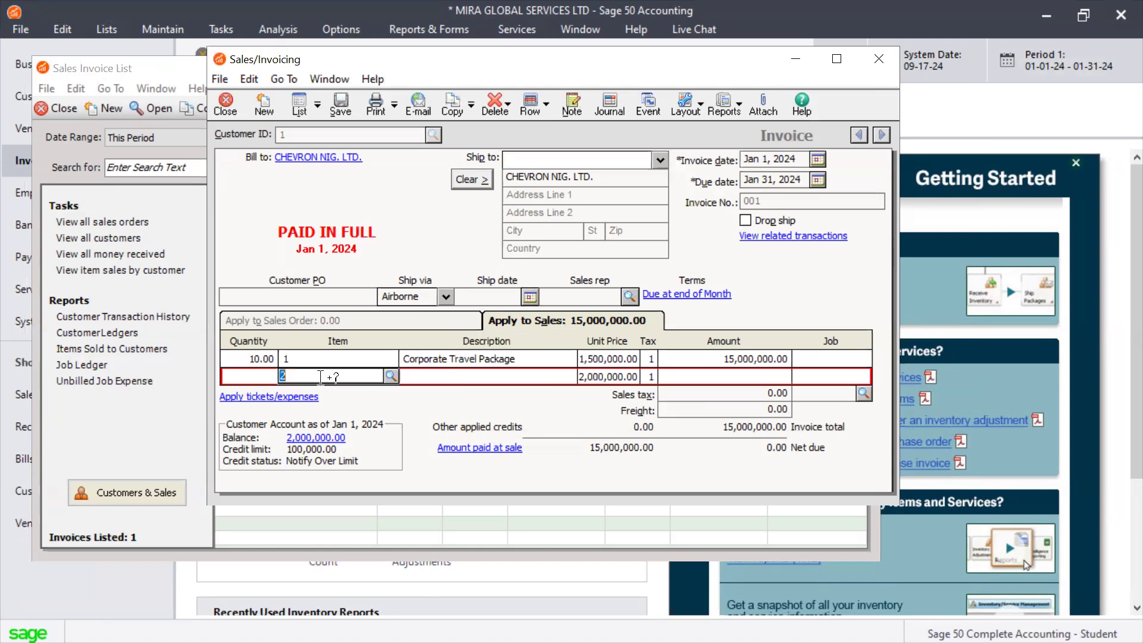
double_click(321, 376)
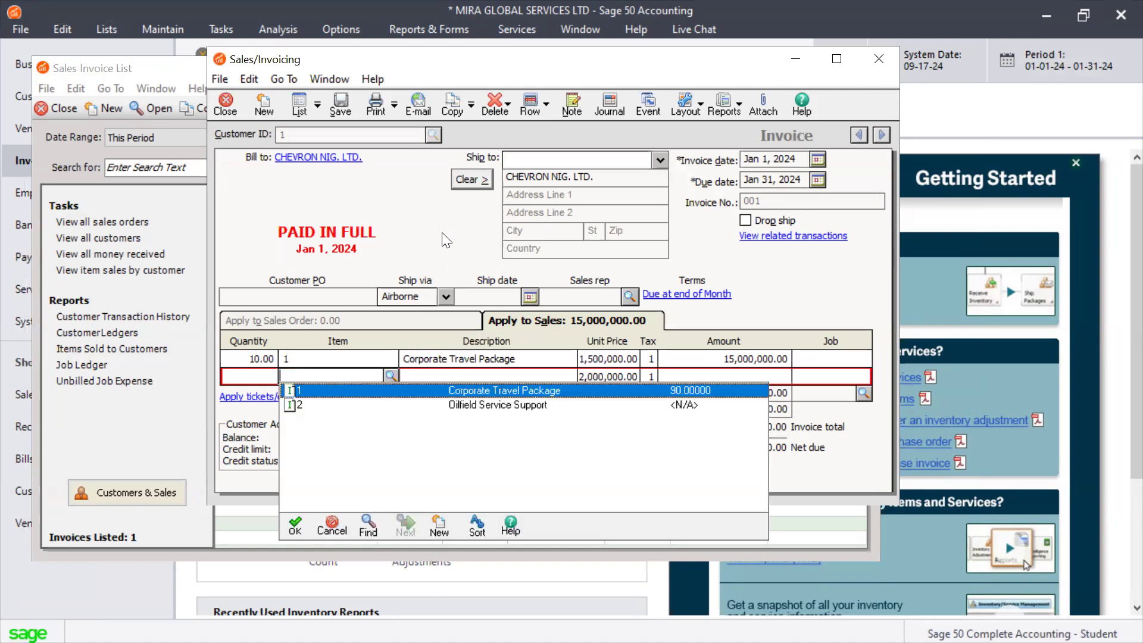
click(331, 529)
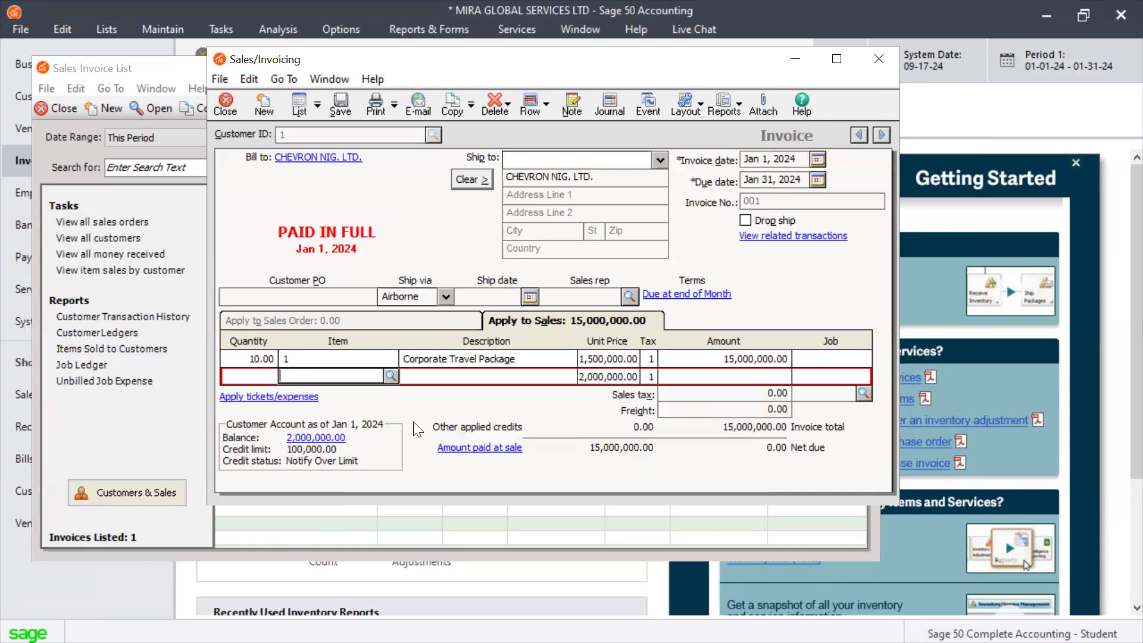
click(636, 377)
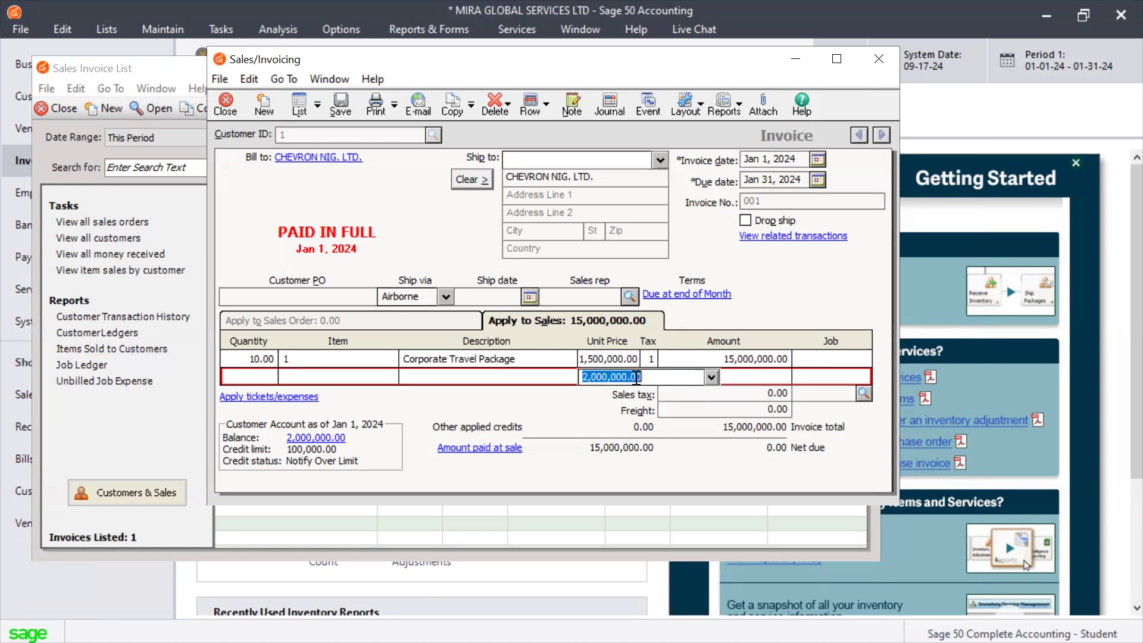
key(BackSpace)
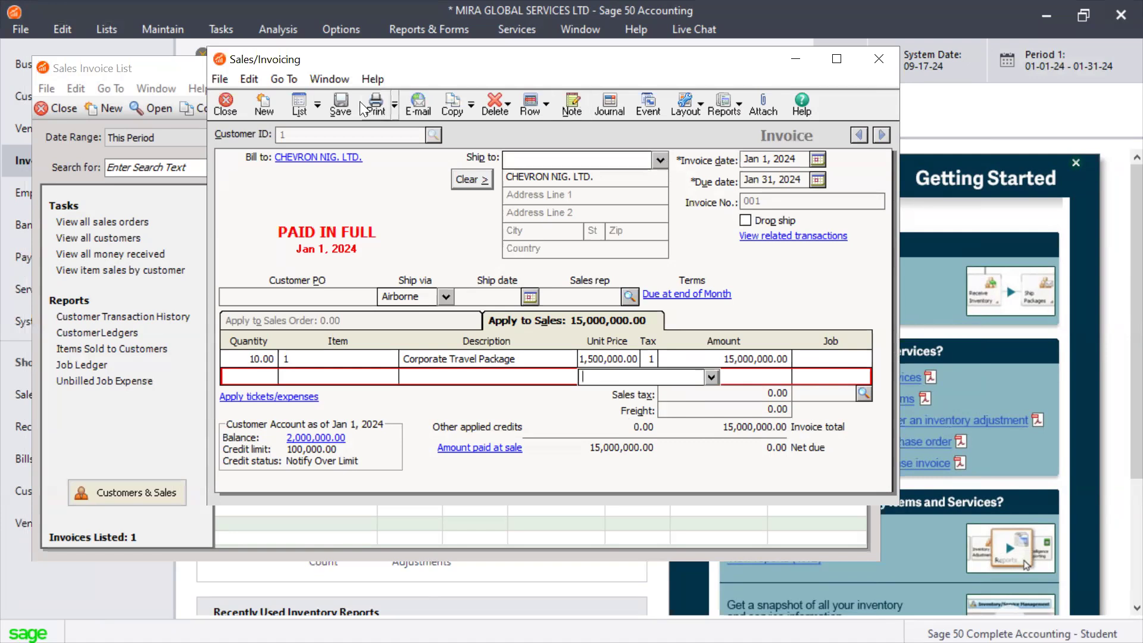
Step: Review and accept the invoice's time of sale receipt, and save the corrected invoice 001
click(515, 457)
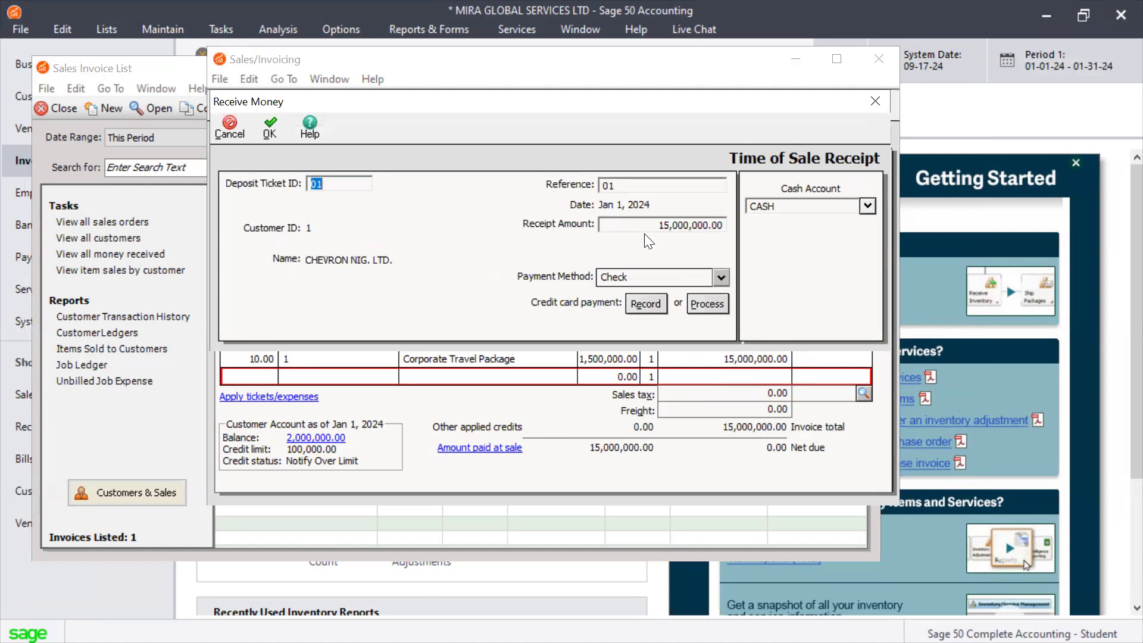
click(268, 131)
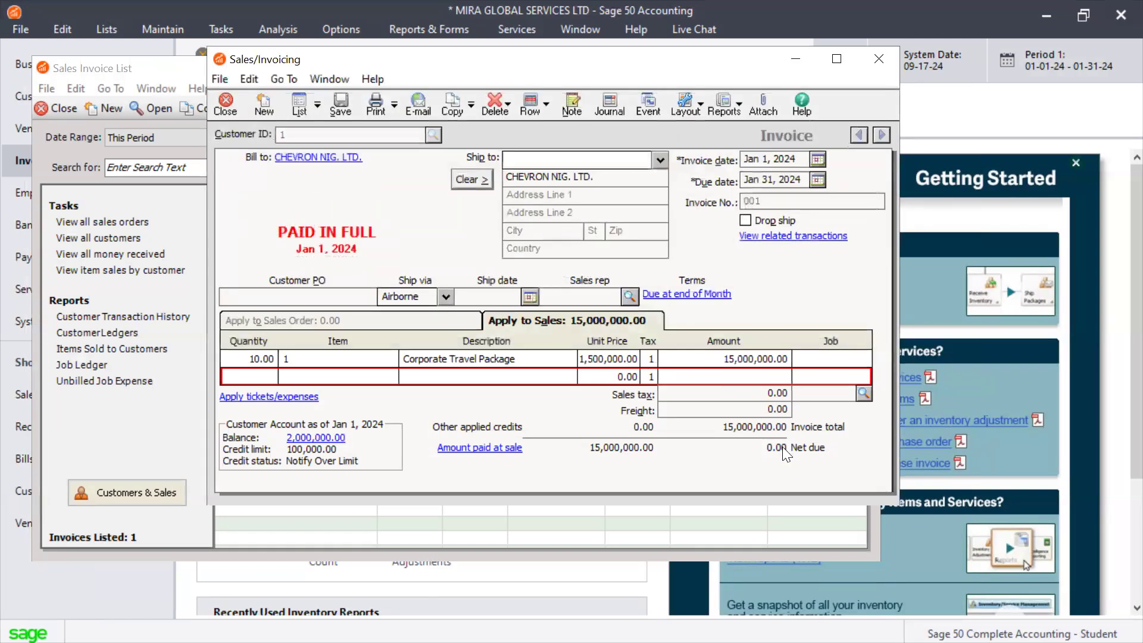
click(332, 114)
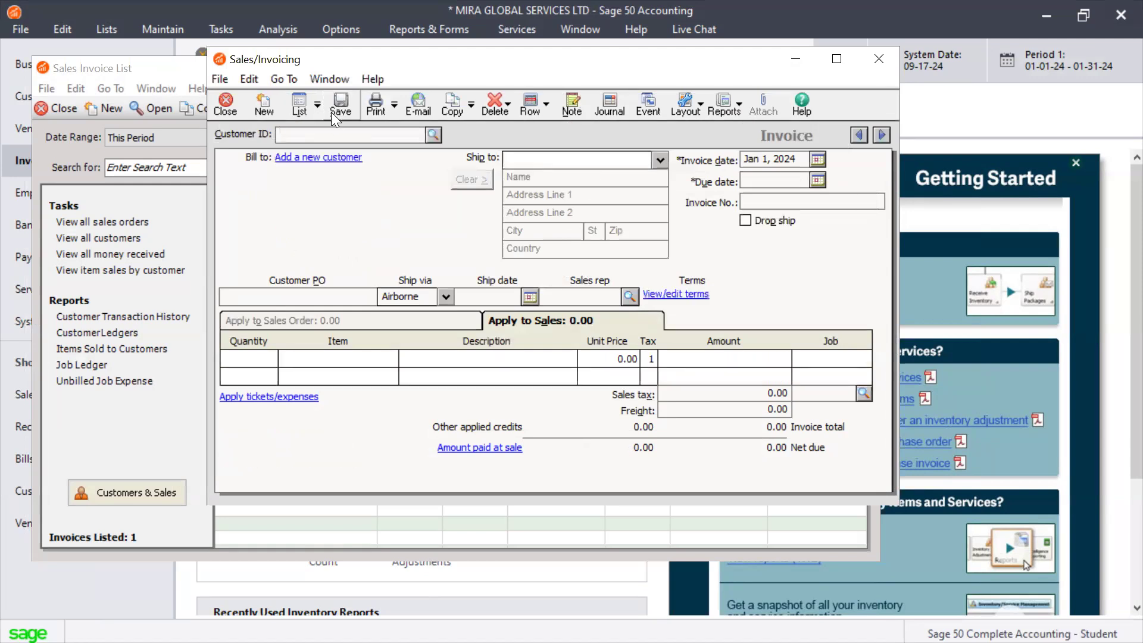
Step: Select CHEVRON NIG. LTD. as the customer of the new invoice and dismiss the credit limit notice
click(434, 135)
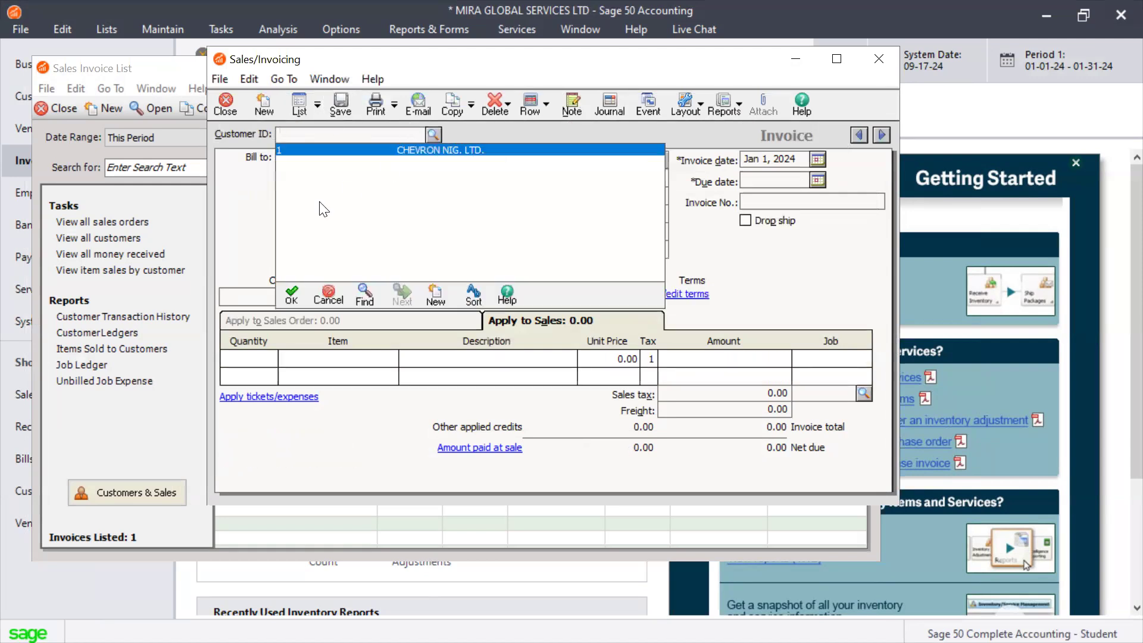
double_click(316, 149)
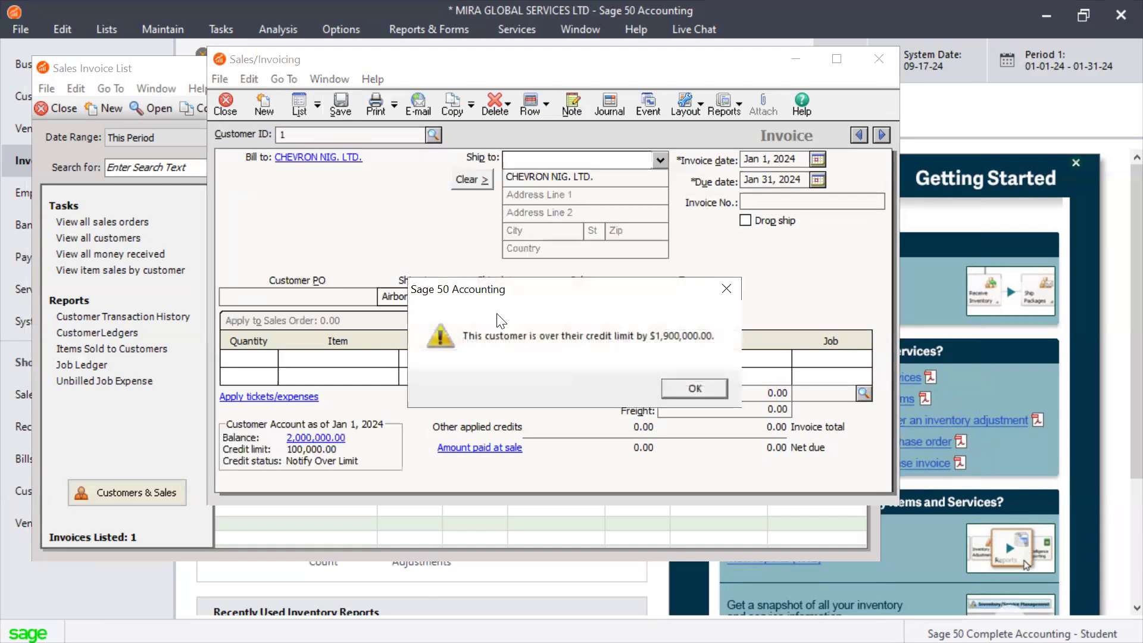
click(680, 386)
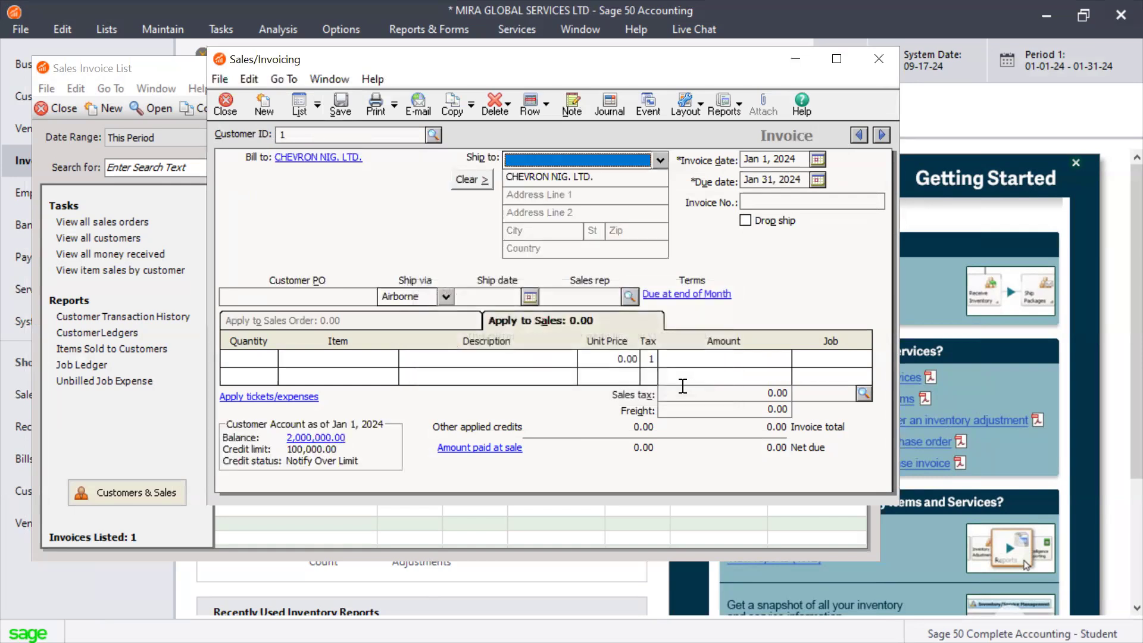
Step: Add an invoice line with quantity 1 of item 2, Oilfield Service Support
click(256, 359)
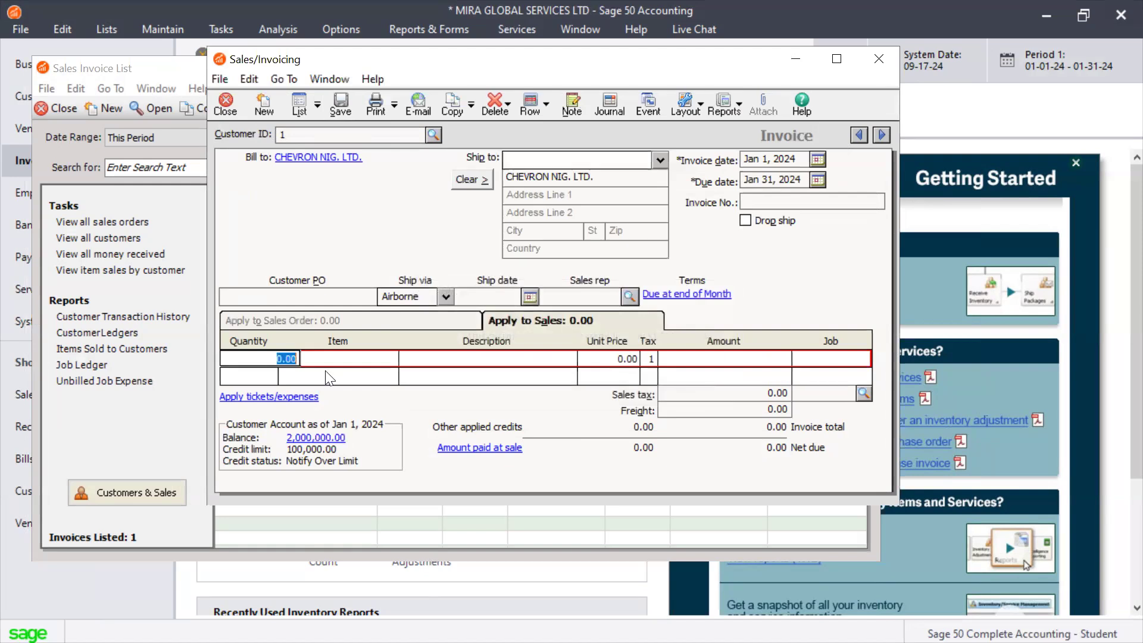
text(1)
key(Tab)
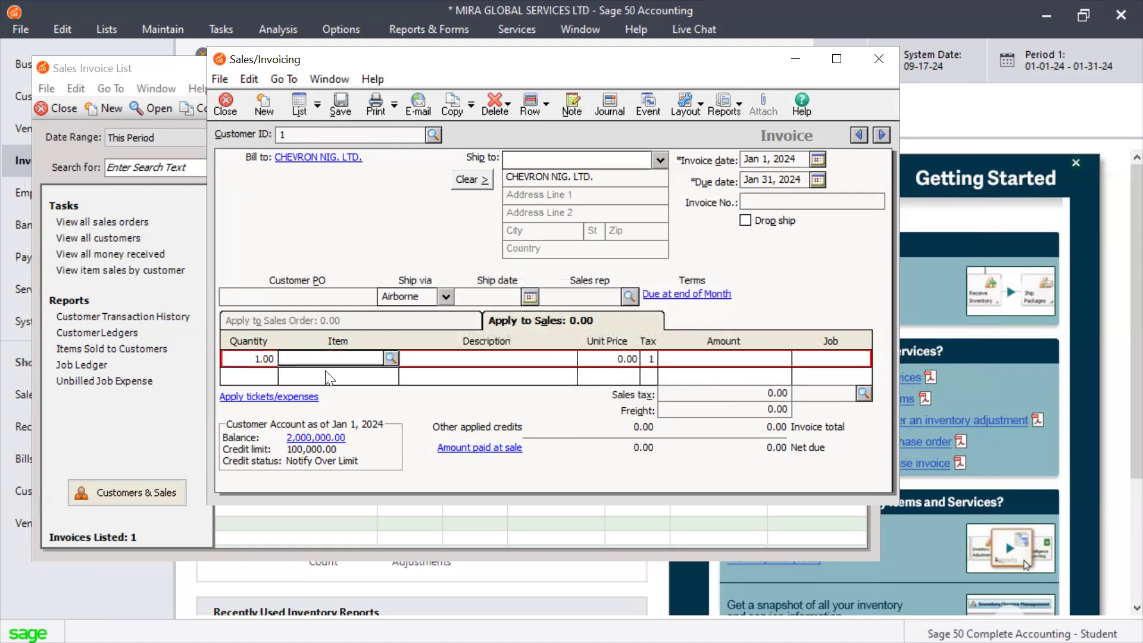
text(2)
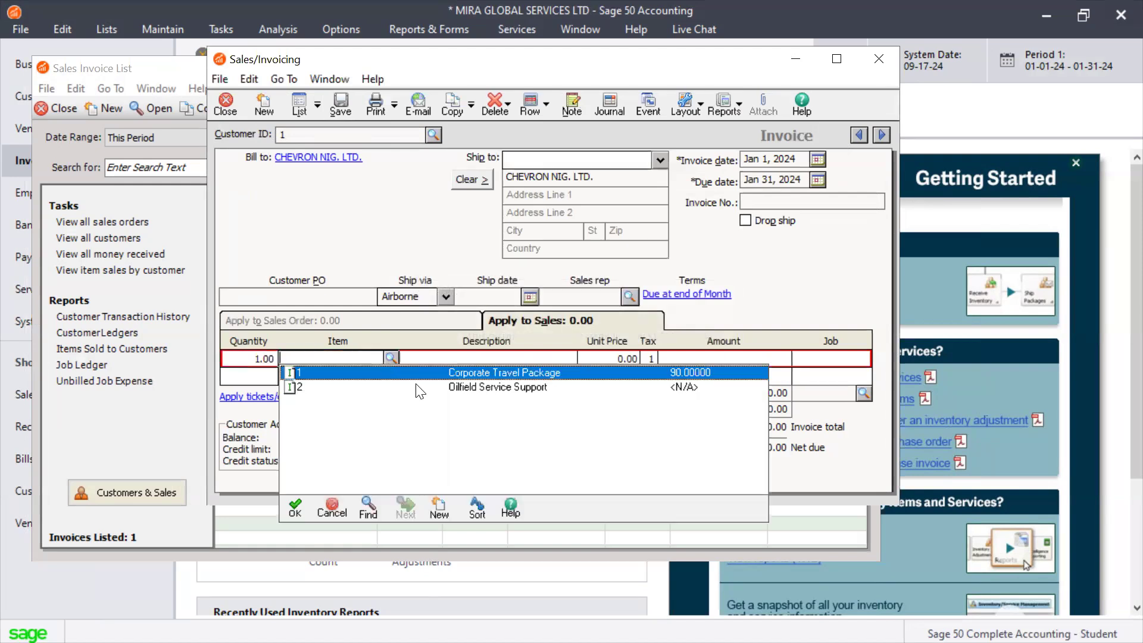
click(420, 393)
key(Tab)
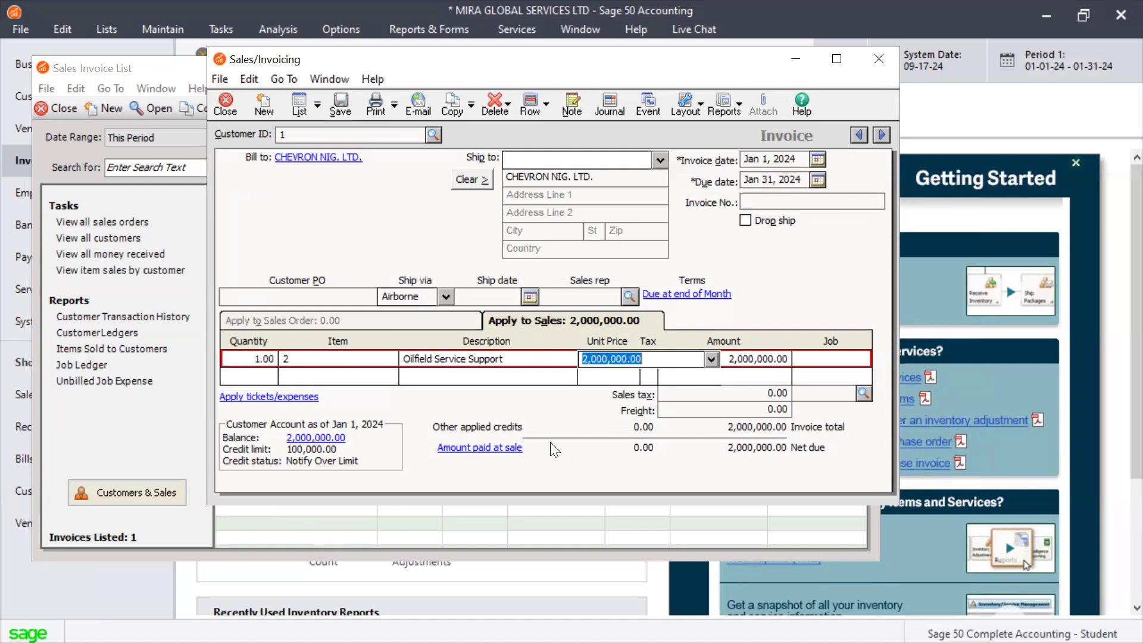
Step: Record a time of sale receipt of 2,000,000 for the invoice with deposit ticket ID 002 and reference 002
click(490, 446)
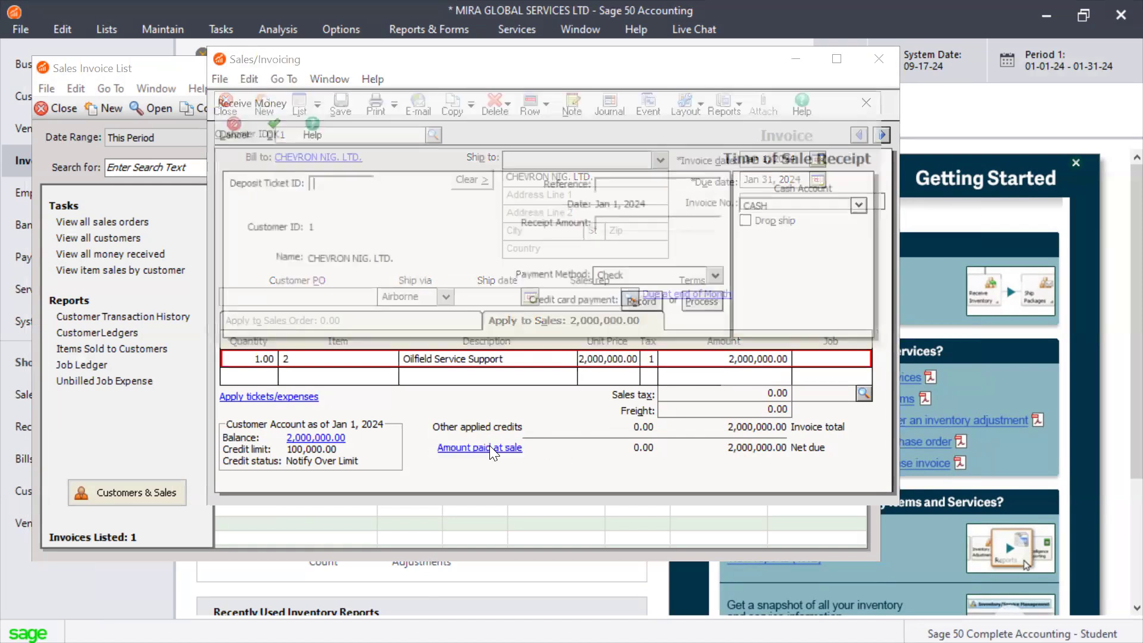
click(647, 227)
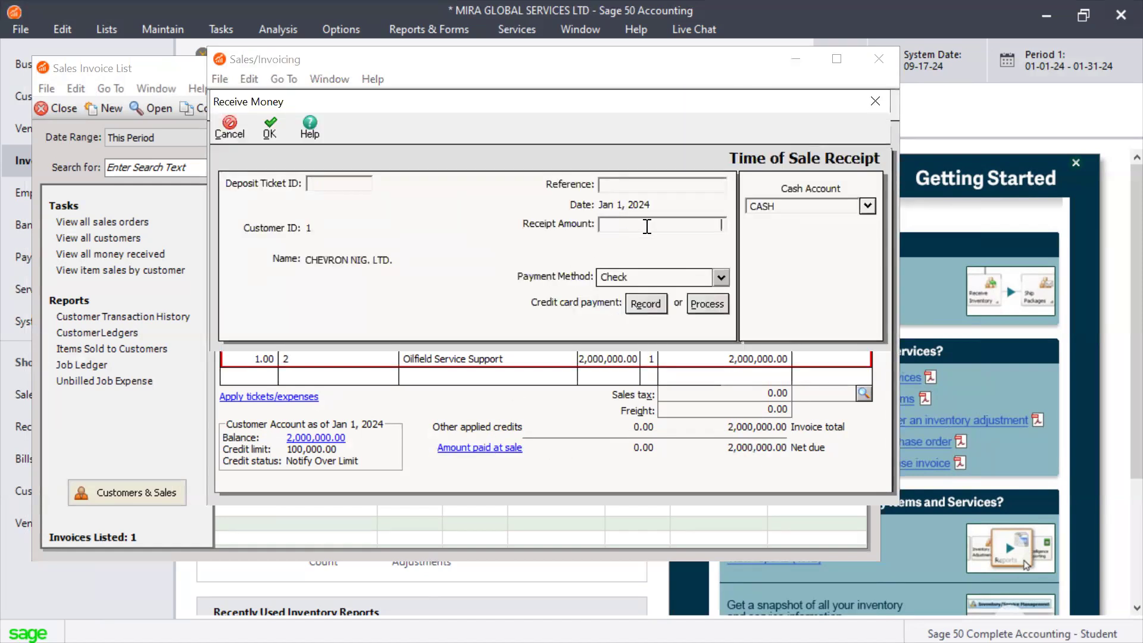
text(2000000)
click(334, 184)
text(002)
key(Tab)
text(002)
click(284, 120)
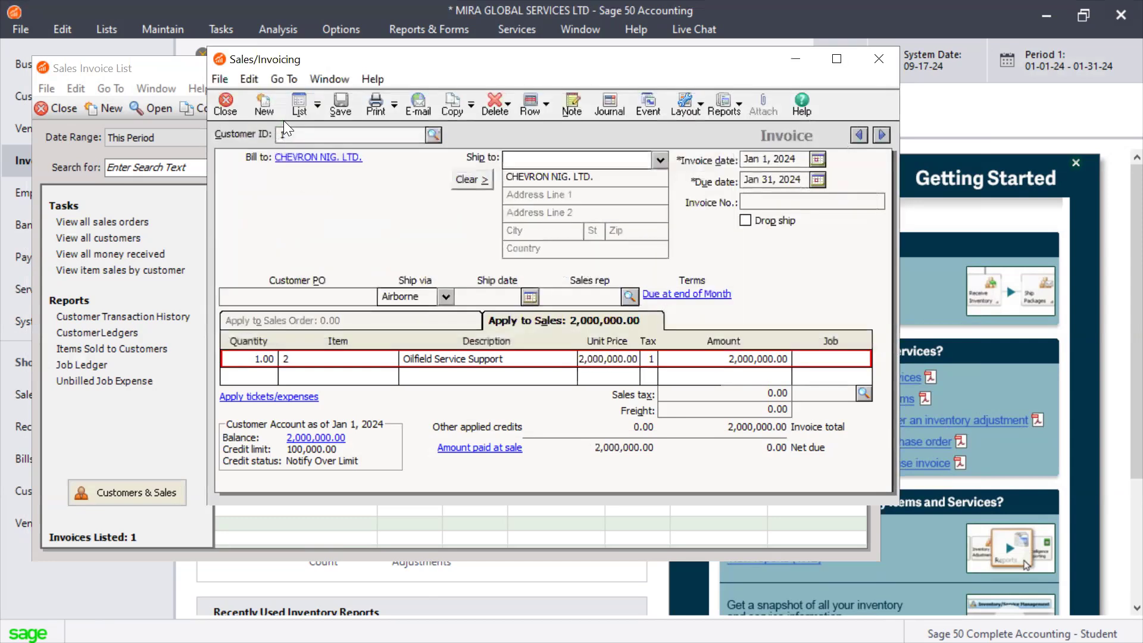
Step: Decline printing the invoice, assign it invoice number 002, and save it
click(349, 104)
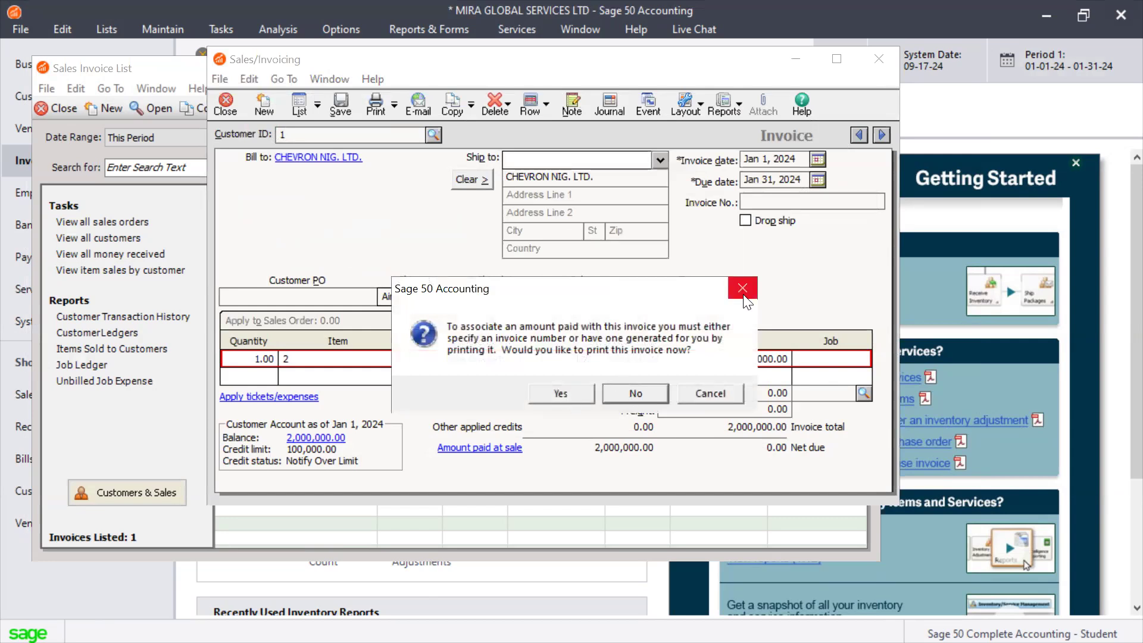
click(635, 392)
click(762, 202)
text(002)
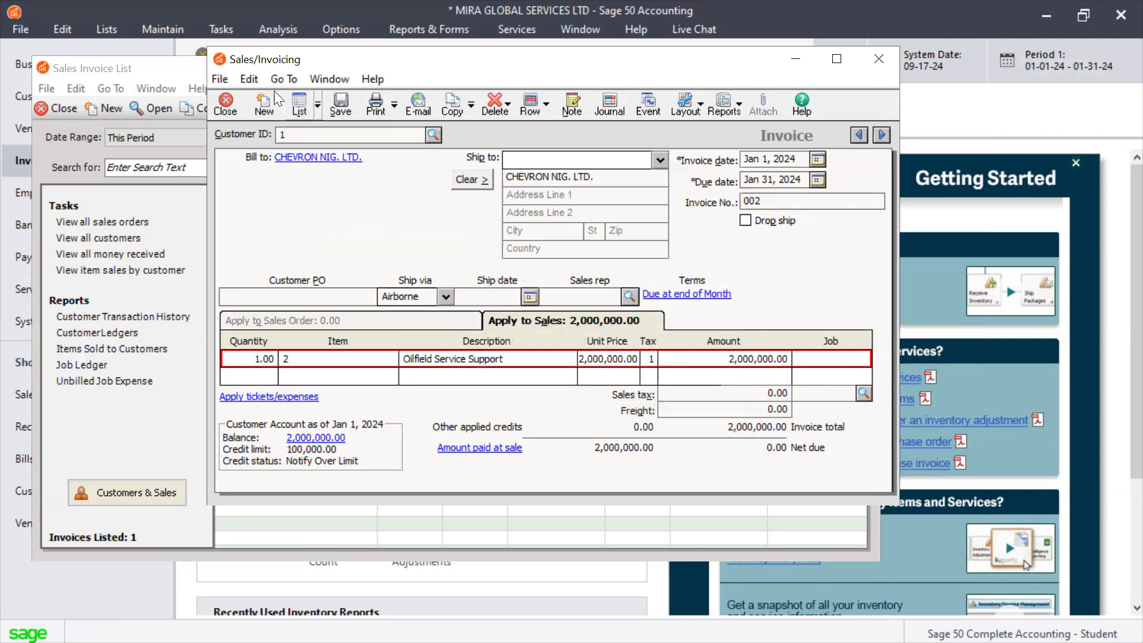
click(340, 105)
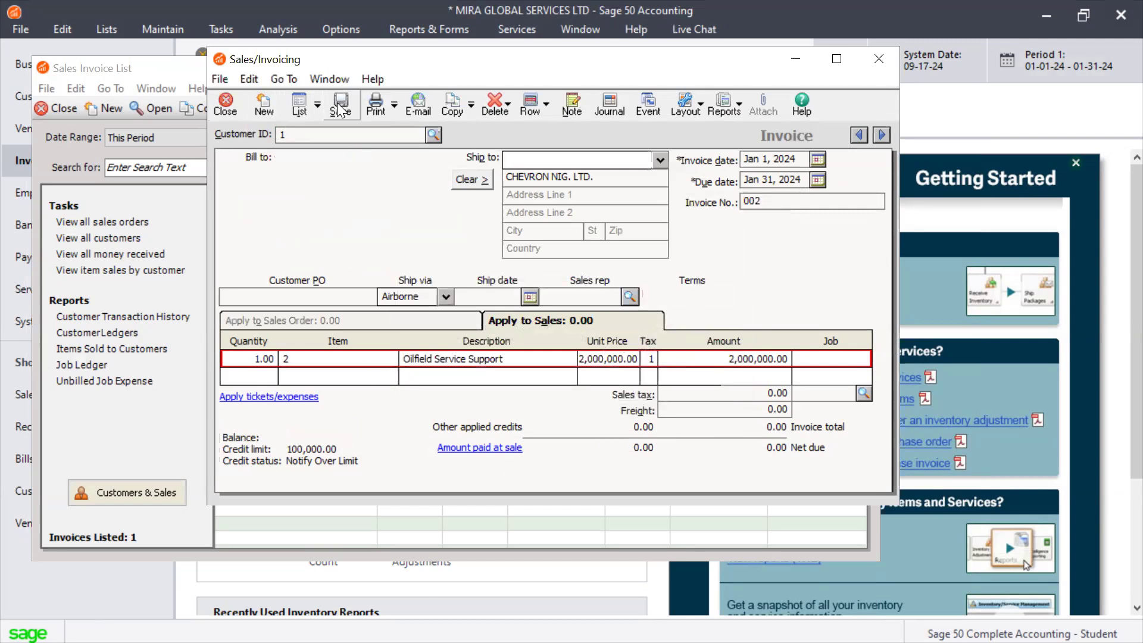
Step: Check the payment status of both invoices in the Sales Invoice List, and close the list and invoice windows
click(304, 107)
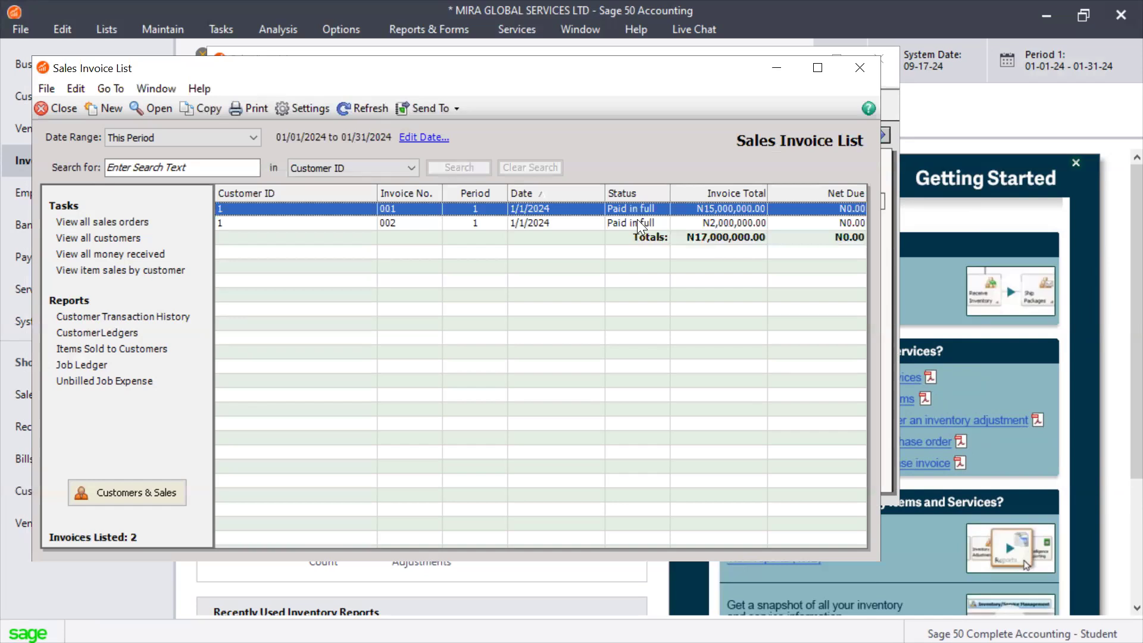
click(847, 67)
click(883, 59)
Step: Display the standard Income - 12 Period statement, review period 1 revenues, cost of sales and expenses, and close it
click(476, 30)
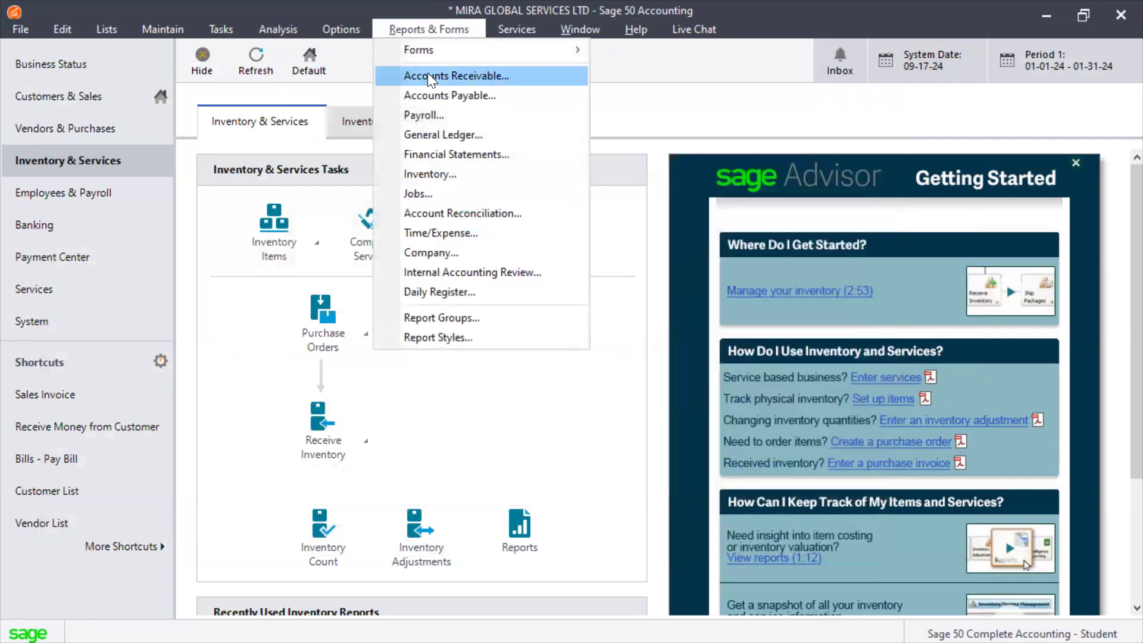
click(434, 154)
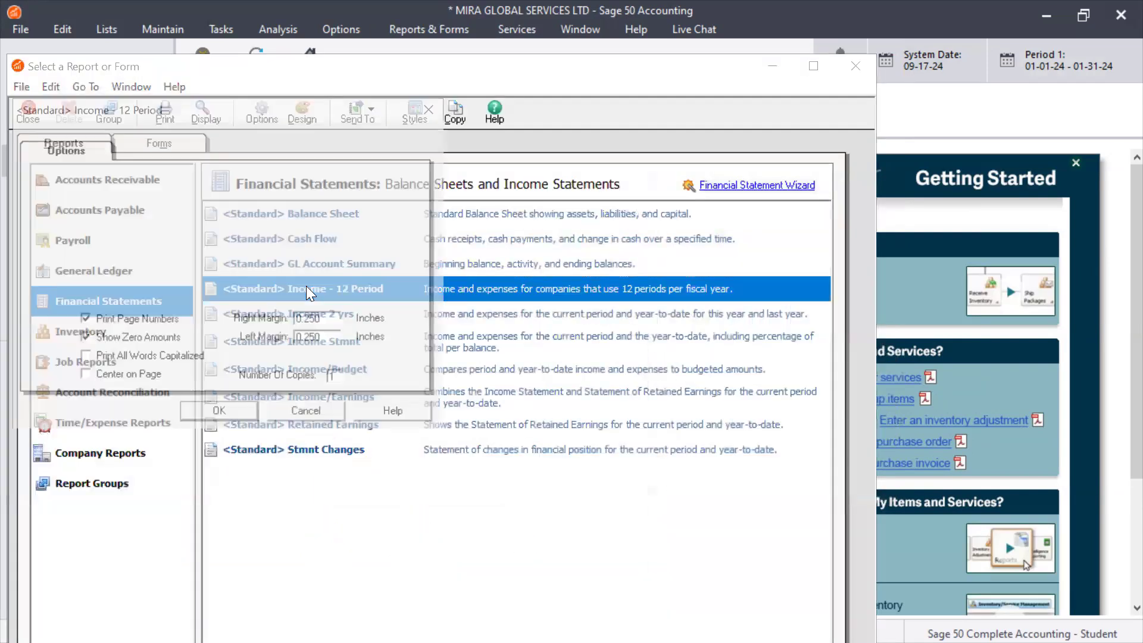
click(228, 415)
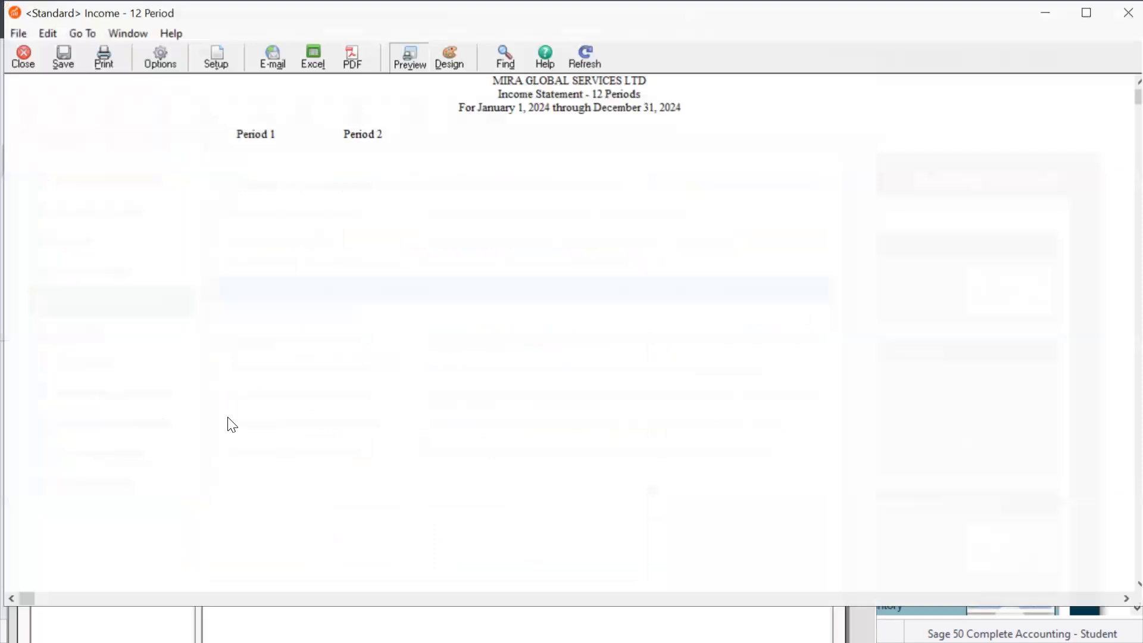
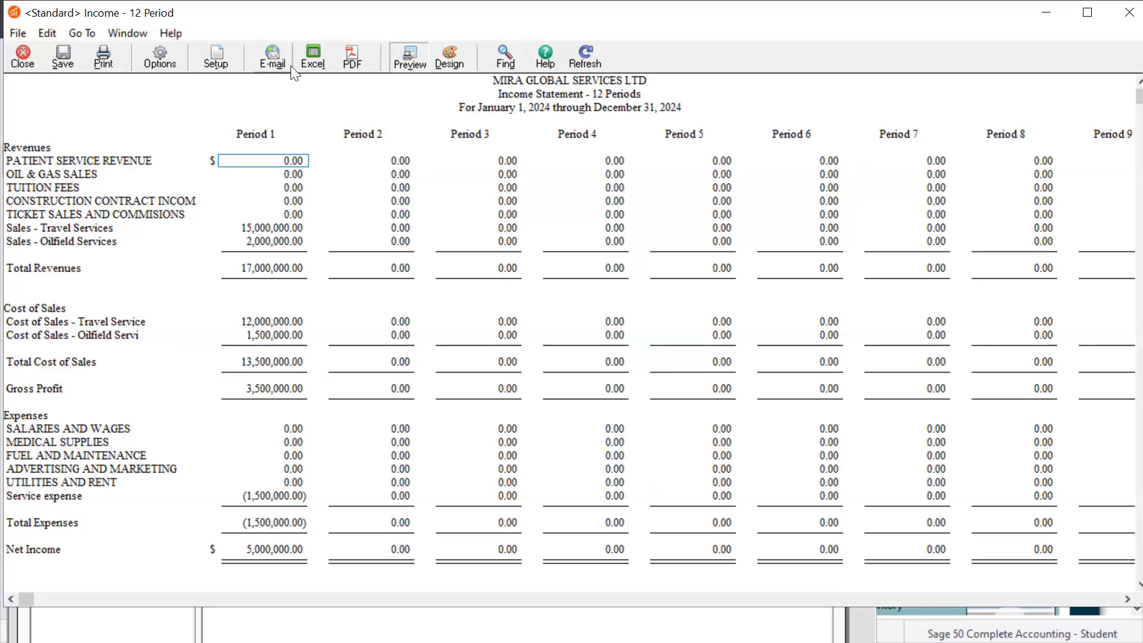
click(1124, 13)
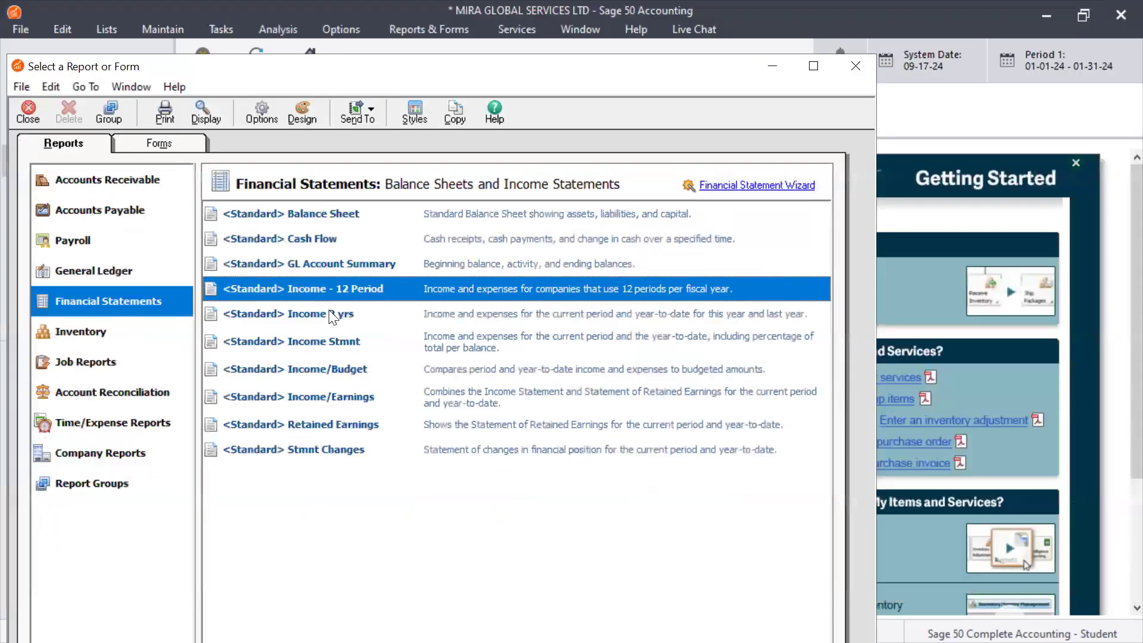
Step: Display the standard Balance Sheet, review the cash, inventory and capital balances, and close the report and report selection
double_click(308, 212)
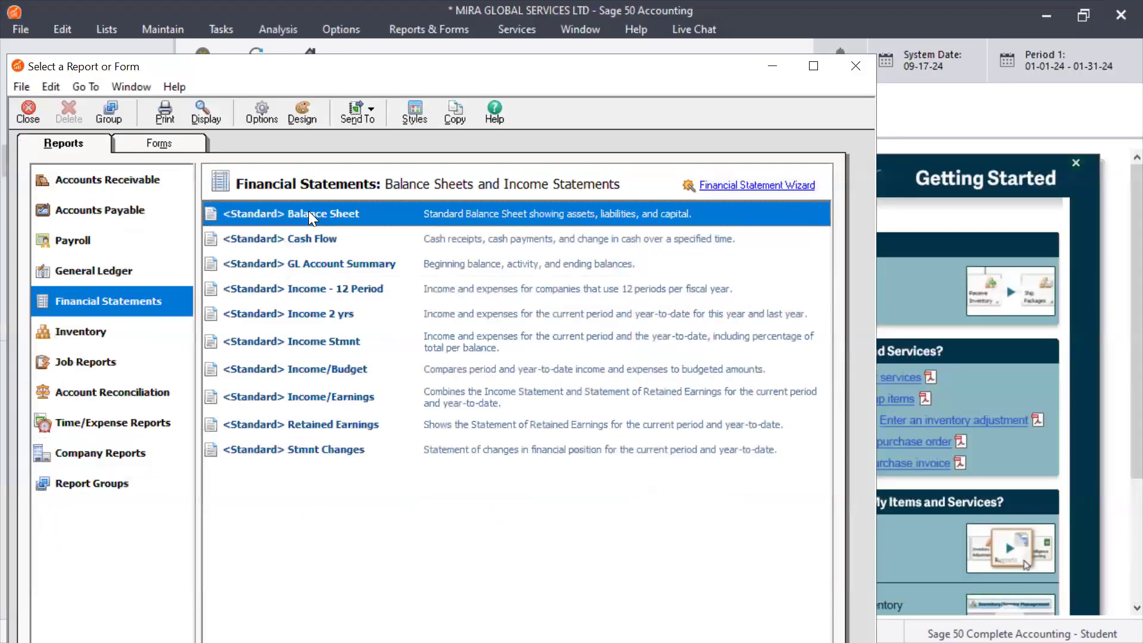
click(237, 413)
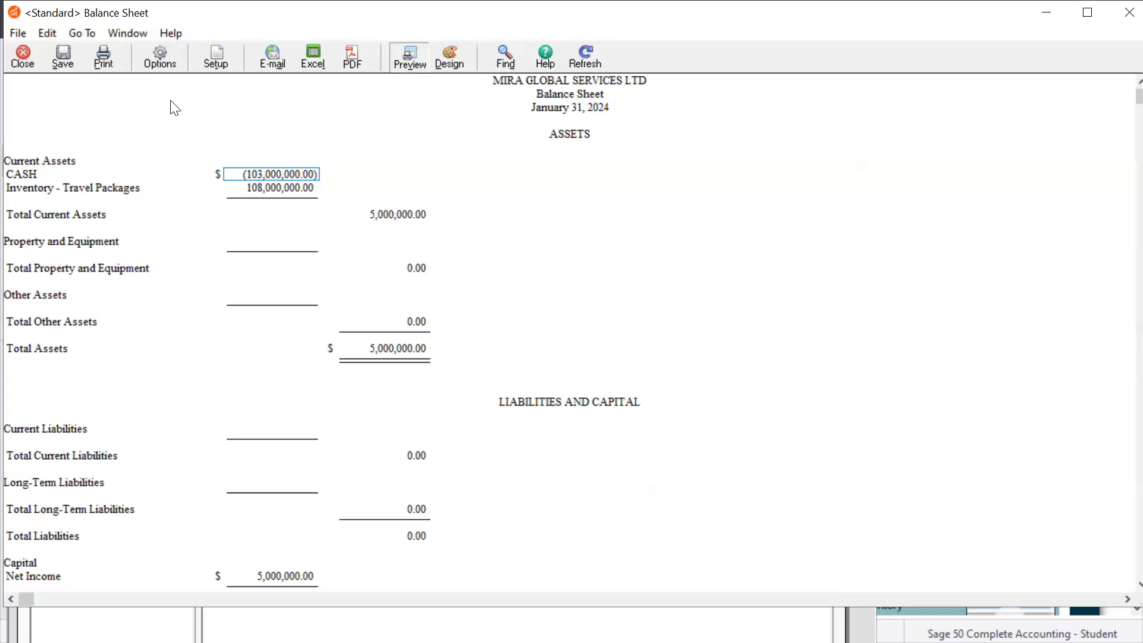
click(1128, 13)
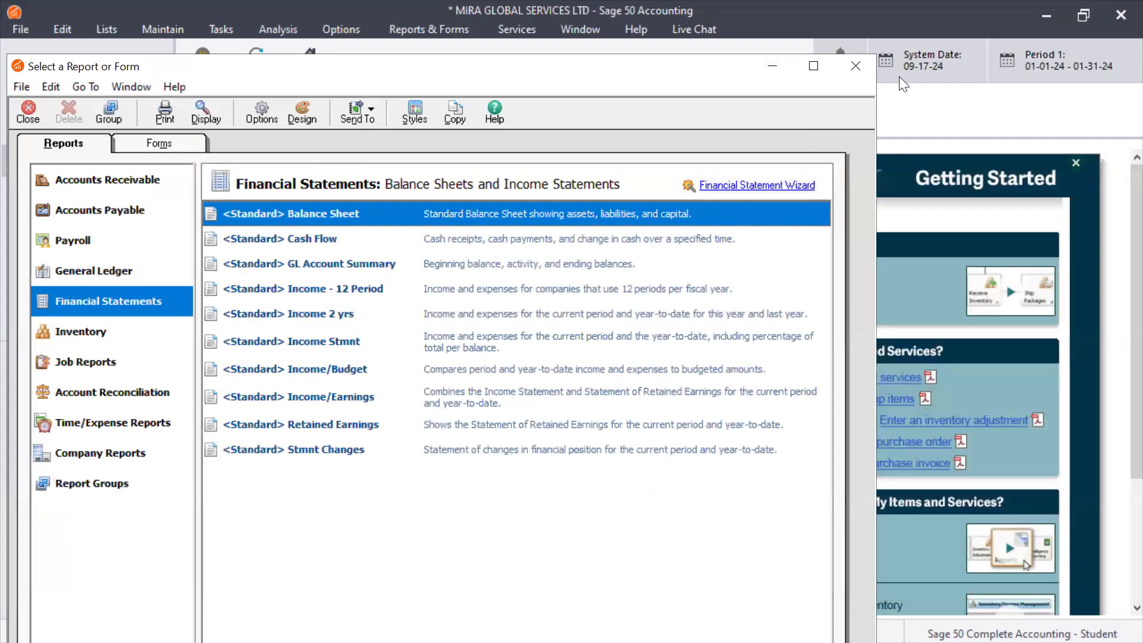
click(855, 66)
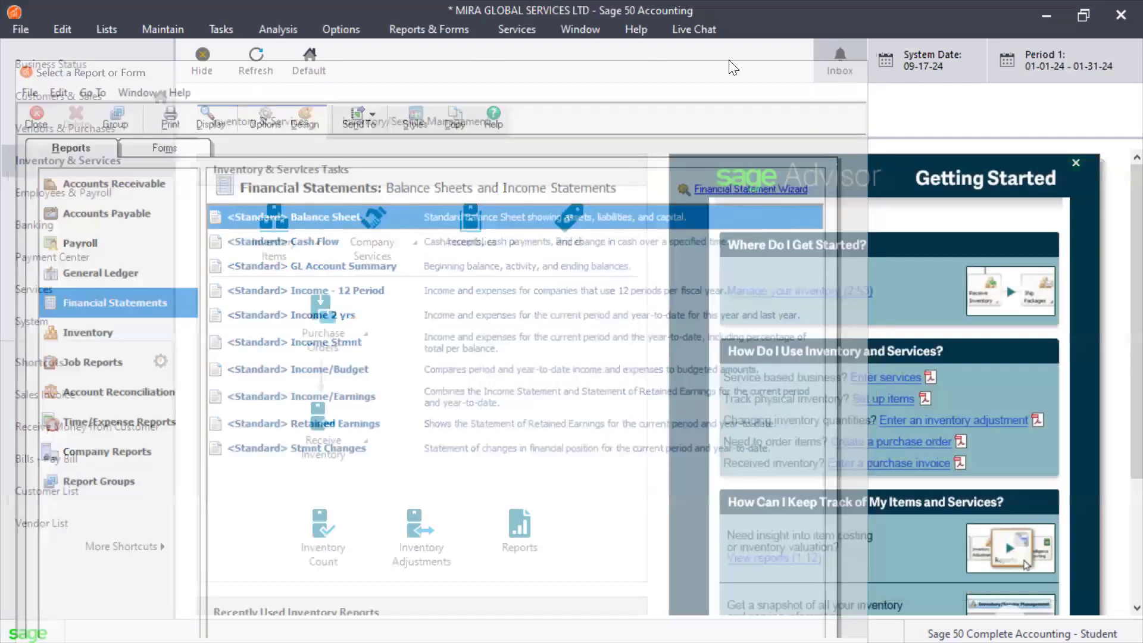
Step: Display the Accounts Receivable Sales Journal, examine the entries for invoices 001 and 002, and close it
click(426, 30)
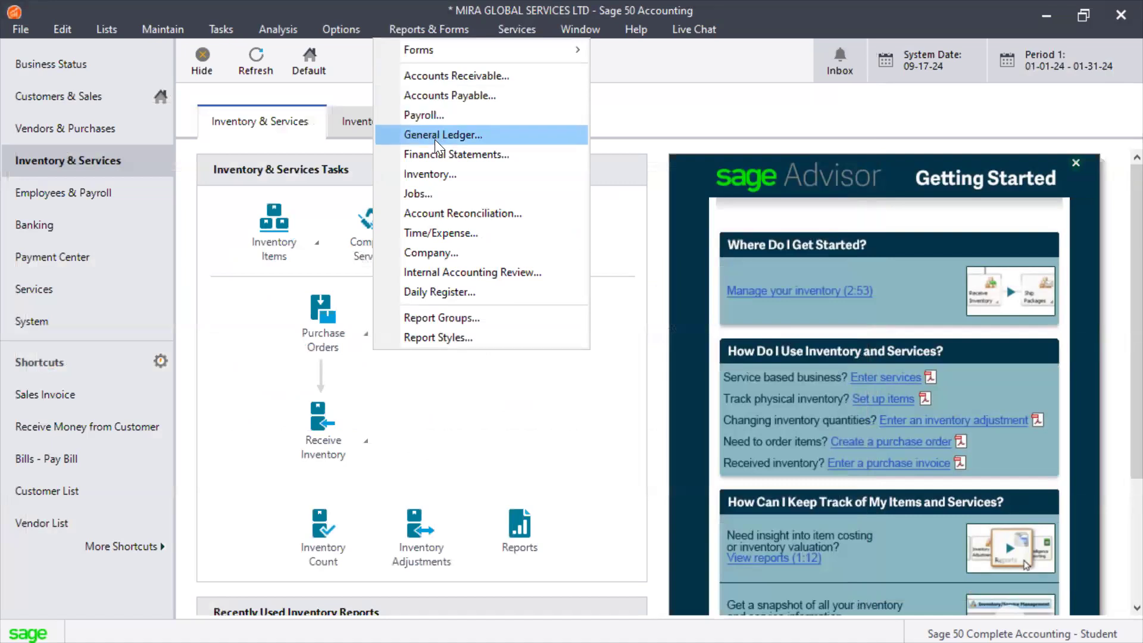
click(439, 76)
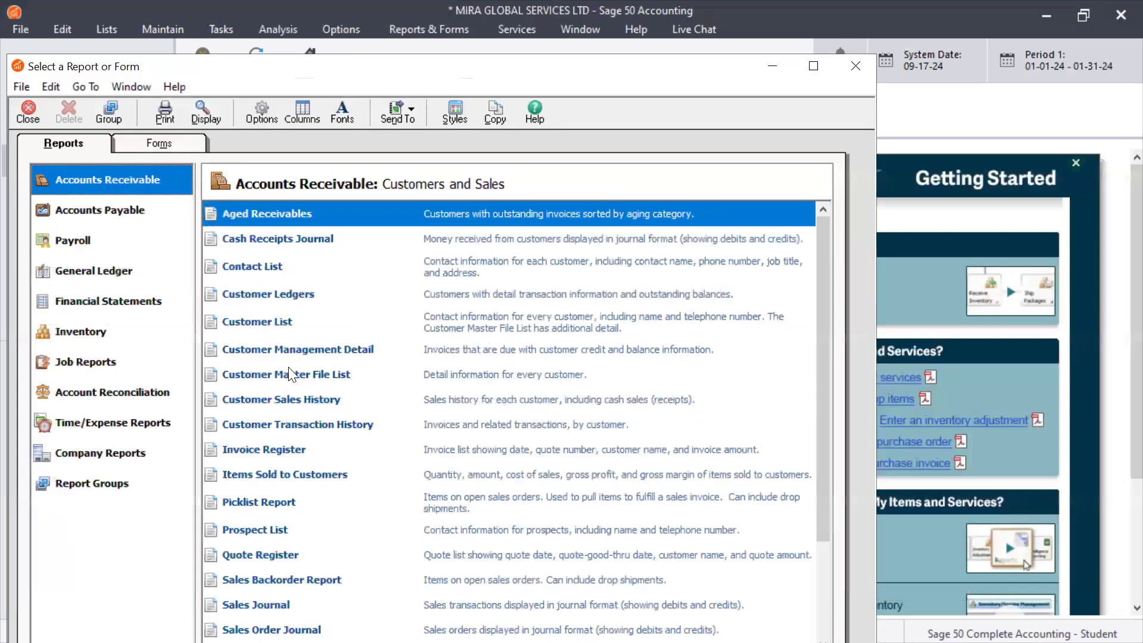
double_click(298, 603)
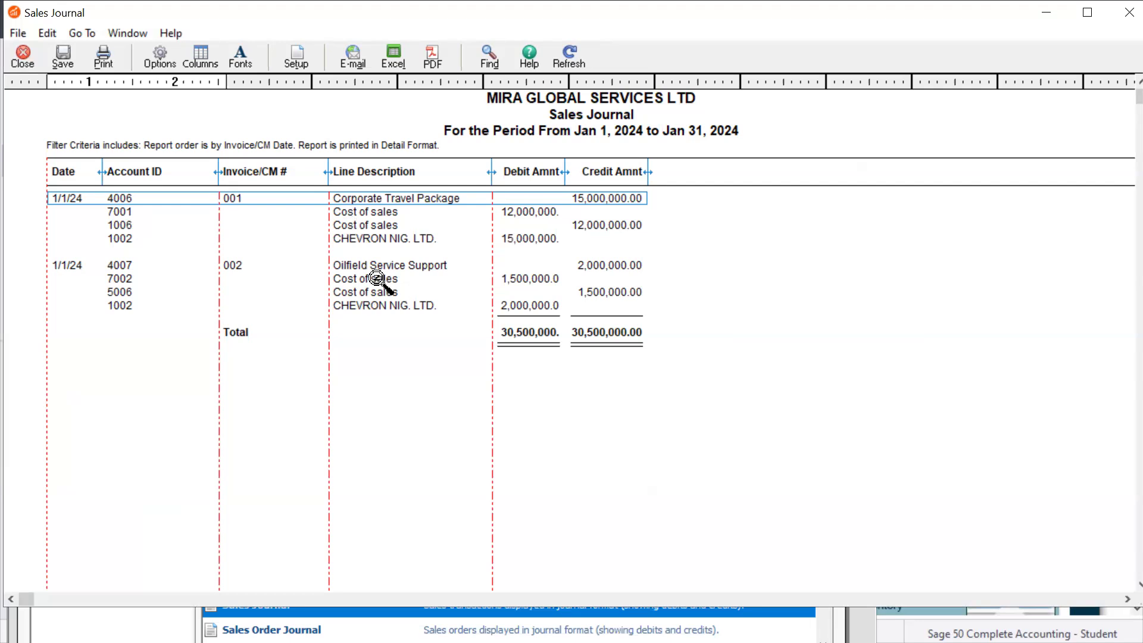
click(1129, 12)
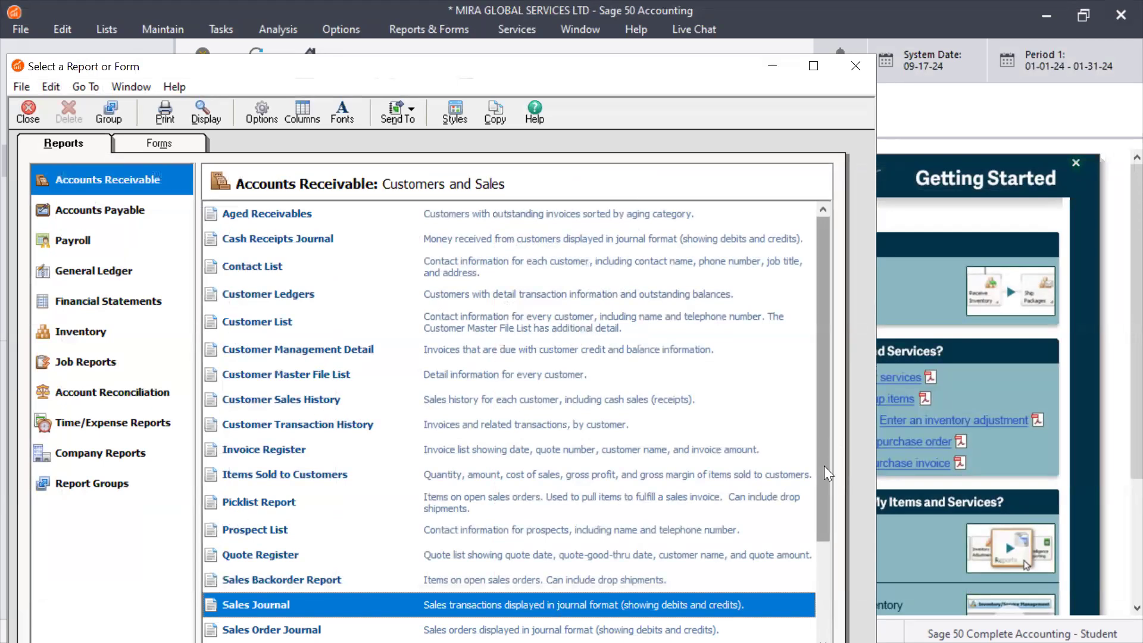
Step: Display the Aged Receivables report, examine the outstanding amount of CHEVRON NIG. LTD., and close the report and report selection
scroll(824, 446, down, 3)
drag(867, 573, 869, 367)
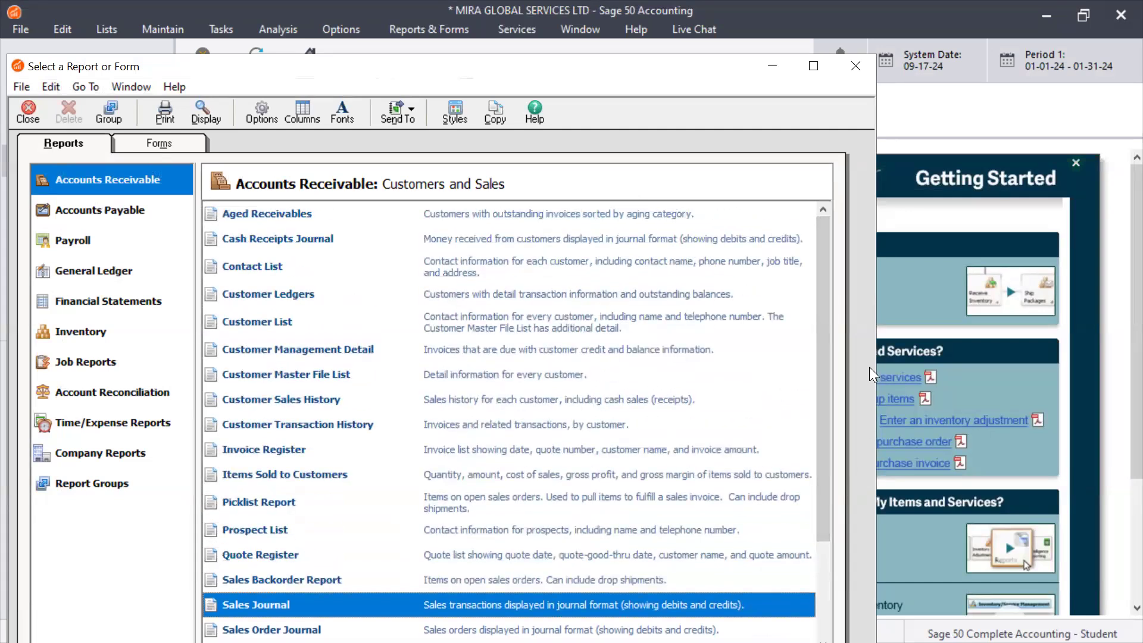
click(331, 215)
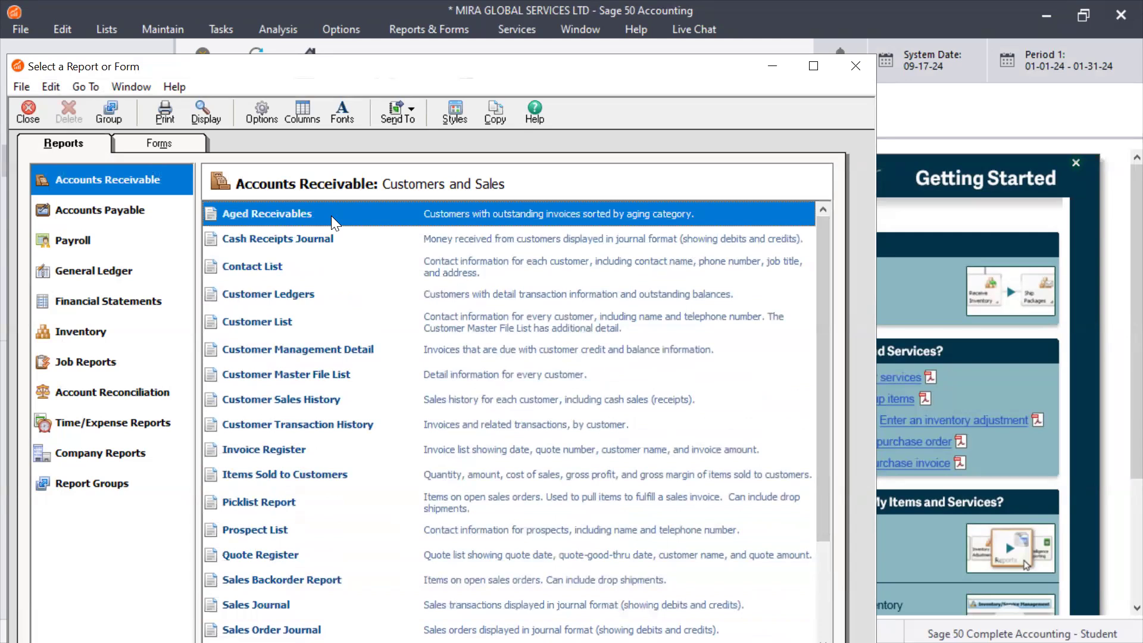
double_click(331, 216)
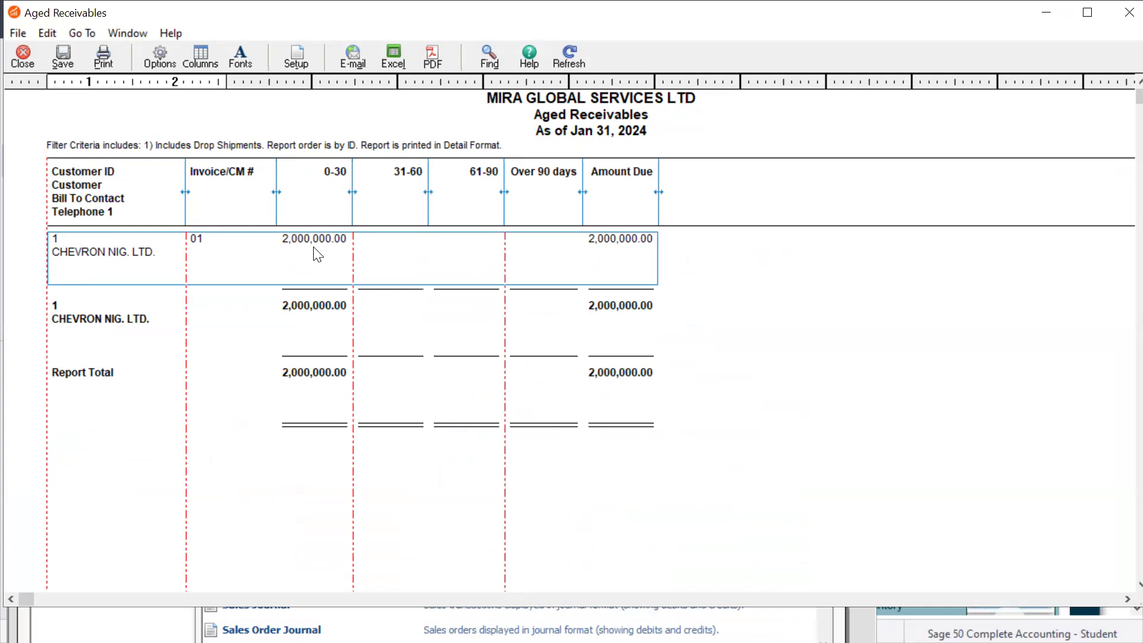
click(1129, 12)
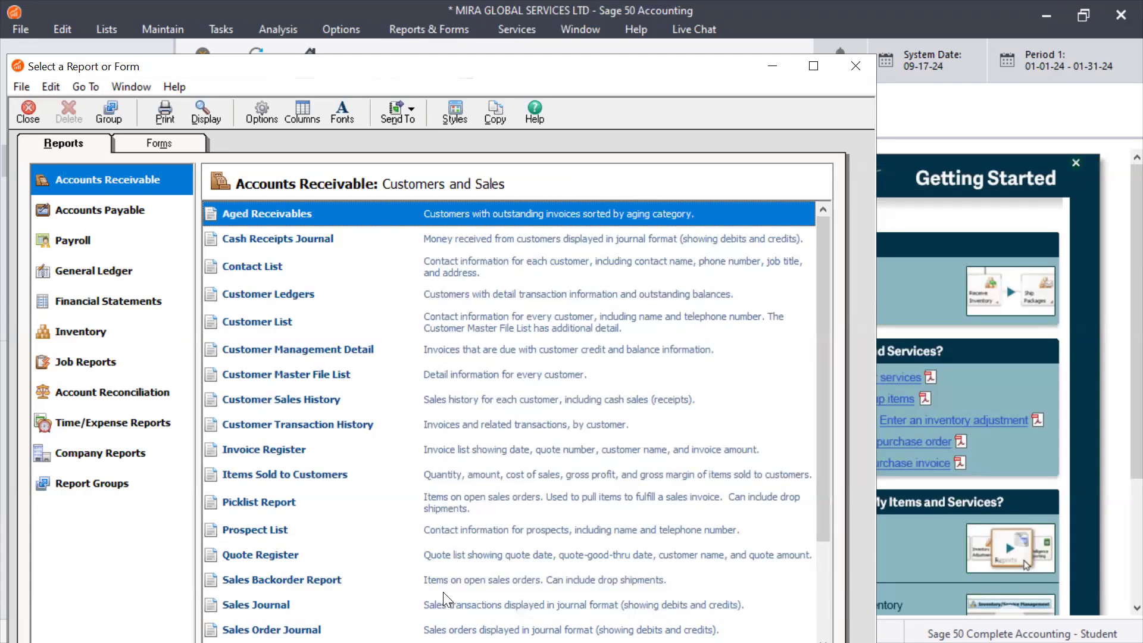
click(284, 606)
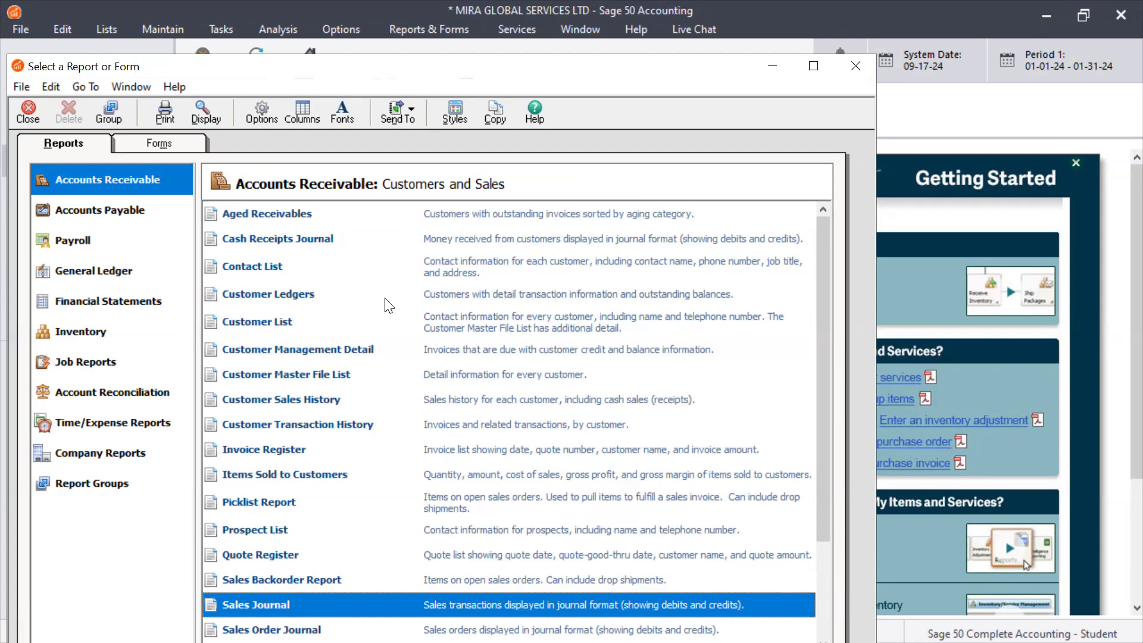
click(856, 67)
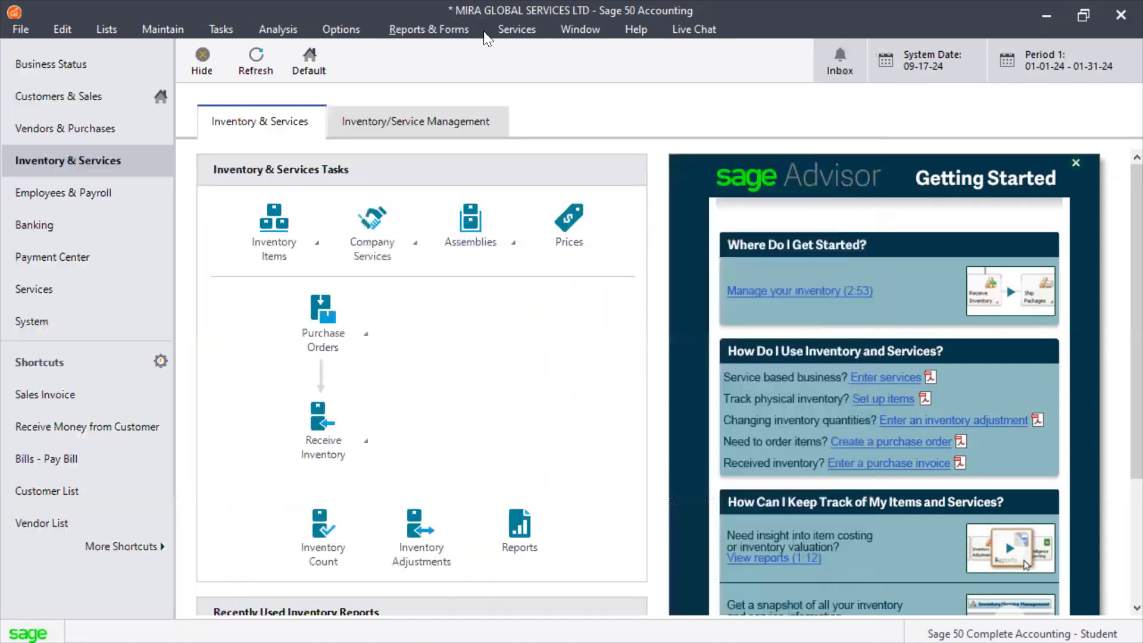
Step: Display the Inventory Valuation Report, check the quantity and value of the corporate travel item, and close it
click(464, 30)
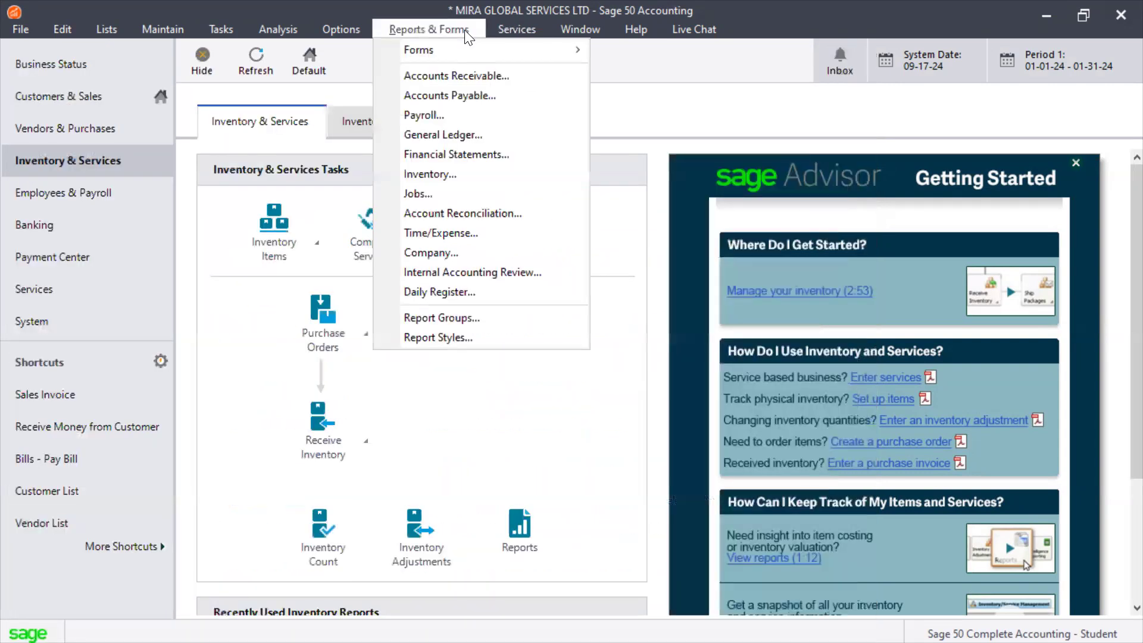
click(444, 171)
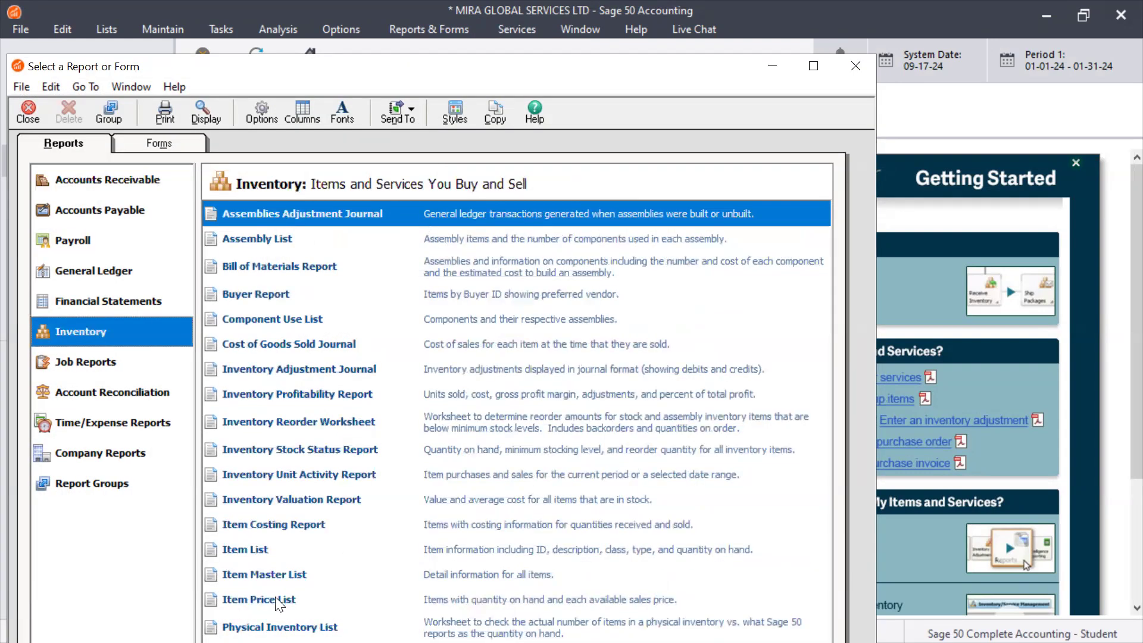
double_click(301, 503)
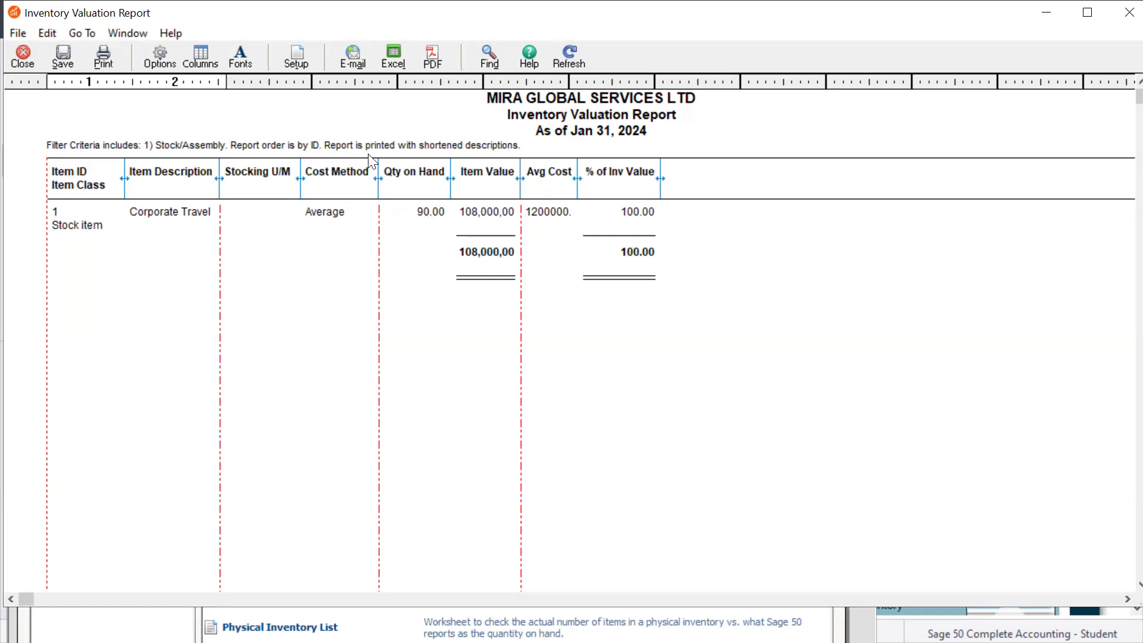
click(1116, 9)
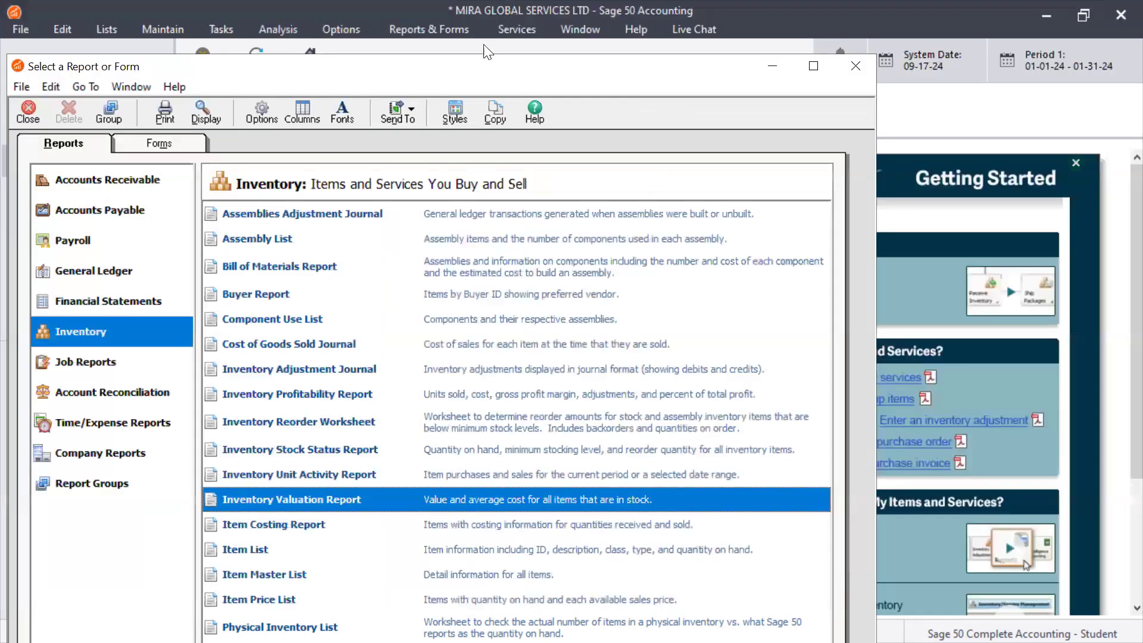
Step: Look over the available financial statement reports and close the report selection
click(442, 28)
click(442, 27)
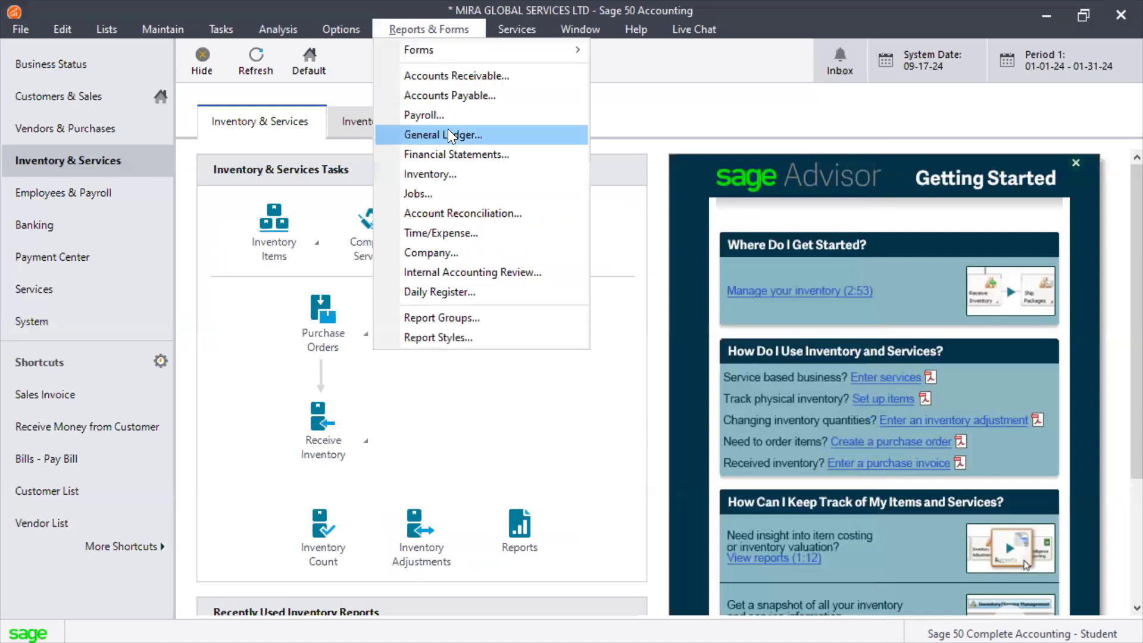
click(456, 154)
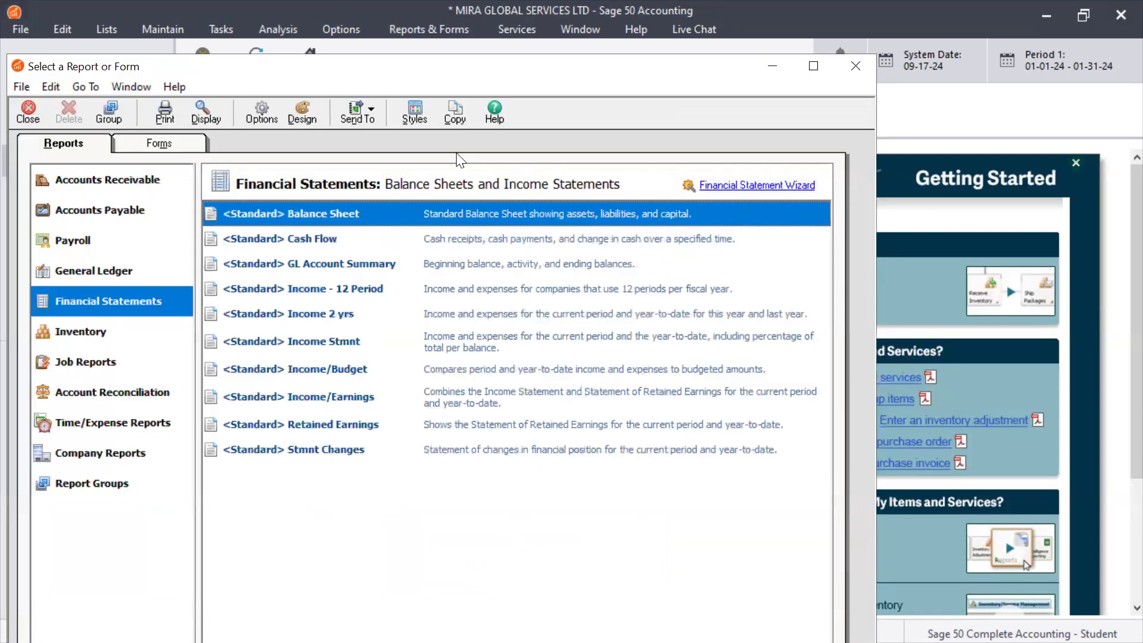
click(401, 28)
click(401, 29)
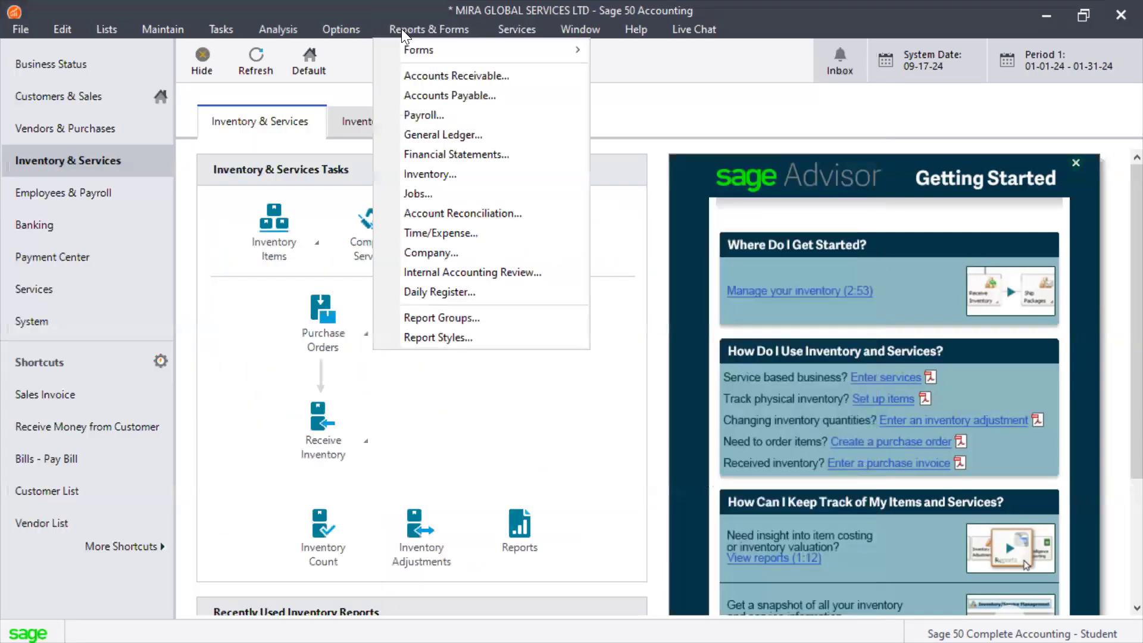
click(429, 155)
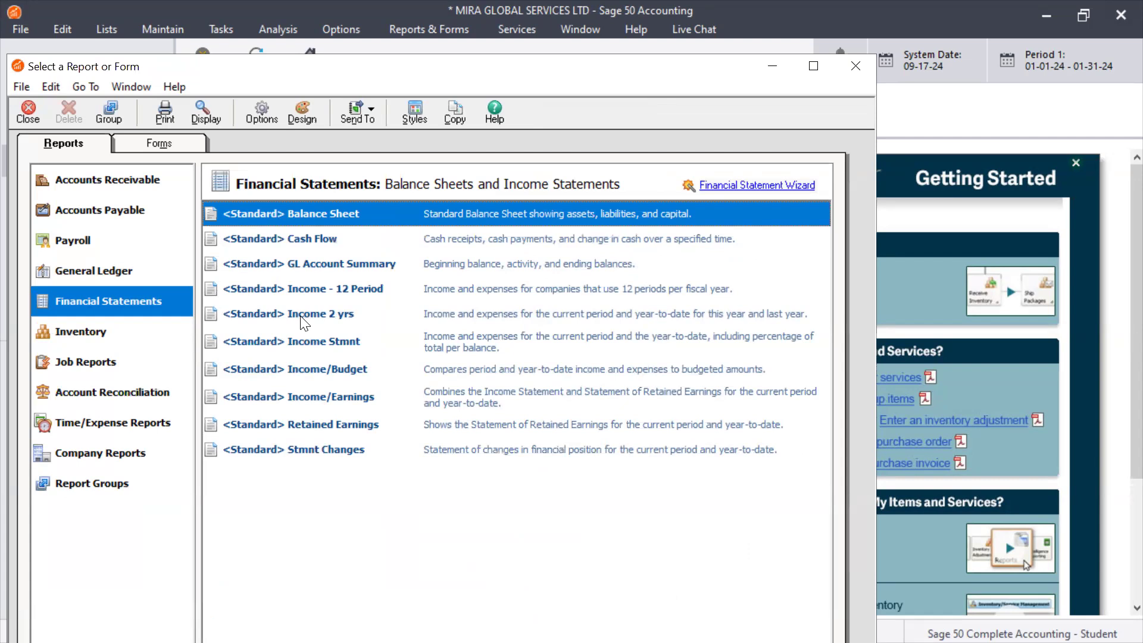
click(855, 66)
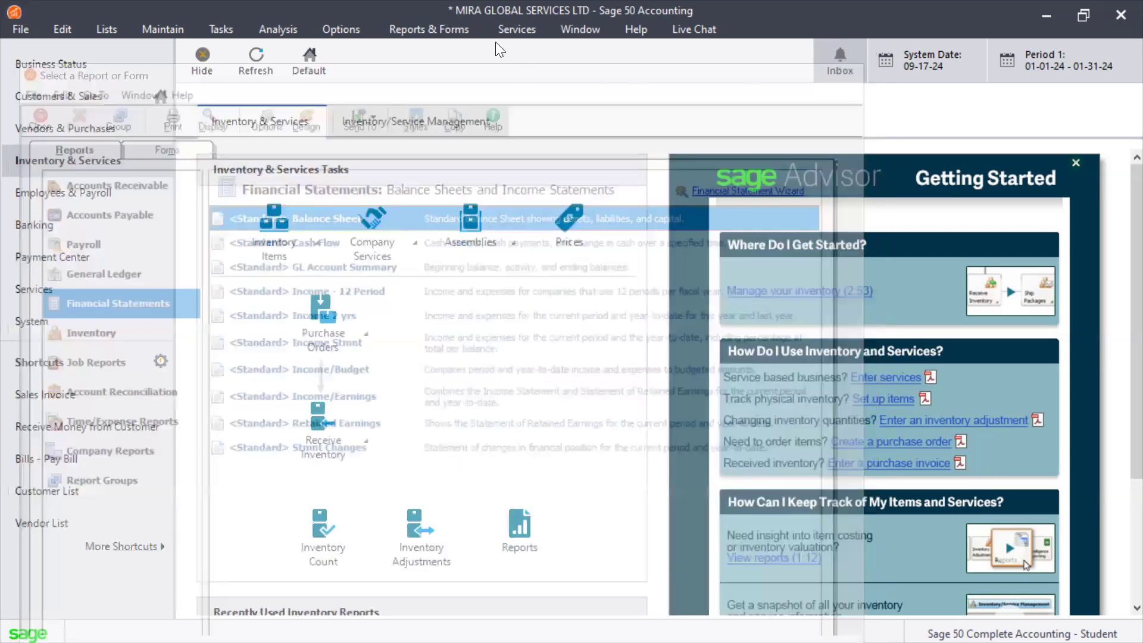
Step: Display the standard Income Statement, examine the revenues, cost of sales and net income, and close it
click(467, 34)
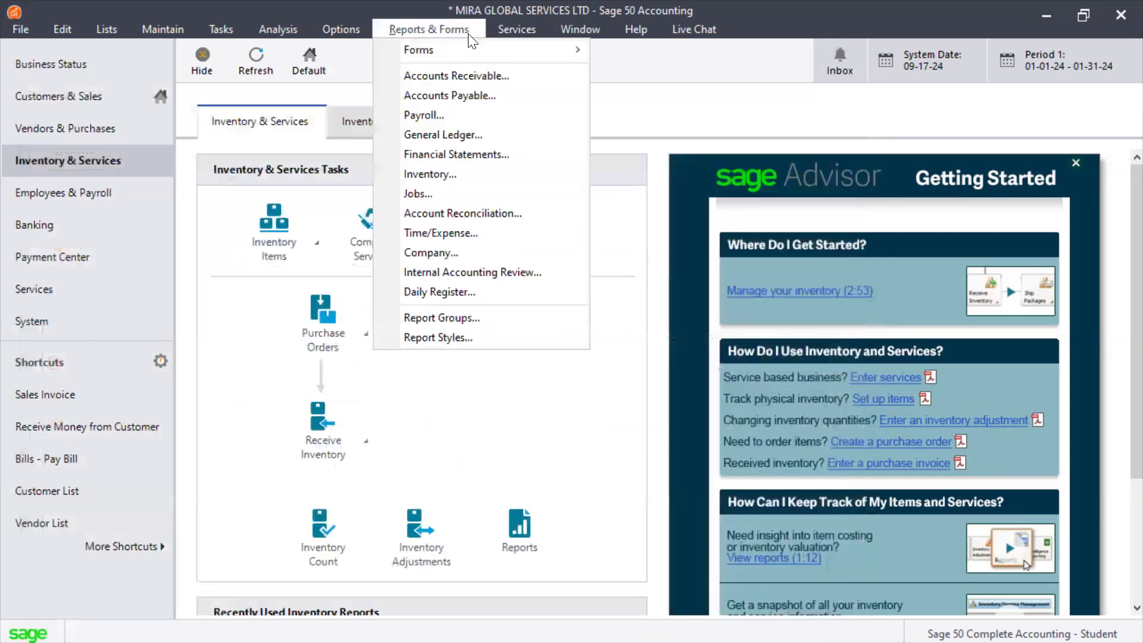
click(443, 154)
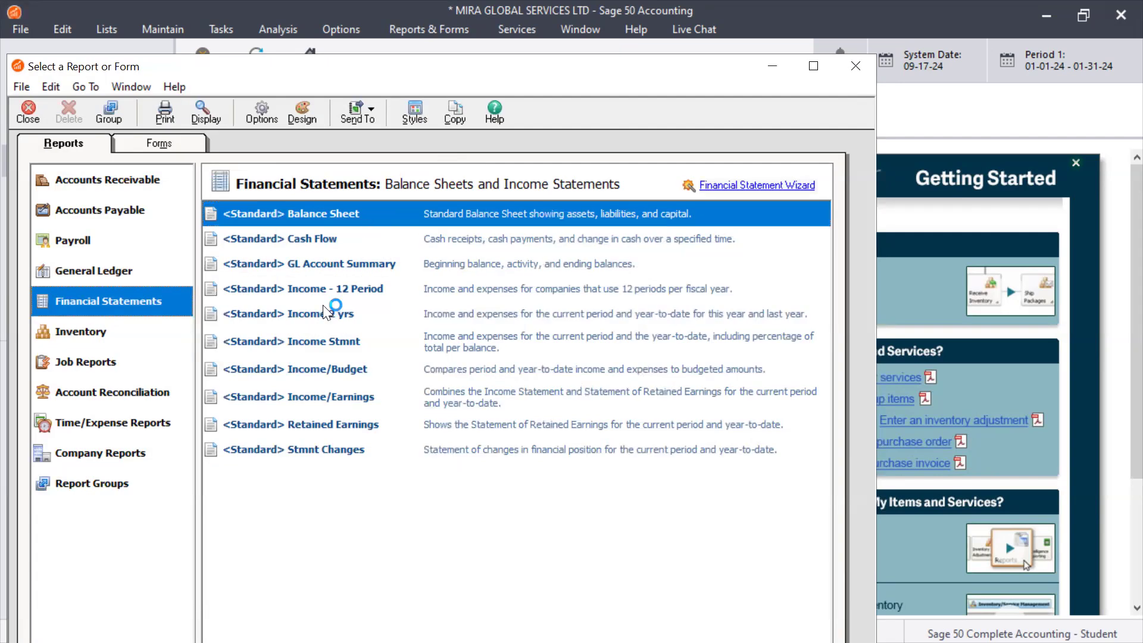
double_click(316, 338)
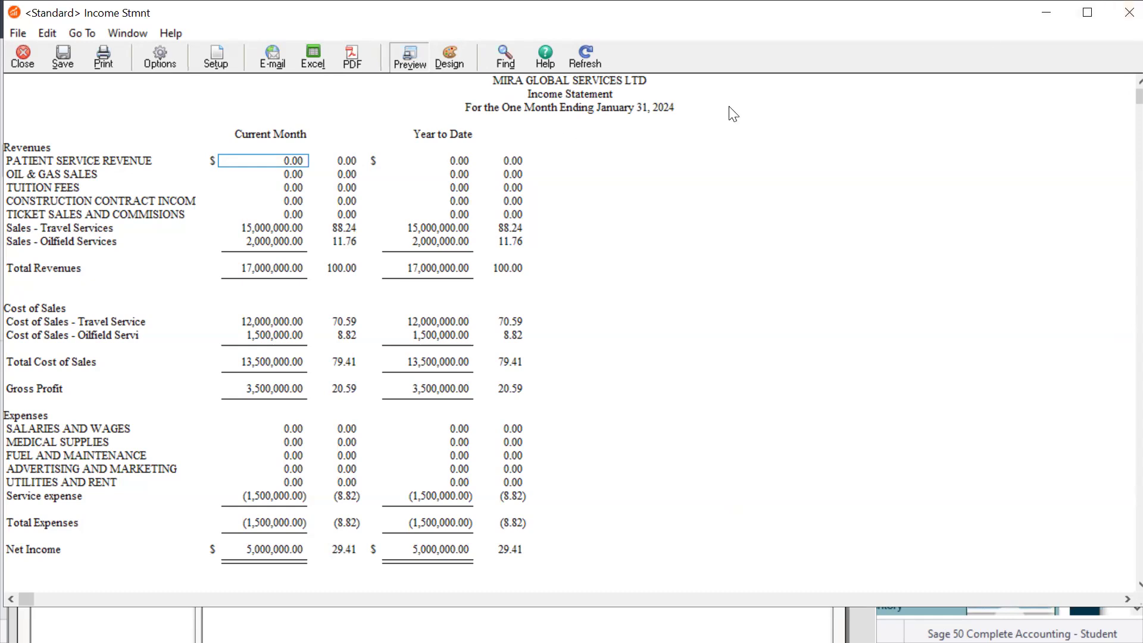
click(1115, 16)
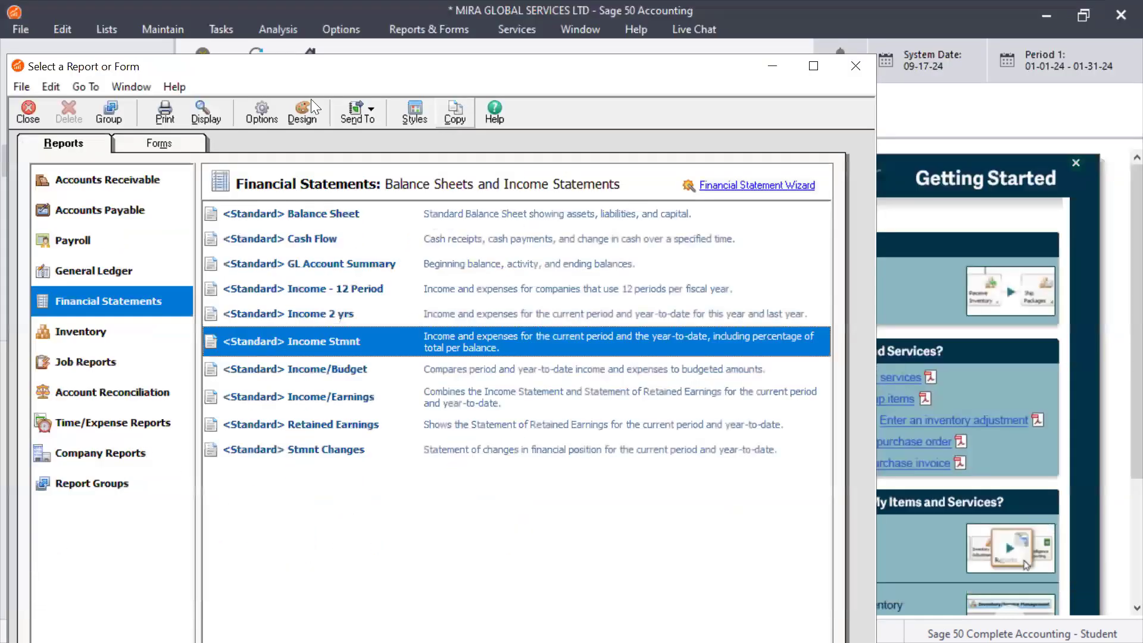
Step: Display the standard Balance Sheet for the current period and redisplay it for a range from 12/1/23 to Period 1 (1/31/24)
double_click(310, 213)
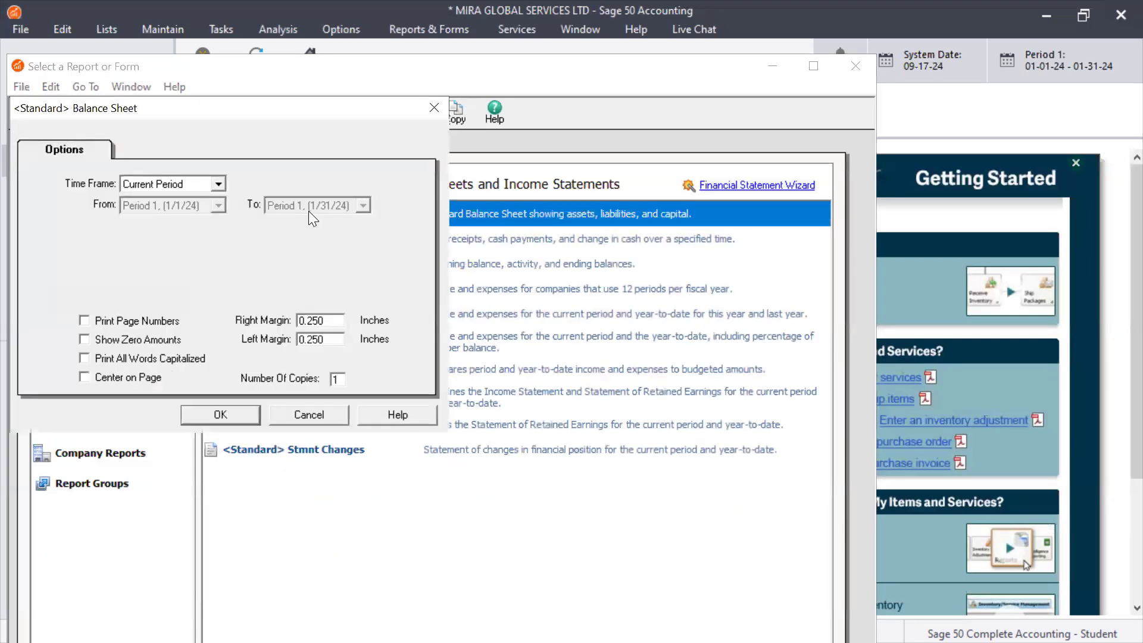
click(233, 421)
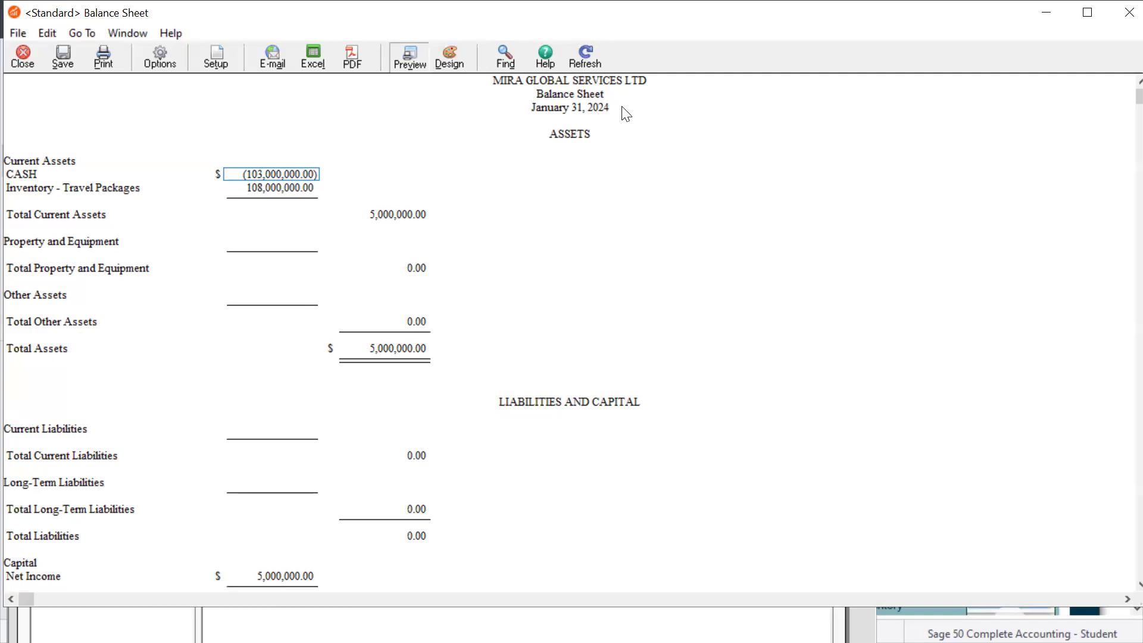
click(156, 52)
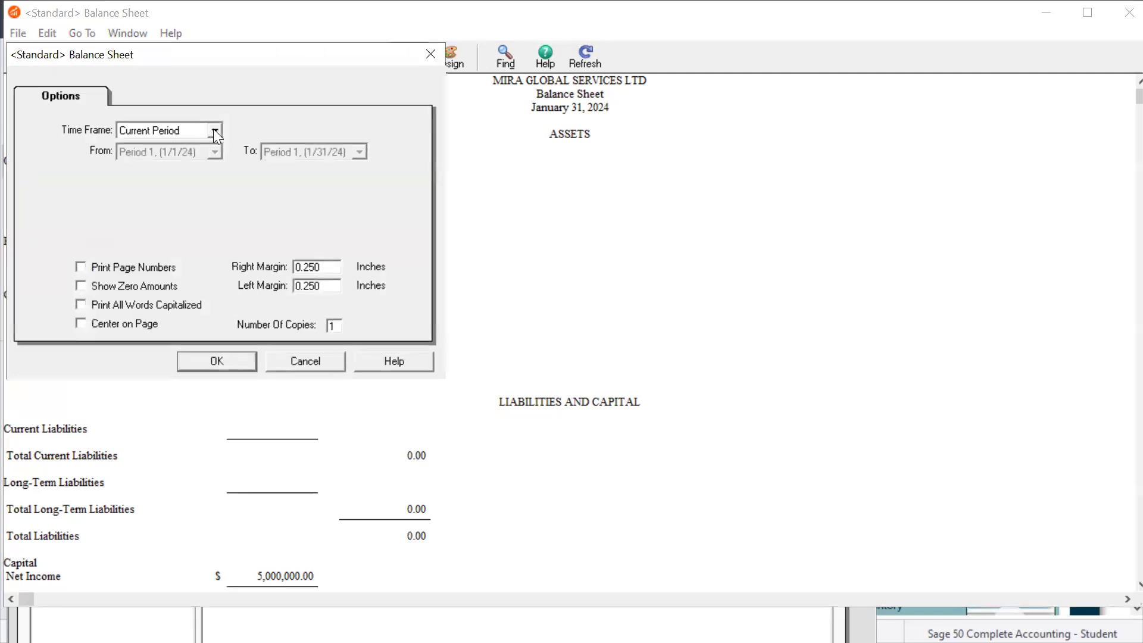
click(216, 131)
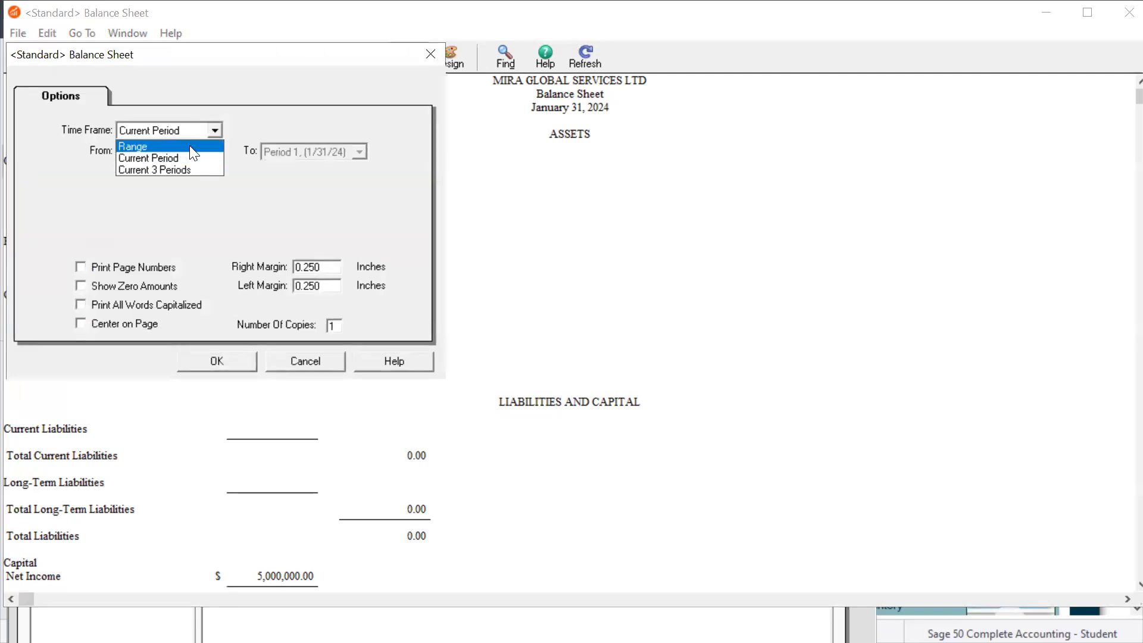
click(190, 146)
click(214, 152)
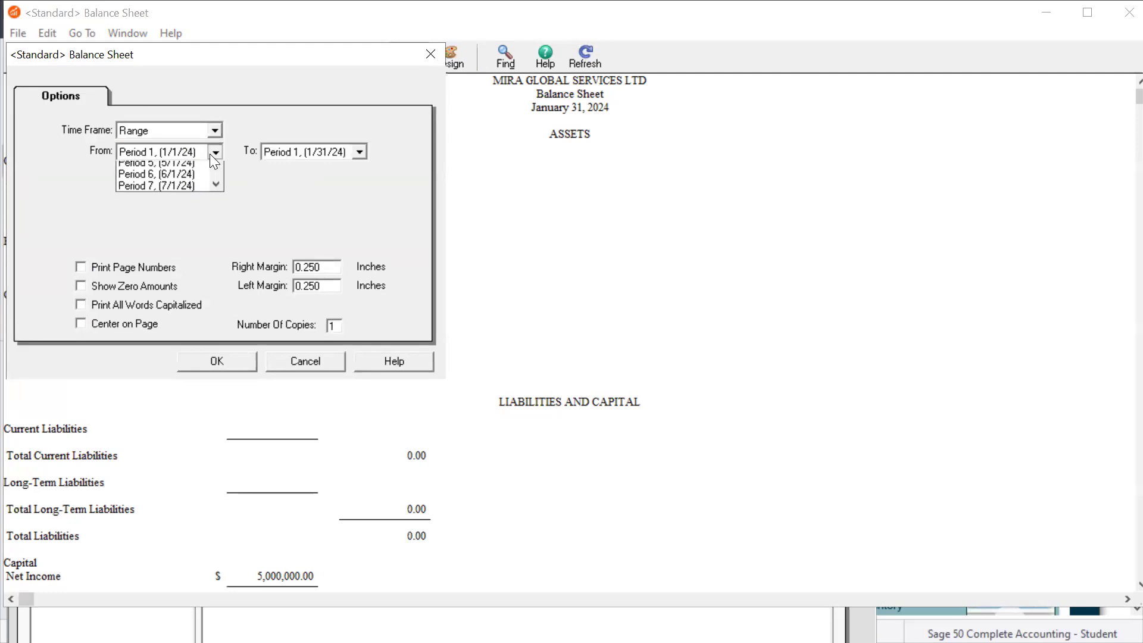
click(214, 164)
click(214, 164)
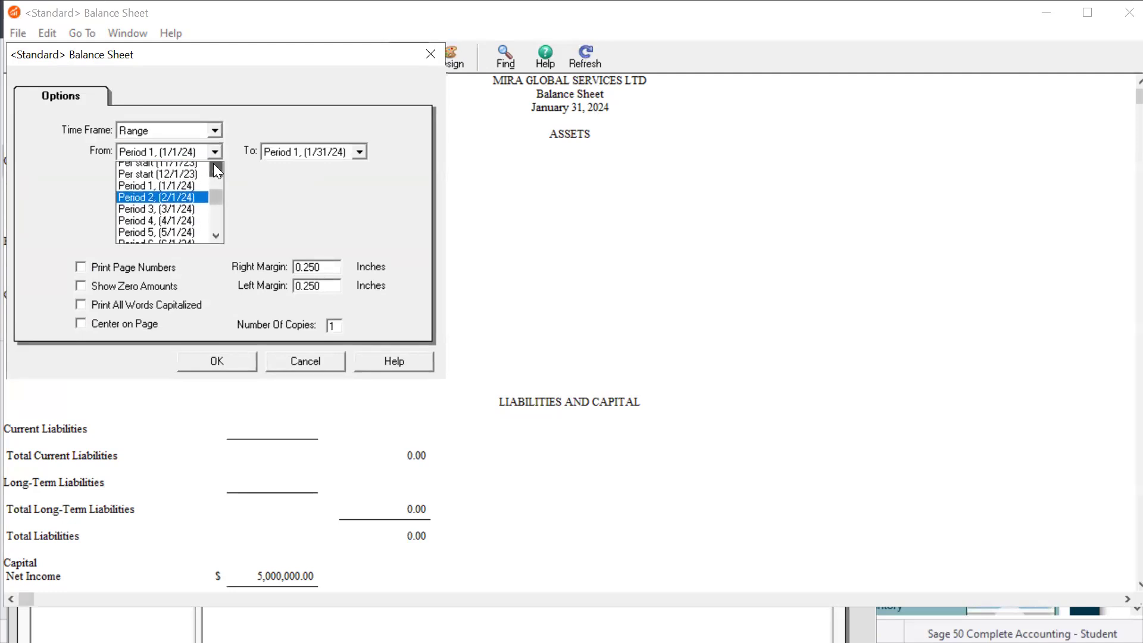
click(185, 177)
click(221, 364)
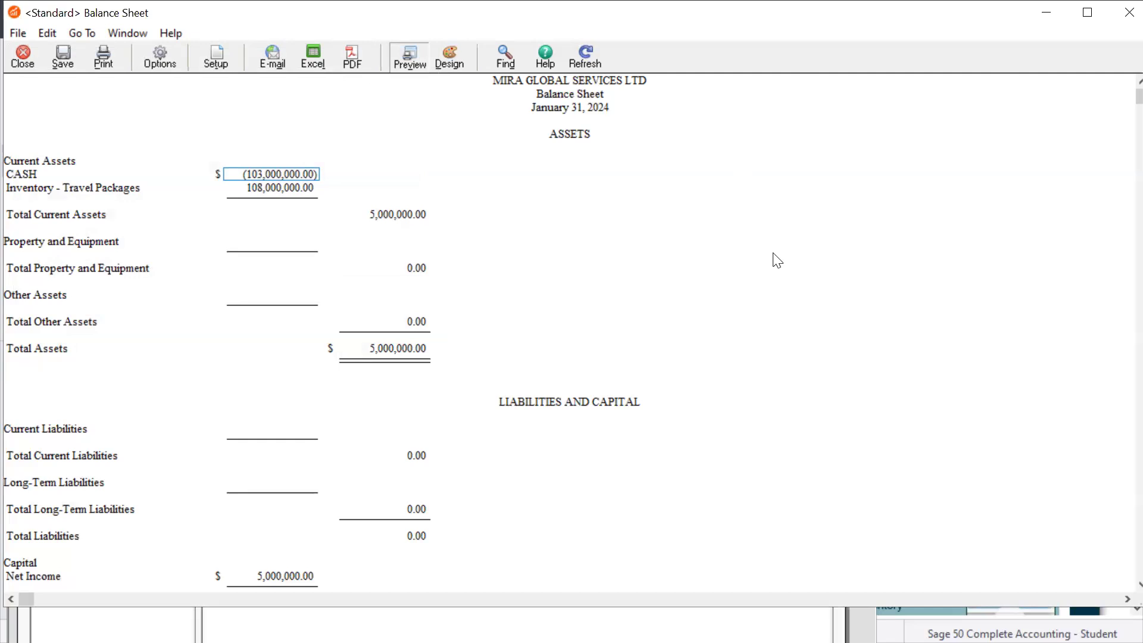
Step: Reopen the Balance Sheet options and set the start of the range to 1/1/23
click(160, 56)
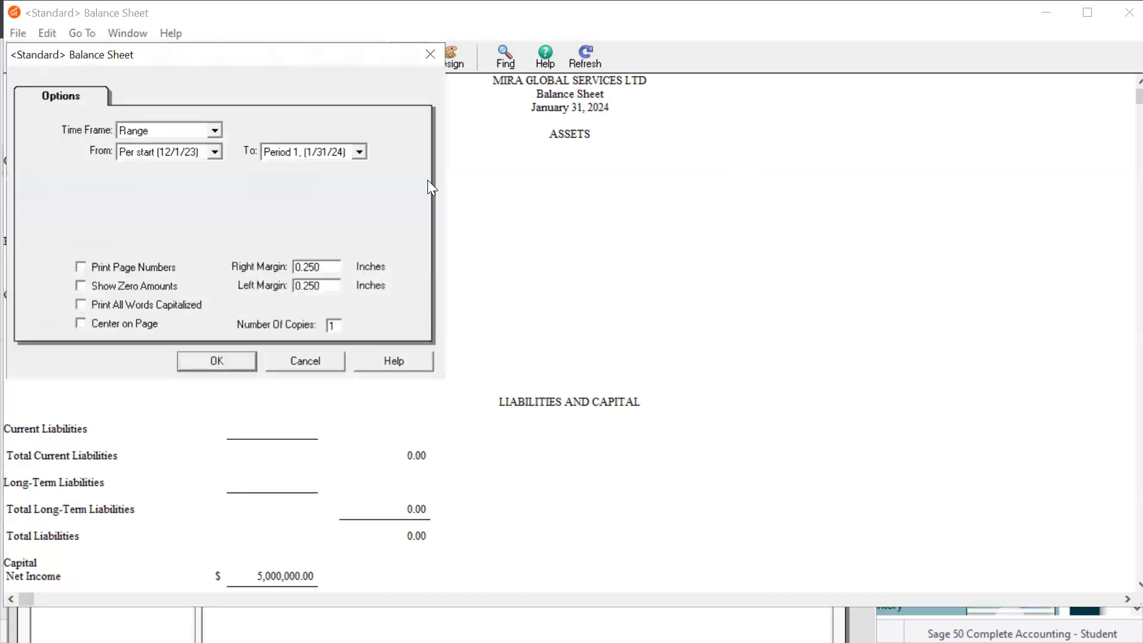
click(213, 153)
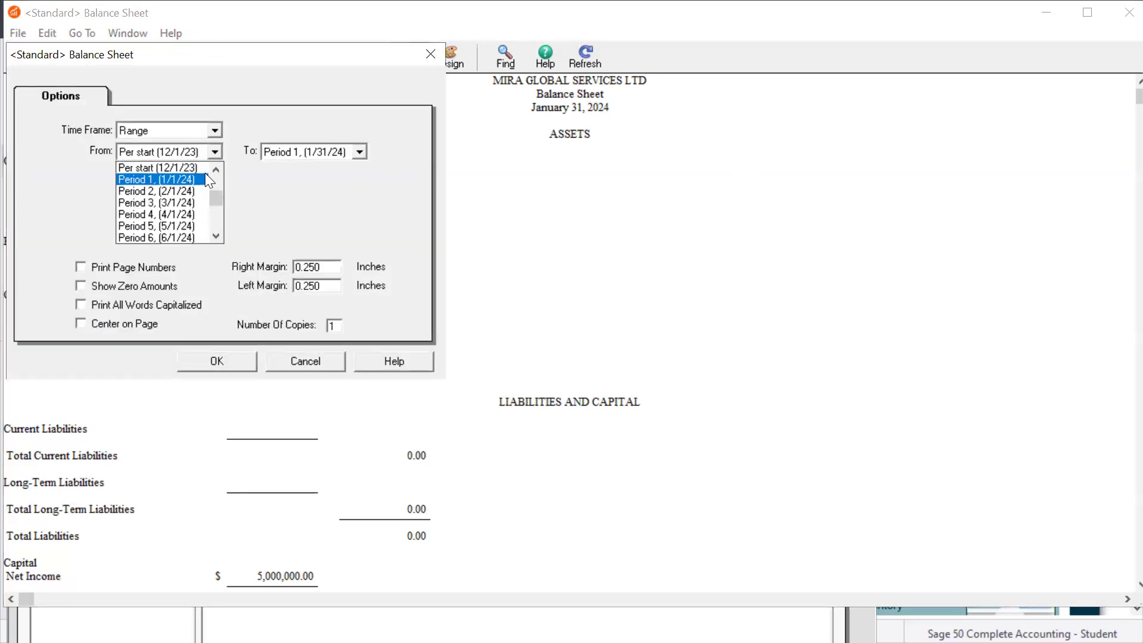
click(207, 203)
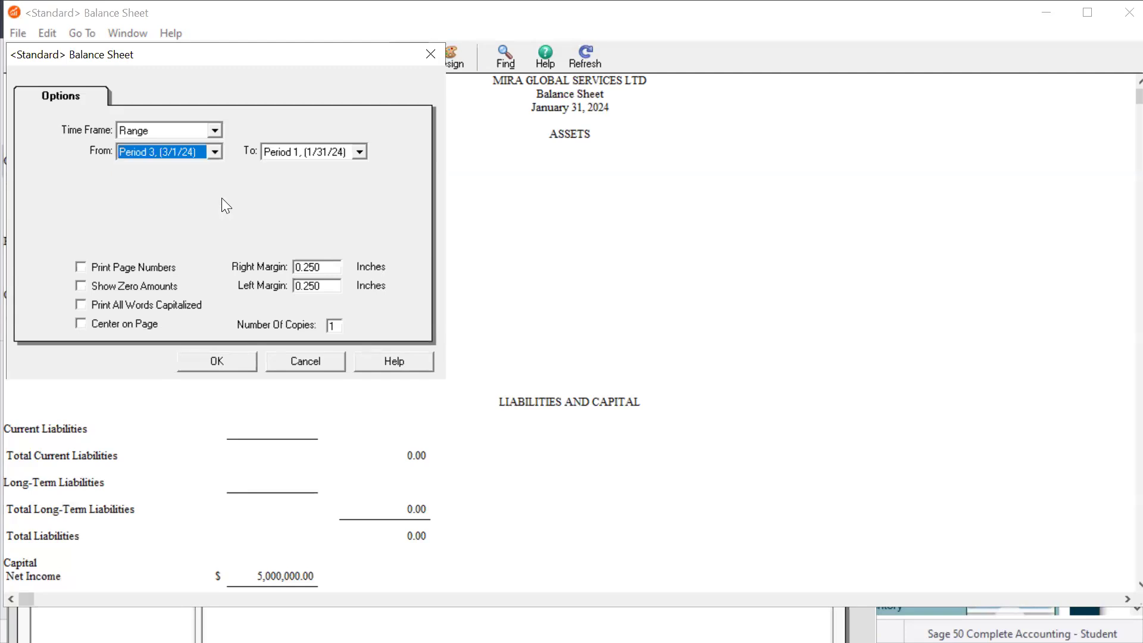
click(213, 153)
drag(216, 198, 214, 169)
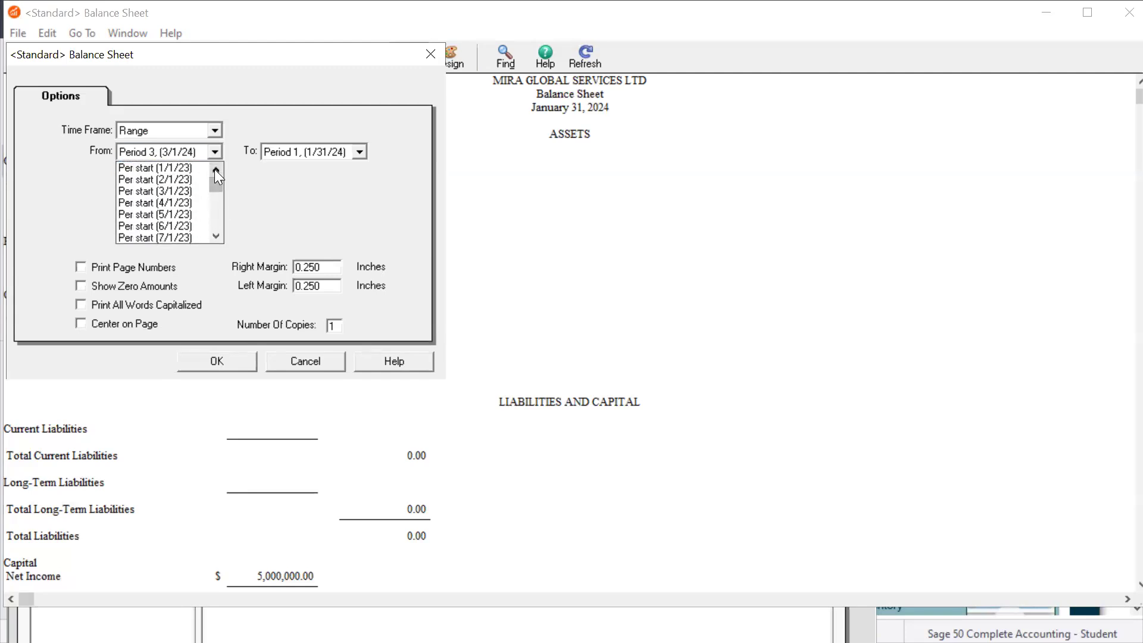
click(186, 162)
Step: Set the range end to Period 9 (9/30/24), examine the redisplayed Balance Sheet, and close it with the report selection
click(359, 153)
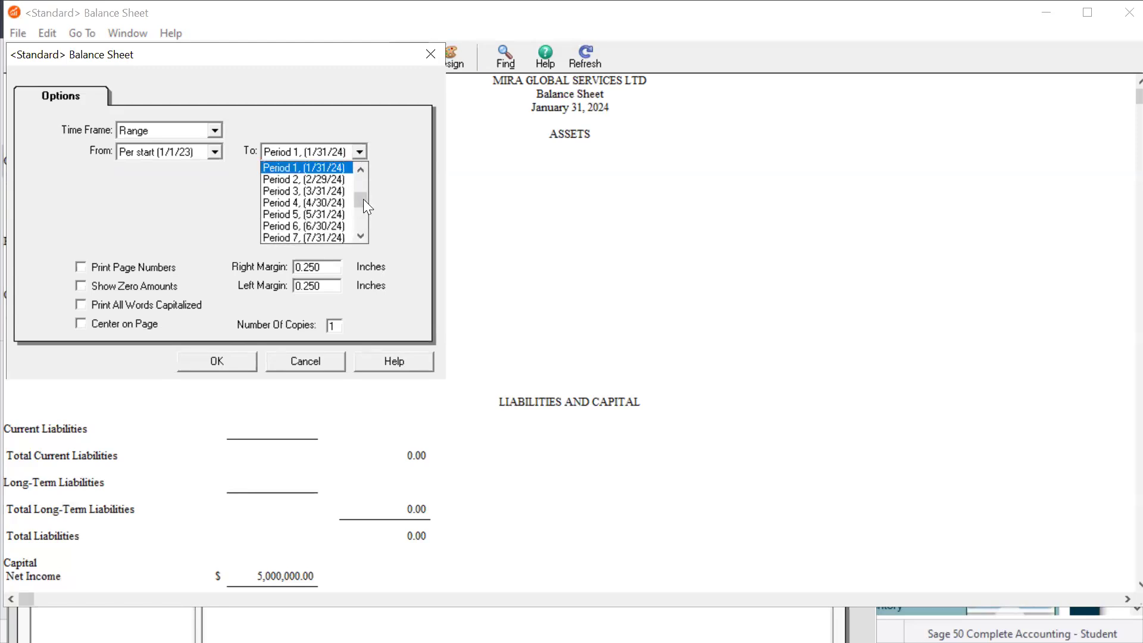
drag(363, 199, 361, 240)
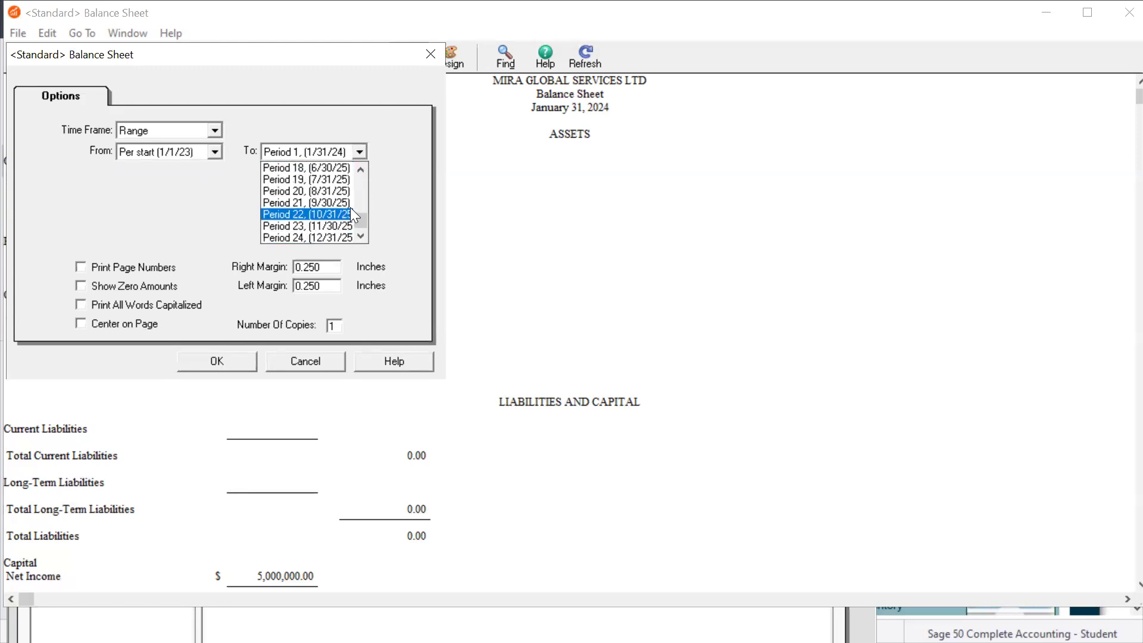
drag(360, 217, 355, 203)
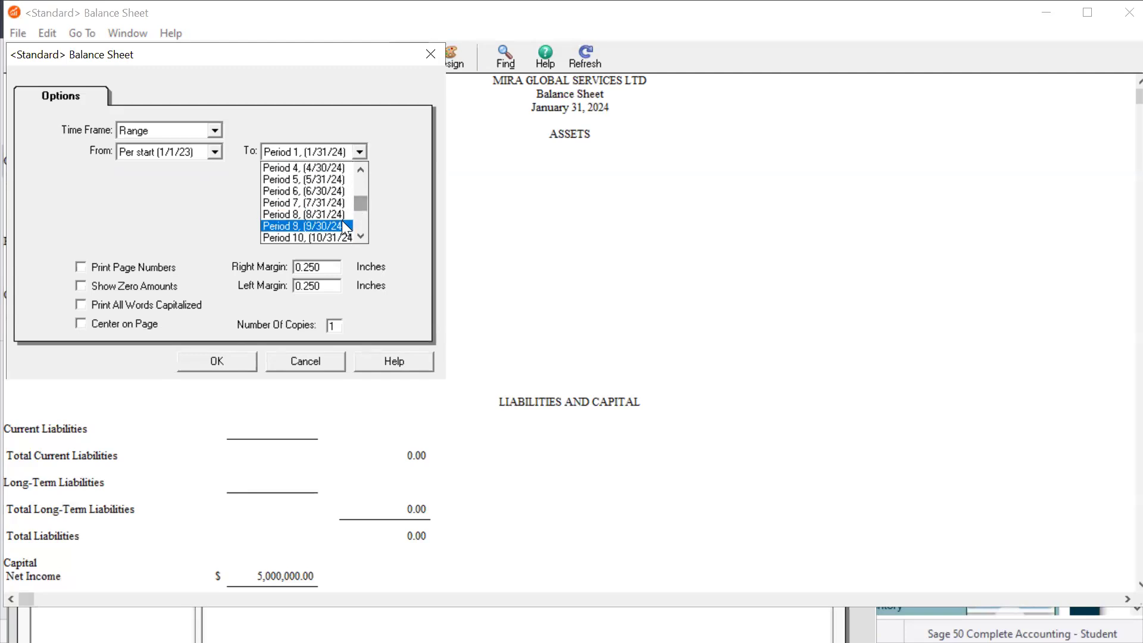
click(343, 226)
click(239, 357)
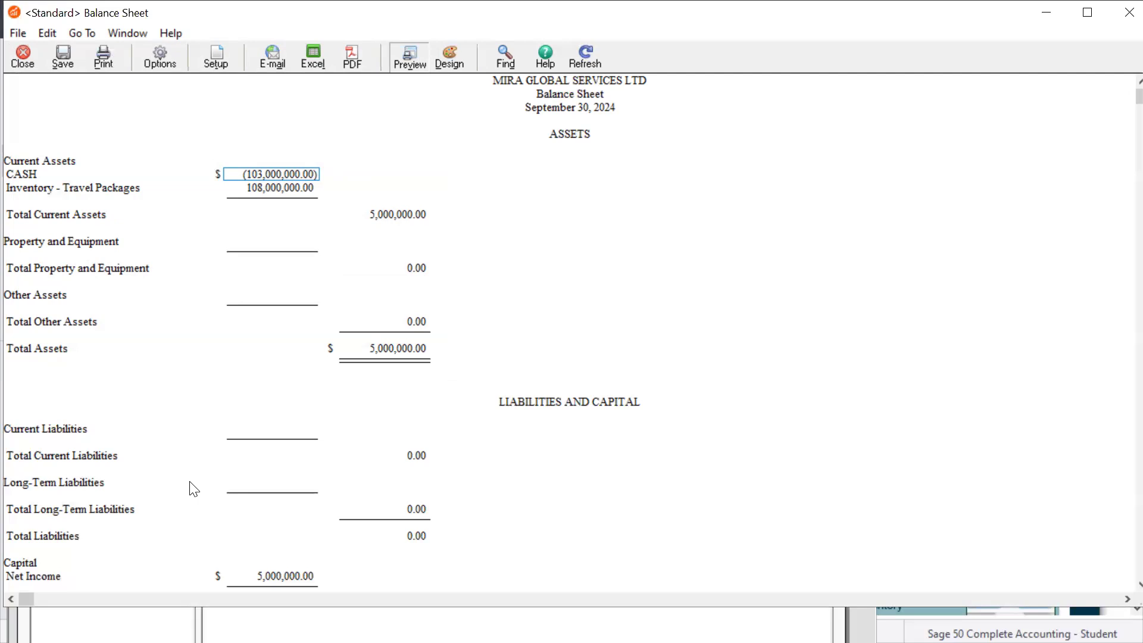
click(1116, 19)
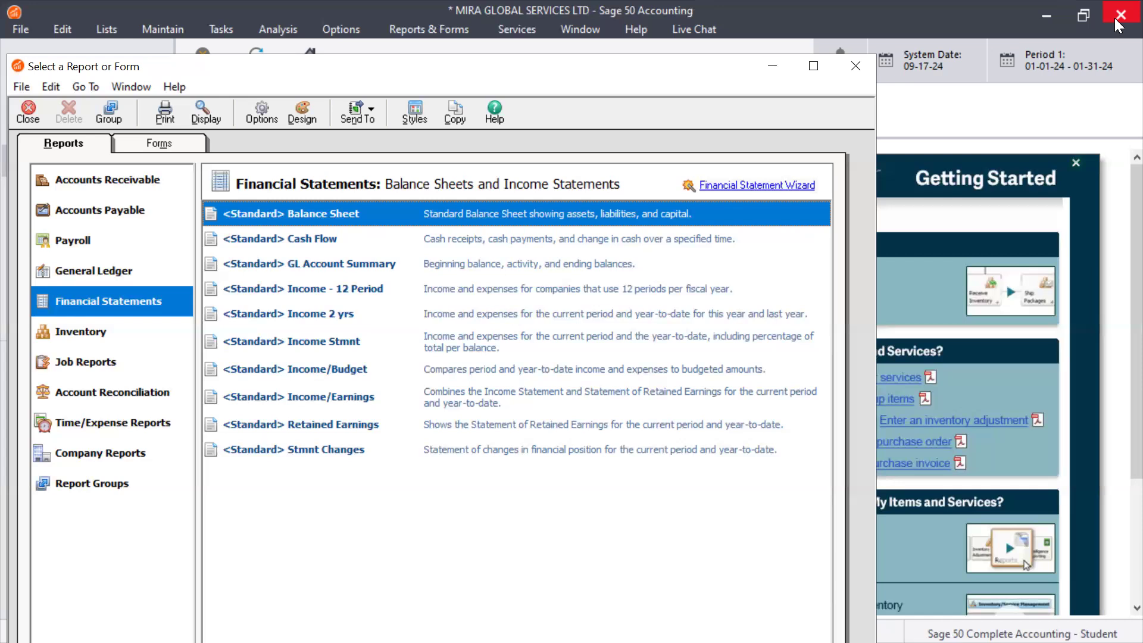
click(851, 68)
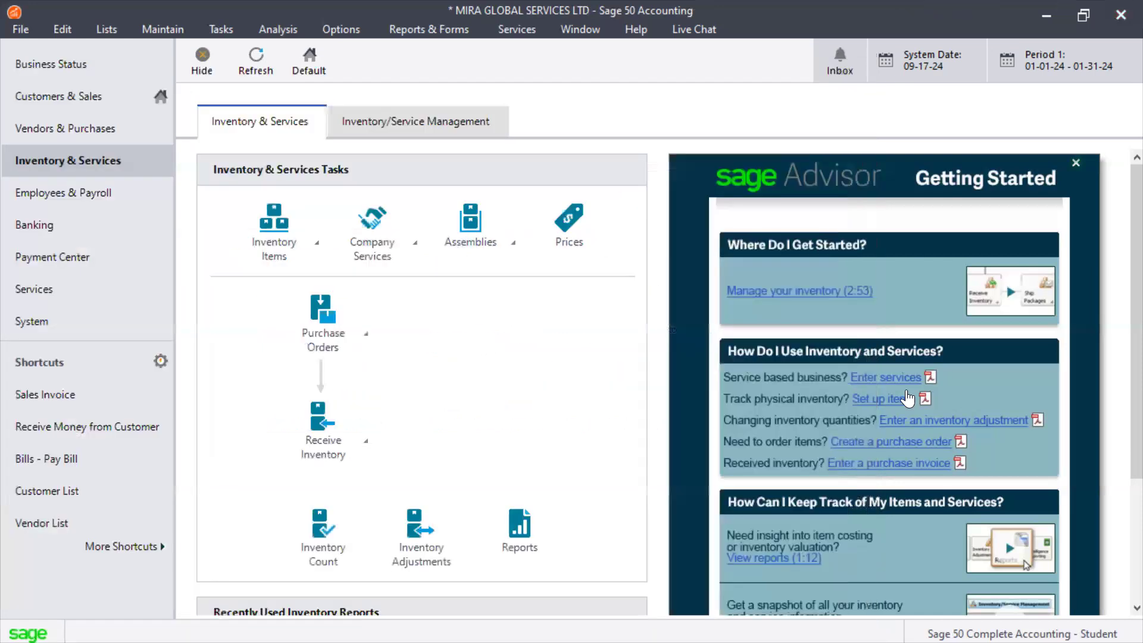